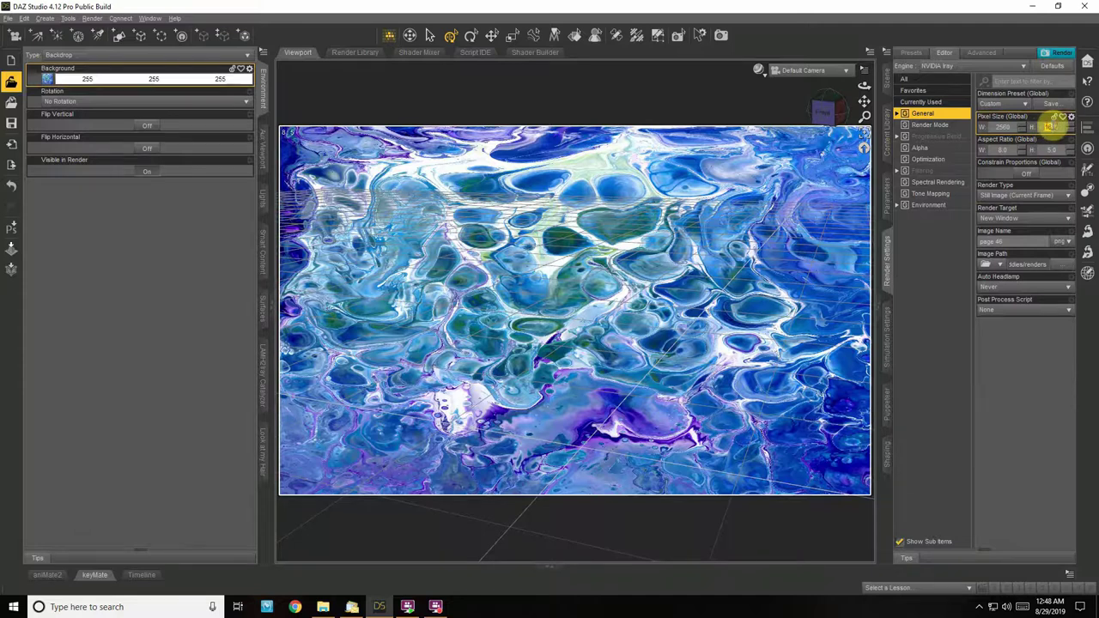
Set the render's pixel size to 5550 by 7200, and scale it down to 3230 by 4200 with Constrain Proportions on
key(Return)
drag(1001, 127, 1018, 126)
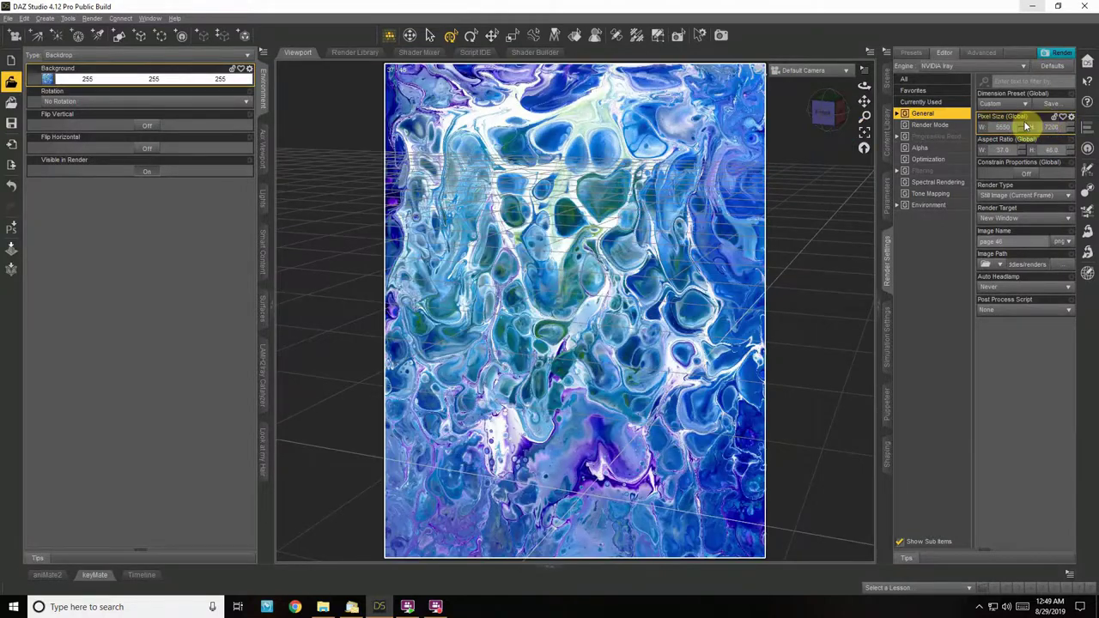
click(1026, 174)
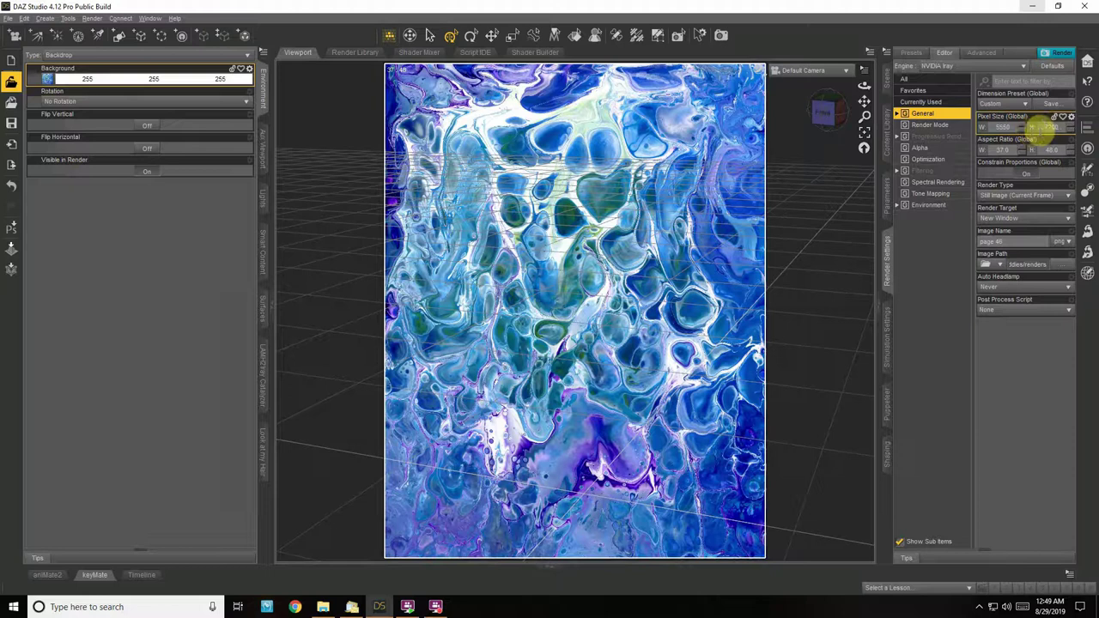
drag(1002, 126, 1043, 138)
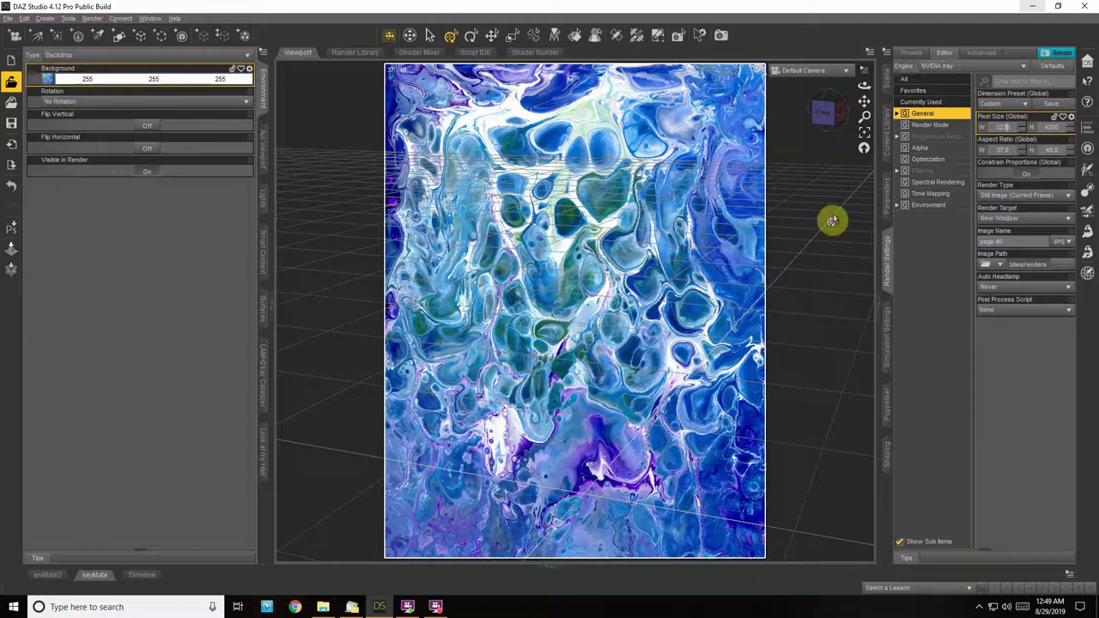
Open the People folder of My Library in the content library and look through its figure generations
click(887, 124)
drag(926, 204, 957, 204)
scroll(1006, 150, down, 7)
scroll(1006, 152, up, 5)
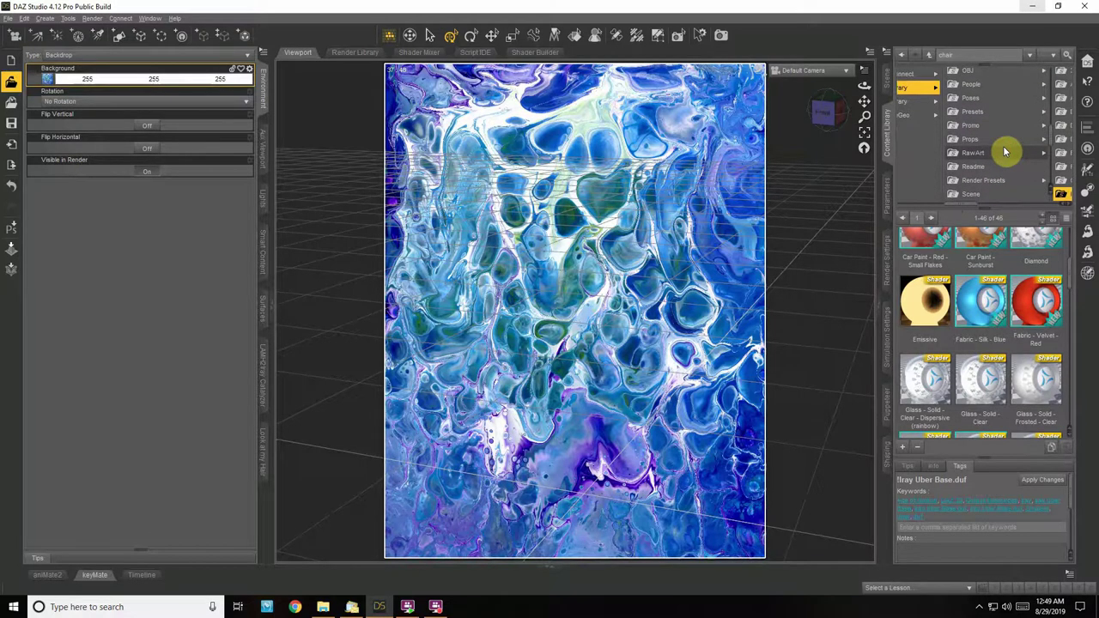
click(1005, 152)
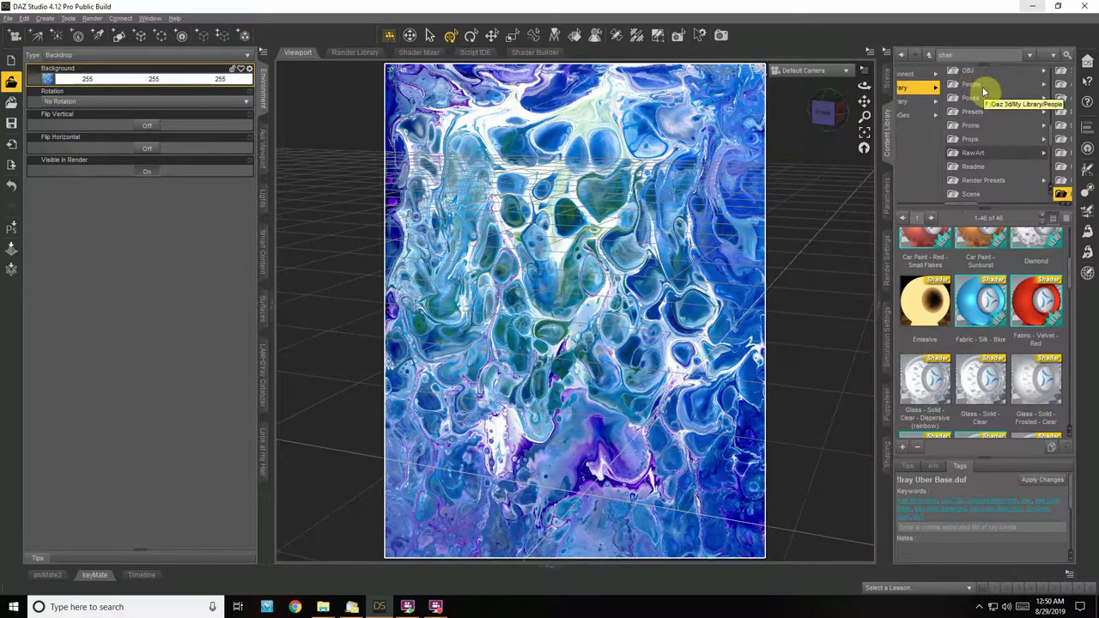
click(984, 86)
scroll(989, 105, down, 3)
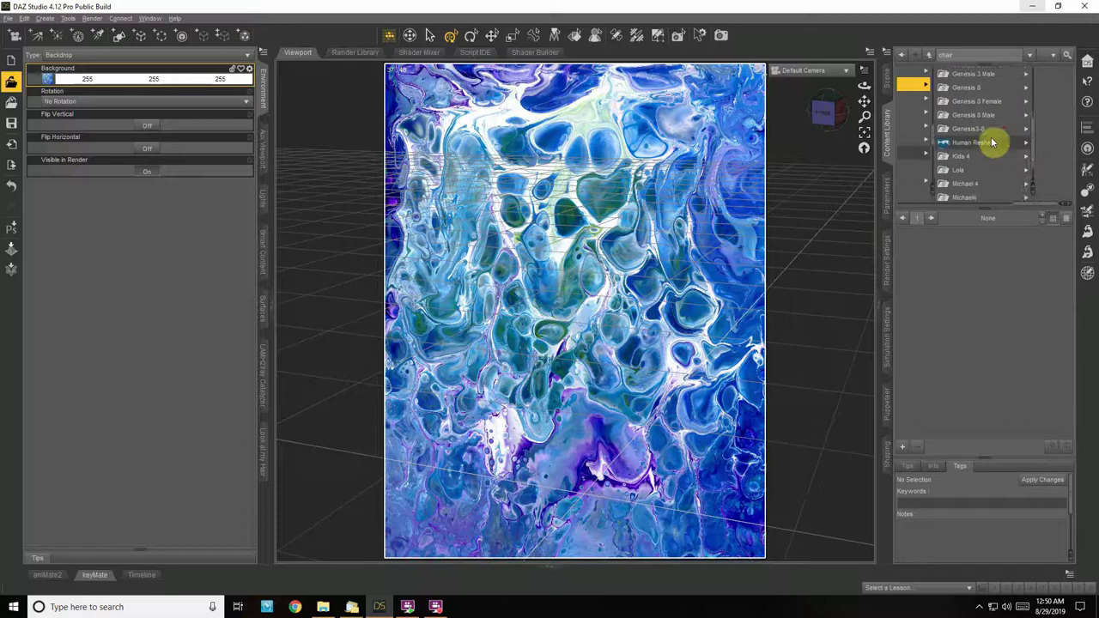
Examine the Genesis 8 Male character sets and characters for a suitable figure
click(994, 116)
click(923, 128)
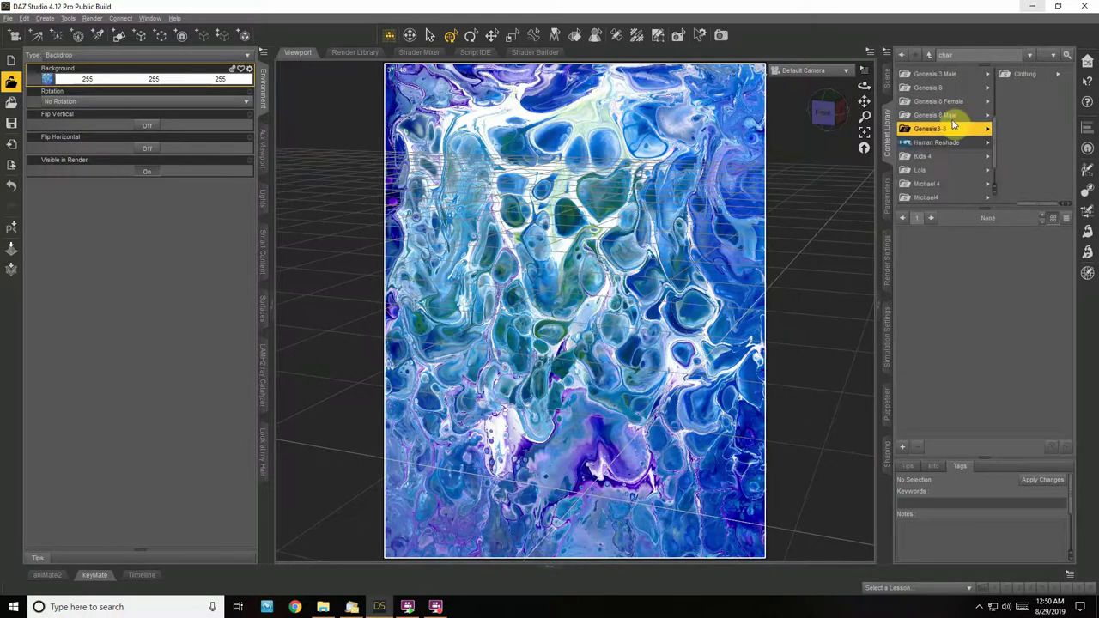
click(952, 120)
click(1035, 101)
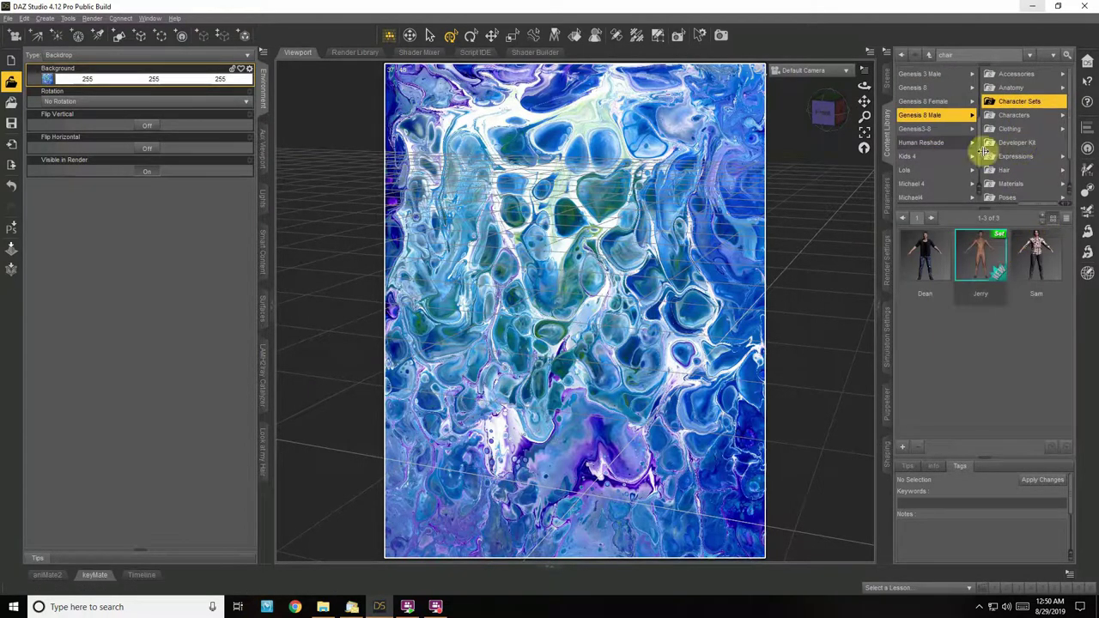
click(1013, 115)
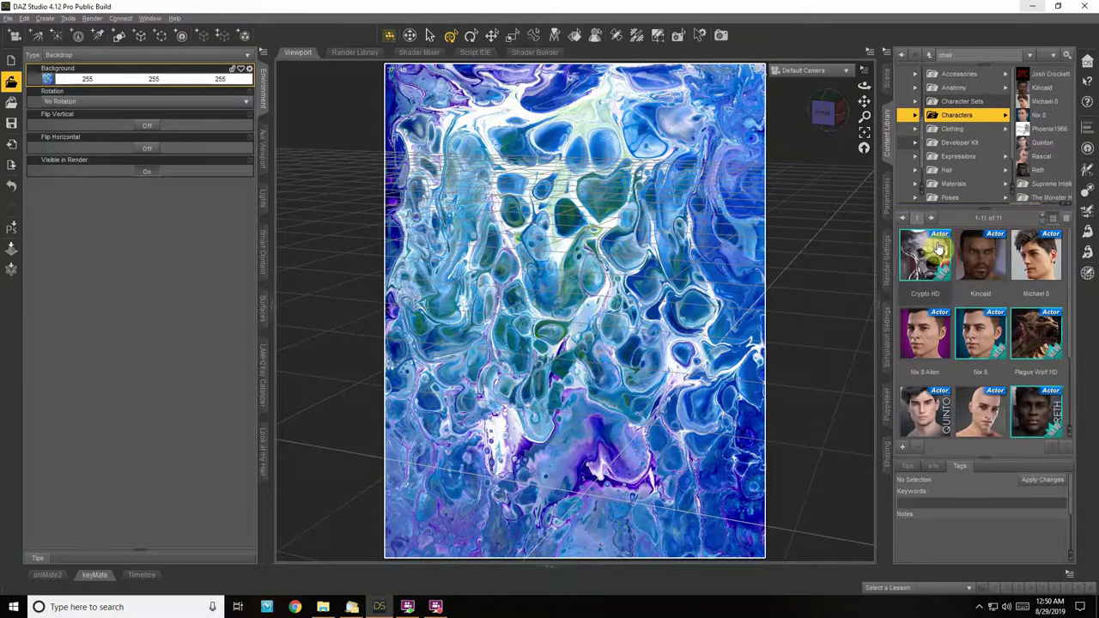
mouse_move(944, 266)
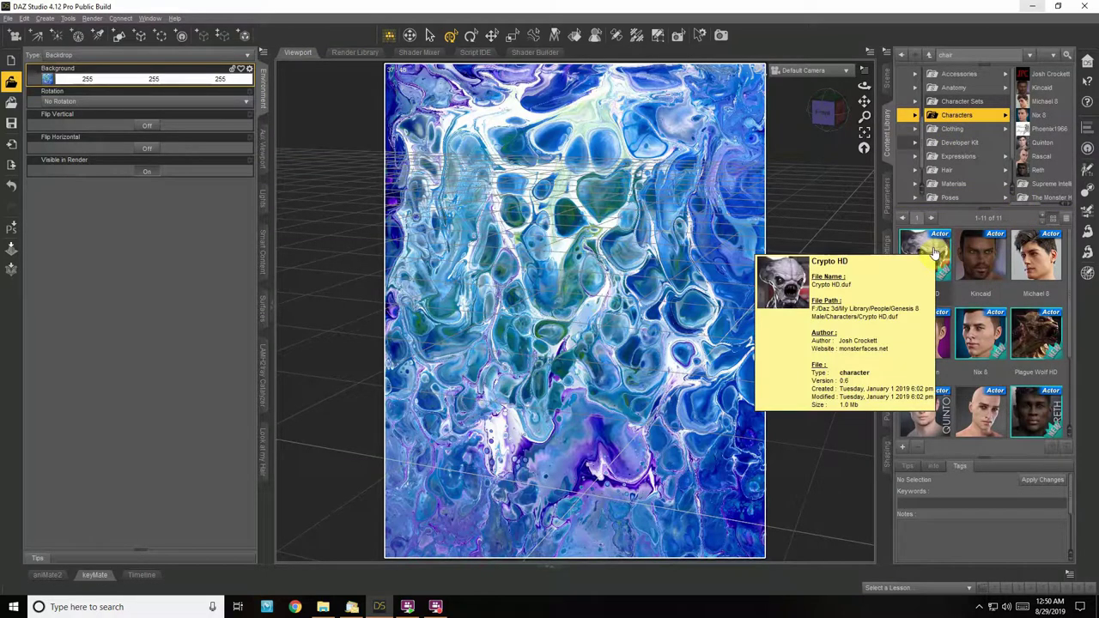
mouse_move(1069, 253)
mouse_down()
mouse_move(1087, 369)
mouse_move(1062, 270)
mouse_up()
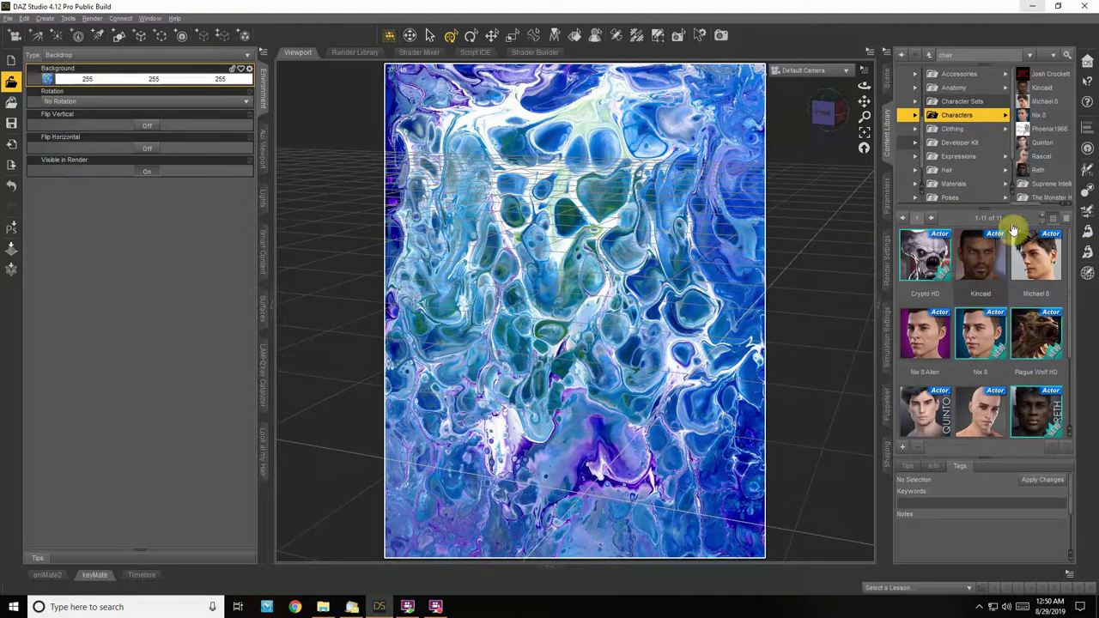
Examine the characters of the older male Genesis figures, including RawArt's Wither in the Genesis 2 Male folder
click(1035, 101)
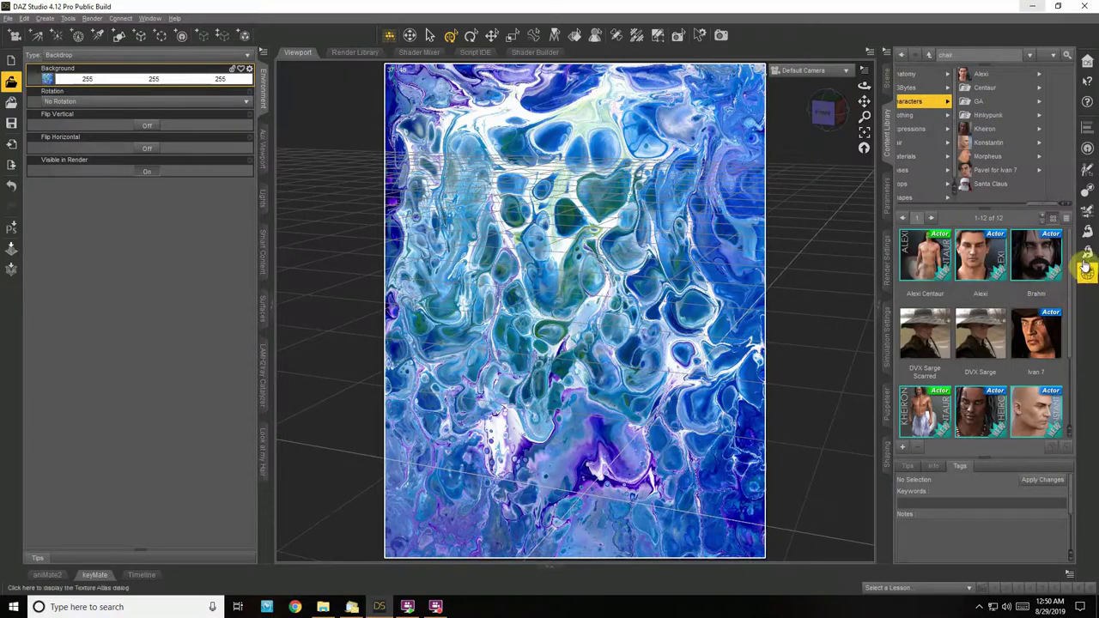
click(1035, 103)
mouse_move(926, 412)
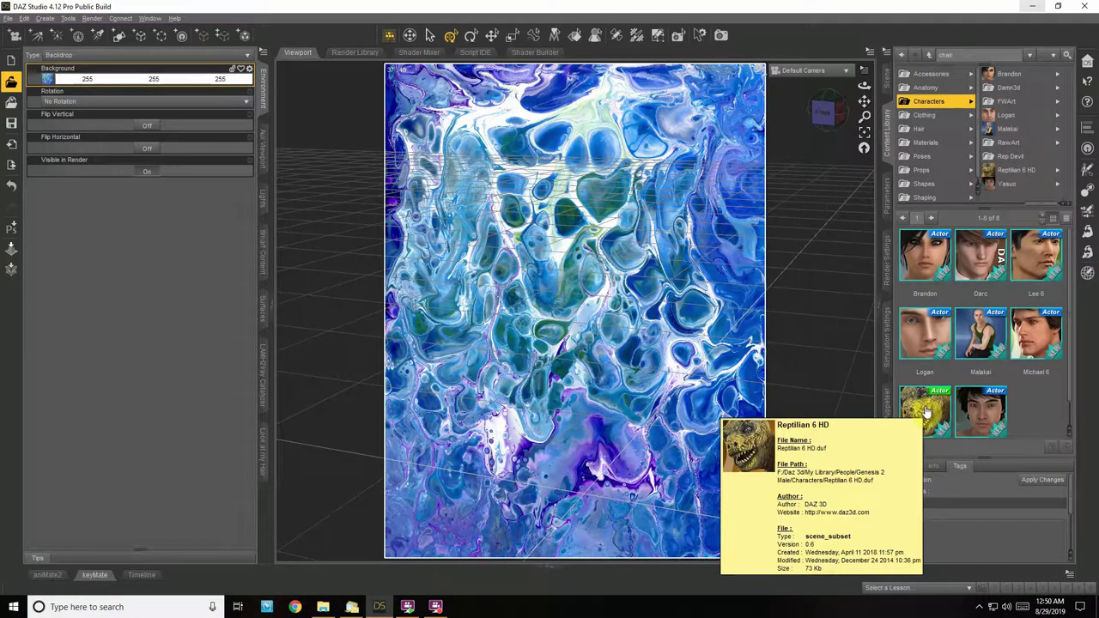
click(1009, 142)
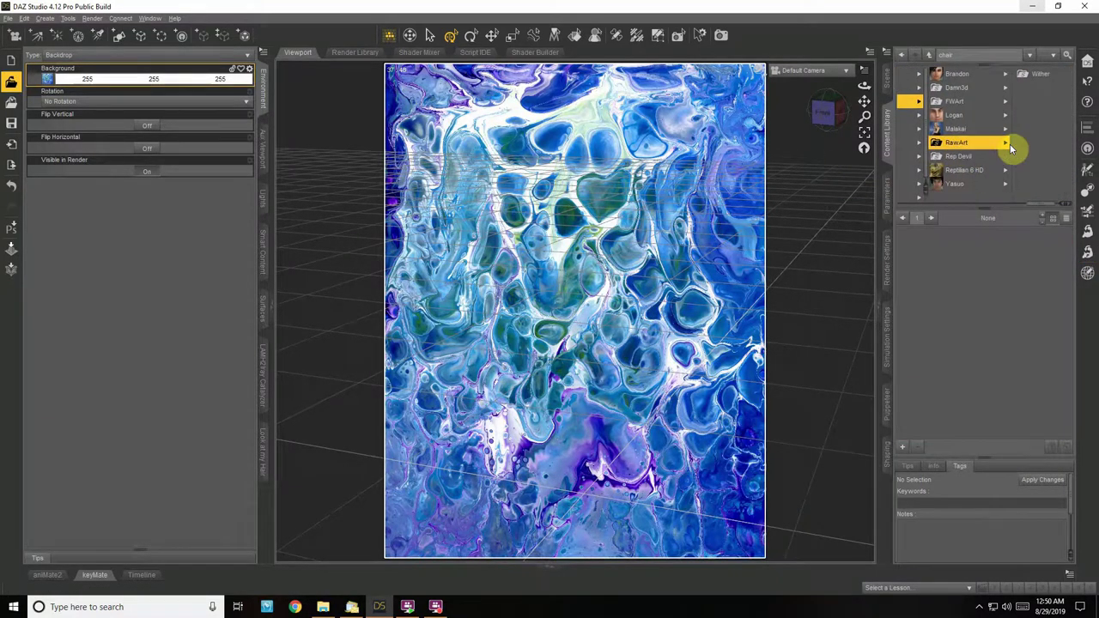
click(1048, 75)
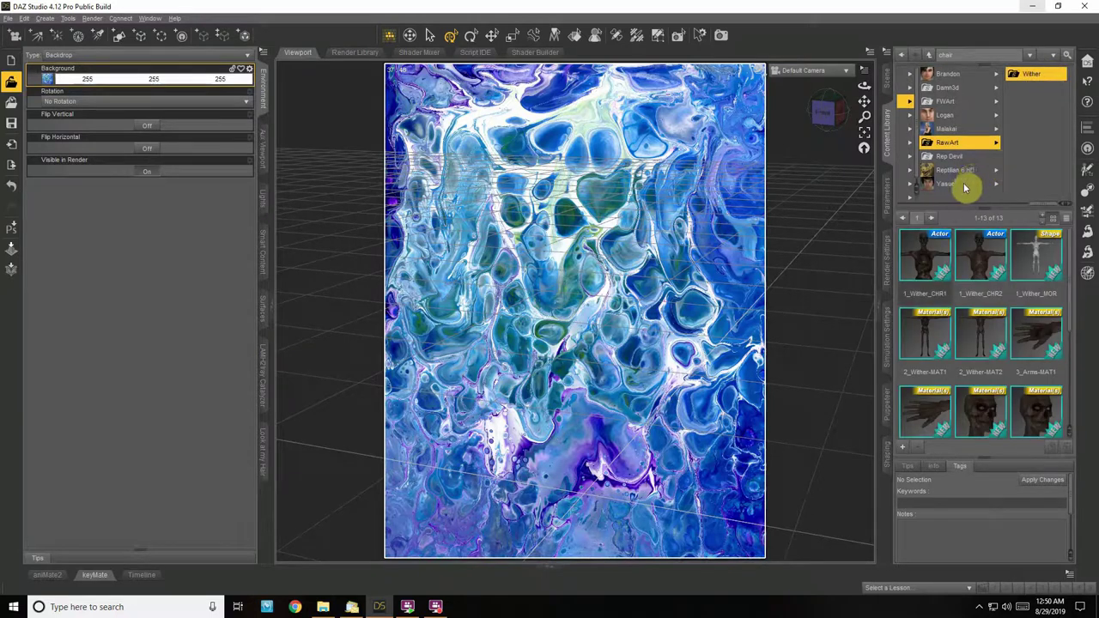
Browse further character folders in the content library for a creature figure
click(951, 101)
click(1016, 77)
drag(1046, 204, 1022, 204)
click(1014, 87)
click(966, 102)
click(1026, 88)
scroll(1057, 348, down, 5)
scroll(1057, 348, up, 3)
click(1013, 156)
scroll(984, 152, down, 2)
click(960, 169)
click(1020, 74)
scroll(977, 115, down, 2)
click(975, 115)
Find the Senshu Kami Ippon folder in the content library and load the Senshu Kami Ippon creature into the scene
drag(878, 131, 856, 131)
scroll(935, 154, down, 3)
click(935, 154)
scroll(933, 148, down, 3)
click(930, 144)
drag(1026, 205, 966, 204)
click(942, 126)
click(1016, 79)
click(934, 129)
click(994, 76)
click(904, 155)
click(983, 77)
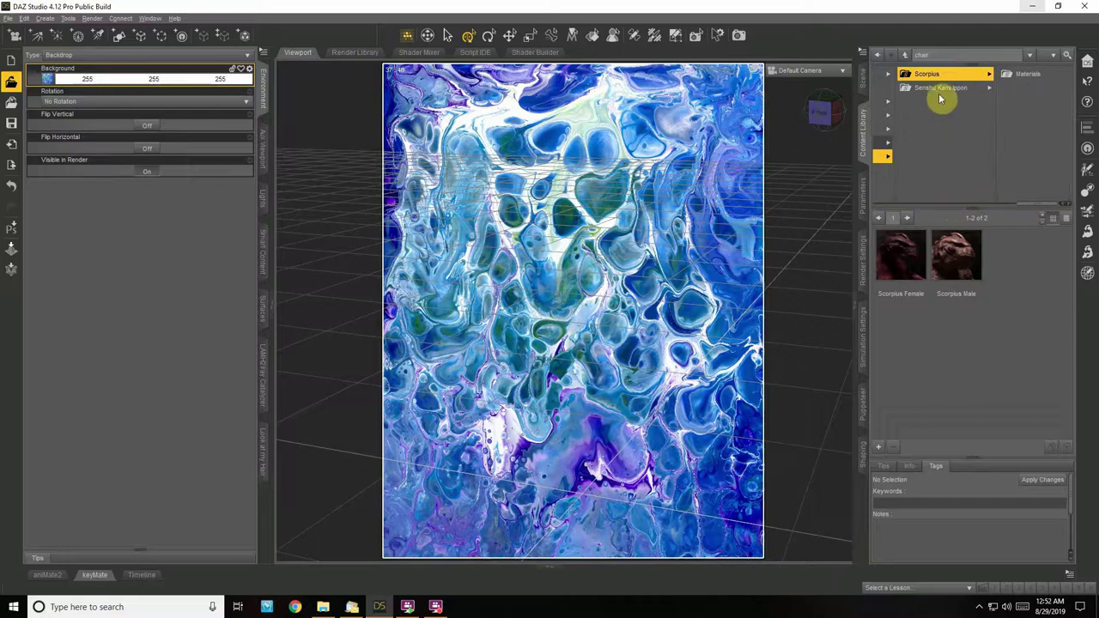
click(941, 89)
mouse_move(901, 266)
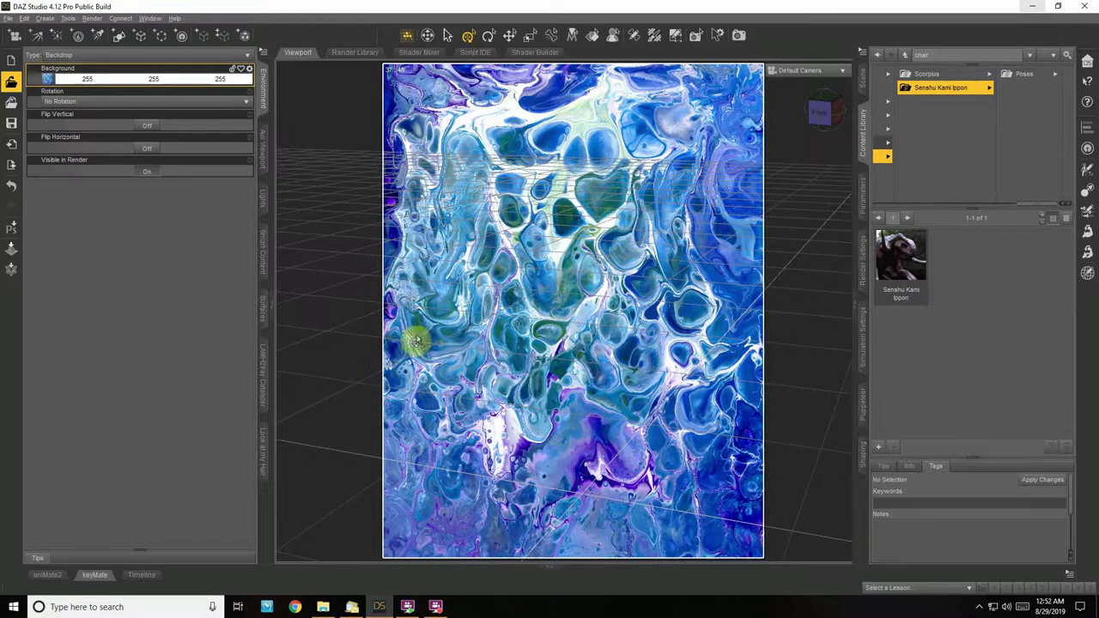
double_click(901, 251)
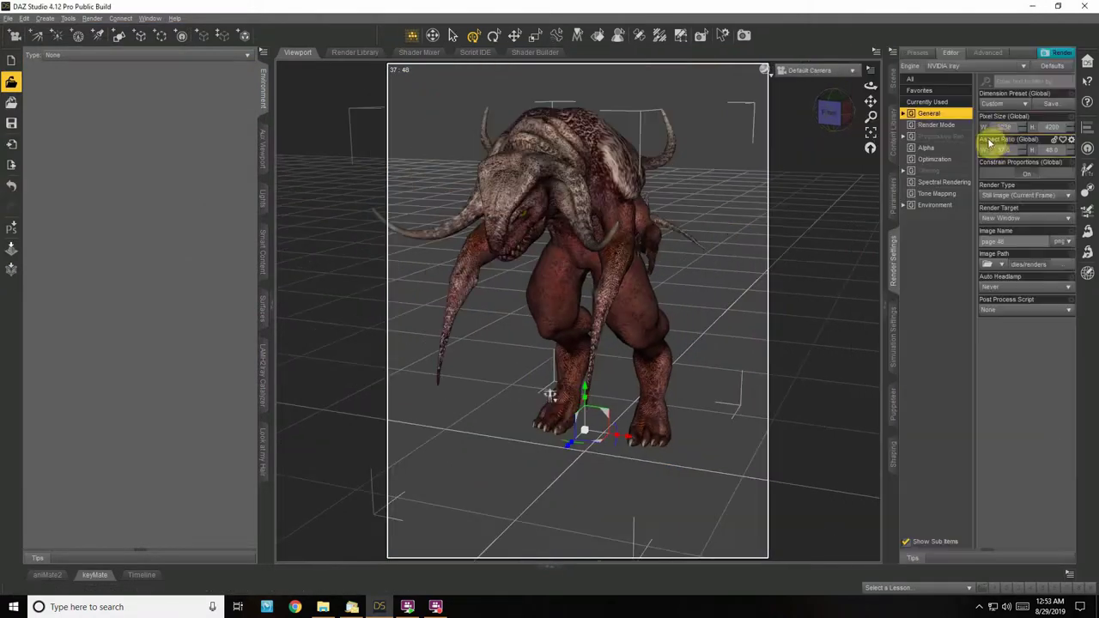
Apply the !WalkCycle pose from the Sixus1 Senshu Kami Ippon poses to the creature
click(894, 86)
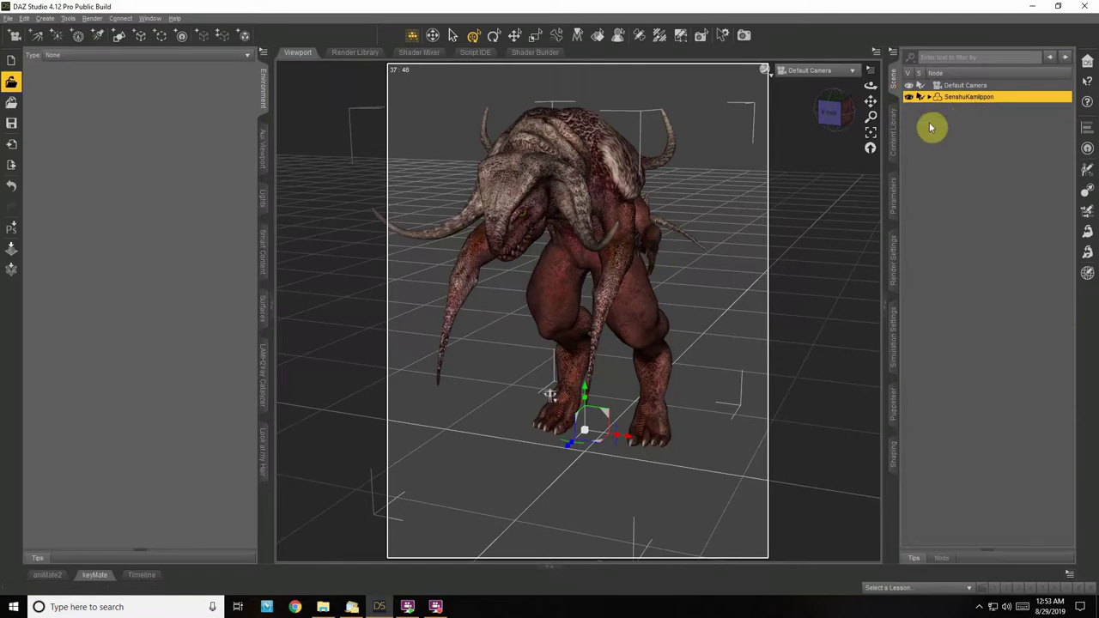
click(895, 136)
click(1056, 76)
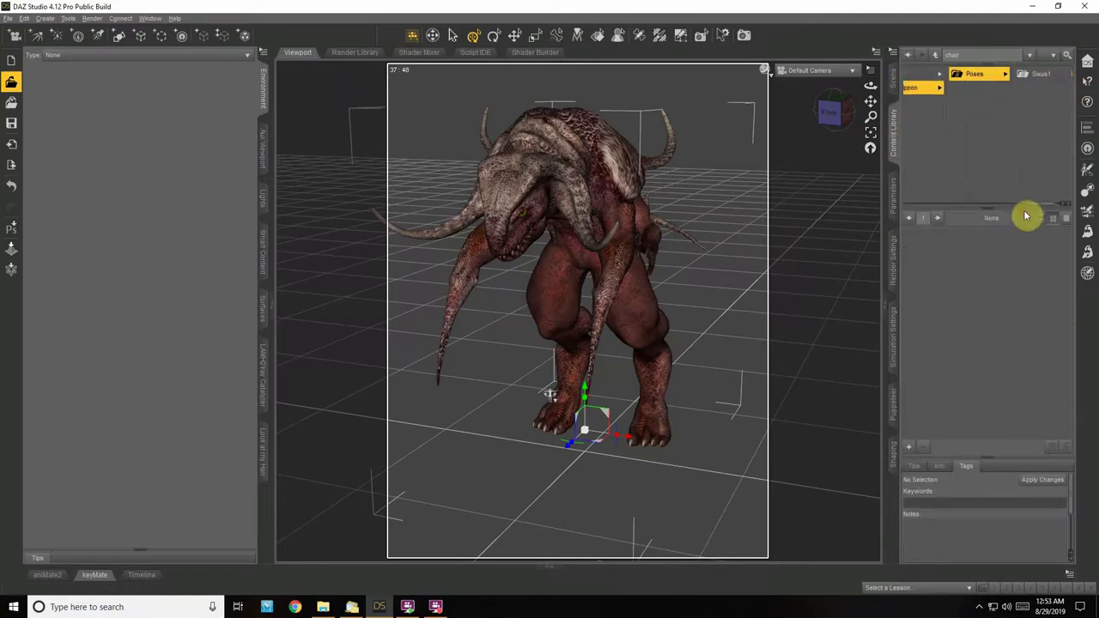
click(1047, 70)
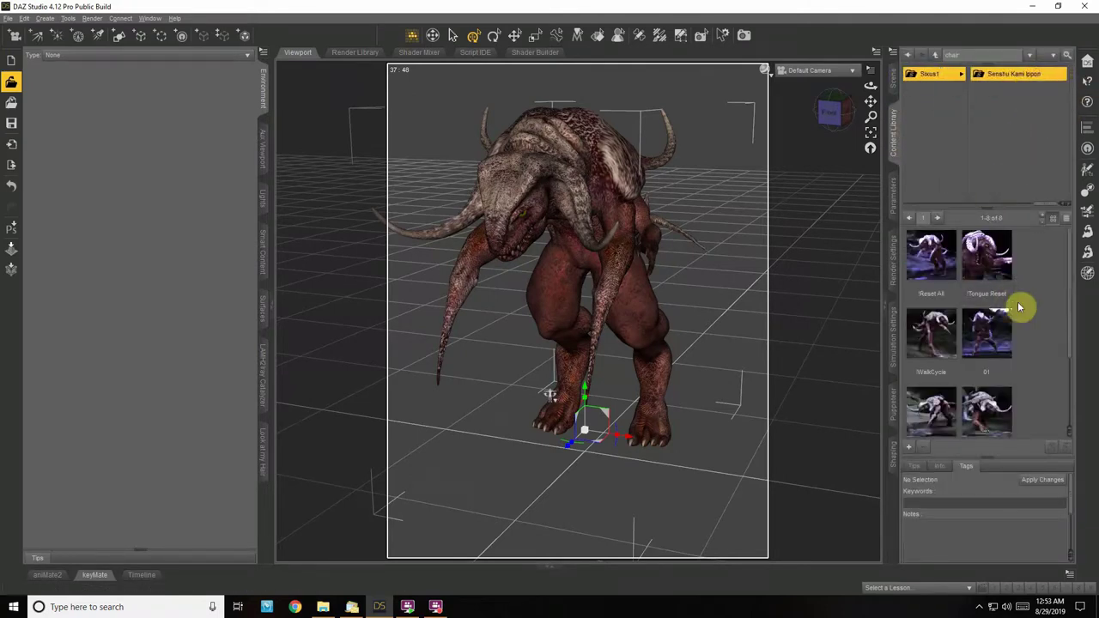
double_click(932, 331)
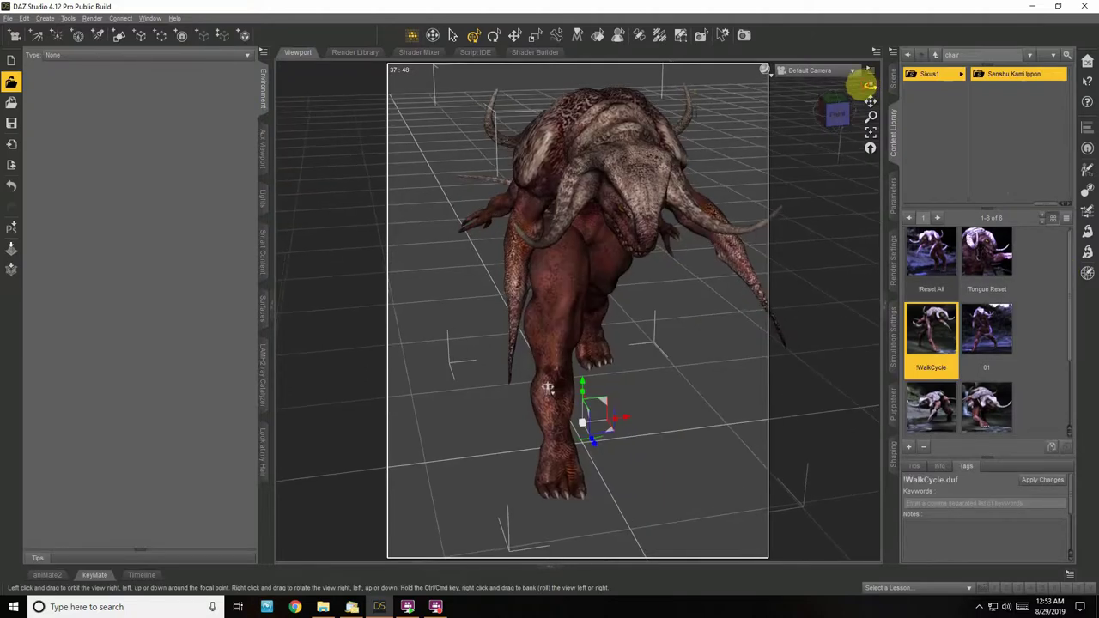
Add a Backdrop environment behind the creature and use the blue marbled image as its background
click(114, 56)
click(85, 75)
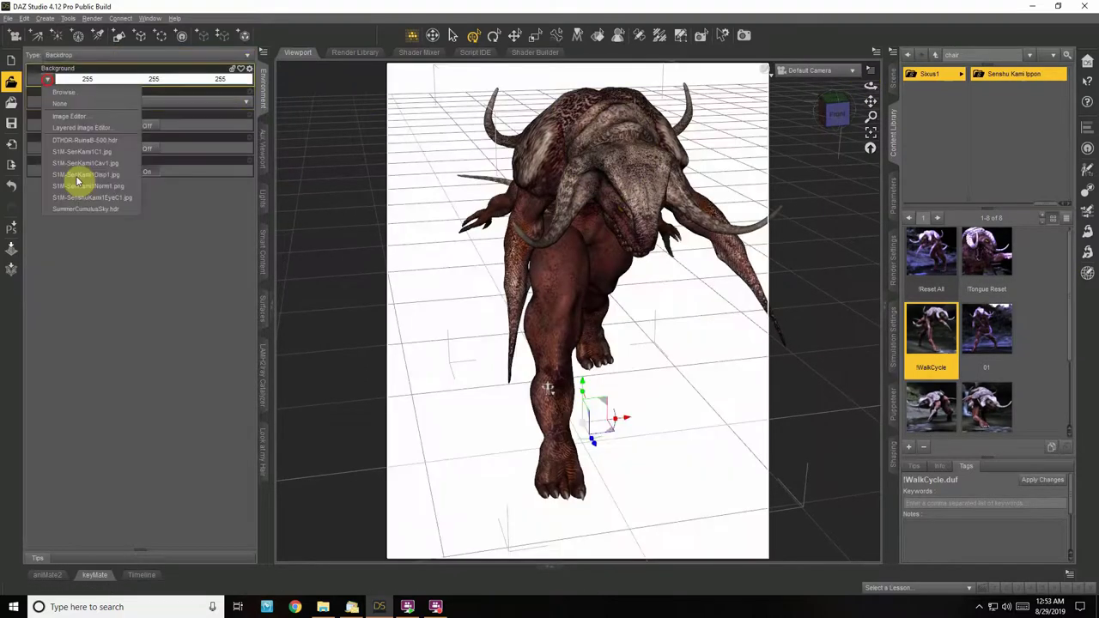
drag(871, 115, 870, 101)
drag(871, 87, 871, 100)
Select all of the creature's surfaces and reduce their Cutout Opacity to 0.33
click(893, 78)
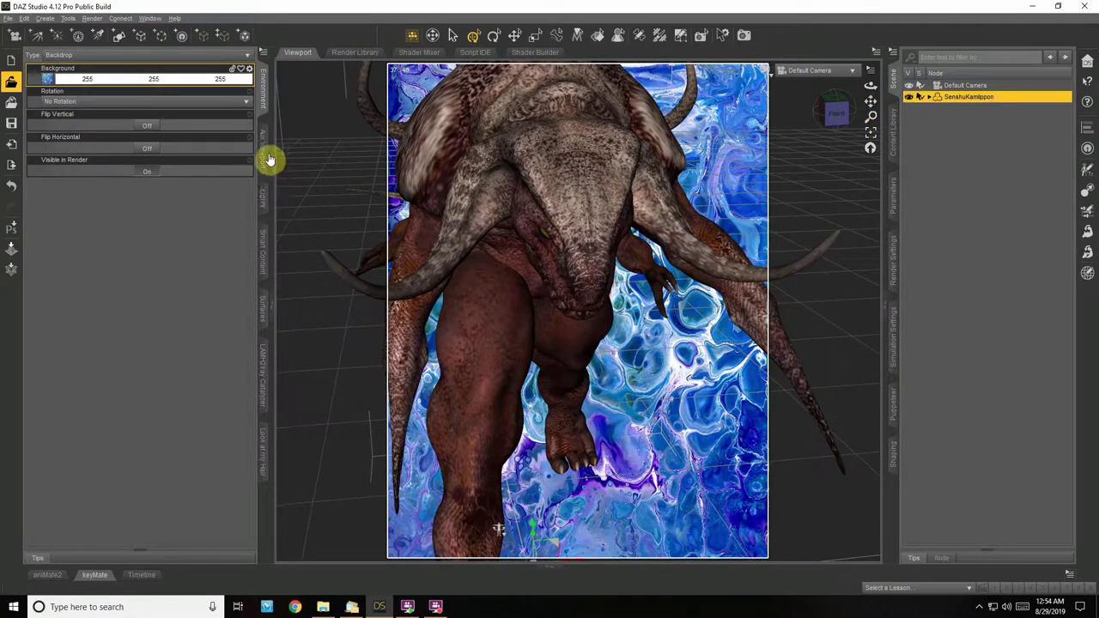
click(266, 316)
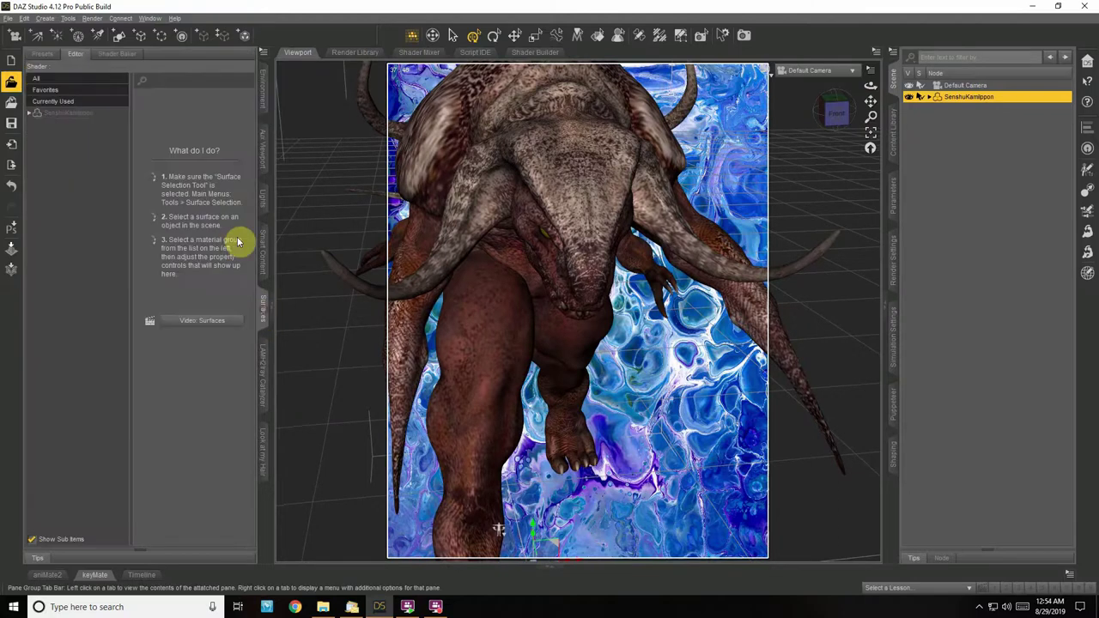
click(69, 113)
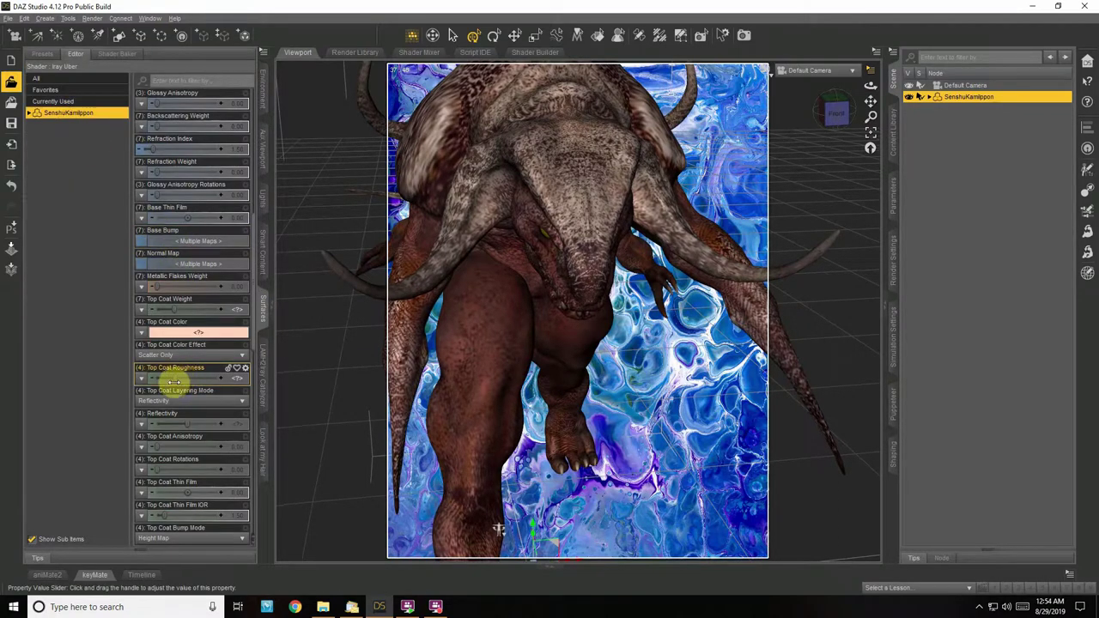
scroll(194, 423, down, 2)
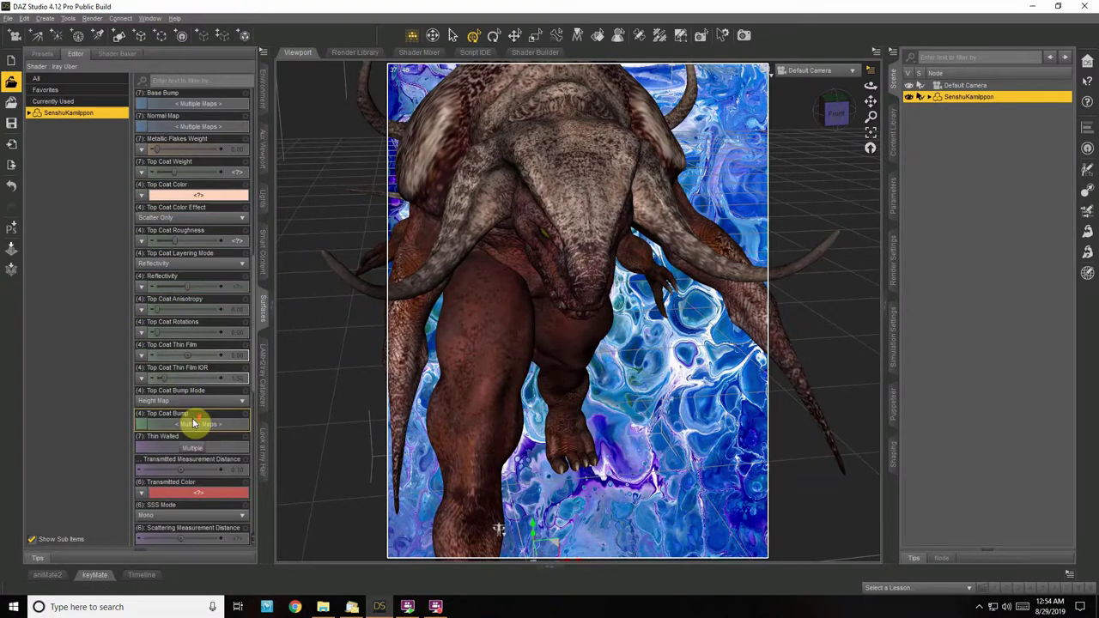
scroll(194, 422, down, 1)
scroll(193, 423, down, 3)
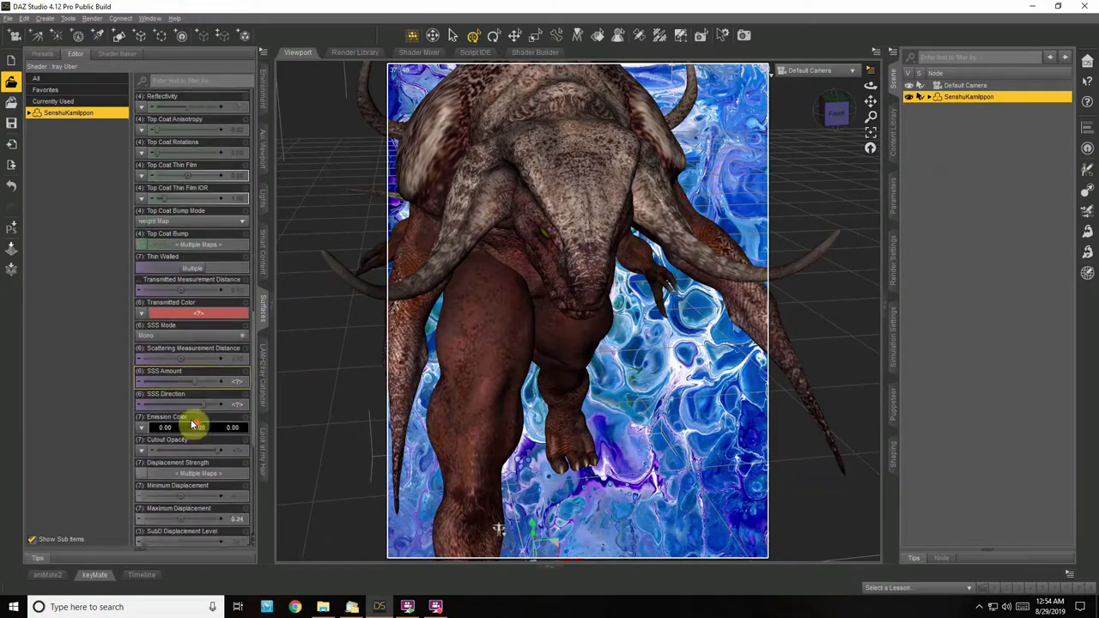
drag(216, 356, 177, 373)
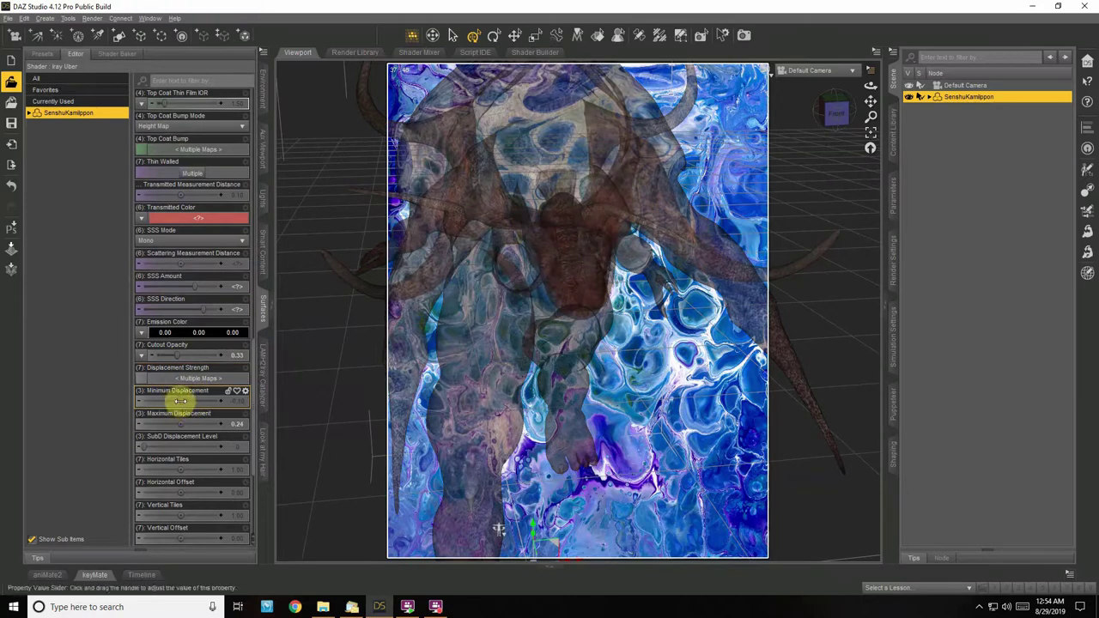
Lower the creature's Cutout Opacity further and restore it to the full 1.00
drag(177, 357, 163, 364)
drag(869, 86, 870, 87)
drag(163, 356, 227, 356)
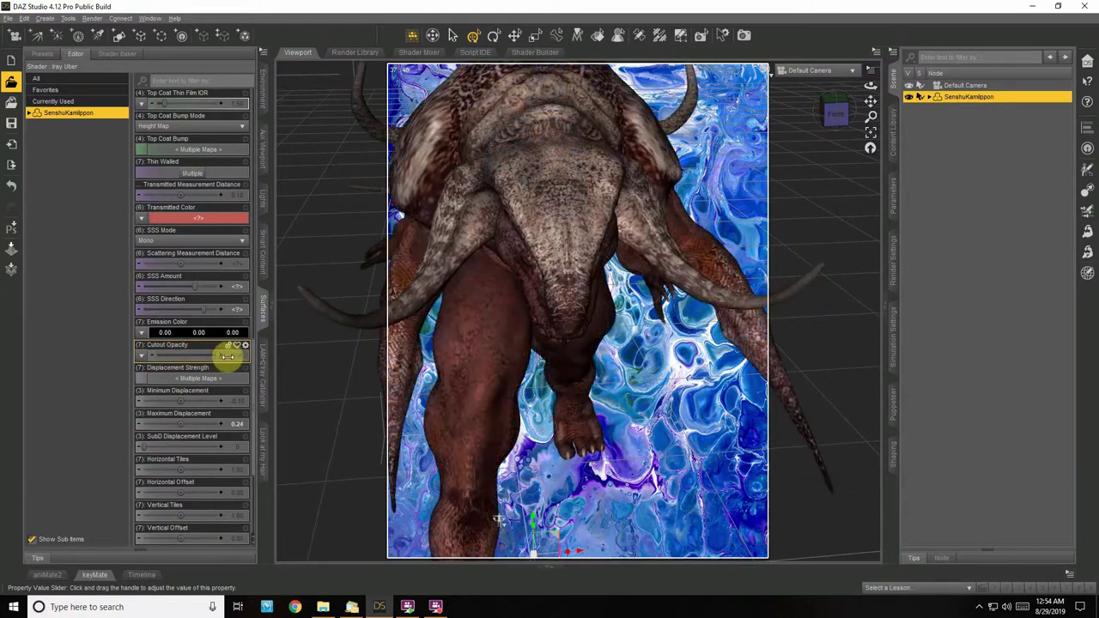
Turn off Draw Ground in the Environment render settings
click(894, 264)
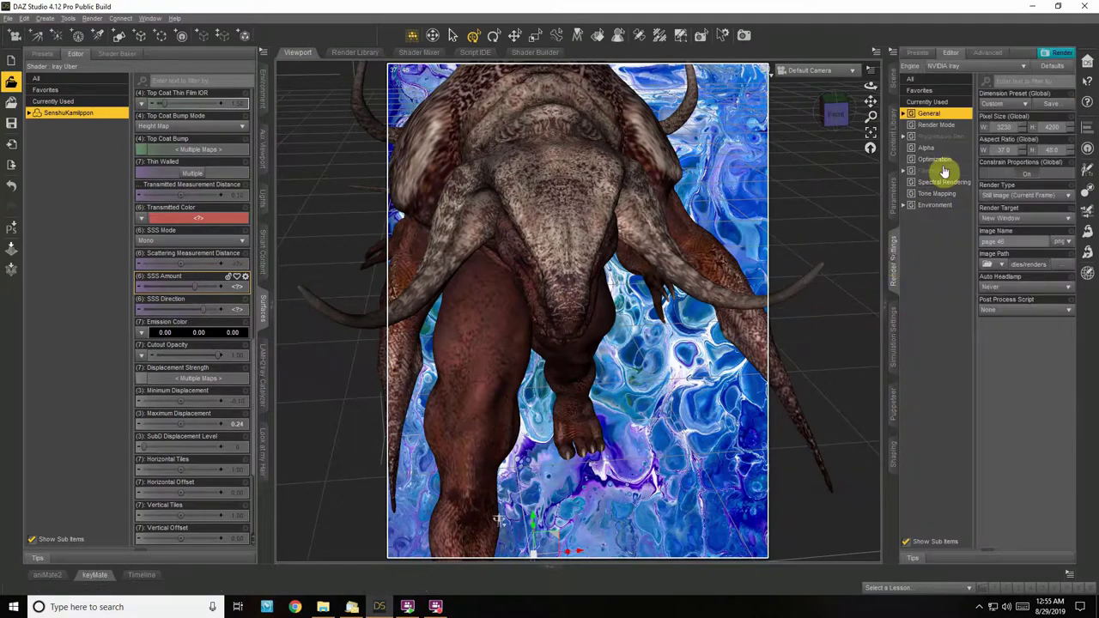
click(934, 208)
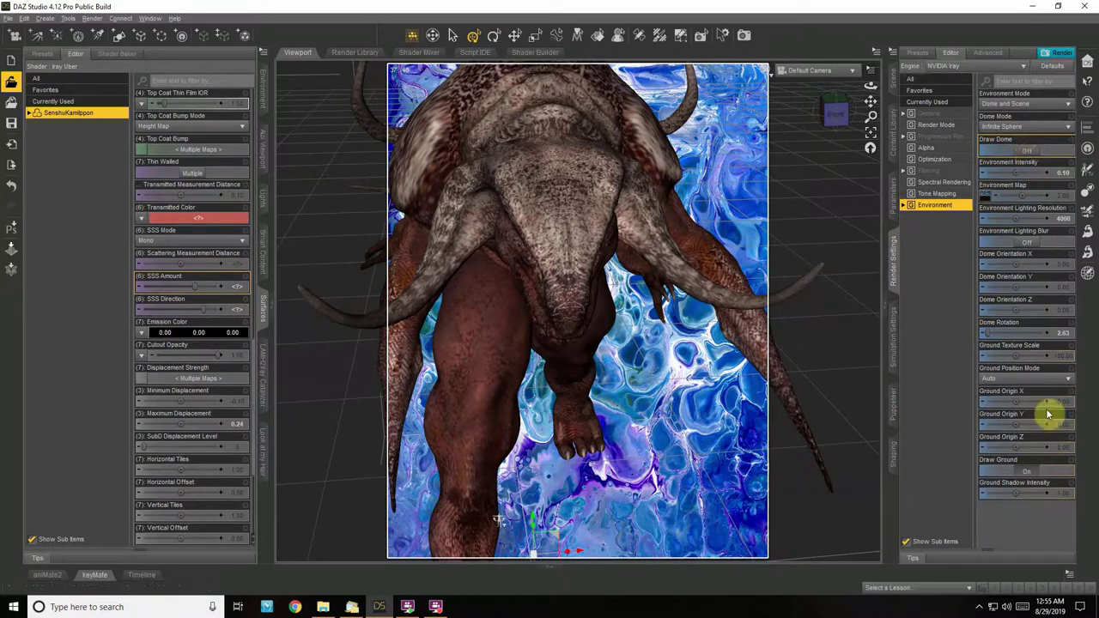
click(1030, 474)
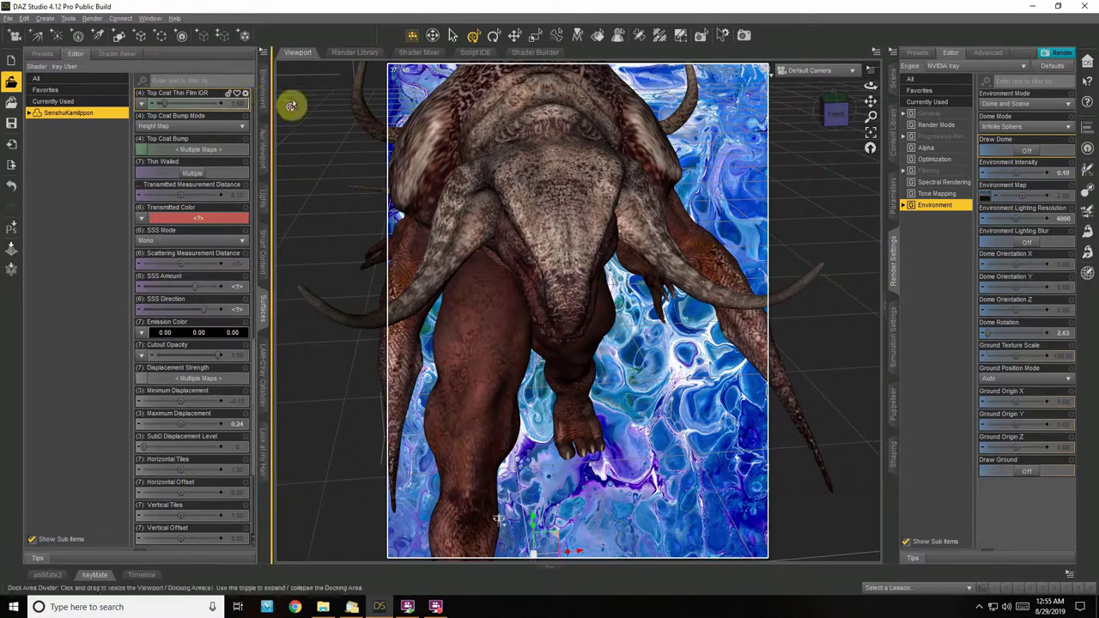
Set the environment type to None and load the gel light with its GelPlane and GelSpot from the content library
click(262, 91)
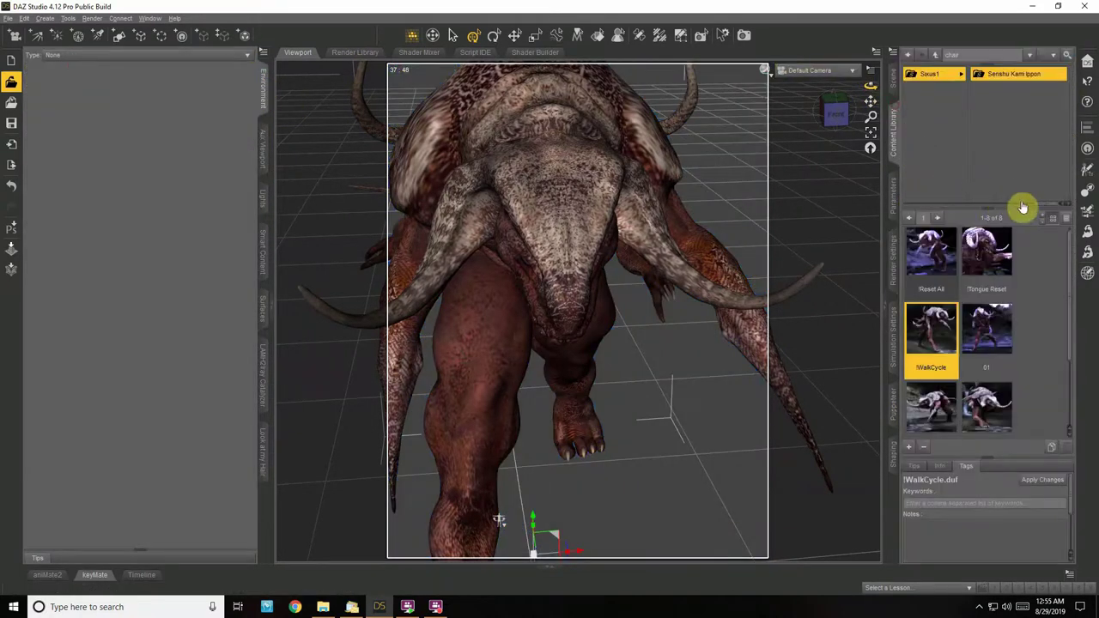
drag(1046, 206, 987, 224)
click(961, 129)
click(1043, 103)
click(1022, 129)
click(1020, 74)
click(1019, 101)
click(1034, 101)
drag(1070, 236, 1075, 295)
double_click(932, 285)
Switch the viewport to look through GelSpot and show the scene's node list
click(842, 73)
click(818, 97)
click(894, 78)
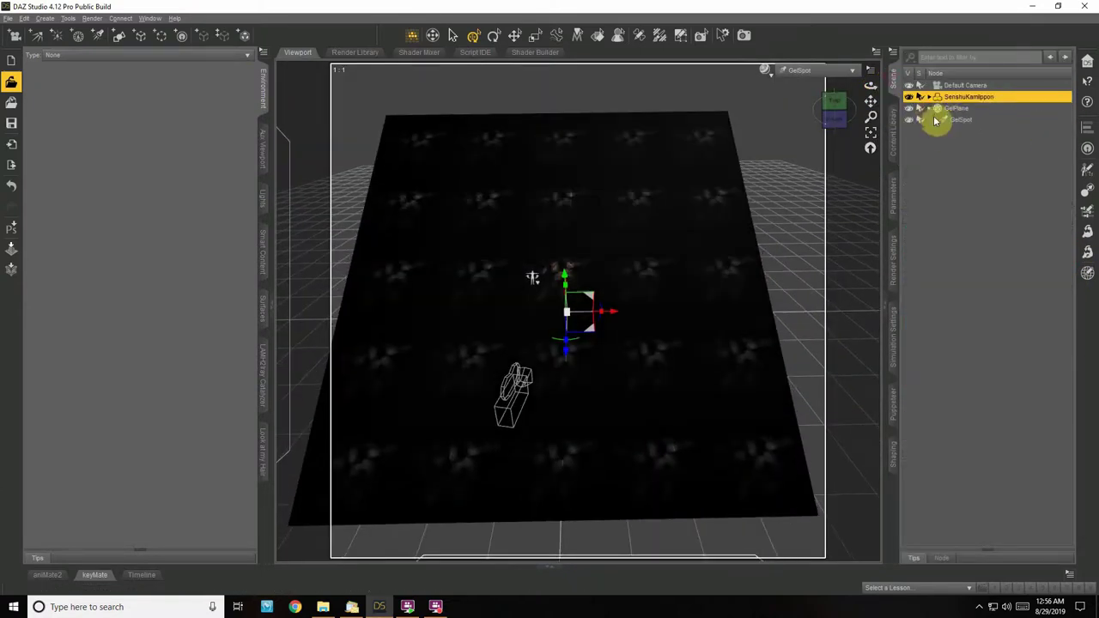
Open GelPlane's surface settings and switch the viewport to Perspective View with the plane and creature in sight
click(963, 109)
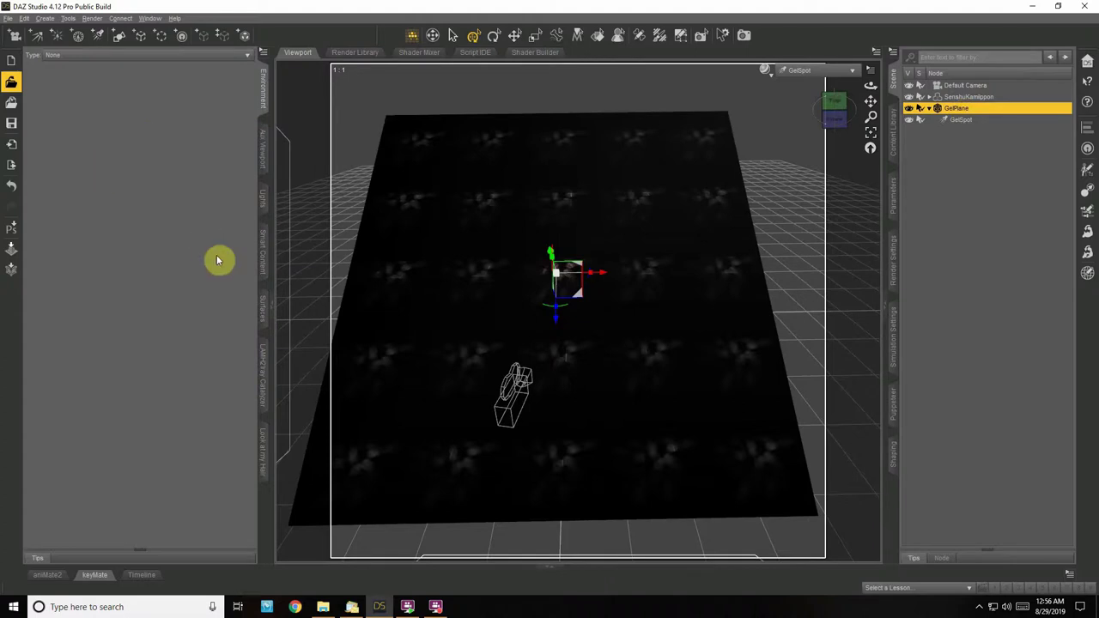
click(263, 307)
click(54, 115)
mouse_move(143, 335)
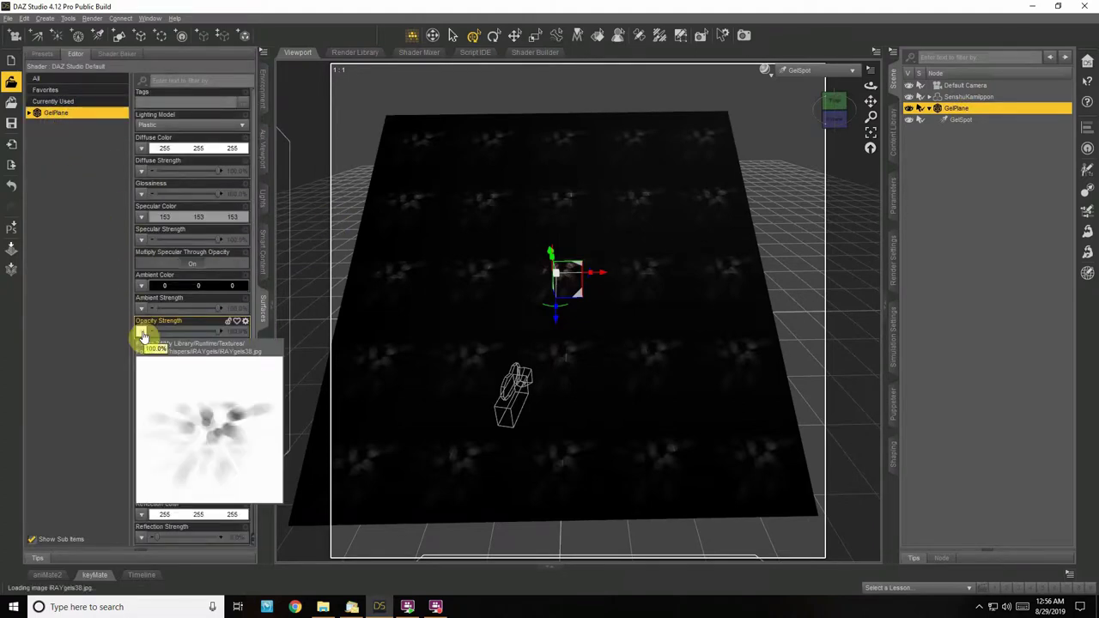
click(816, 71)
click(818, 109)
drag(870, 86, 893, 118)
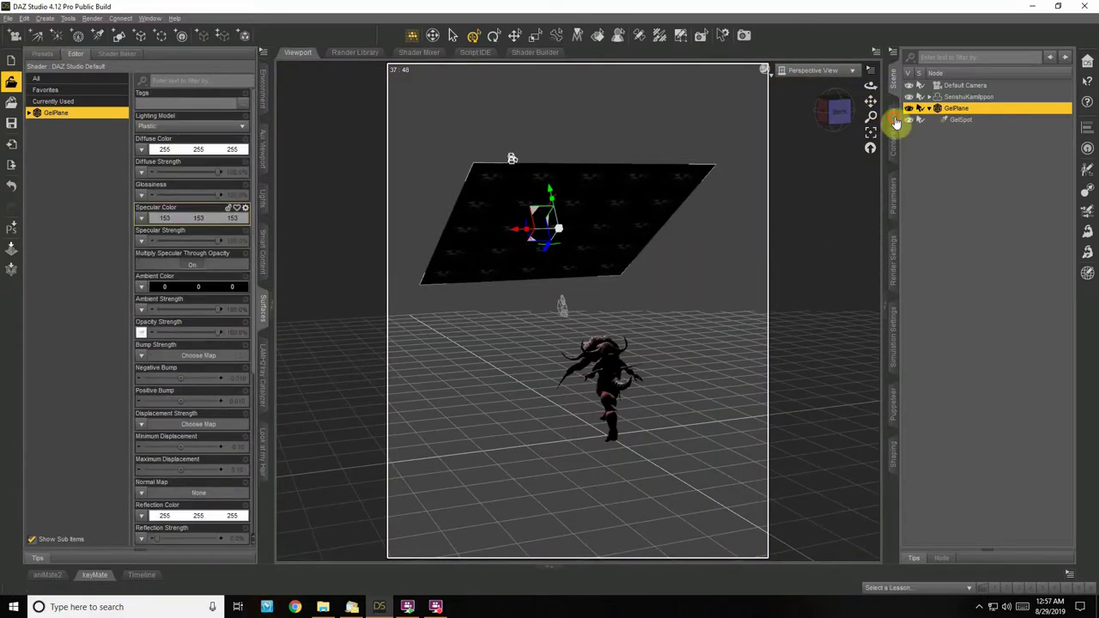
Apply the !Iray Uber Base shader from the DAZ Uber folder to GelPlane
click(895, 128)
click(944, 101)
click(1020, 194)
click(977, 88)
double_click(931, 259)
Set GelPlane's Horizontal Tiles and Vertical Tiles to 1
click(142, 195)
click(170, 266)
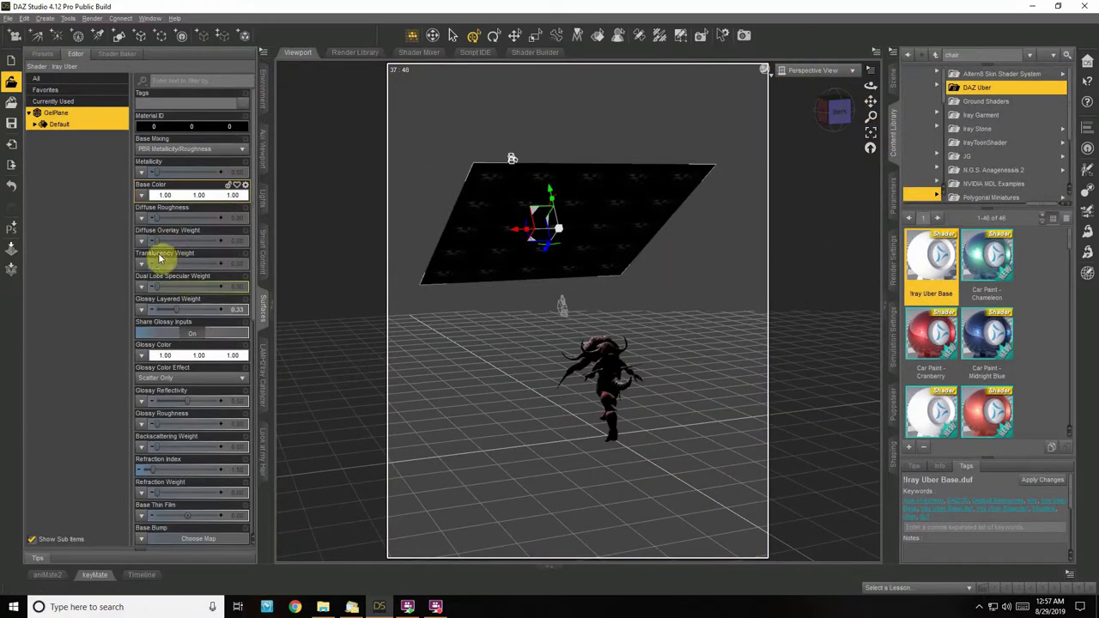
scroll(191, 226, down, 6)
click(228, 307)
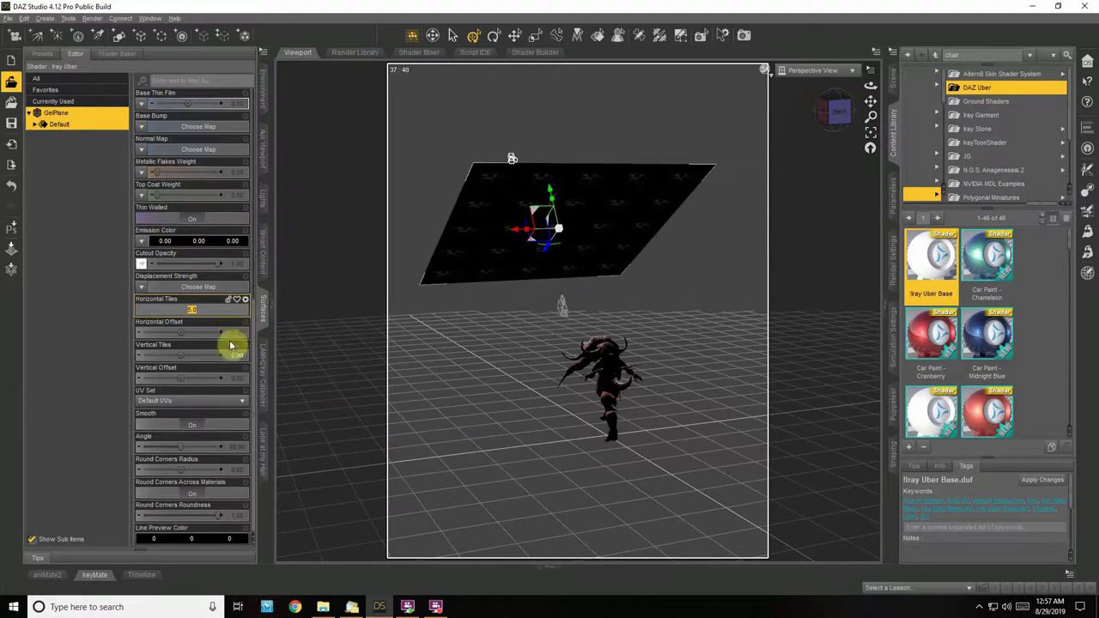
key(Return)
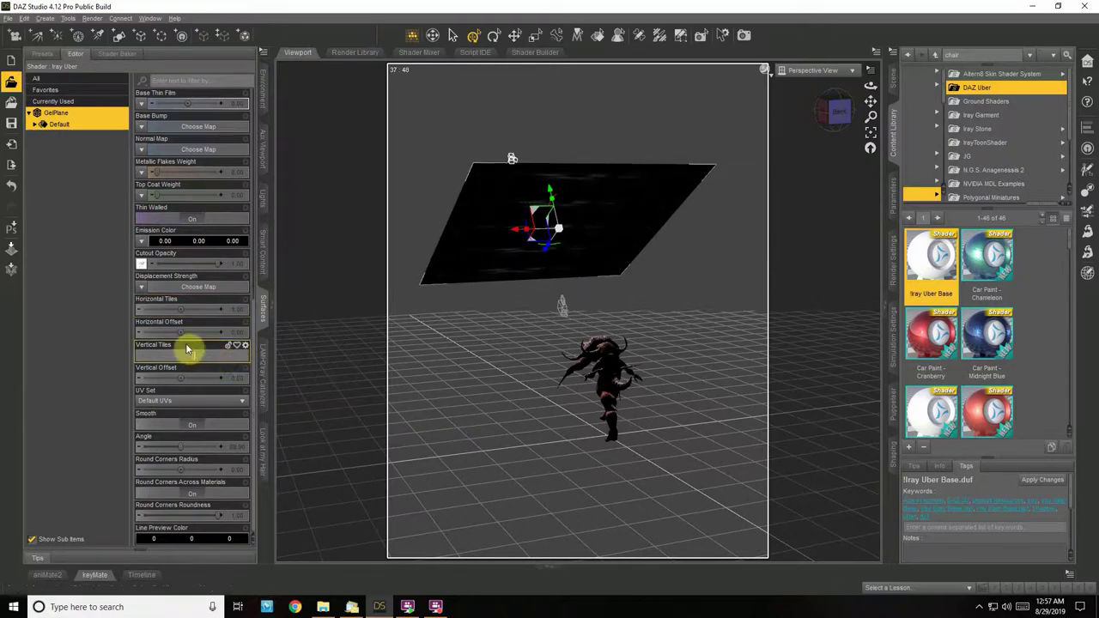
Remove GelPlane's Cutout Opacity map and use Acrylic009.jpg as its Emission Color map with a white 1.00 colour
click(141, 264)
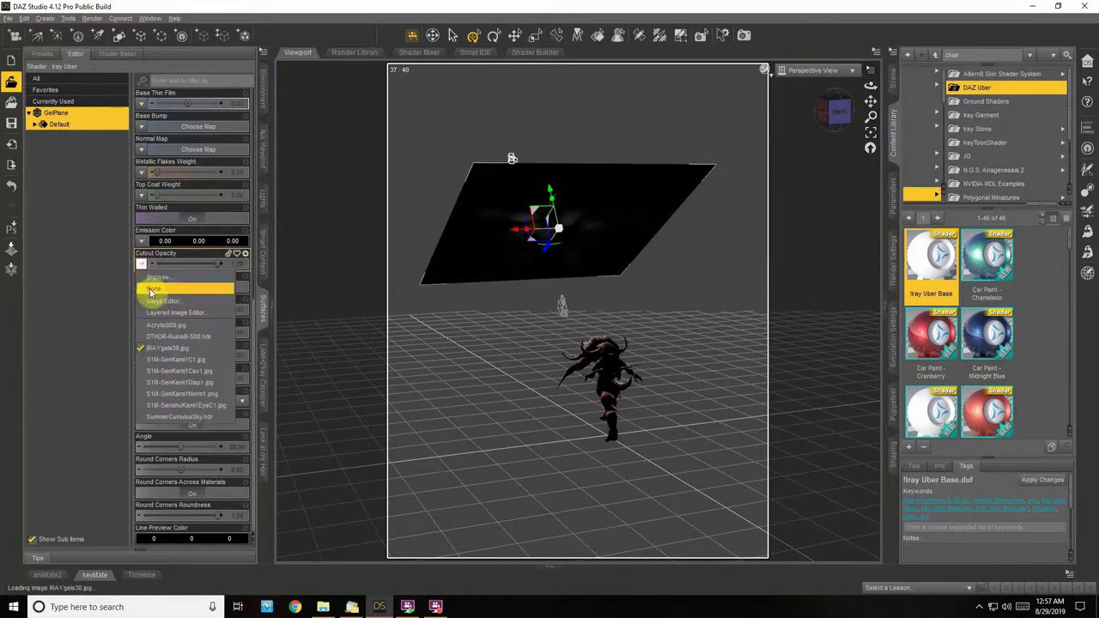
click(154, 288)
click(143, 245)
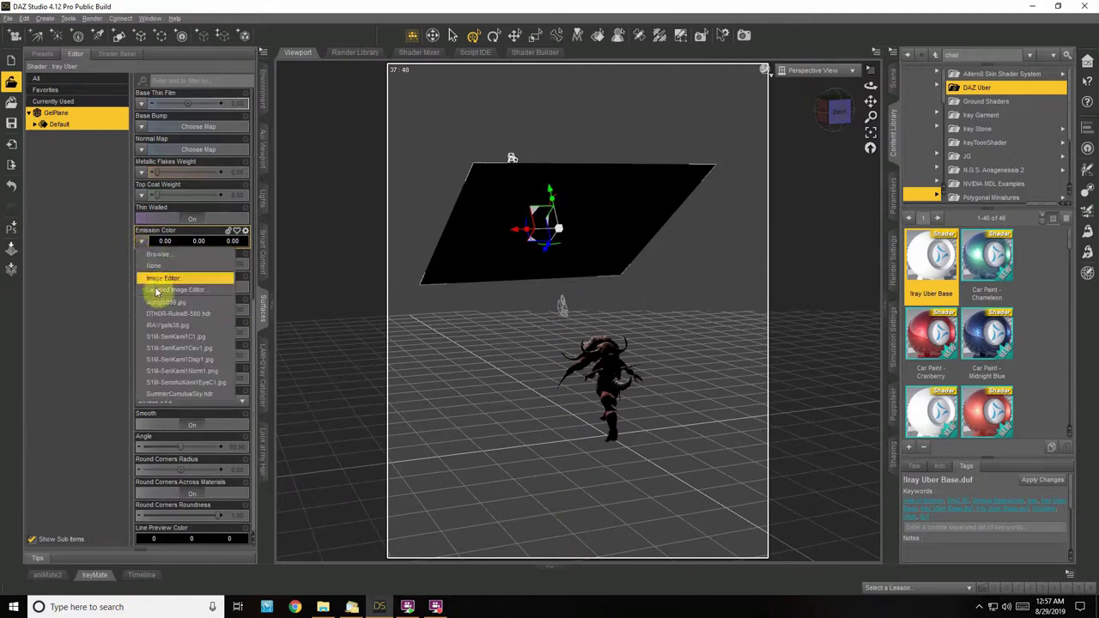
click(155, 296)
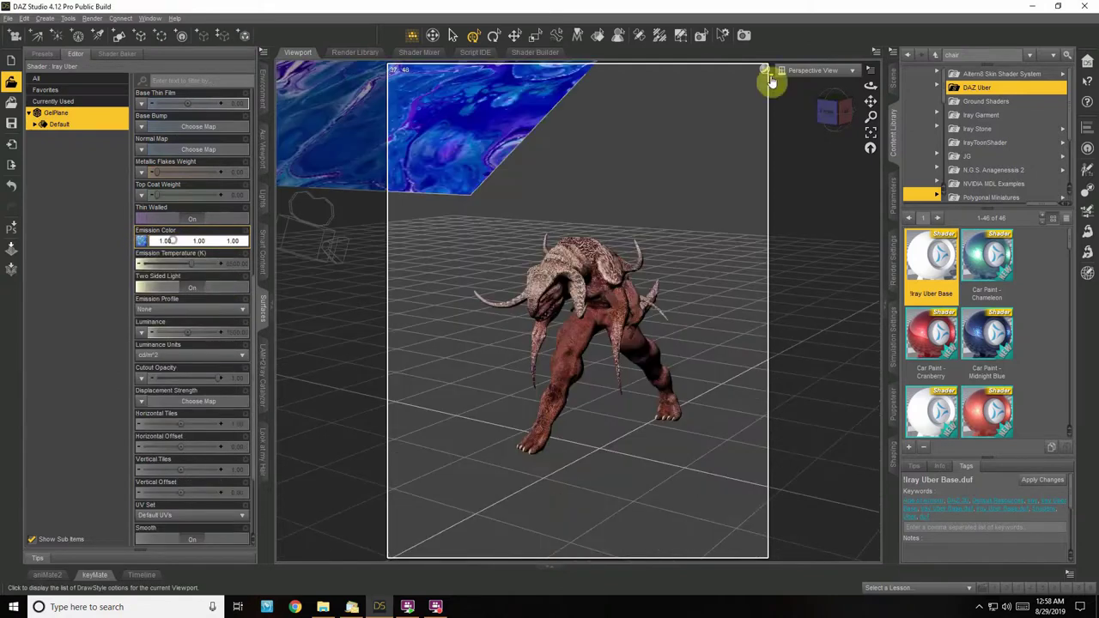
Set the Default Camera's Headlamp Mode to Off and preview the Perspective View in the Iray draw style
click(770, 74)
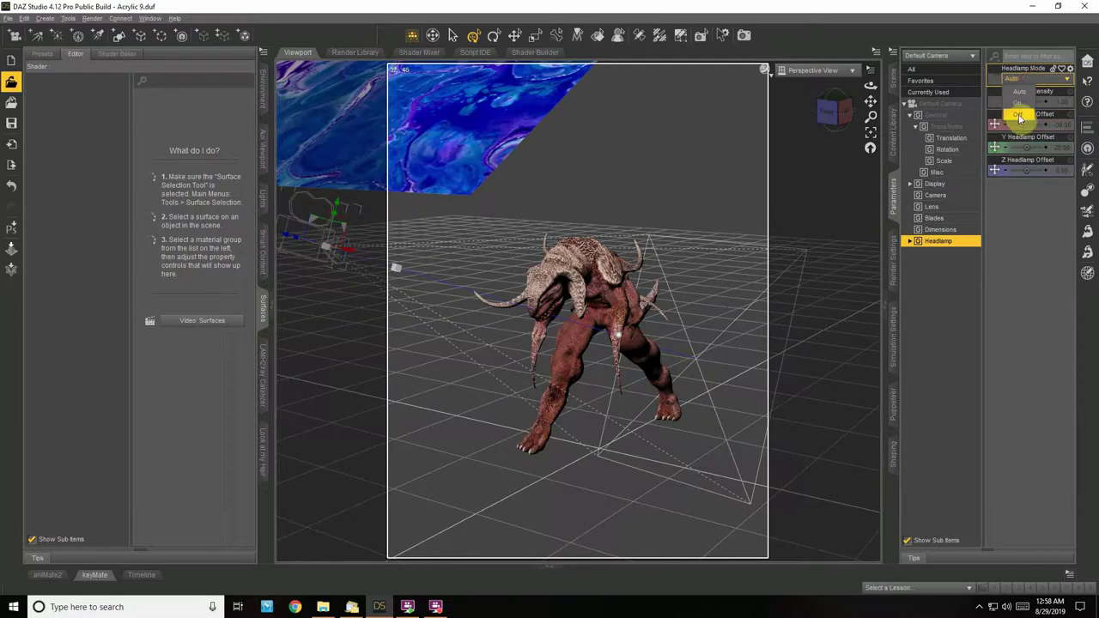
click(817, 72)
click(780, 86)
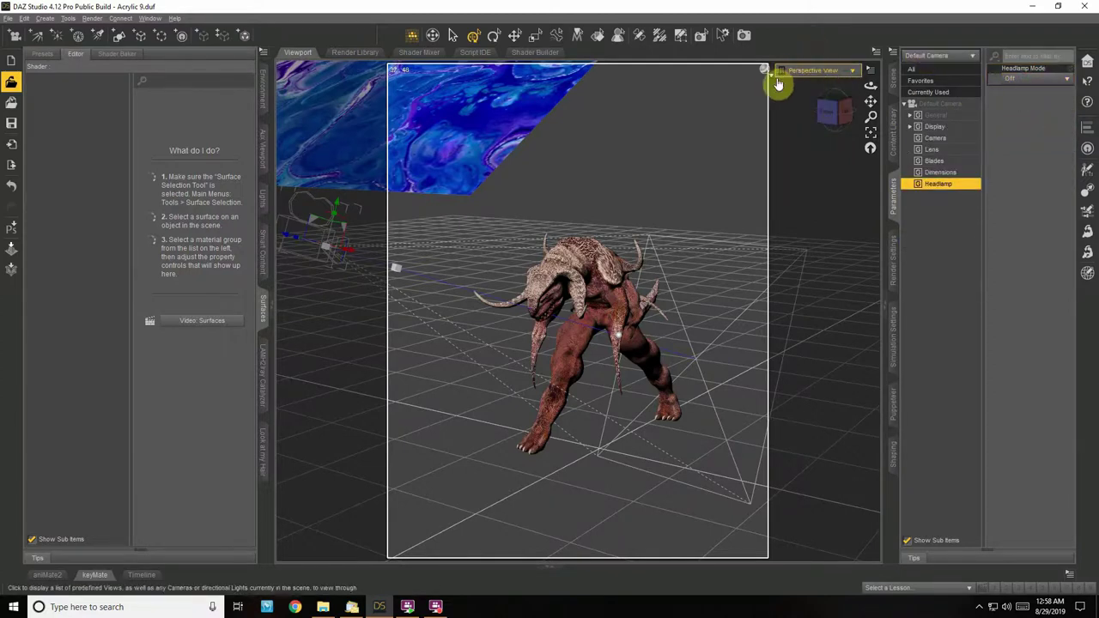
click(773, 78)
click(764, 209)
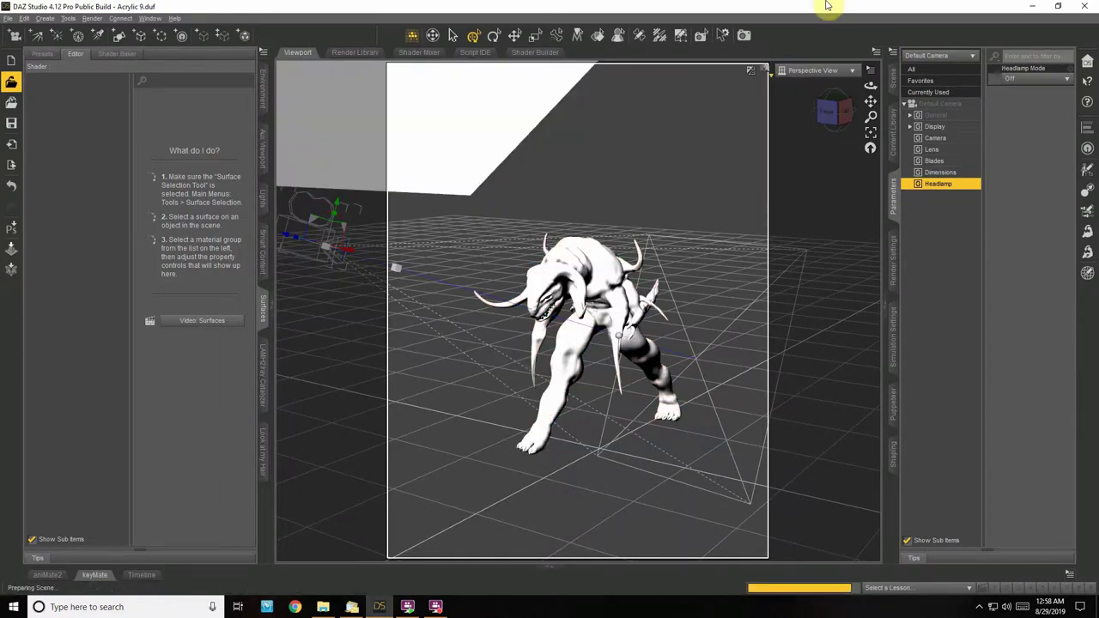
Examine the creature's surface settings down to its Top Coat and SSS values
click(893, 79)
click(962, 97)
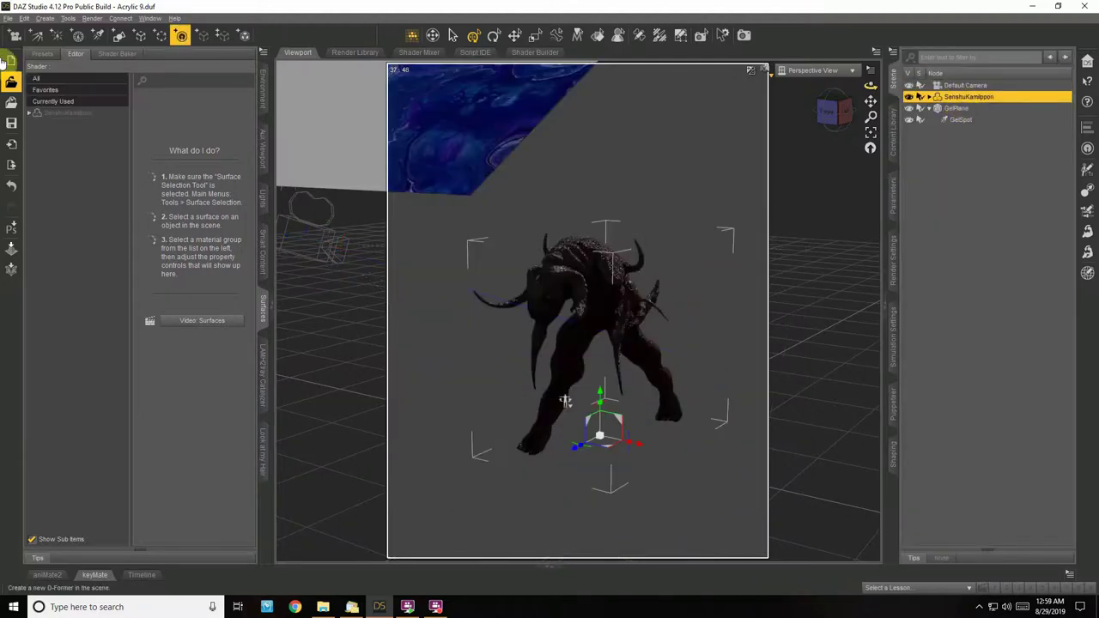
click(62, 113)
scroll(218, 189, down, 5)
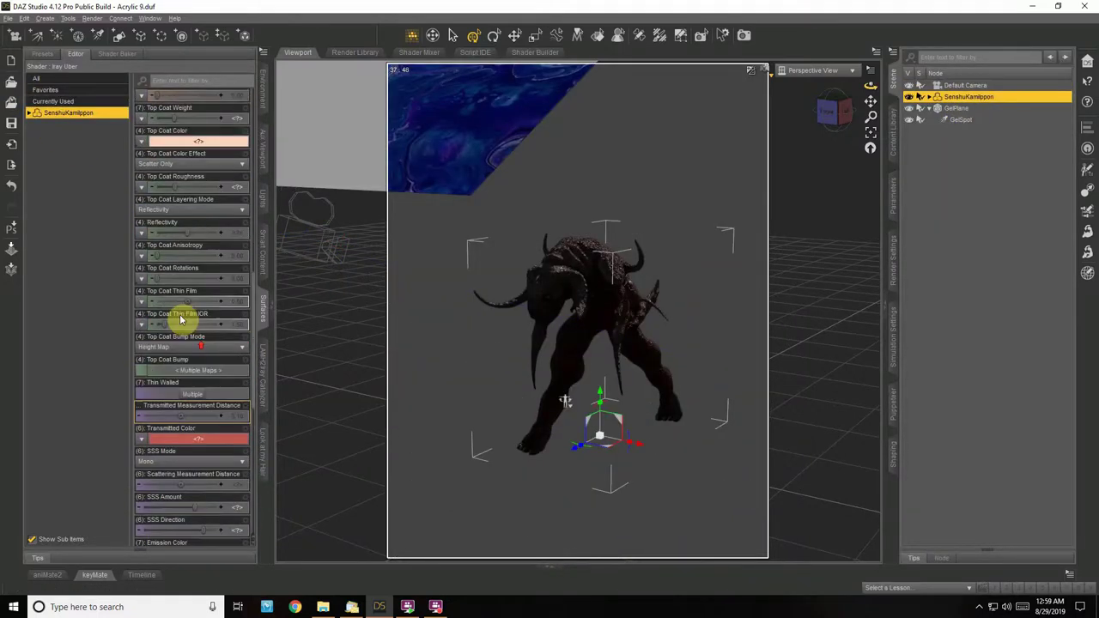
Set GelPlane's Emission Temperature to 9000 K
click(956, 109)
click(55, 119)
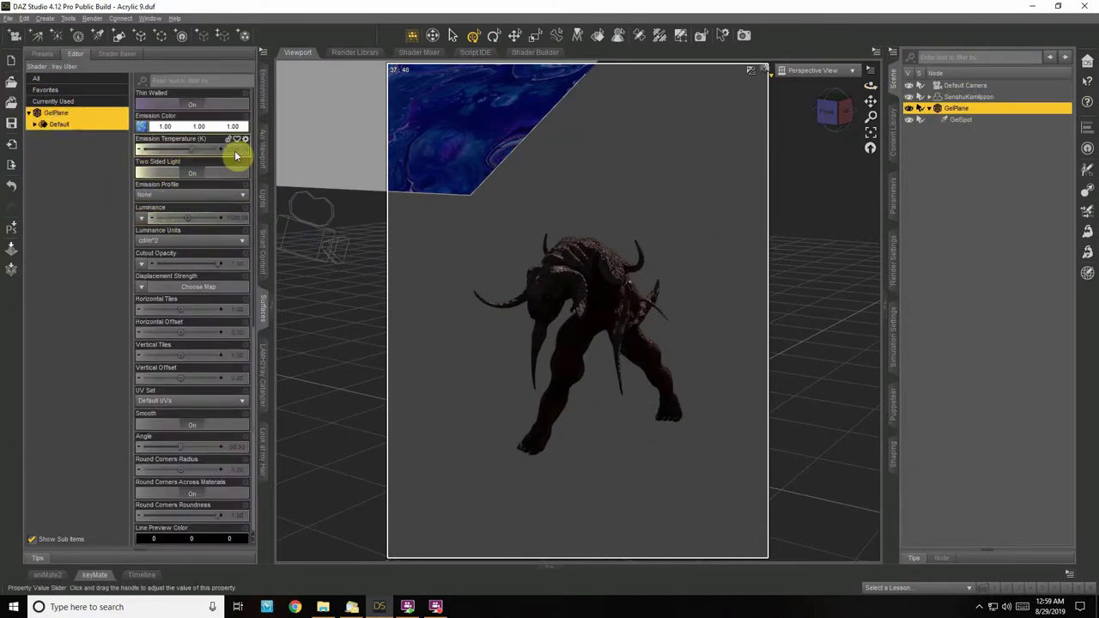
click(191, 150)
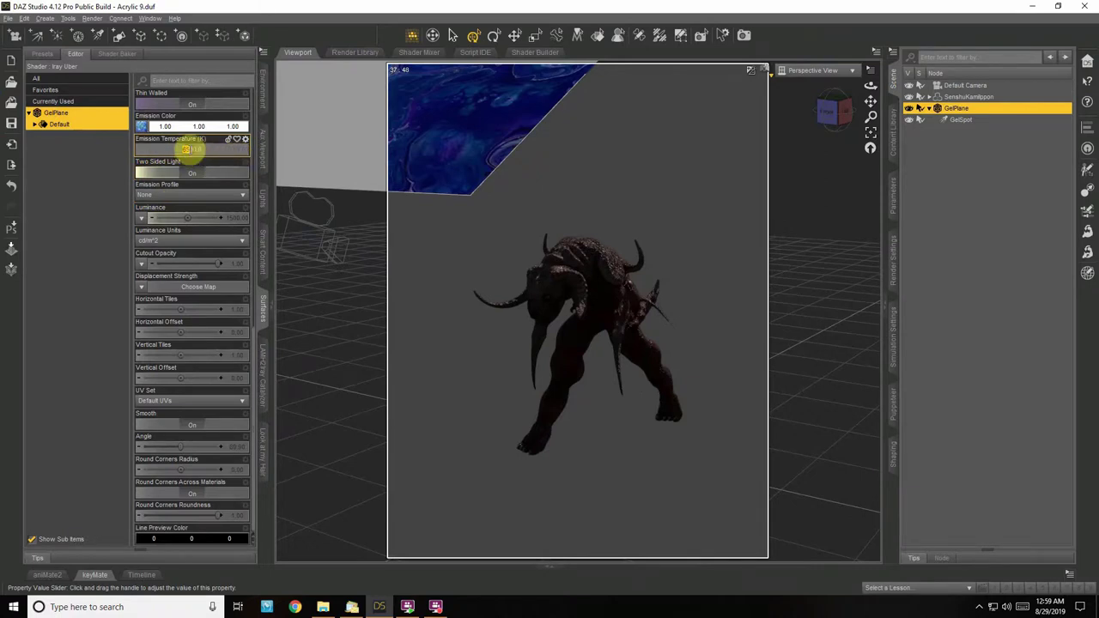
text(5000)
key(Return)
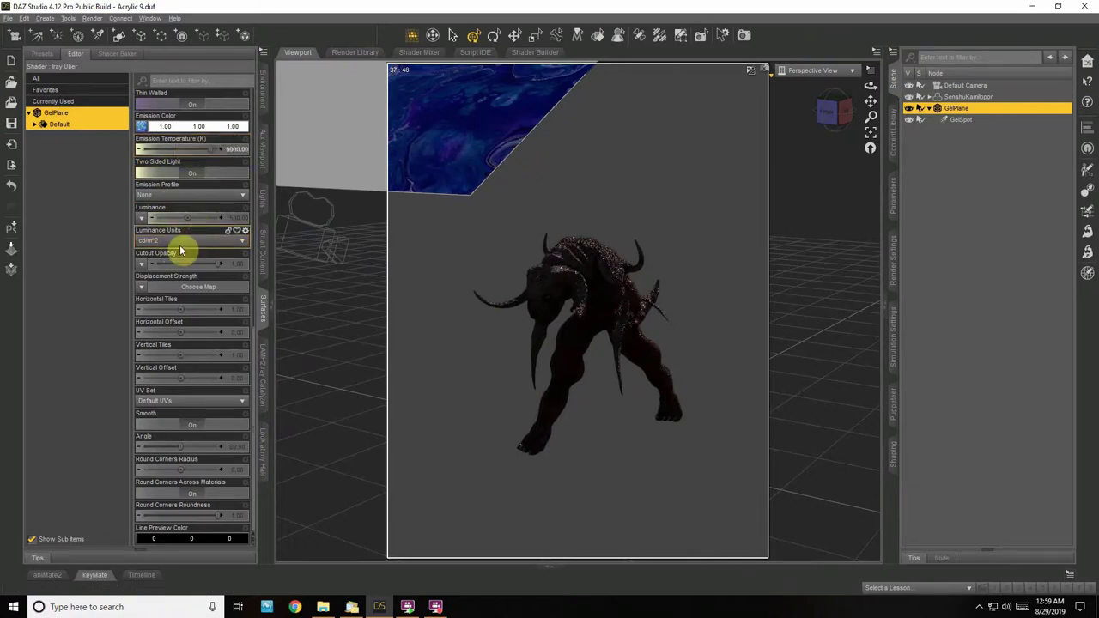
Set GelPlane's Luminance Units to kcd/m^2 and reduce its Luminance in stages to 500 and 100
click(159, 247)
click(158, 266)
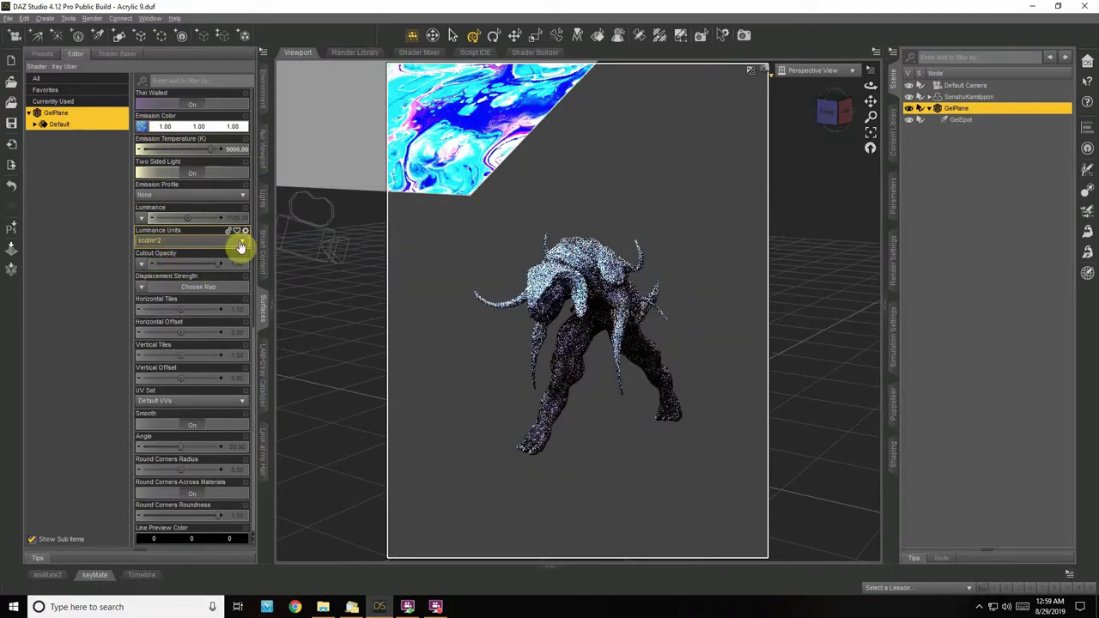
click(233, 221)
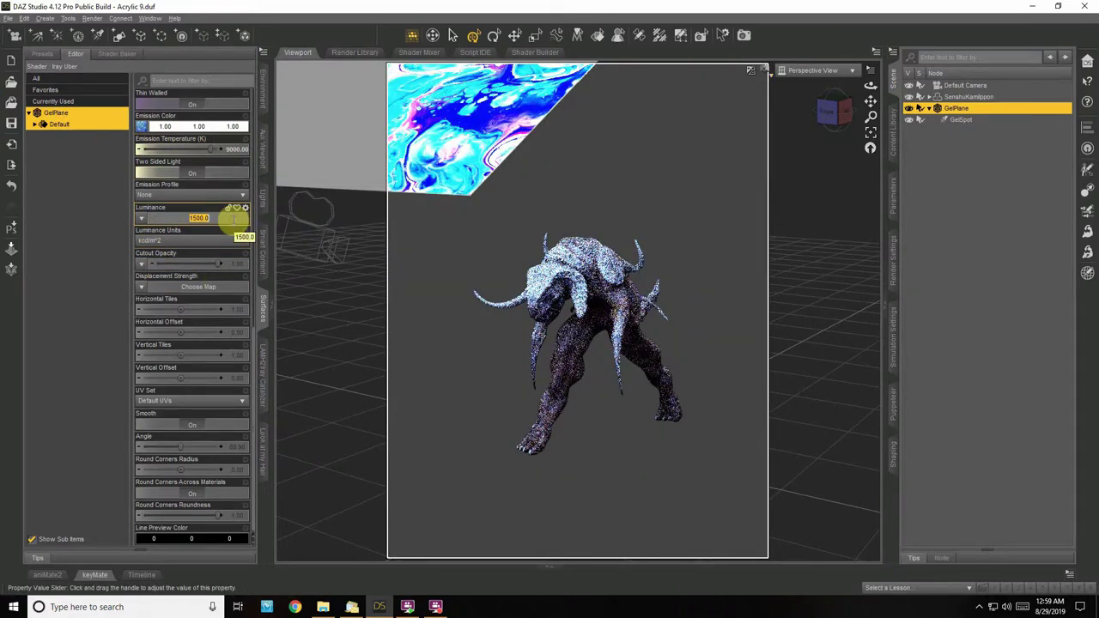
drag(196, 216, 216, 221)
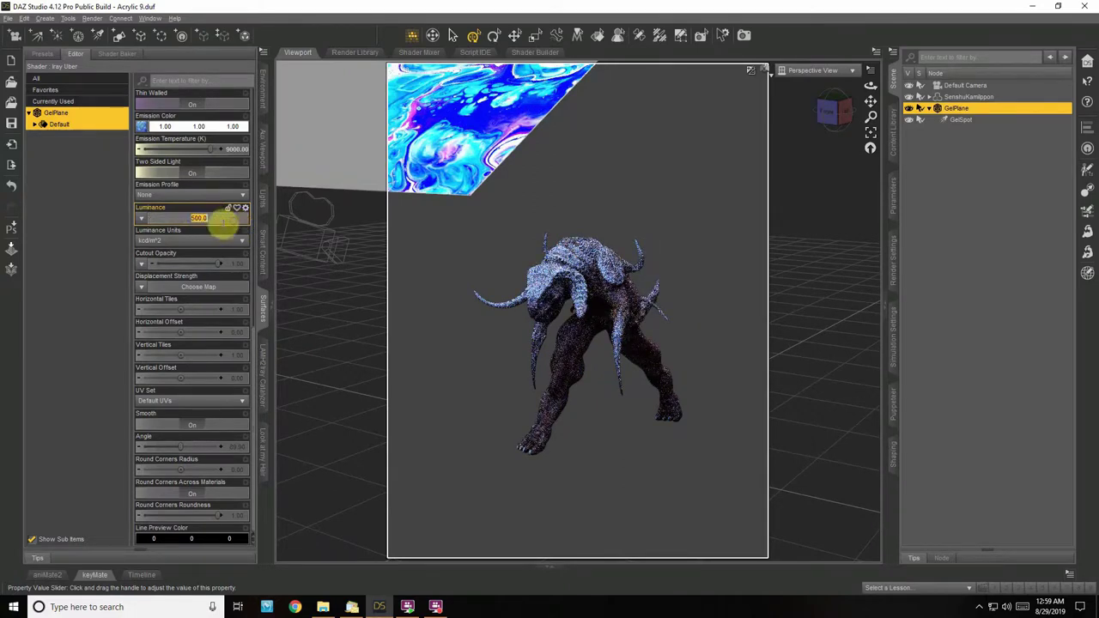
drag(199, 217, 194, 211)
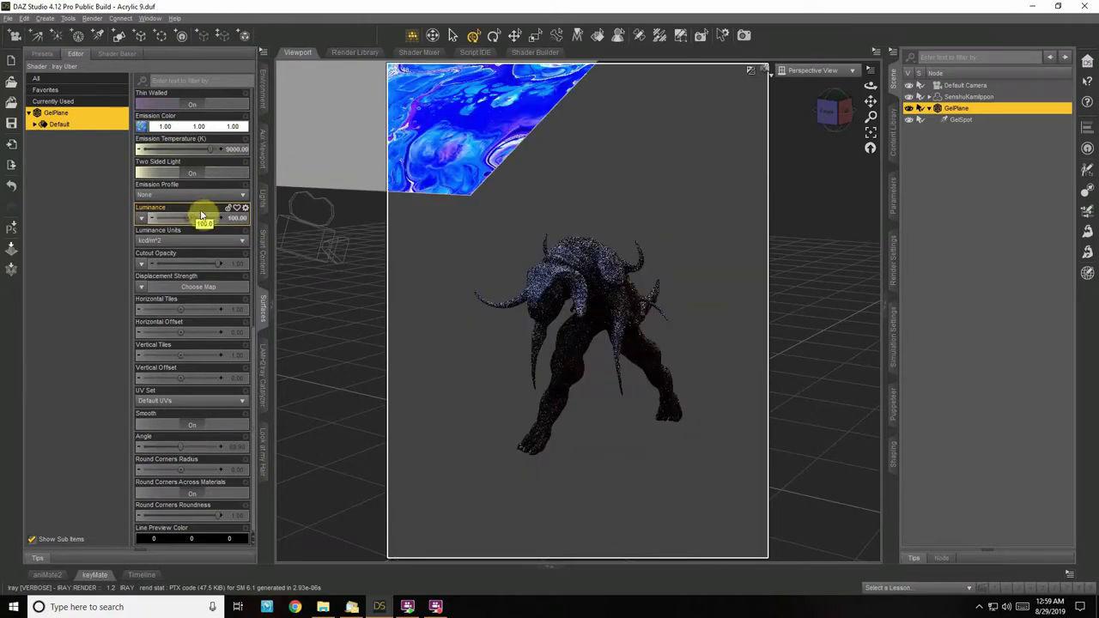
text(50)
key(Return)
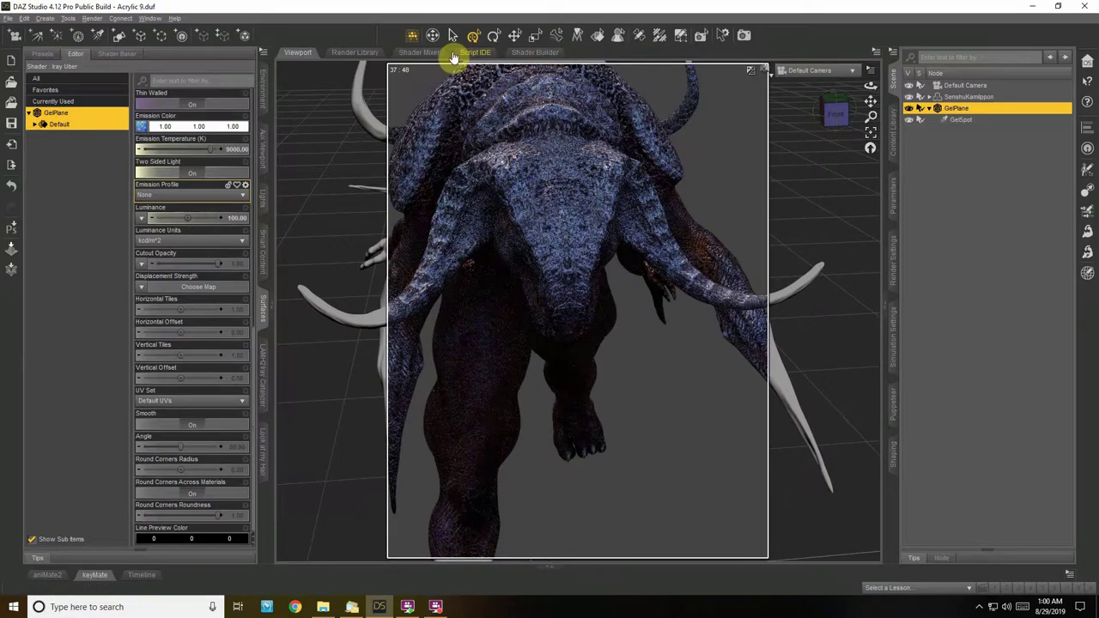
Delete GelSpot from the scene and return the viewport to Perspective View
click(961, 119)
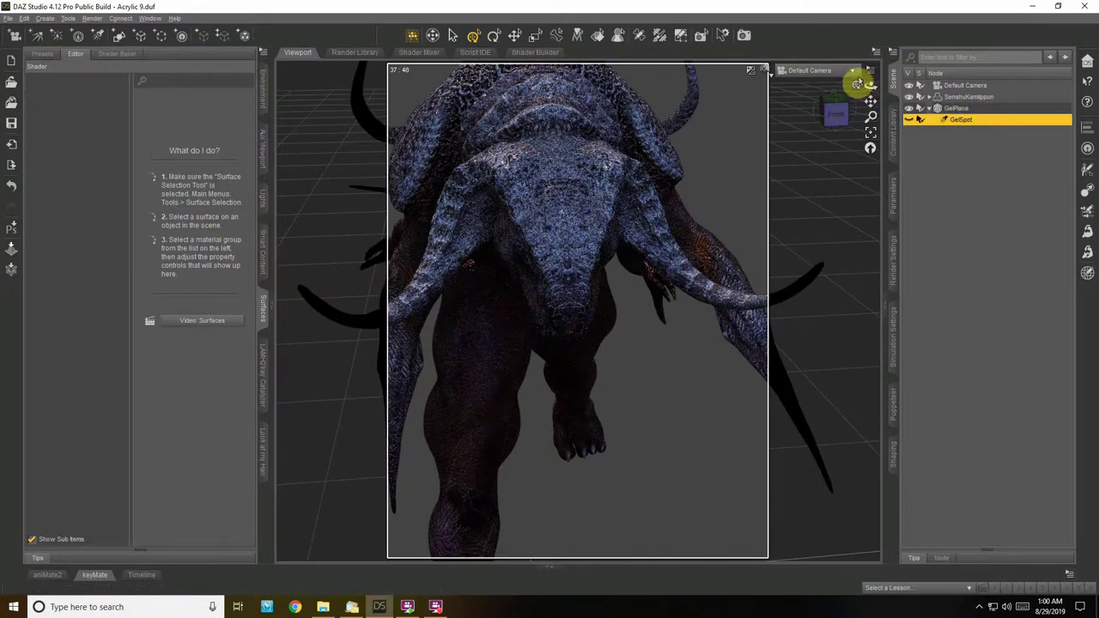
click(852, 72)
click(843, 182)
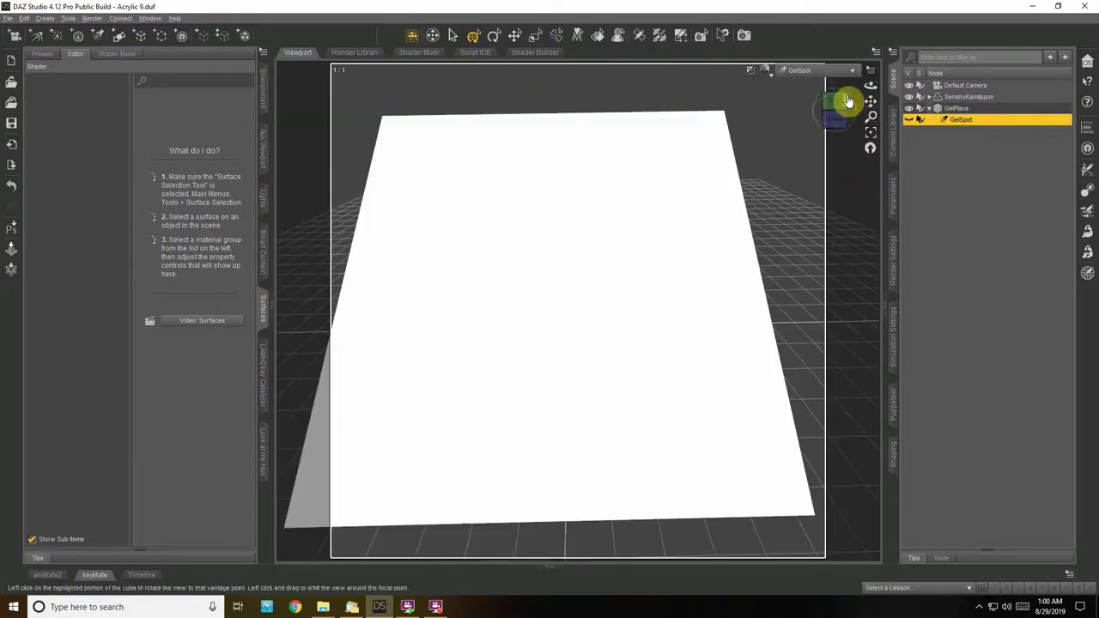
key(Delete)
click(799, 77)
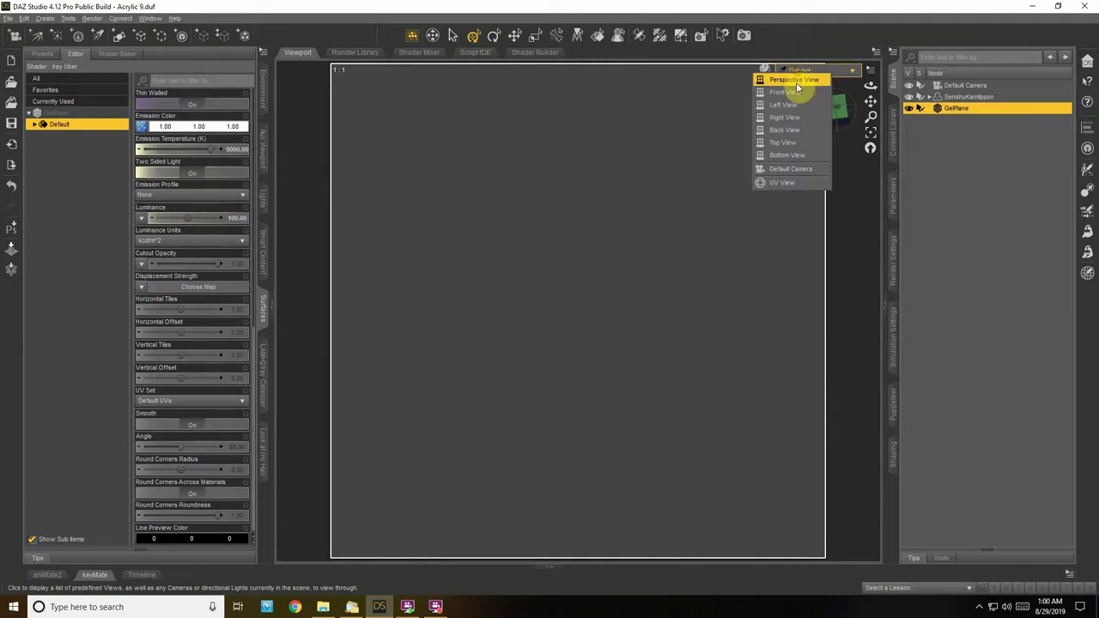
click(796, 82)
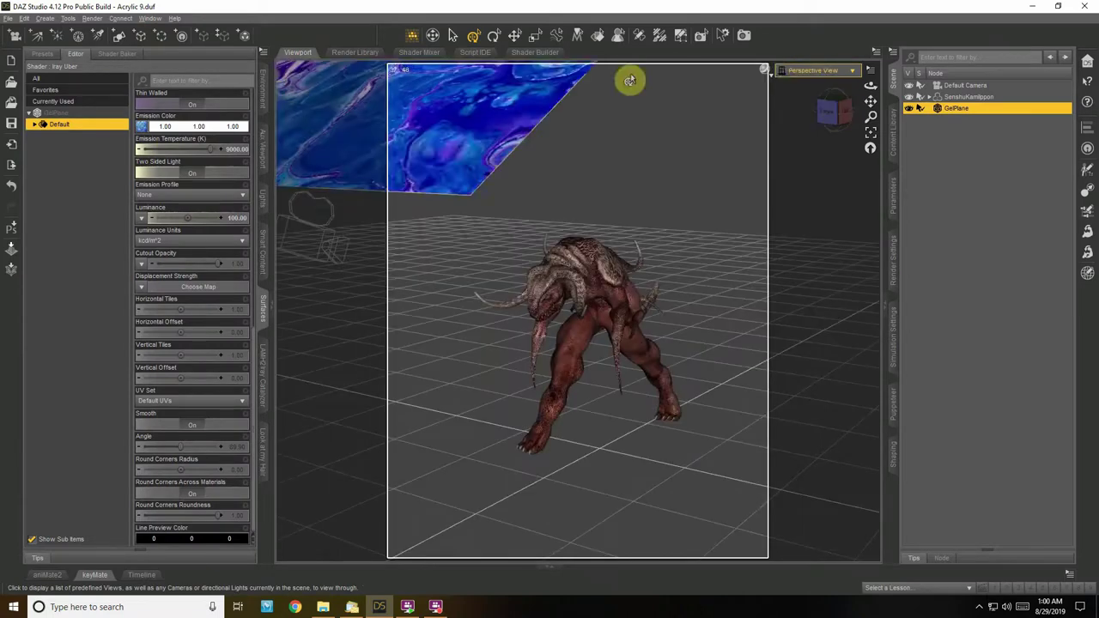
Create SpotLight 1 with default settings, look through it and aim it at the creature's side
click(45, 18)
click(69, 62)
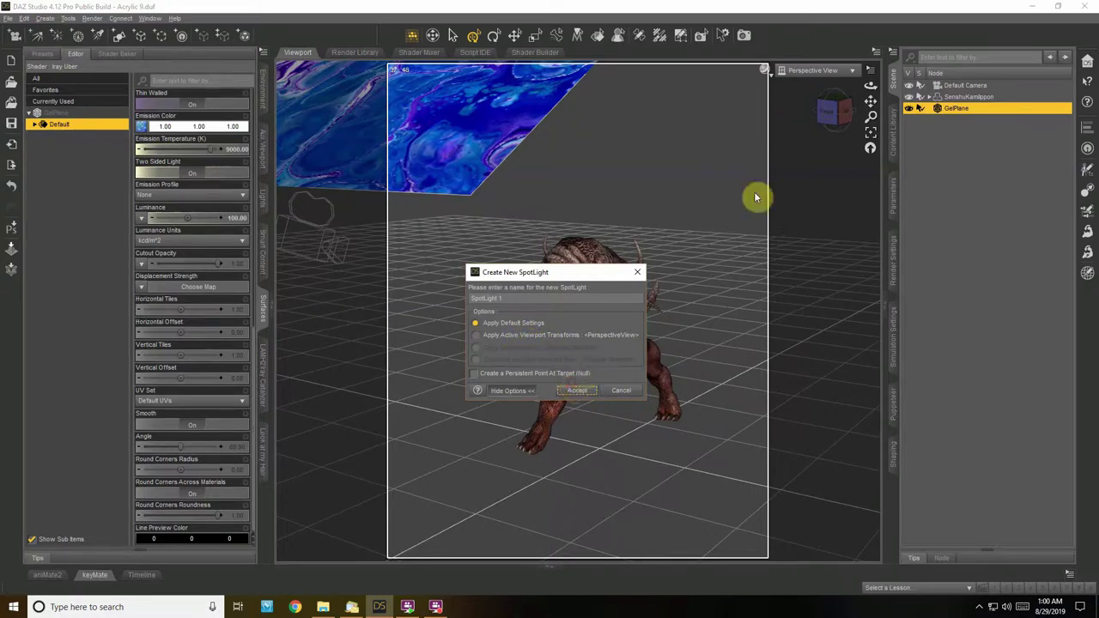
click(574, 394)
click(818, 71)
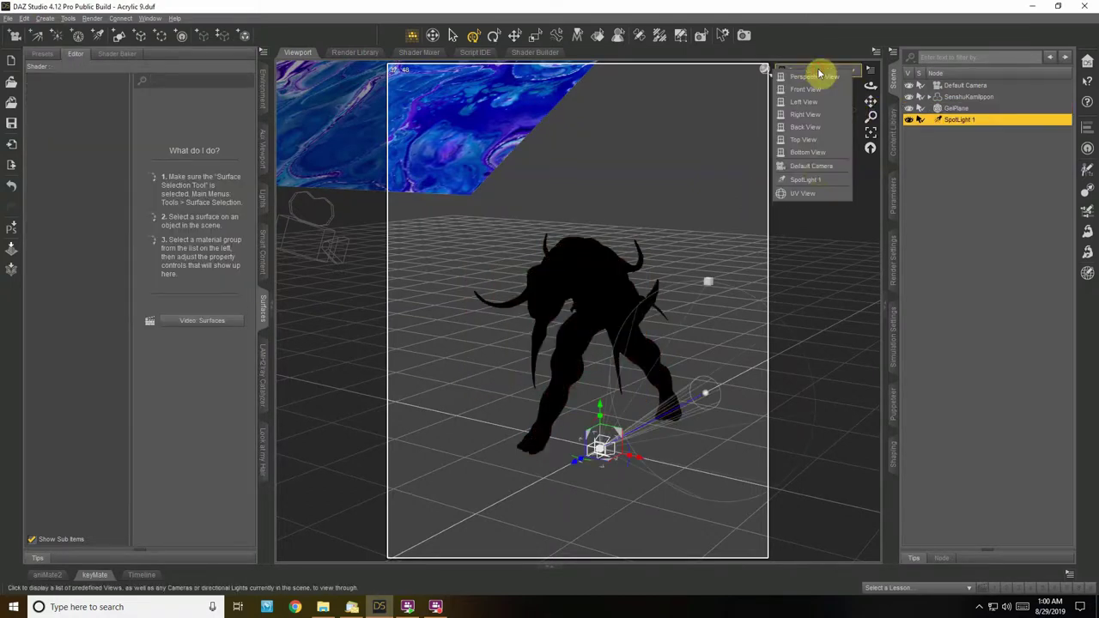
click(811, 179)
mouse_move(871, 93)
mouse_down()
mouse_move(867, 103)
mouse_move(869, 84)
mouse_up()
drag(537, 470, 494, 412)
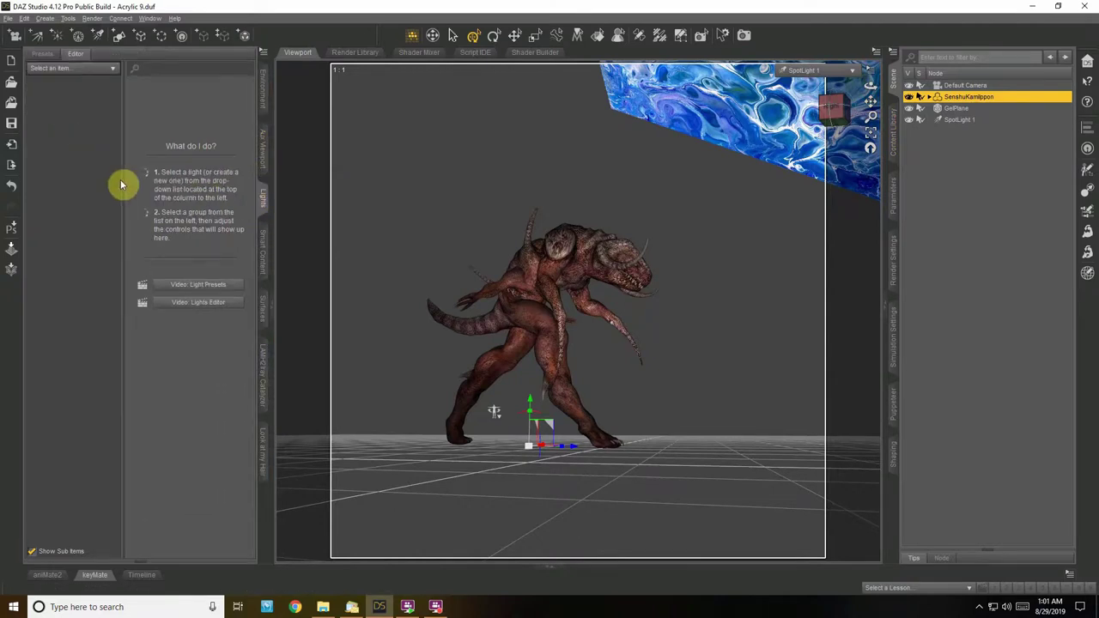
Set SpotLight 1's light colour to blue (0, 0, 255)
click(73, 68)
click(52, 139)
click(197, 114)
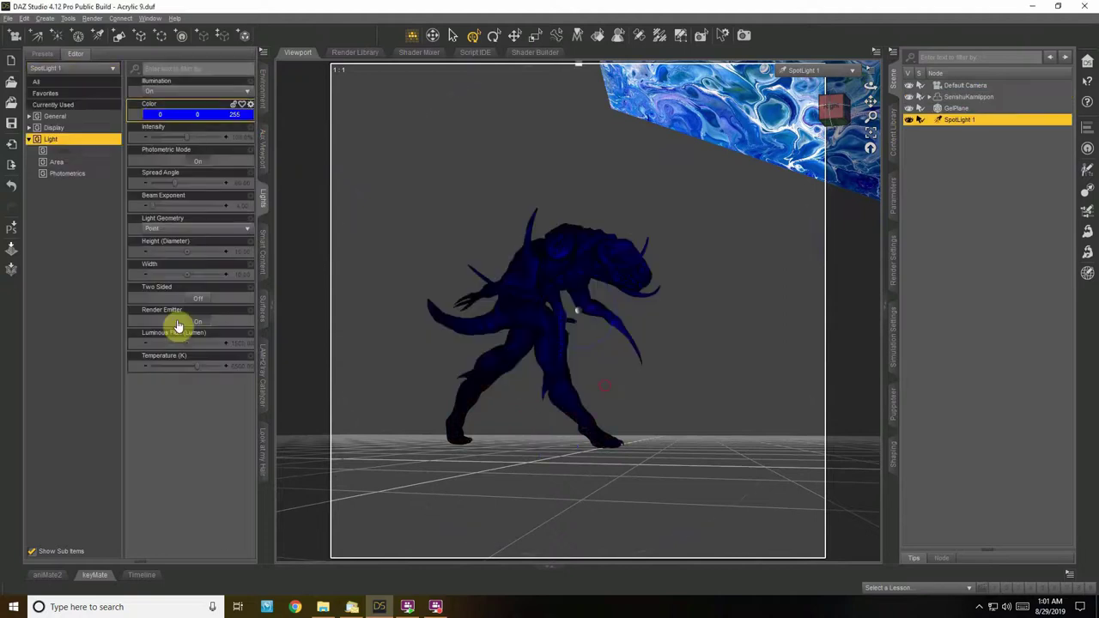
Create a second spotlight named SpotLight 2 with default settings
click(57, 36)
click(832, 68)
key(Delete)
click(57, 35)
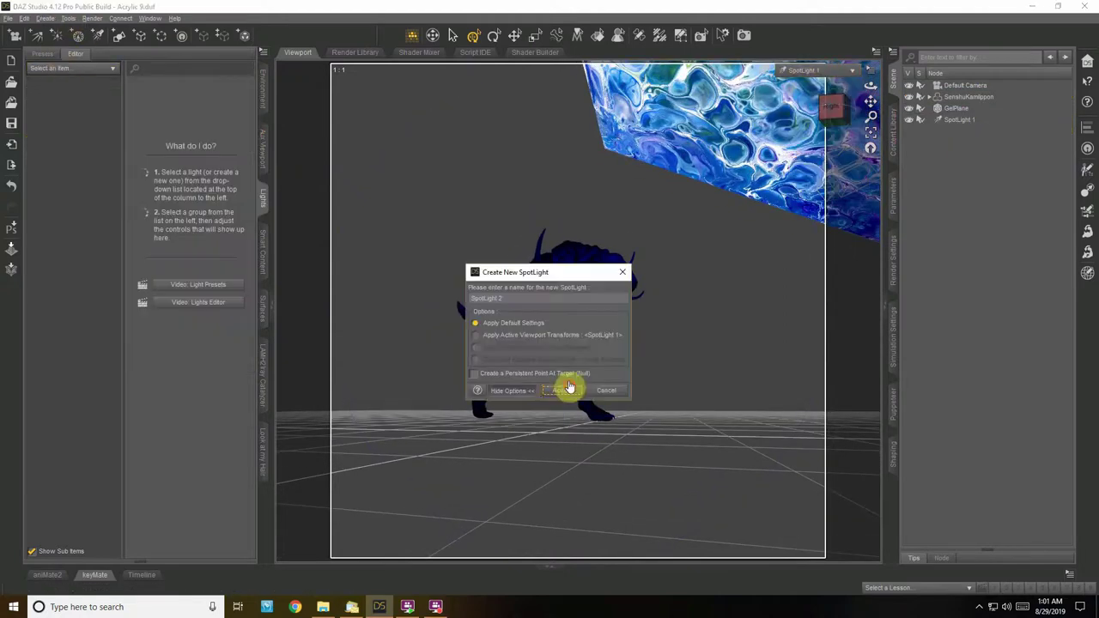
click(569, 388)
Look through SpotLight 2, aim it at the creature's opposite side and raise its Luminous Flux
click(816, 70)
click(968, 97)
mouse_move(871, 88)
mouse_down()
mouse_move(846, 93)
mouse_move(871, 84)
mouse_up()
click(73, 67)
click(242, 343)
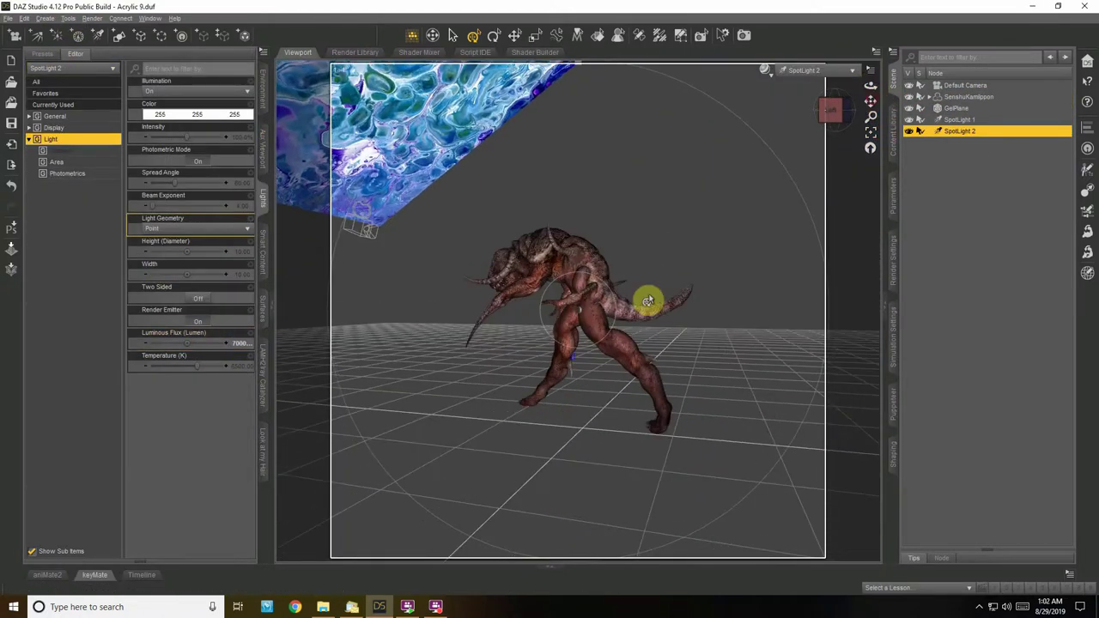
Save the scene and preview it through the Default Camera in the Iray draw style
click(815, 70)
click(812, 175)
click(8, 18)
click(25, 87)
click(765, 71)
click(767, 204)
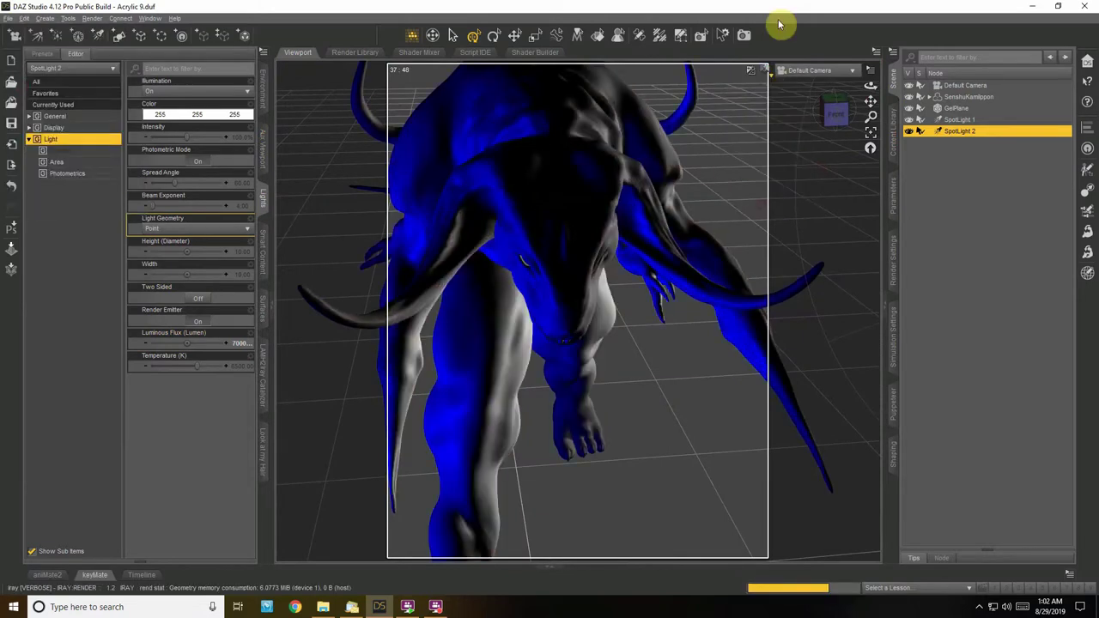
Select the creature's head, show its posing parameters and switch the viewport out of the Iray preview
click(574, 167)
click(964, 166)
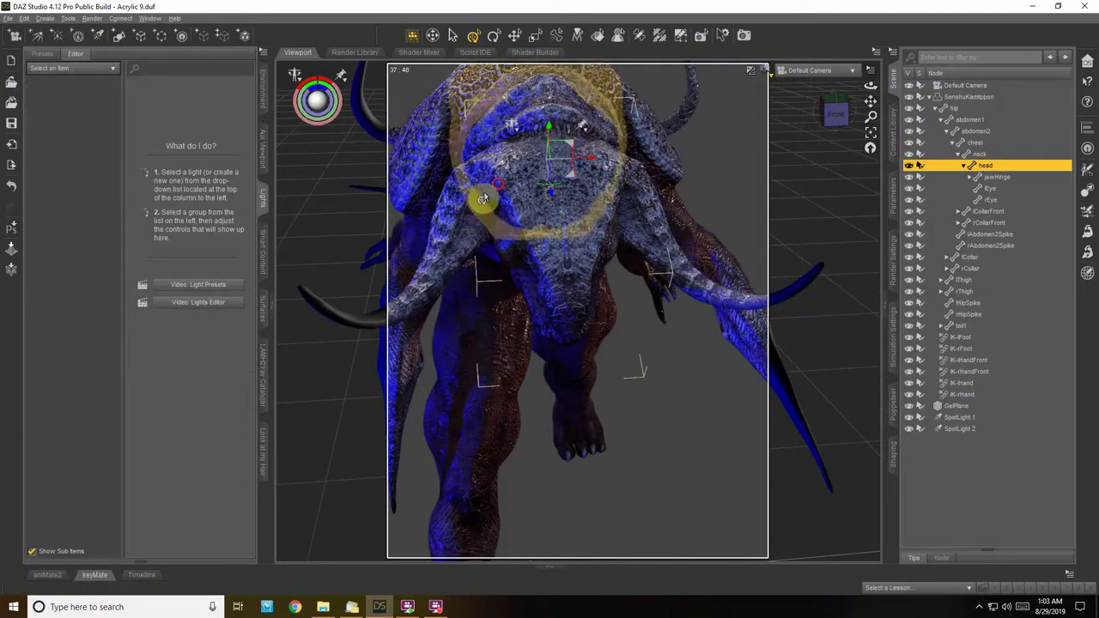
click(893, 196)
click(765, 70)
click(766, 159)
Bend the creature's left arm outward and select the head again
click(674, 216)
click(766, 70)
click(766, 186)
drag(1025, 79, 1021, 79)
click(559, 319)
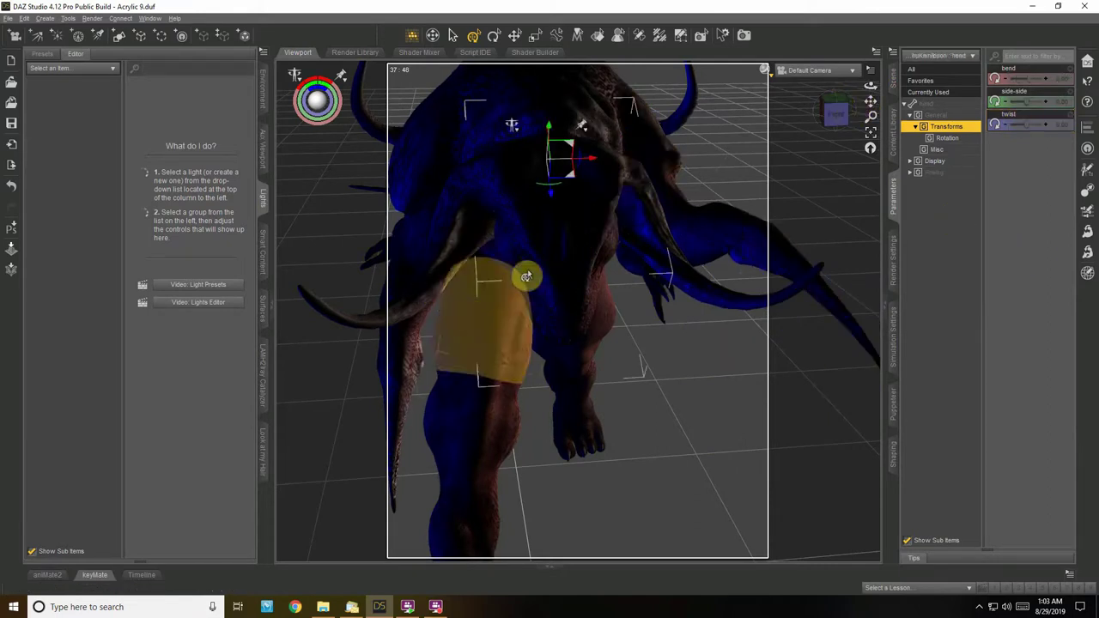
Pose the creature's face with Blink at -100%, Brow Furrow at 14.3% and Brow Left at 100%
click(912, 175)
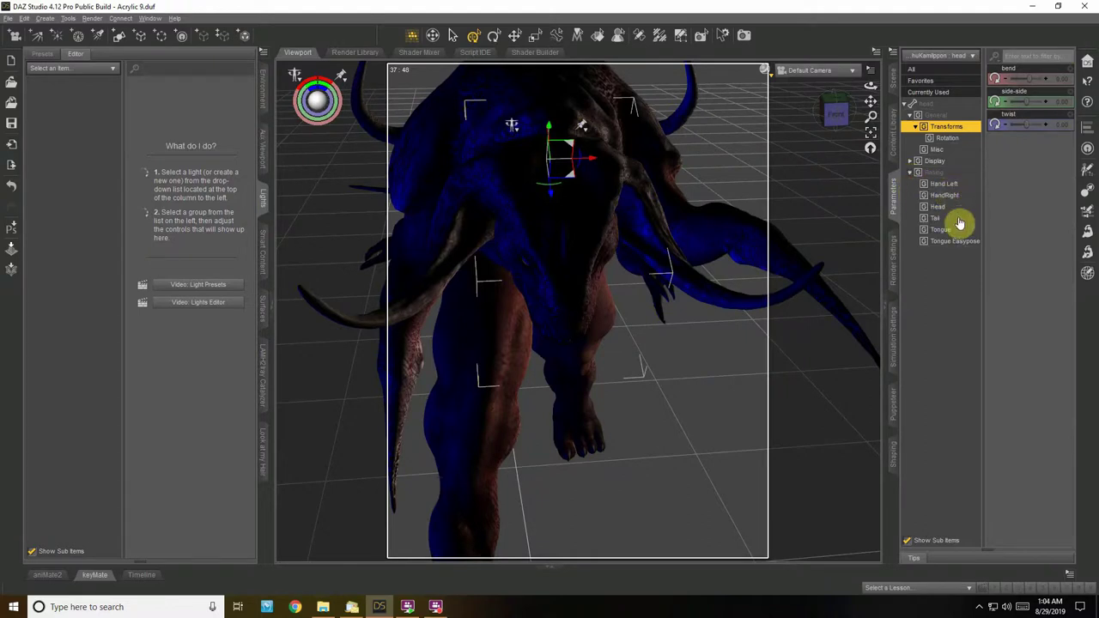
click(937, 207)
drag(1026, 79, 1008, 78)
drag(1027, 148, 1045, 165)
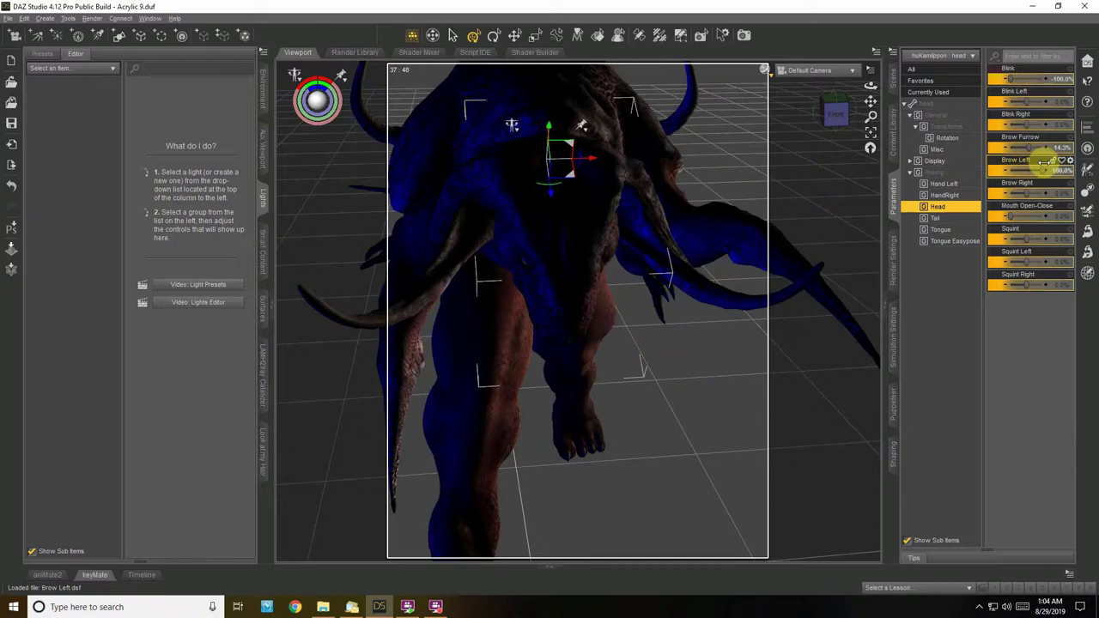
Set the creature's Tongue Extend to 44%, preview it in the NVIDIA Iray draw style and show the Tongue Easypose controls
click(940, 229)
drag(1011, 79, 1024, 81)
click(764, 70)
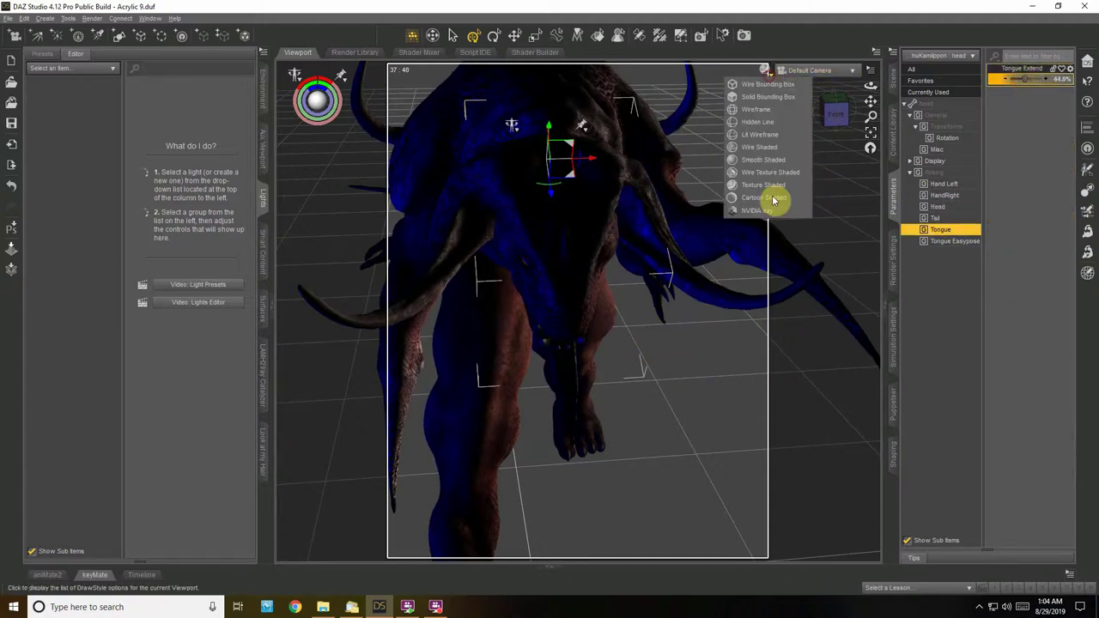
click(773, 211)
click(955, 240)
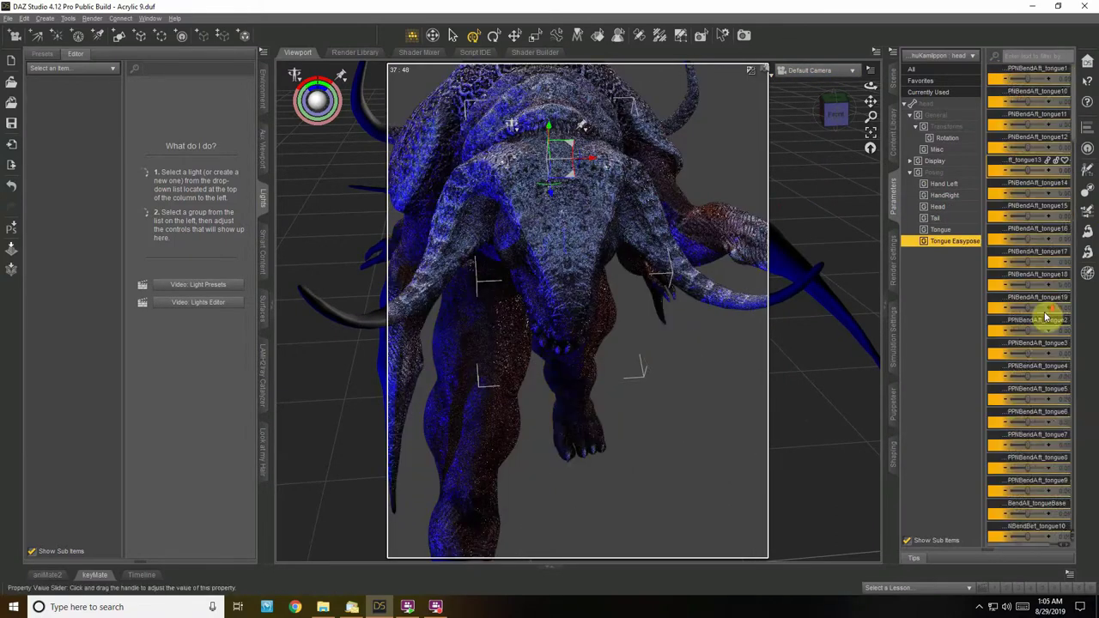
Show the Environment backdrop settings and temporarily hide the SenshuKamippon figure to examine the acrylic backdrop behind it
click(263, 81)
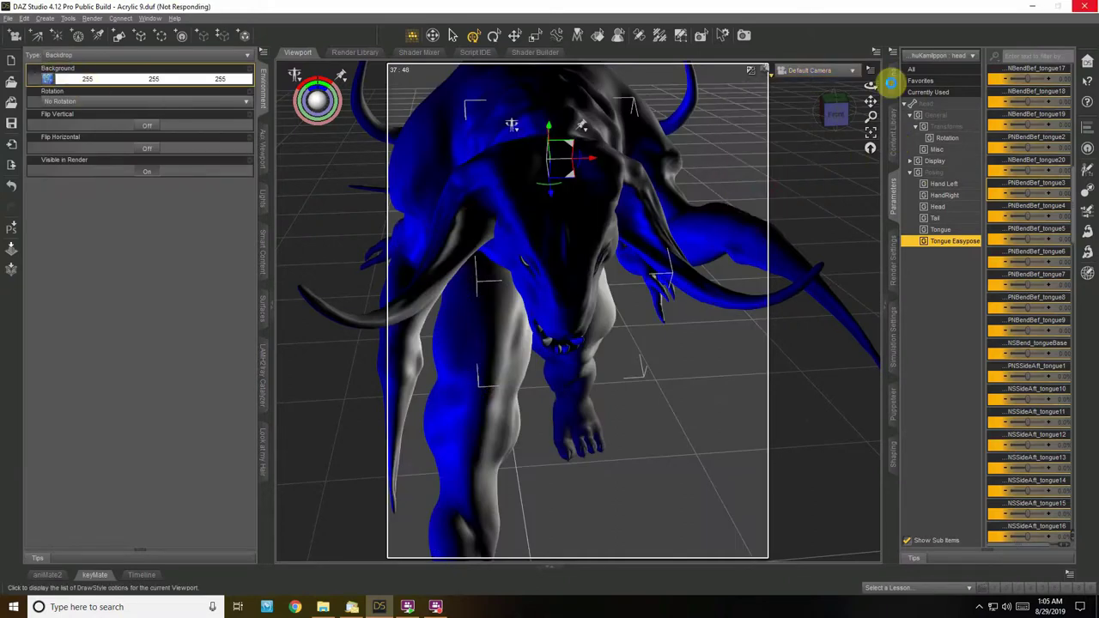
click(891, 81)
click(908, 99)
click(907, 99)
click(908, 97)
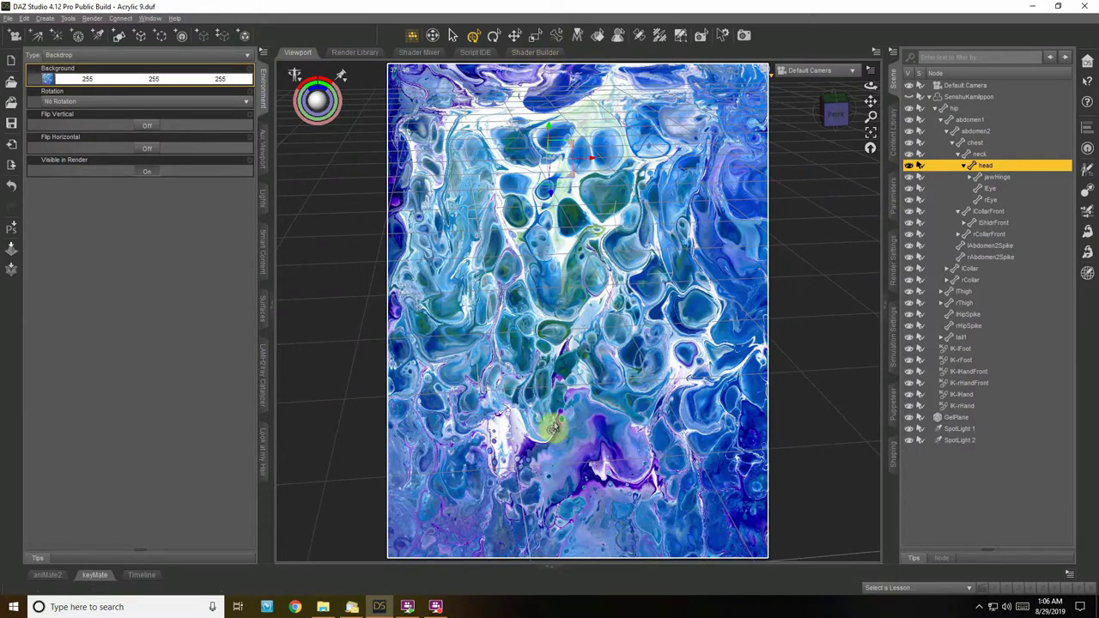
click(908, 97)
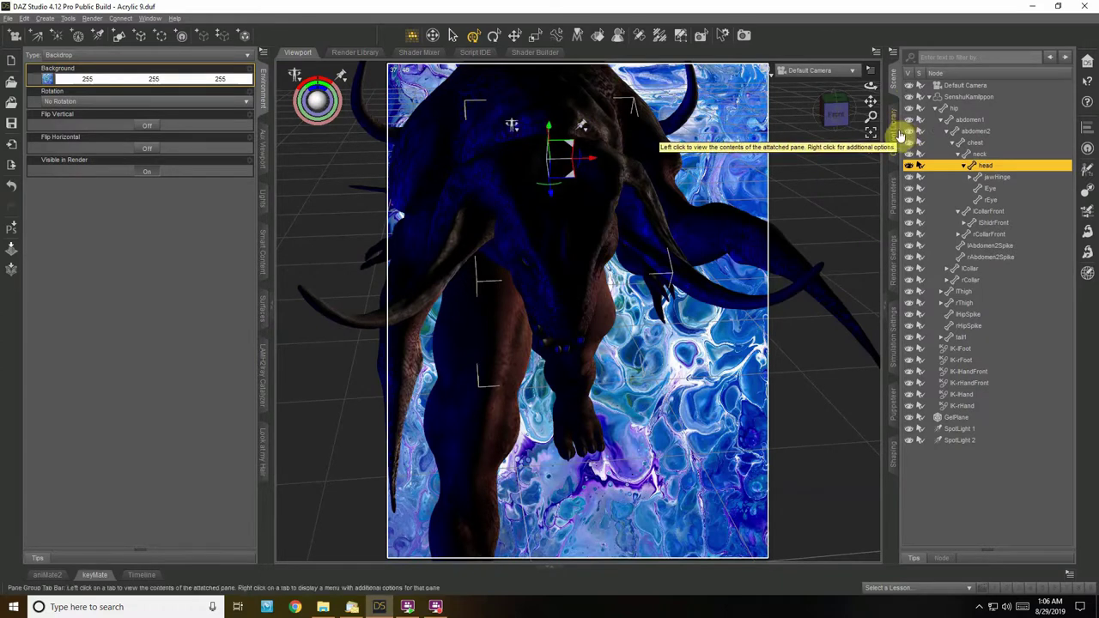
Frame the creature slightly closer in the Default Camera and set the Environment type to None
drag(871, 117, 912, 98)
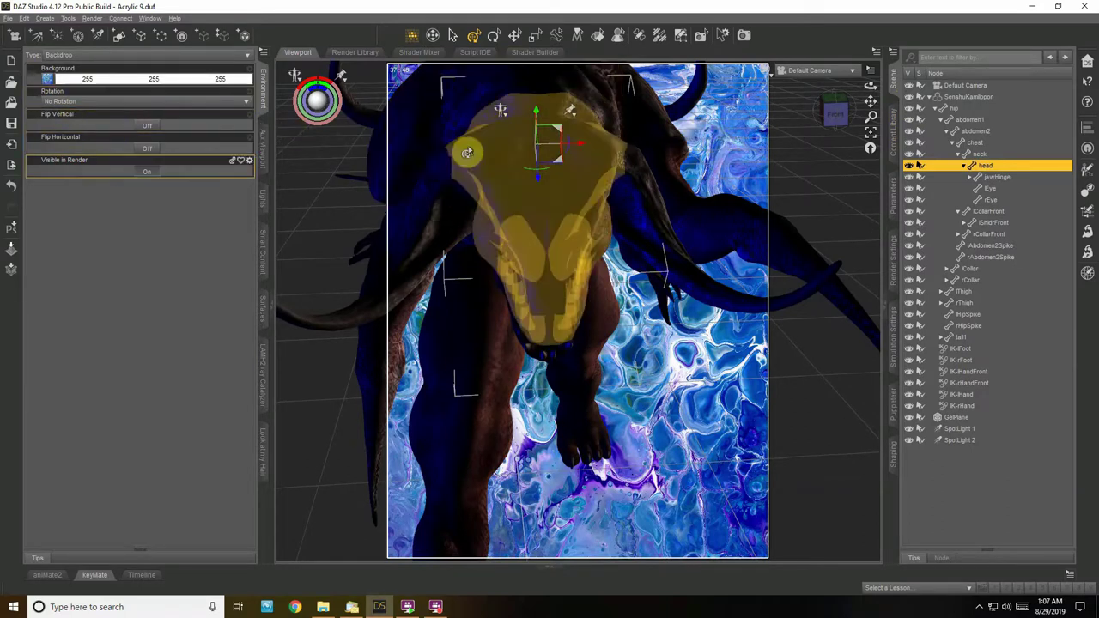
click(73, 55)
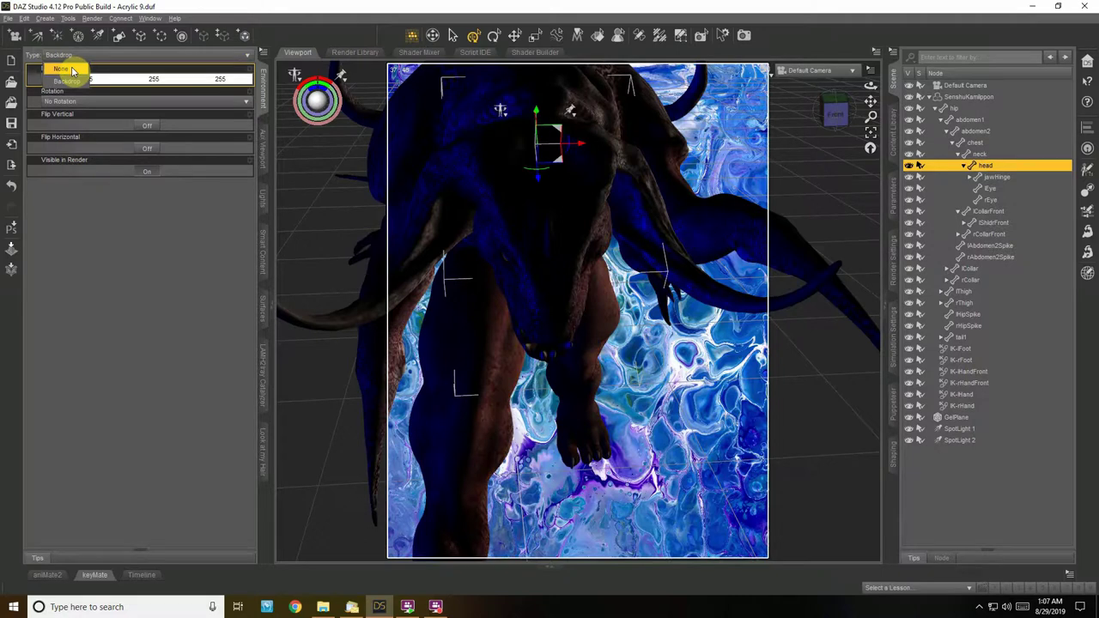
click(62, 69)
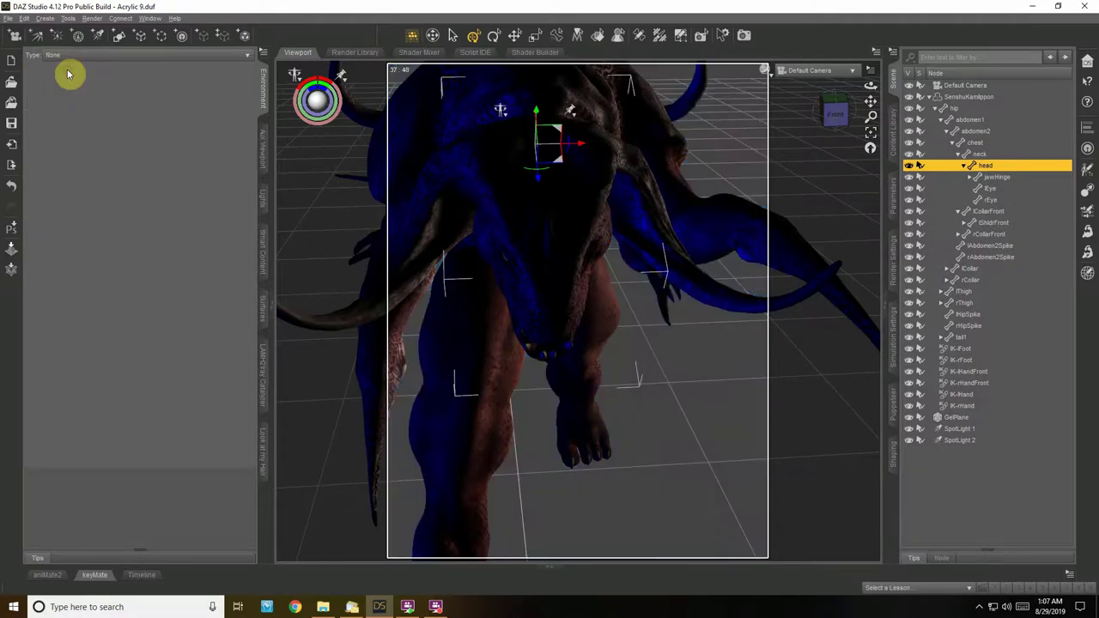
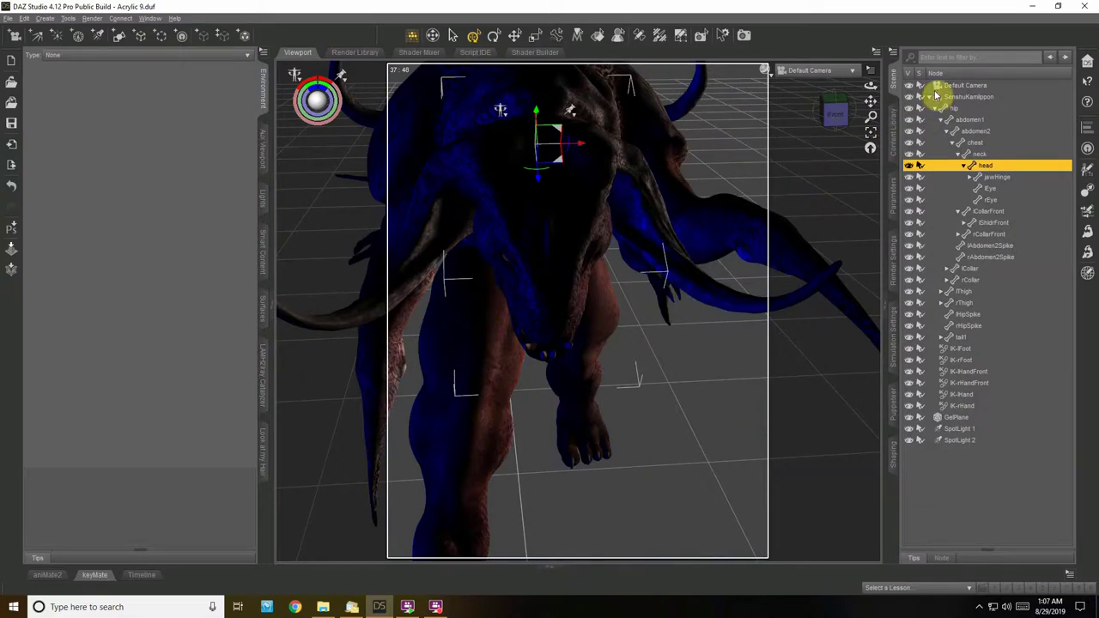
Collapse the SenshuKamippon hierarchy, select the whole figure and save the scene
click(930, 97)
click(969, 97)
click(8, 18)
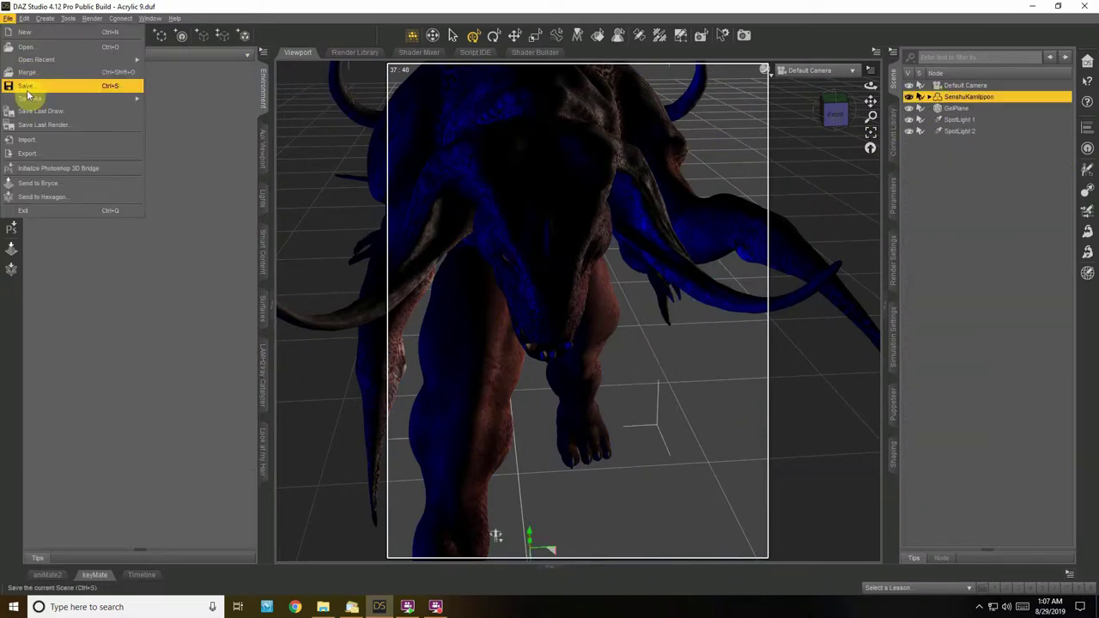
click(29, 88)
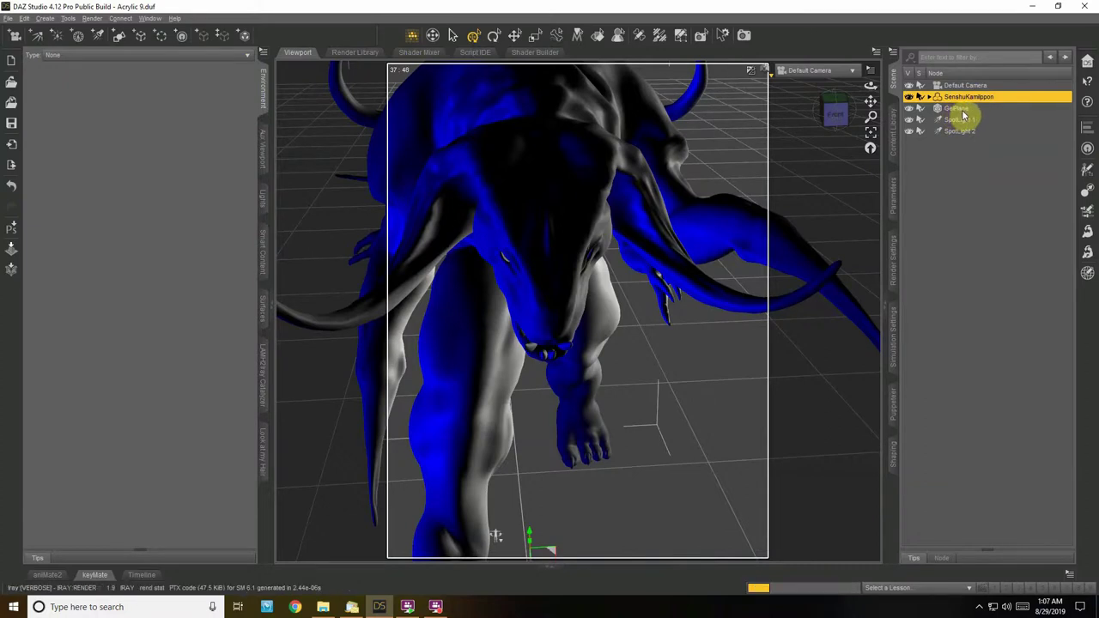
Select GelPlane and examine its surface emission settings, including the Emission Color map and Luminance
click(962, 110)
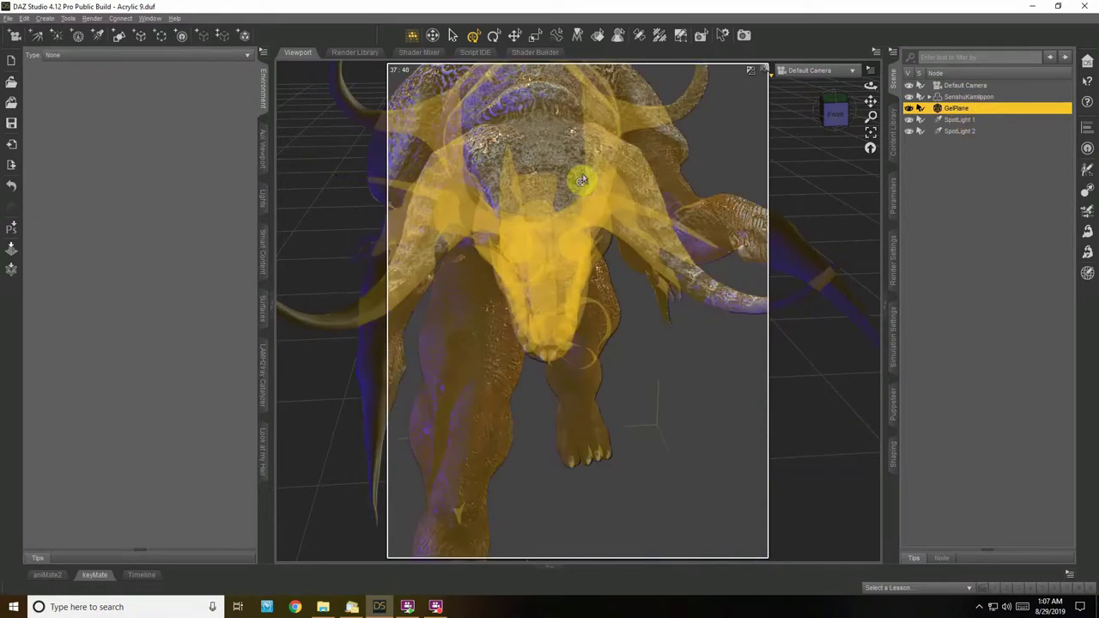
click(558, 194)
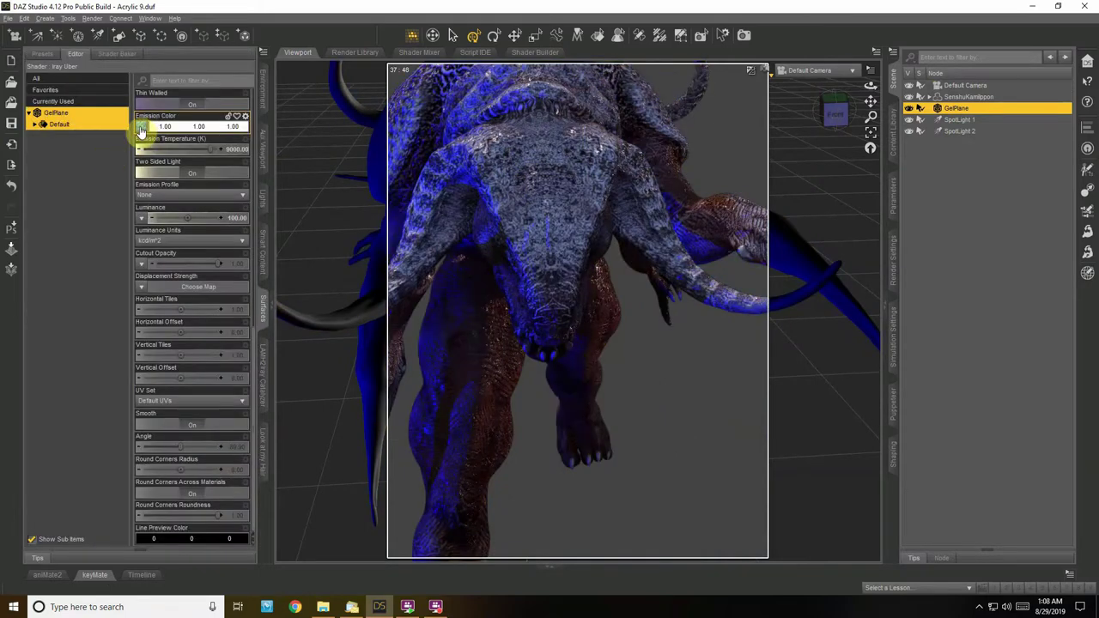
mouse_move(141, 129)
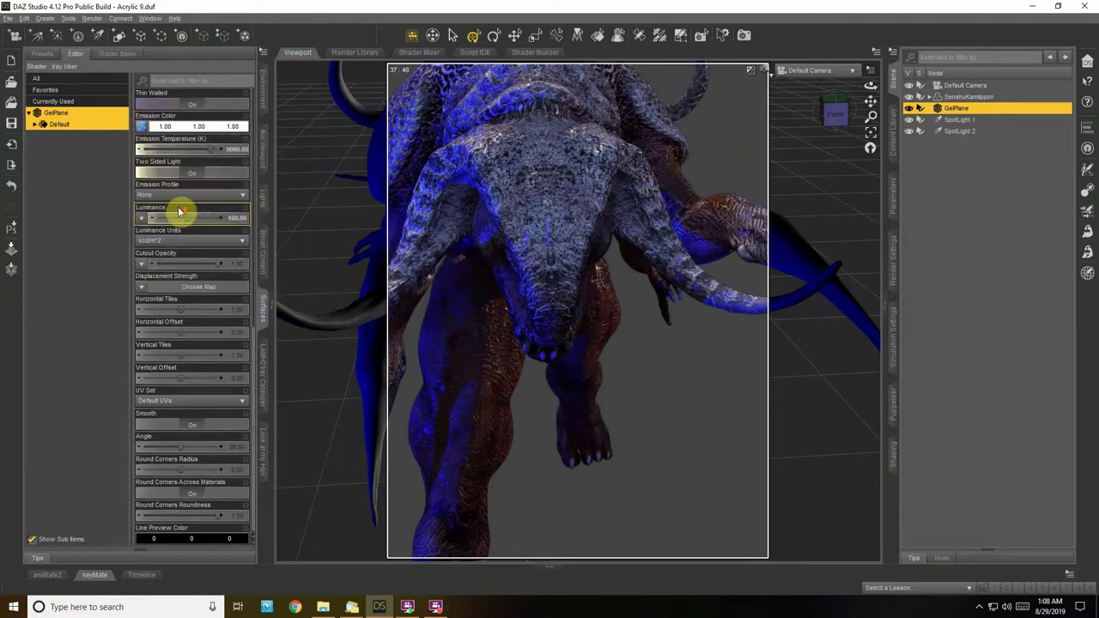
scroll(177, 206, up, 4)
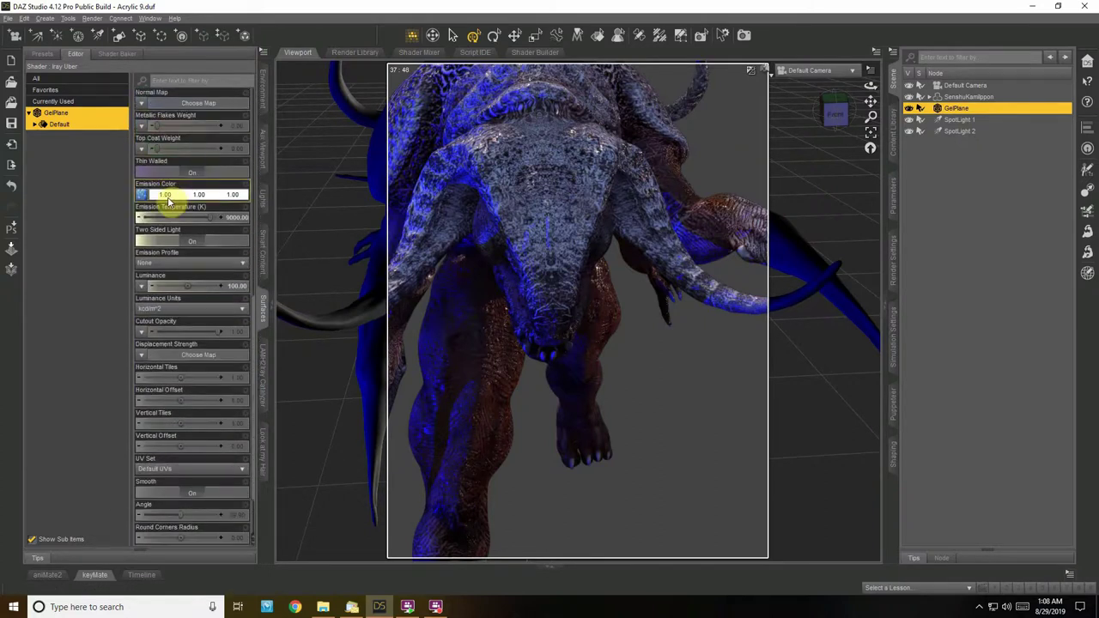
mouse_move(143, 196)
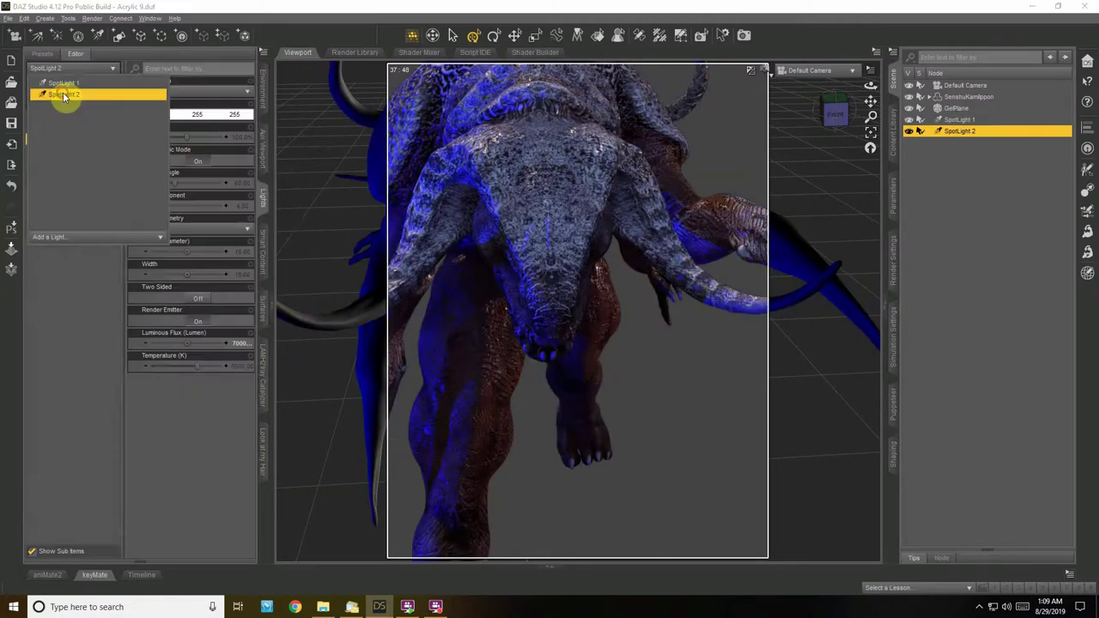
Try yellow (255, 255, 0) as the light color of SpotLight 2
click(63, 94)
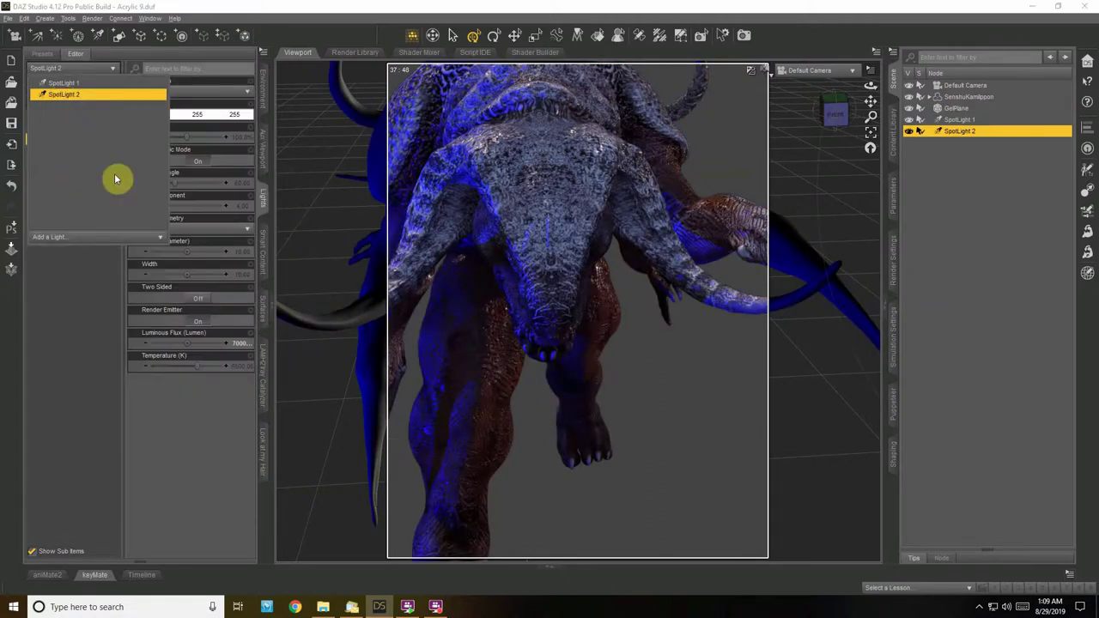
click(180, 114)
click(437, 247)
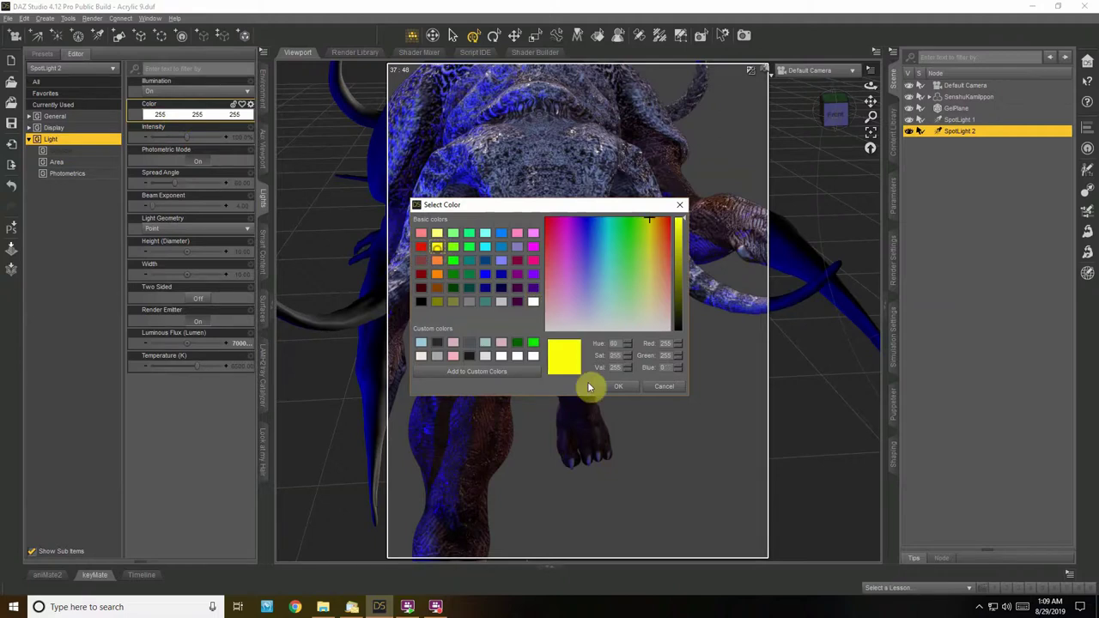
click(617, 386)
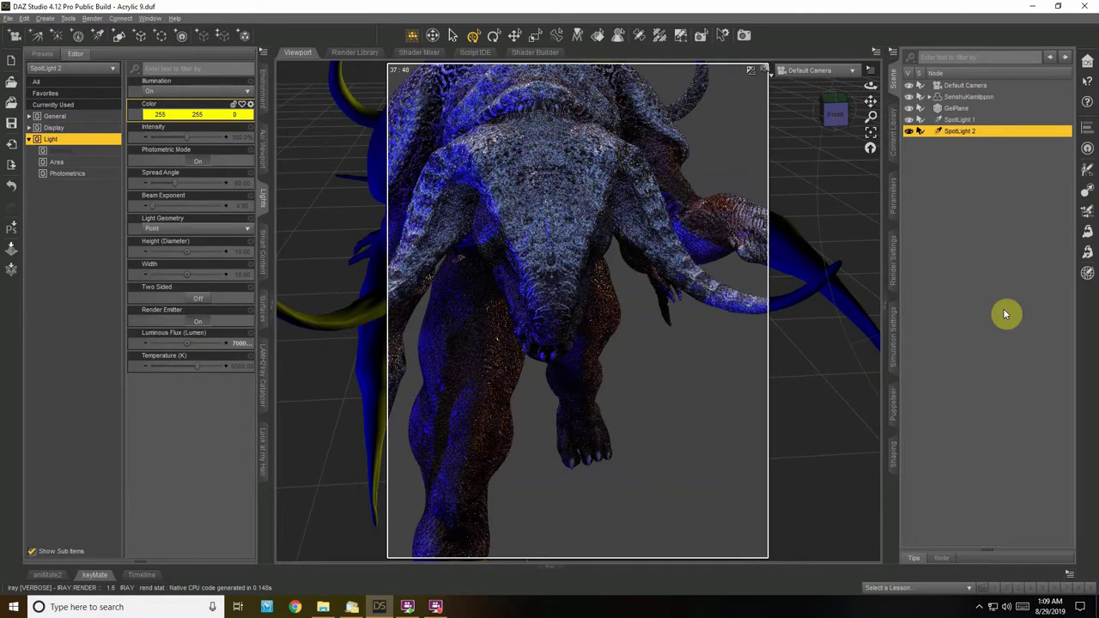
Set the color of SpotLight 2 to cyan (0, 255, 255)
click(179, 115)
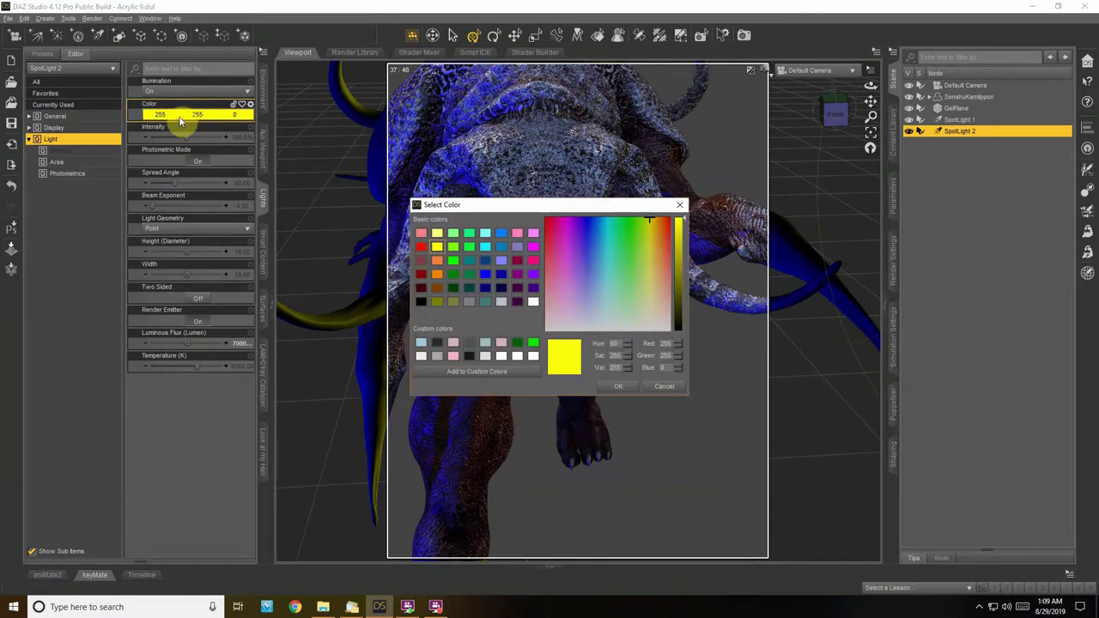
click(485, 234)
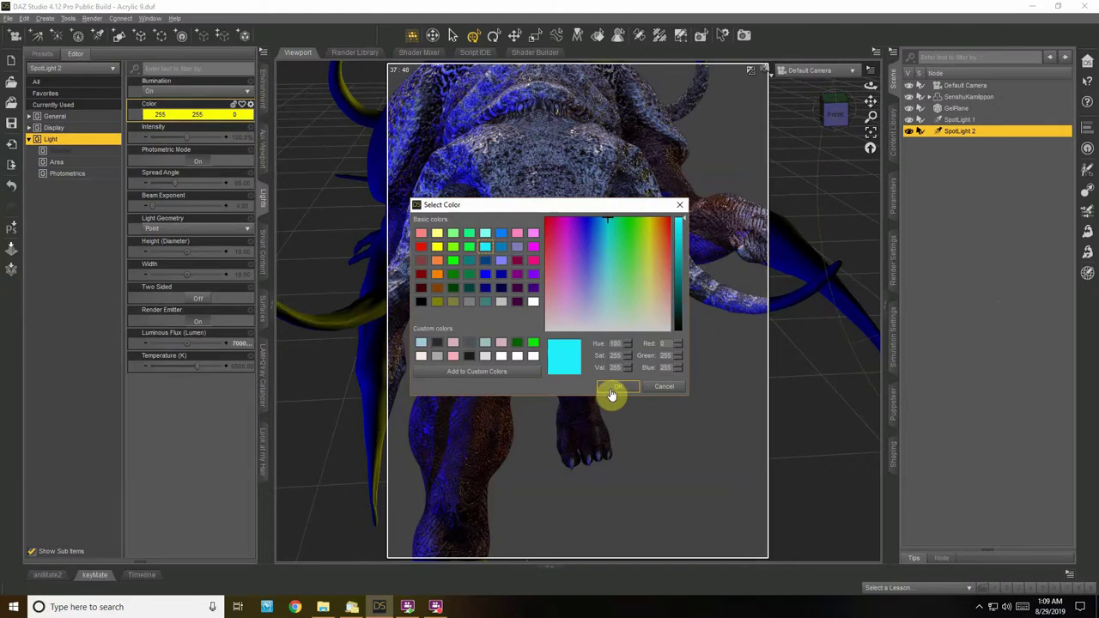
click(615, 388)
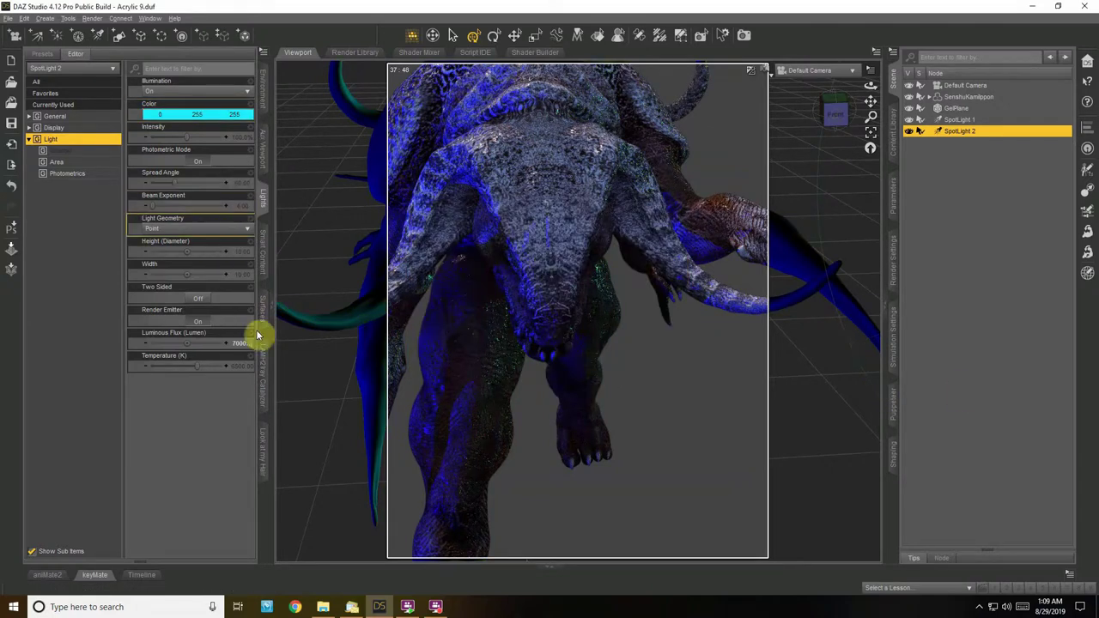
Raise the Luminous Flux of SpotLight 2 to strengthen its cyan light on the creature
click(197, 343)
click(187, 345)
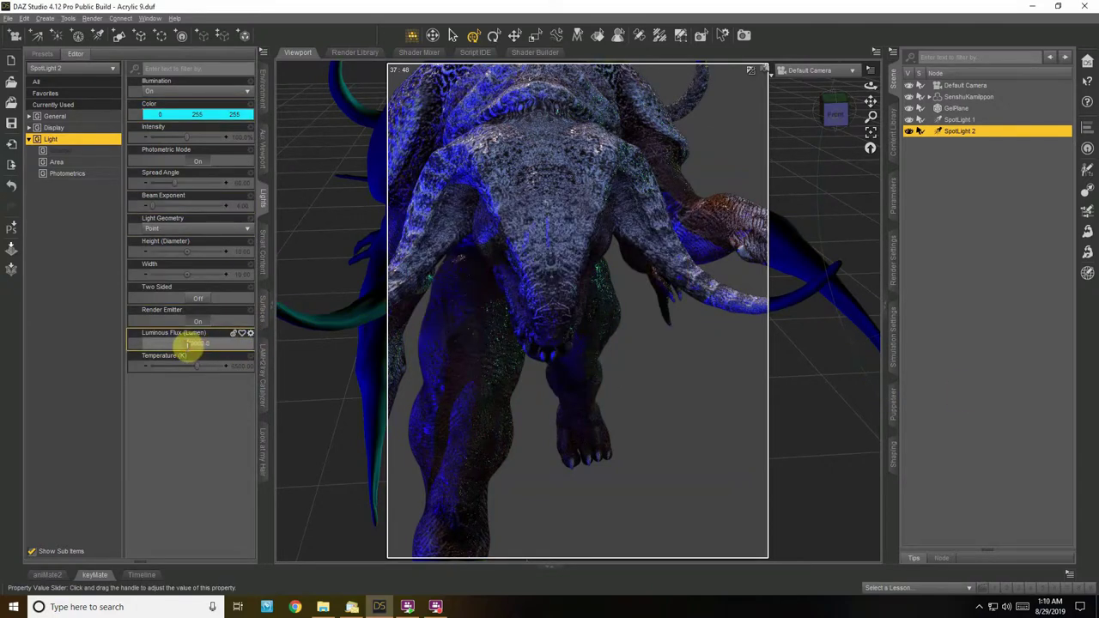
drag(188, 346, 191, 346)
text(120)
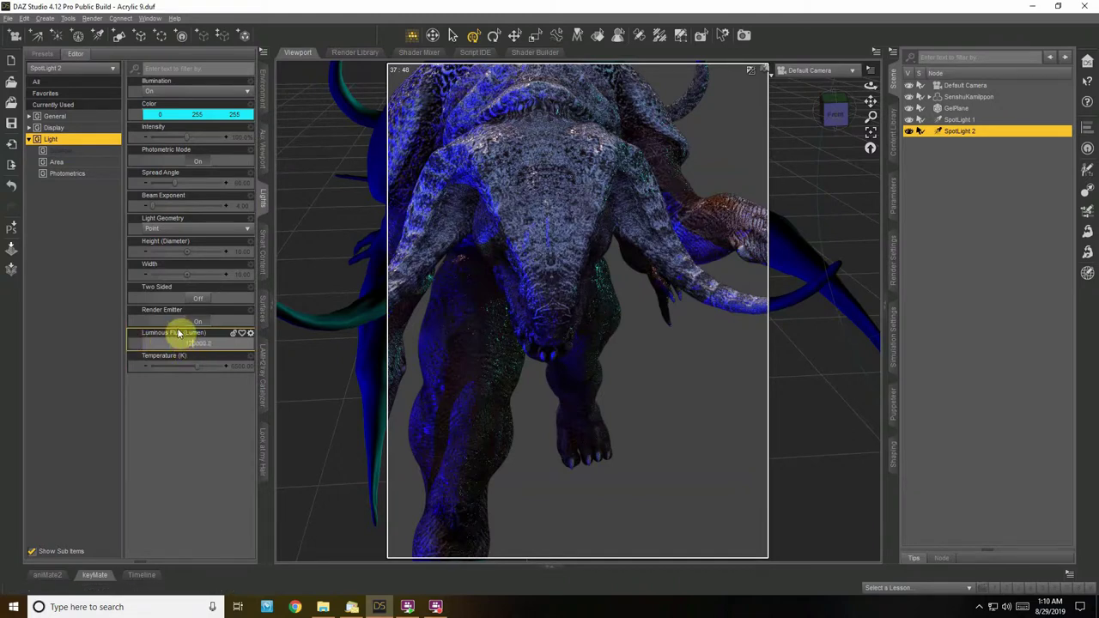
key(Return)
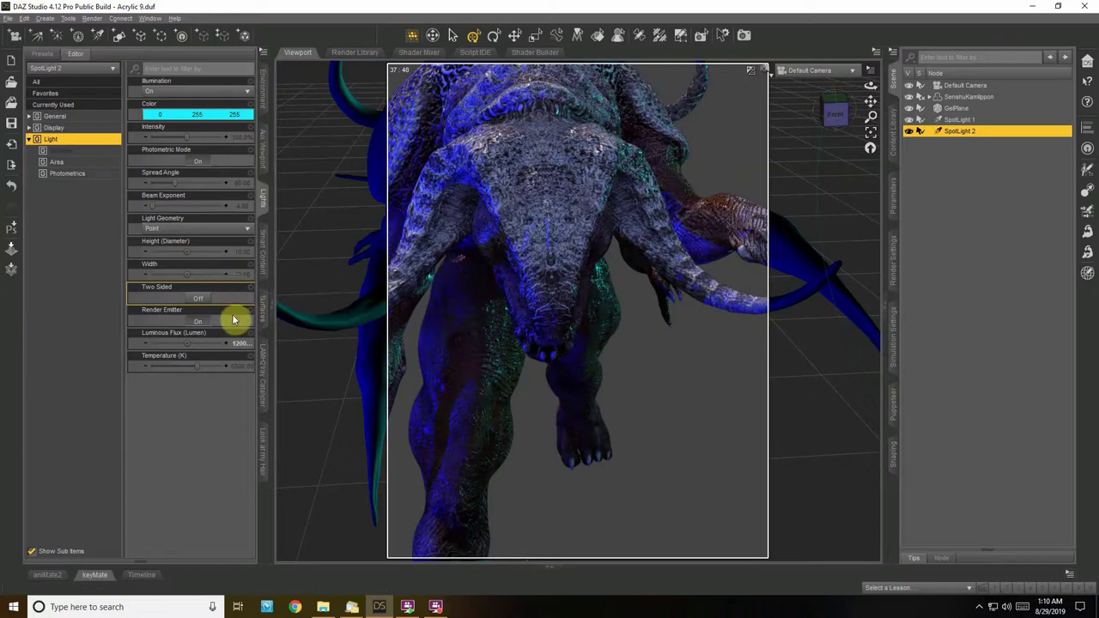
Enlarge SpotLight 2's emitter by setting both Height (Diameter) and Width to 500
click(241, 251)
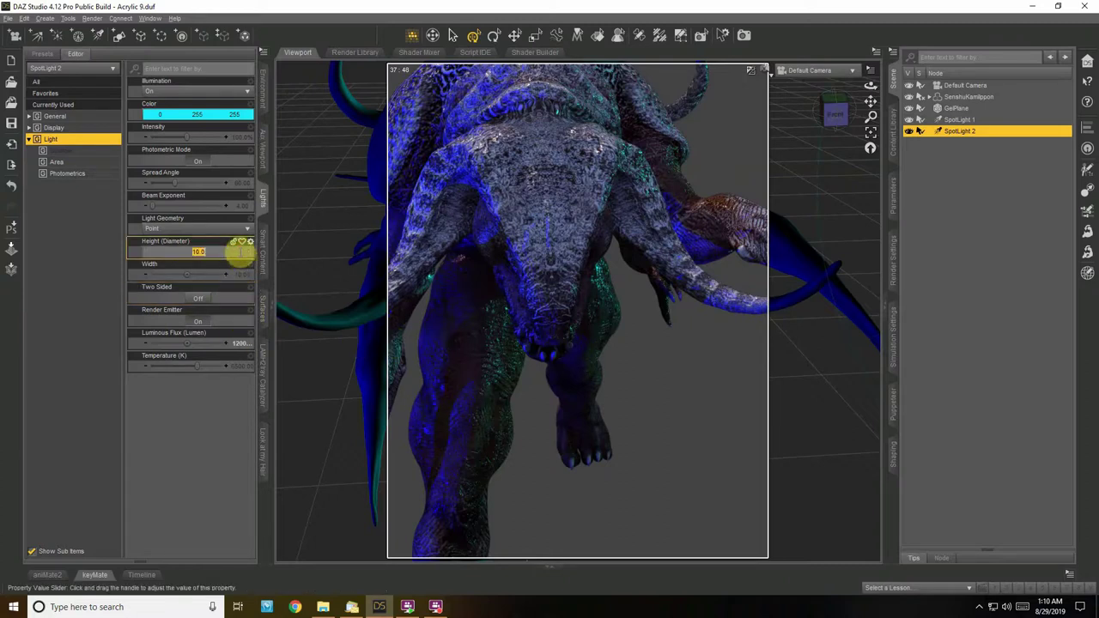
text(320)
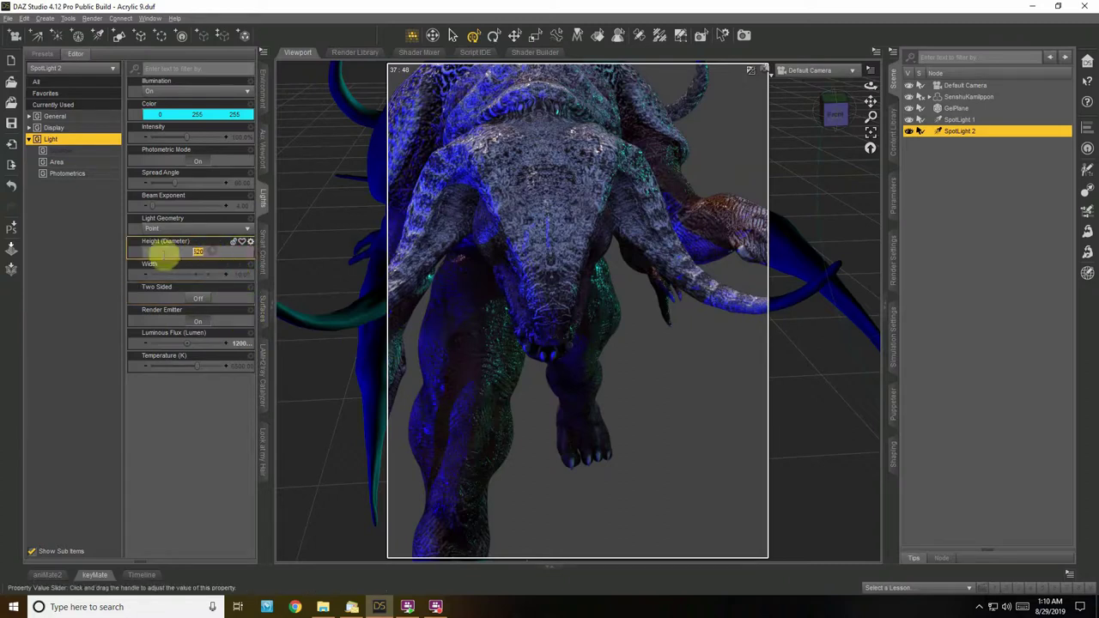
key(Return)
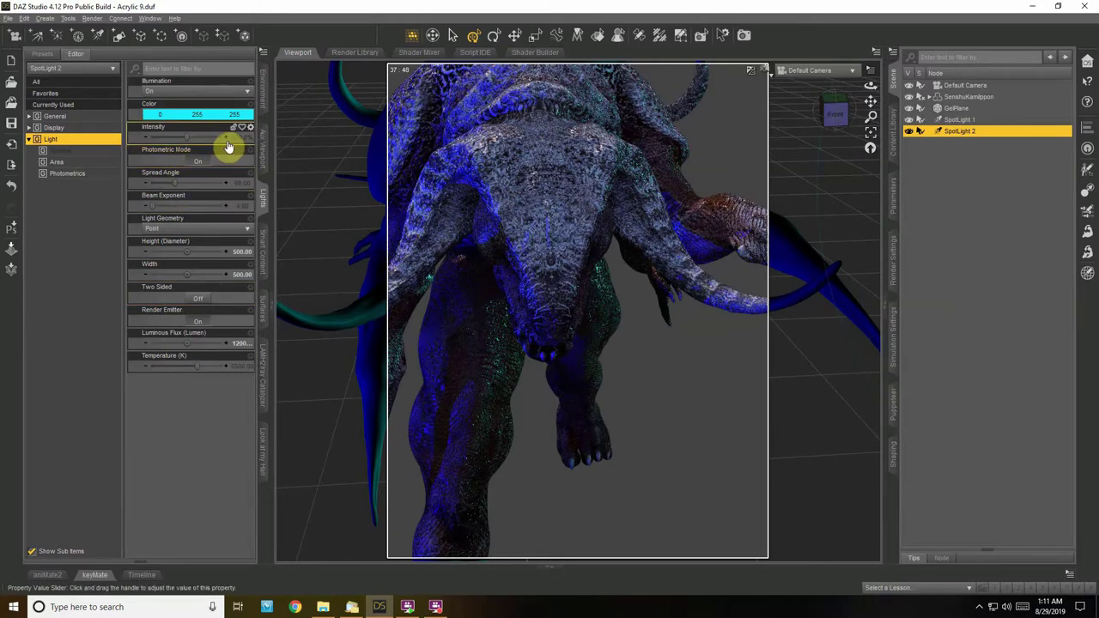
drag(226, 148, 184, 147)
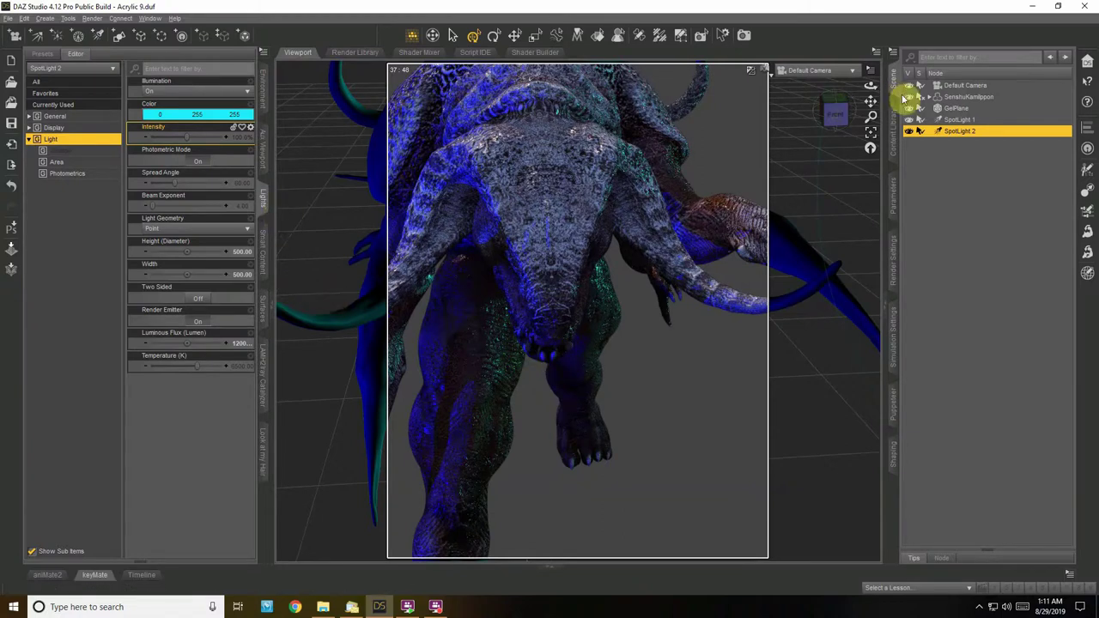
Switch the viewport to Texture Shaded, check the Progressive Rendering settings and start the NVIDIA Iray render
click(765, 71)
click(770, 184)
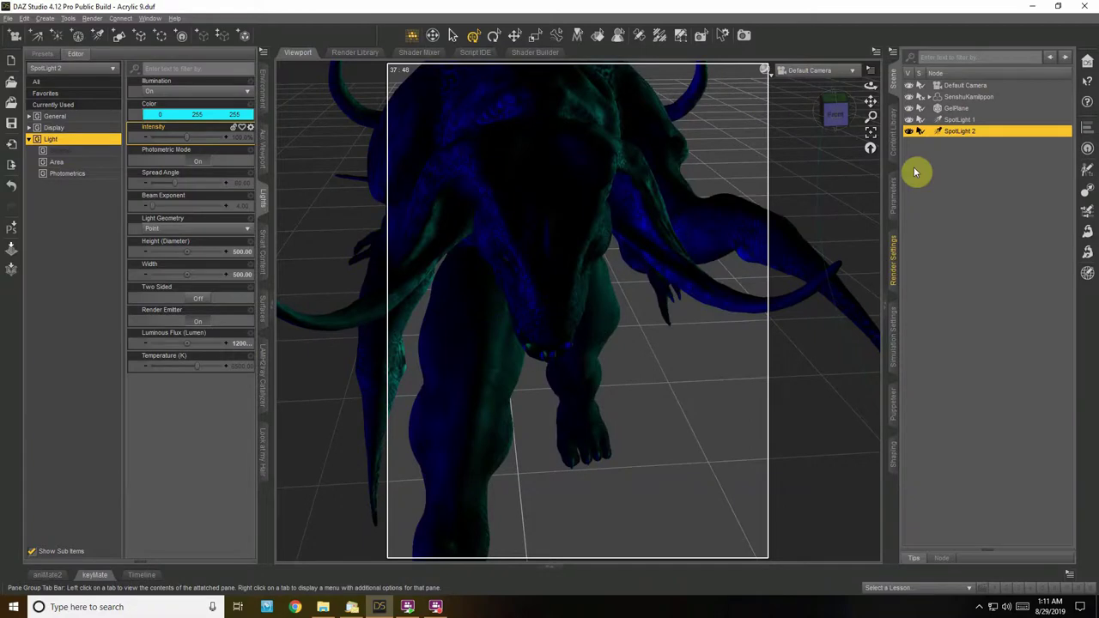
click(901, 238)
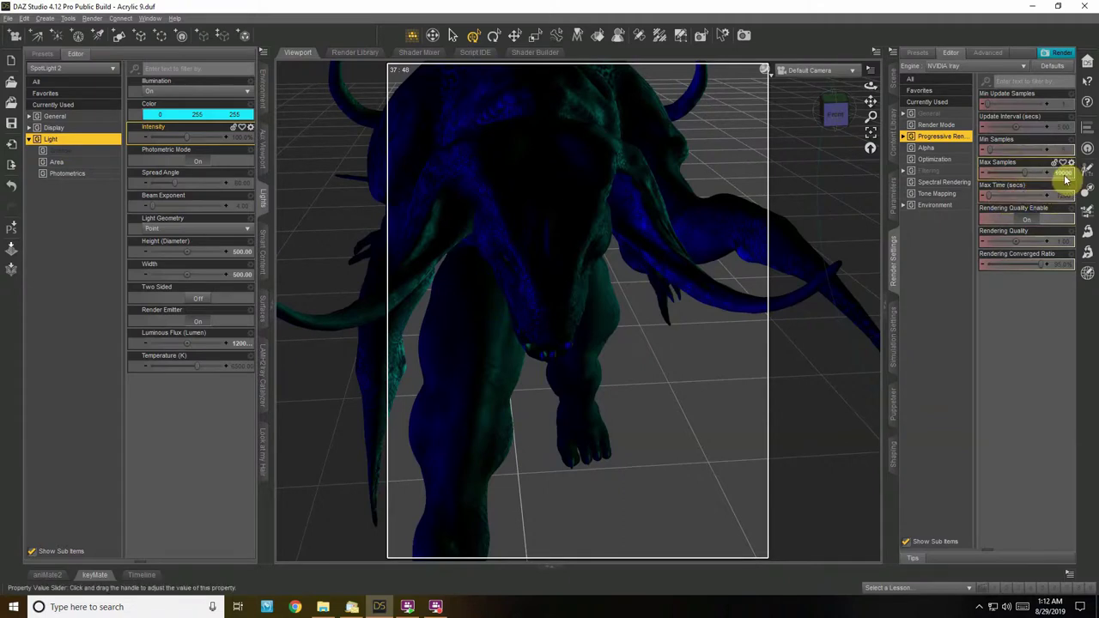
mouse_move(1066, 178)
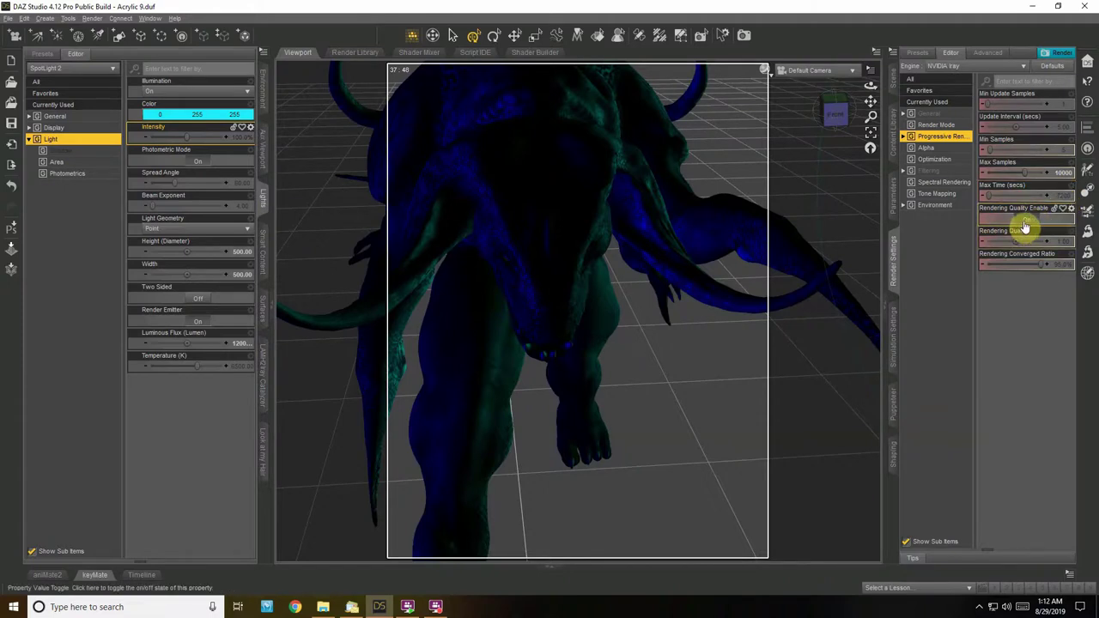
click(1060, 56)
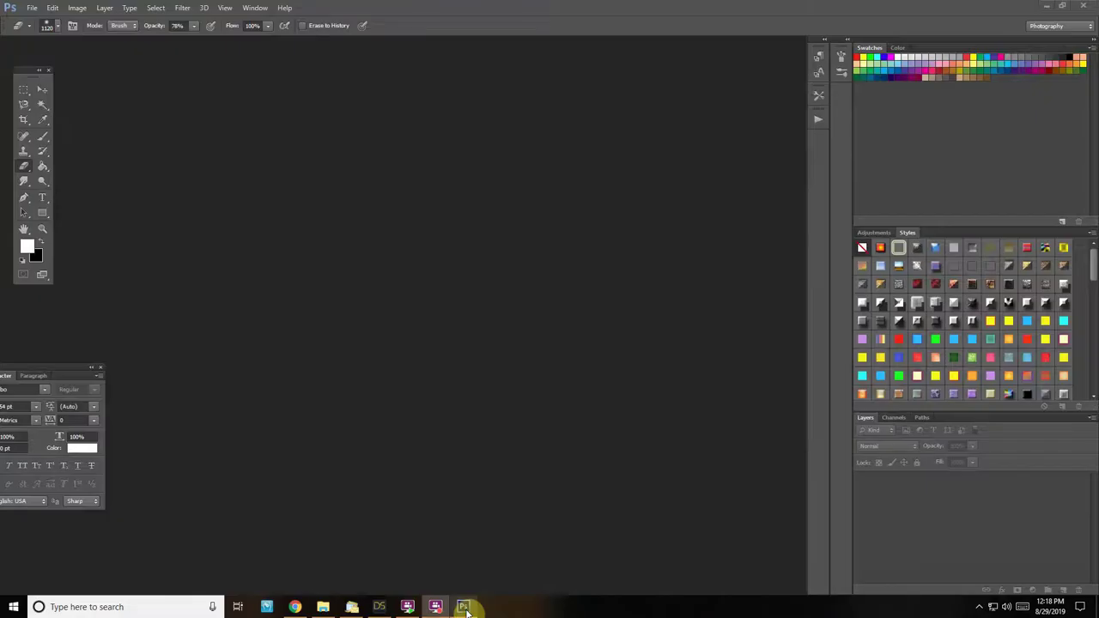
Look at the Depth canvas set up in DAZ Studio's render settings and return to Photoshop
click(379, 607)
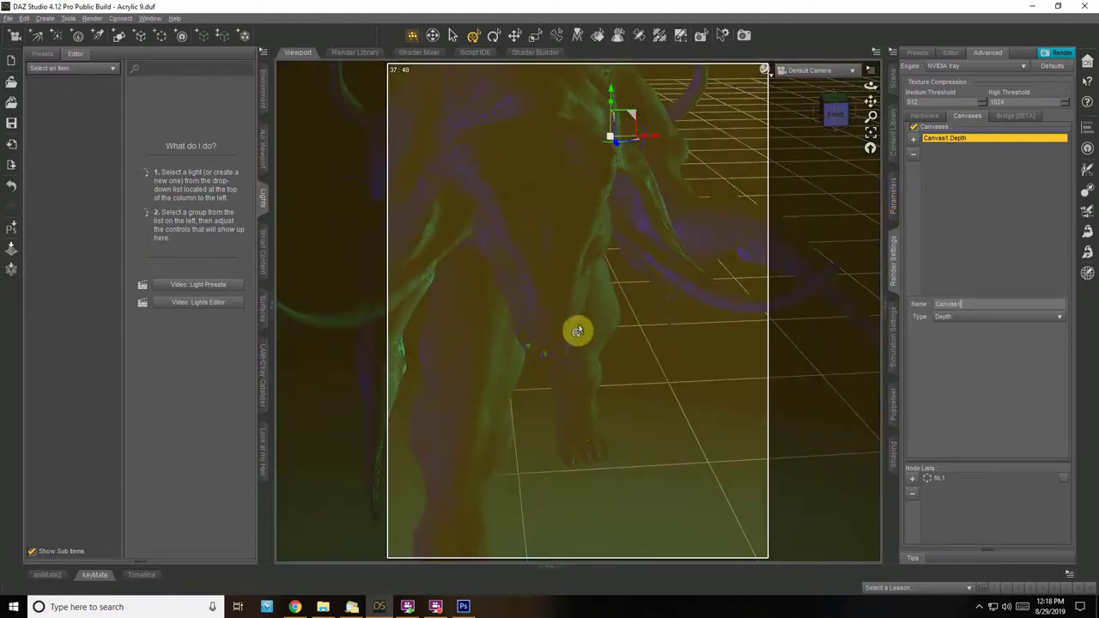
key(alt+Tab)
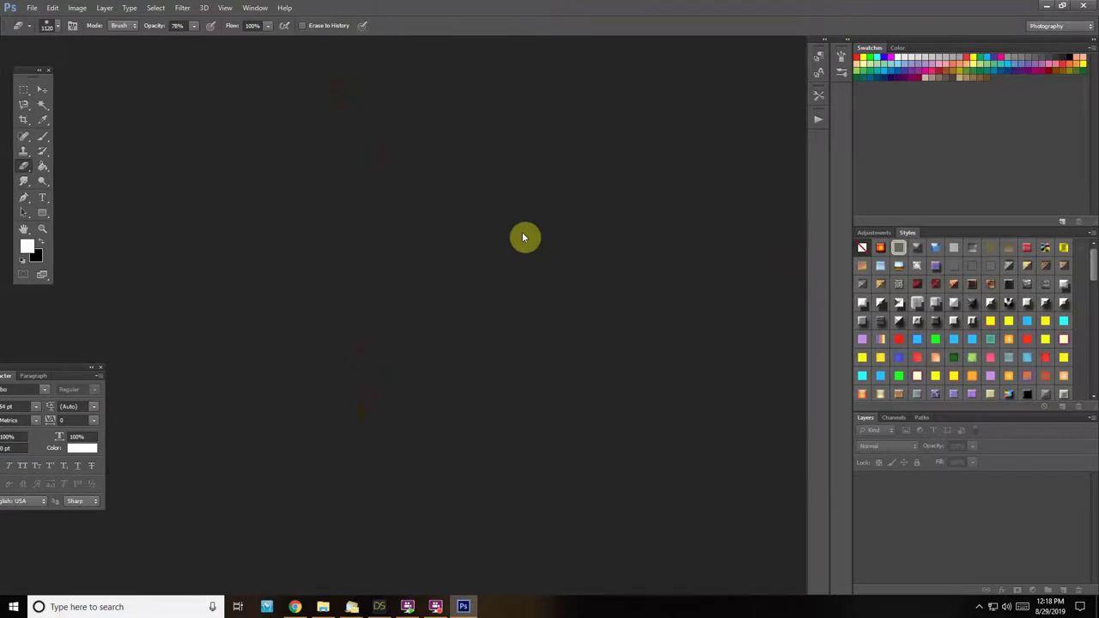
Open Acrylic009.jpg from the acrylic painting folder
click(32, 9)
click(43, 31)
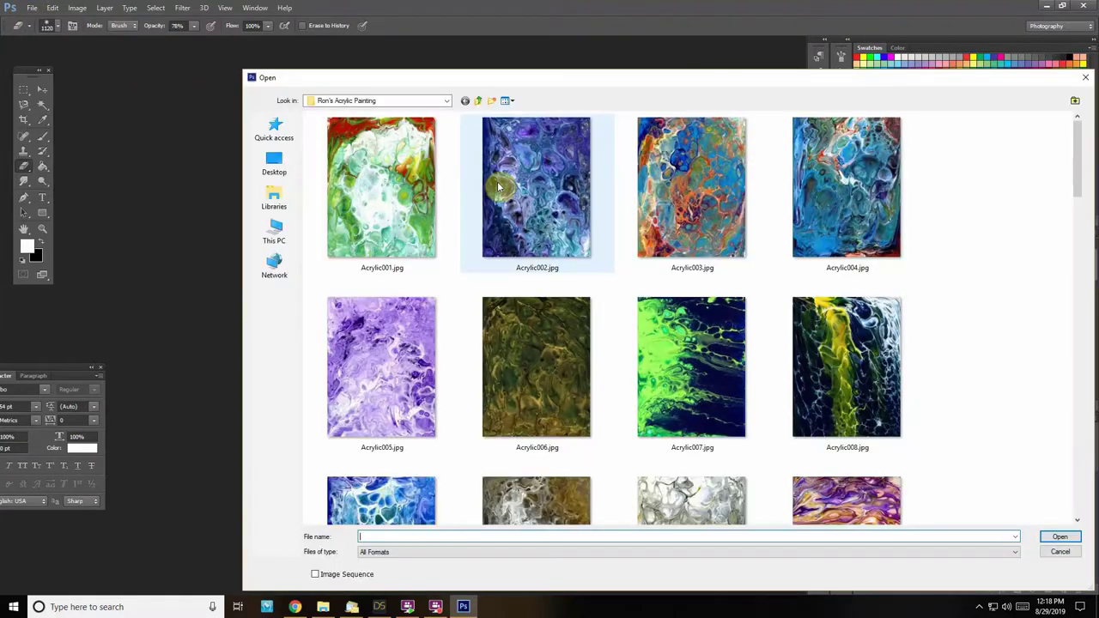
scroll(395, 287, down, 3)
double_click(394, 287)
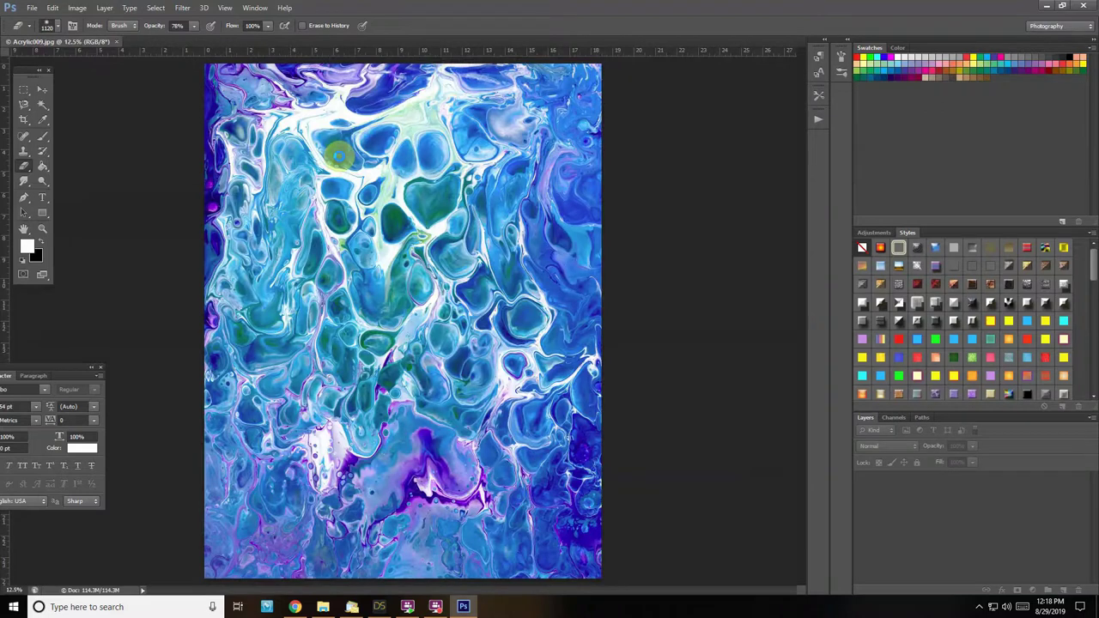
Open the rendered creature image creature 9.png from the Posters folder
click(32, 9)
click(43, 31)
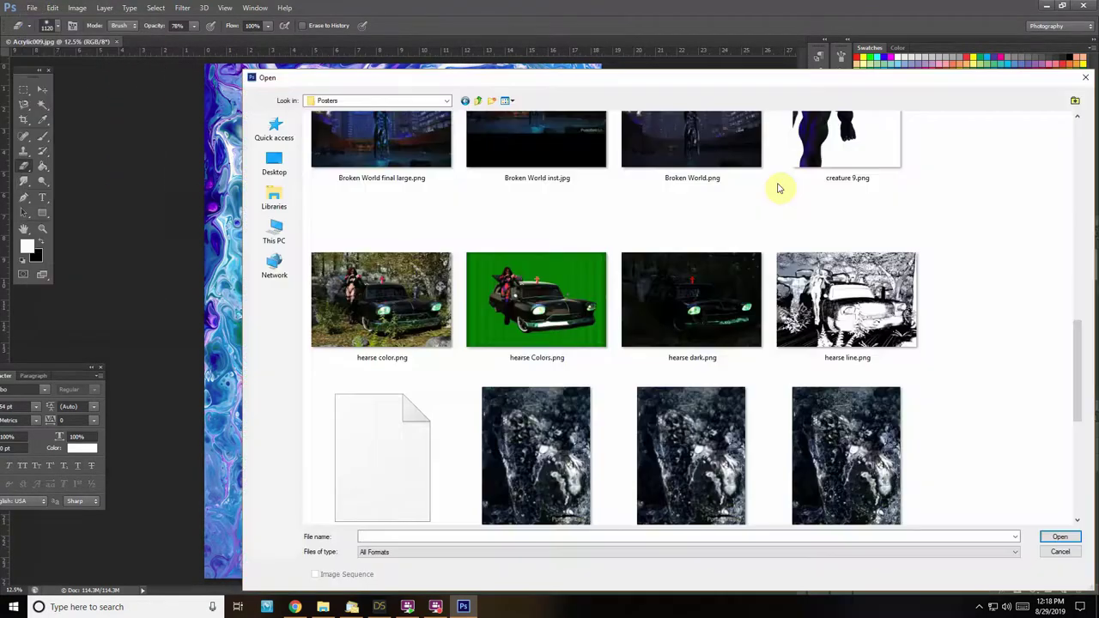
click(807, 187)
double_click(834, 171)
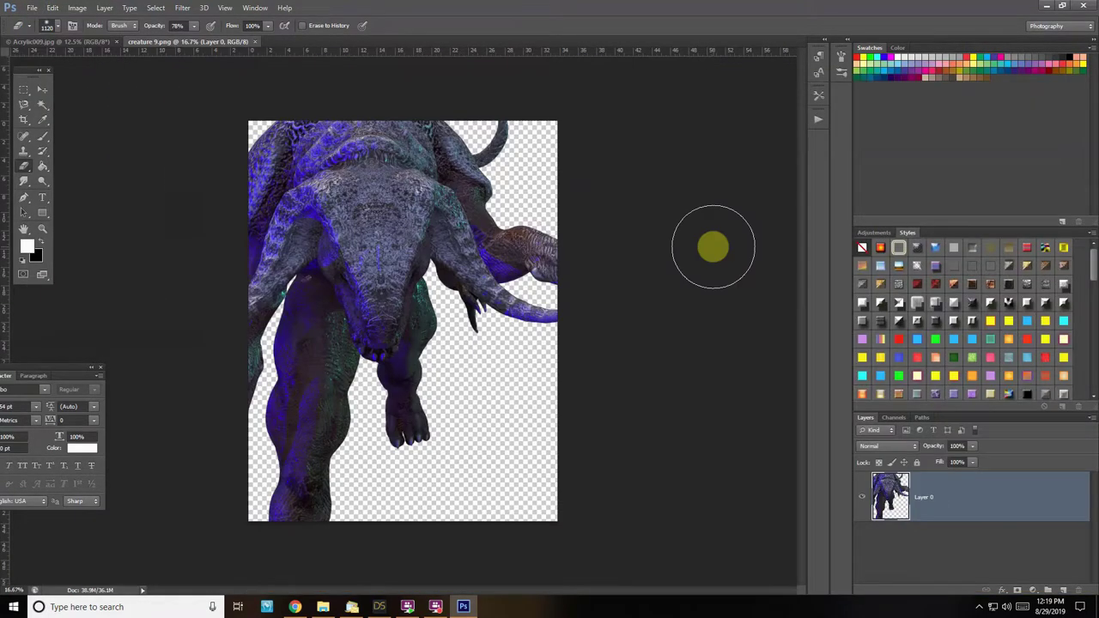
Open the depth render creature 9 Depth-Canvas1-Depth.exr
click(32, 7)
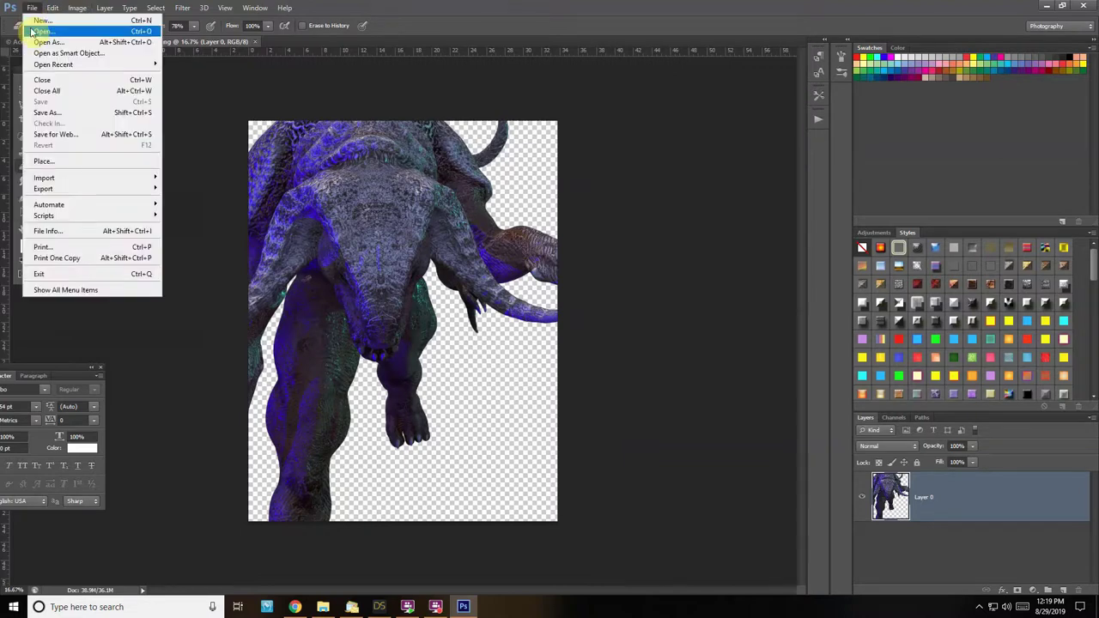
key(Escape)
key(ctrl+o)
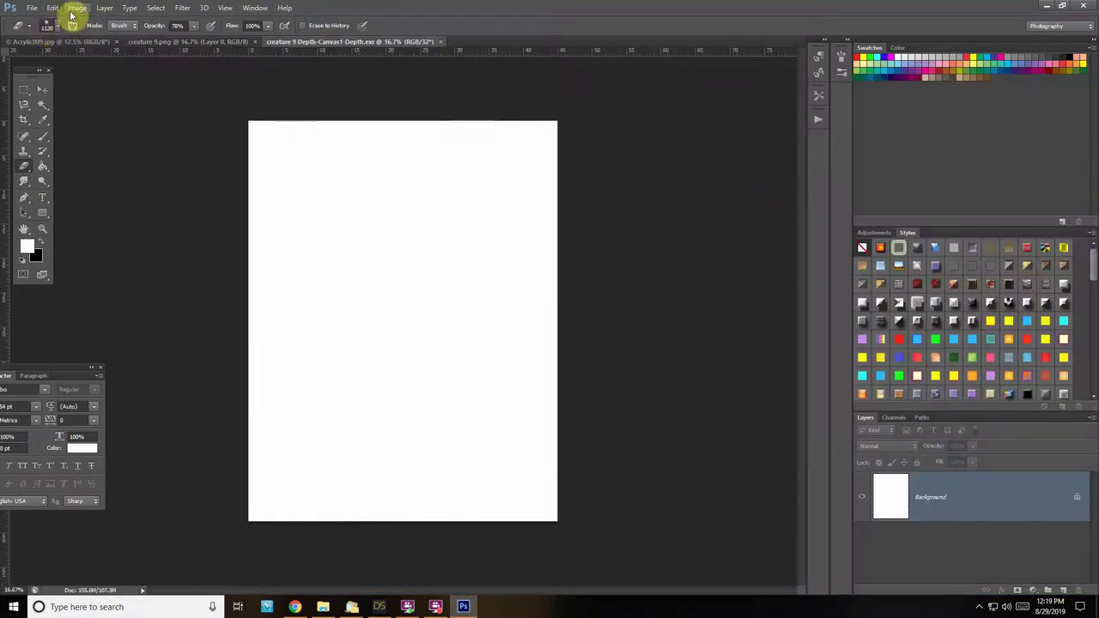
Adjust the depth image with a Levels adjustment, using input levels 17, 1.00 and 252
click(76, 9)
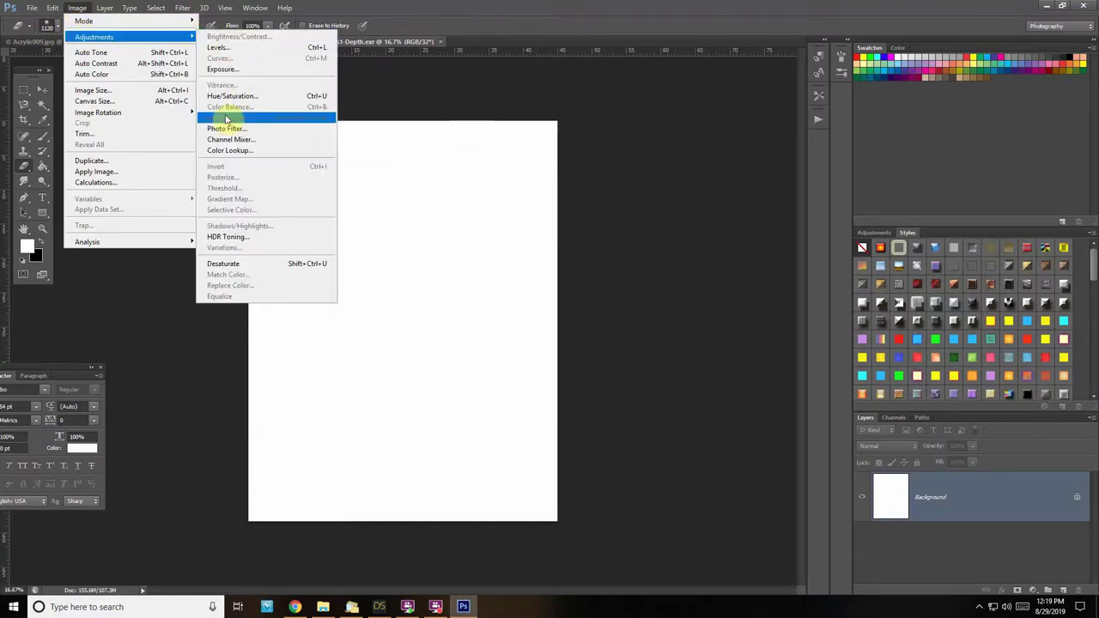
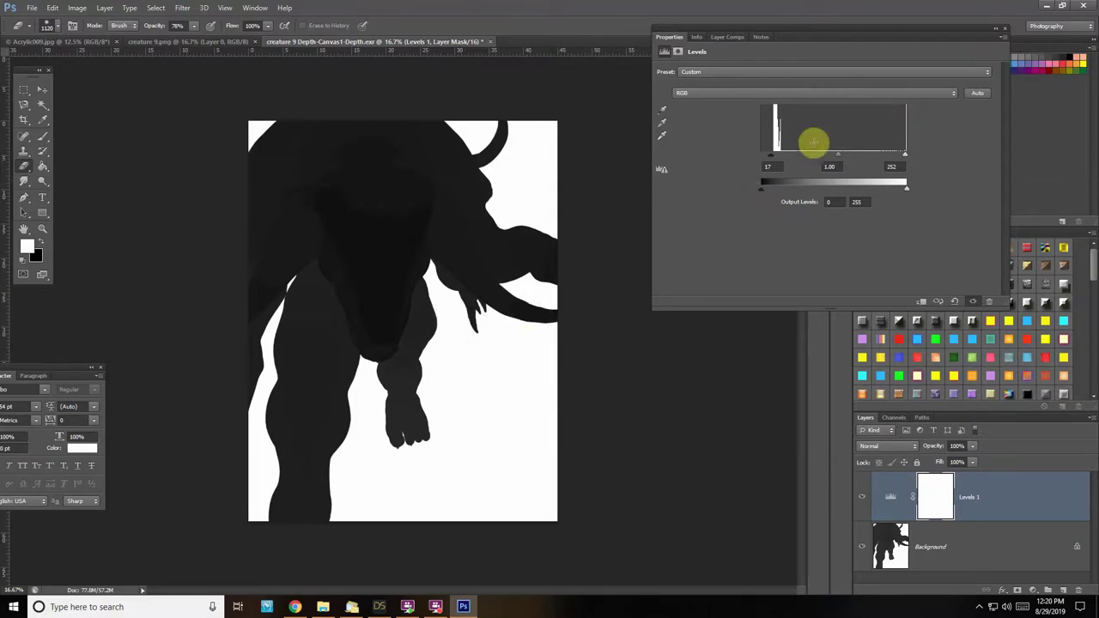
drag(840, 160, 839, 160)
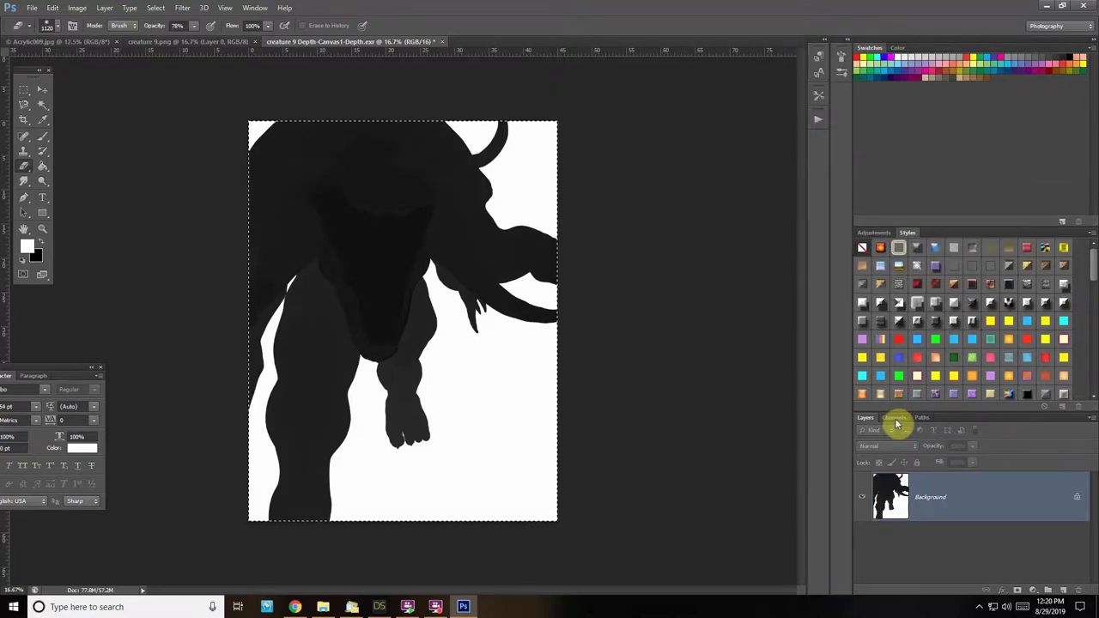
Paste the copied depth image into its Alpha 1 channel and hide the RGB channels so only Alpha 1 shows
click(895, 418)
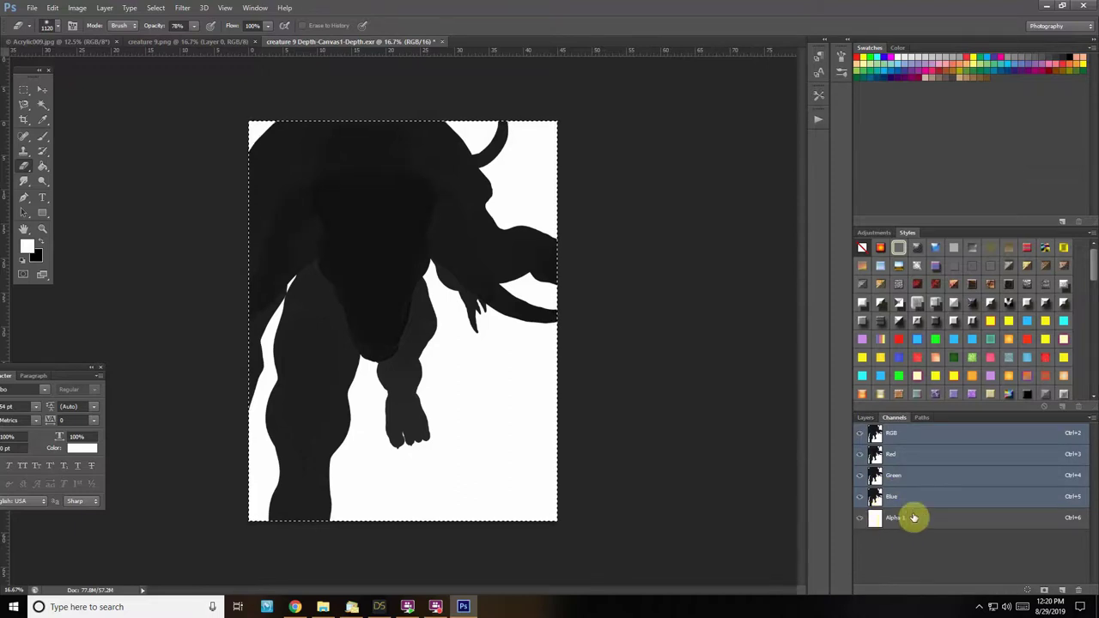
click(923, 517)
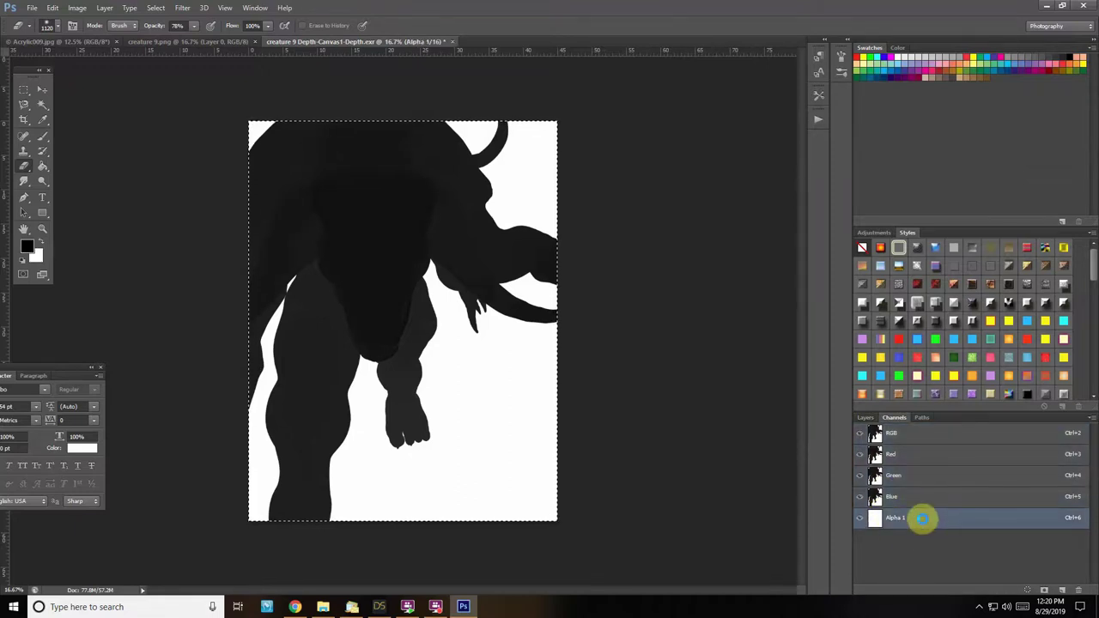
key(grave)
click(864, 418)
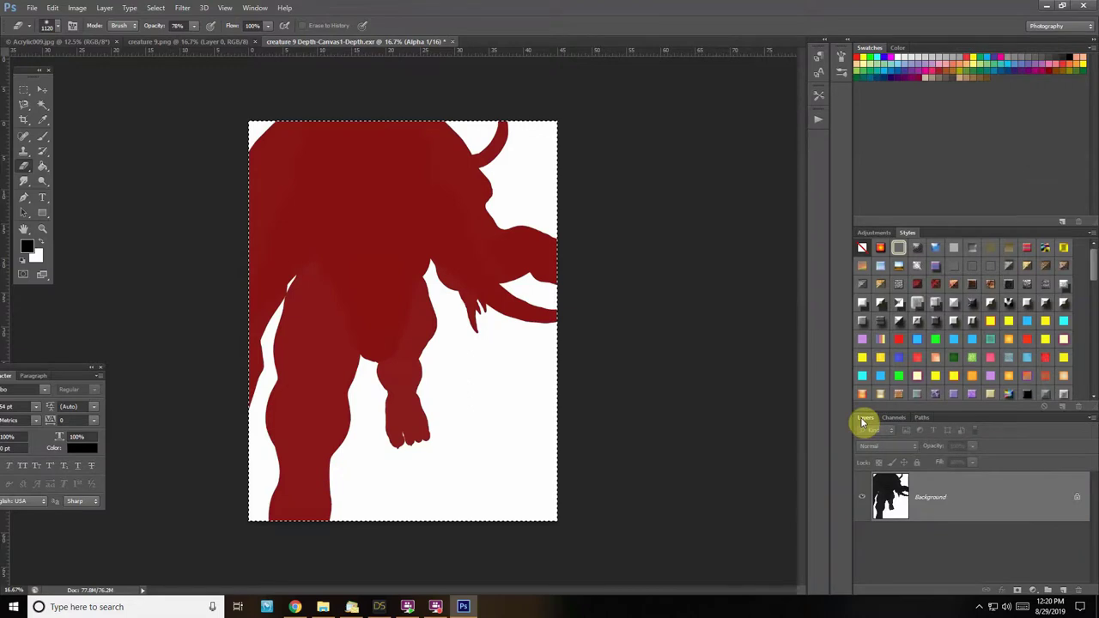
click(894, 418)
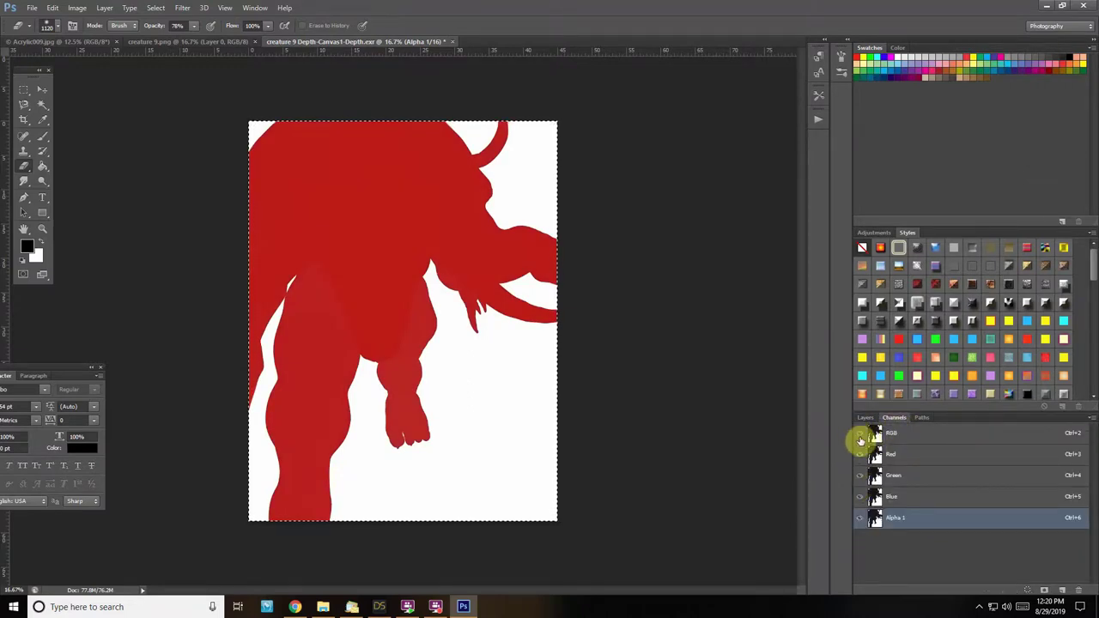
click(858, 434)
click(873, 519)
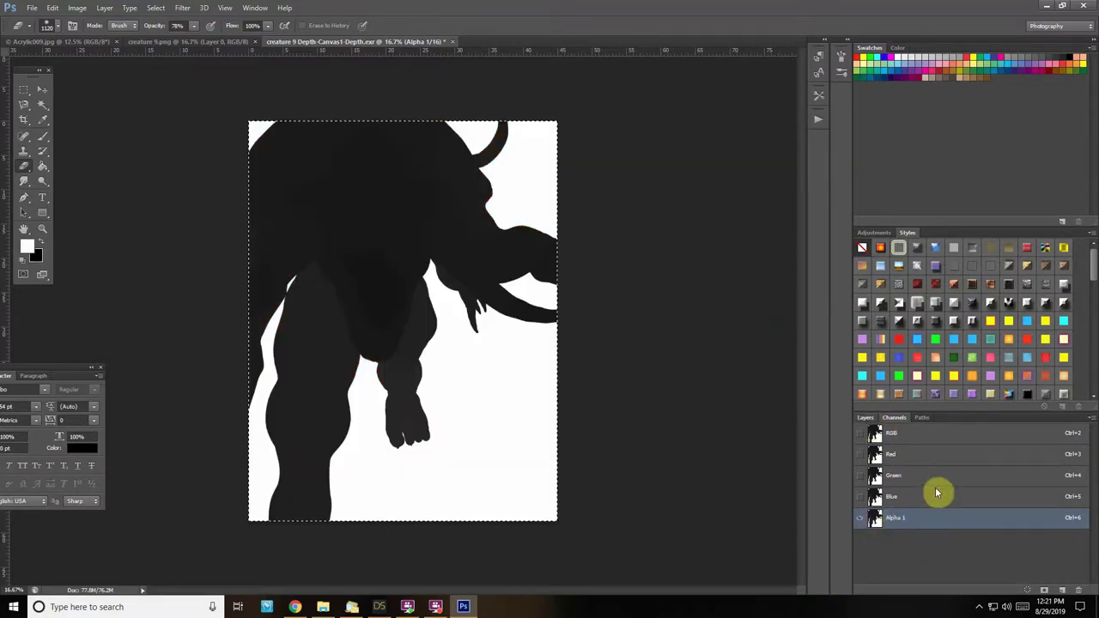
key(F7)
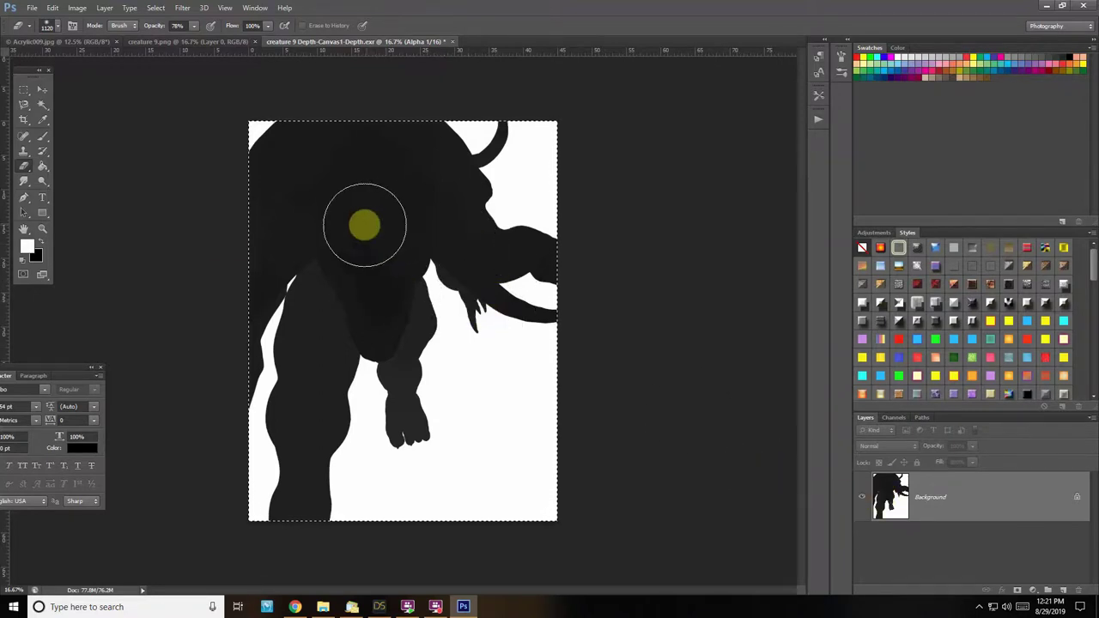
Sample a dark tone from the depth silhouette and set up a soft brush about 365 px wide with 0% hardness
click(46, 122)
click(427, 296)
click(43, 136)
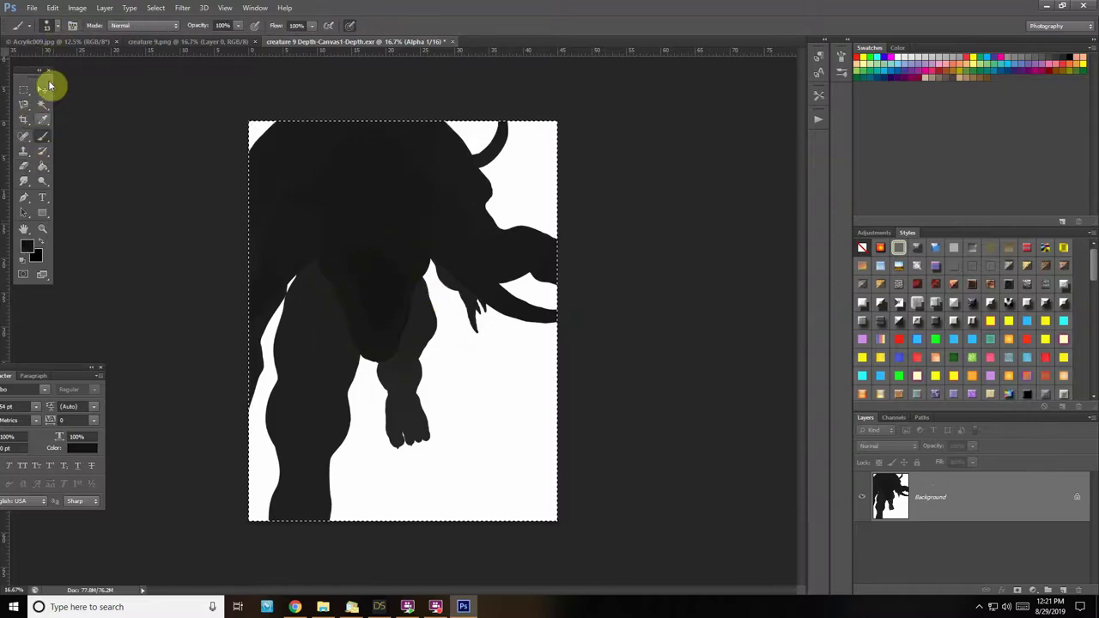
click(53, 25)
click(32, 127)
click(451, 274)
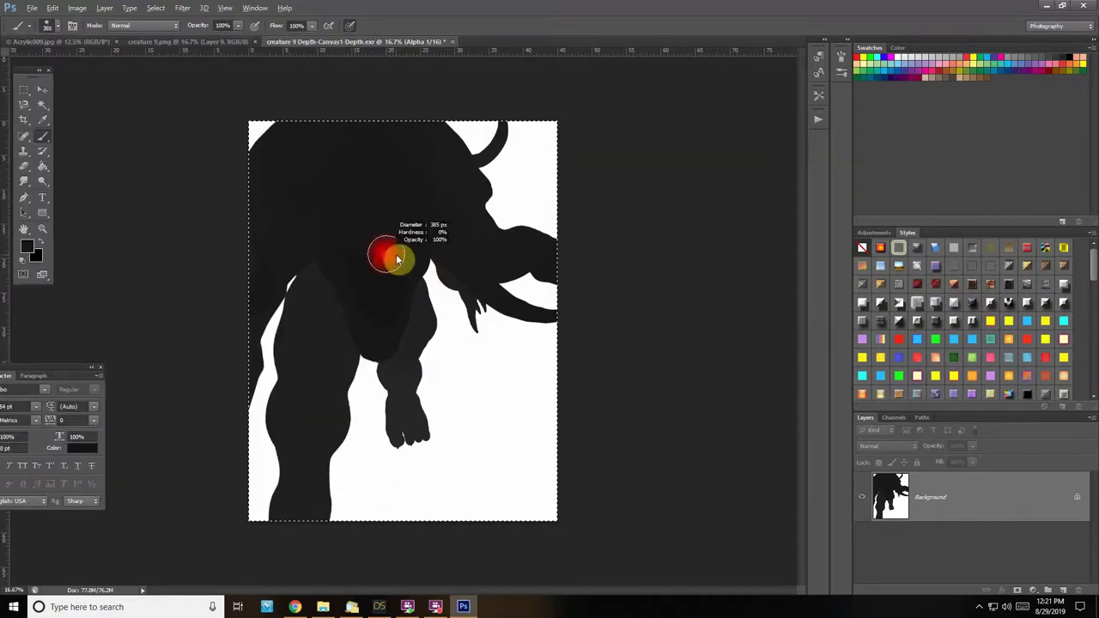
Change to the Smudge tool on the depth image's Alpha 1 channel and return to the layer list
click(895, 418)
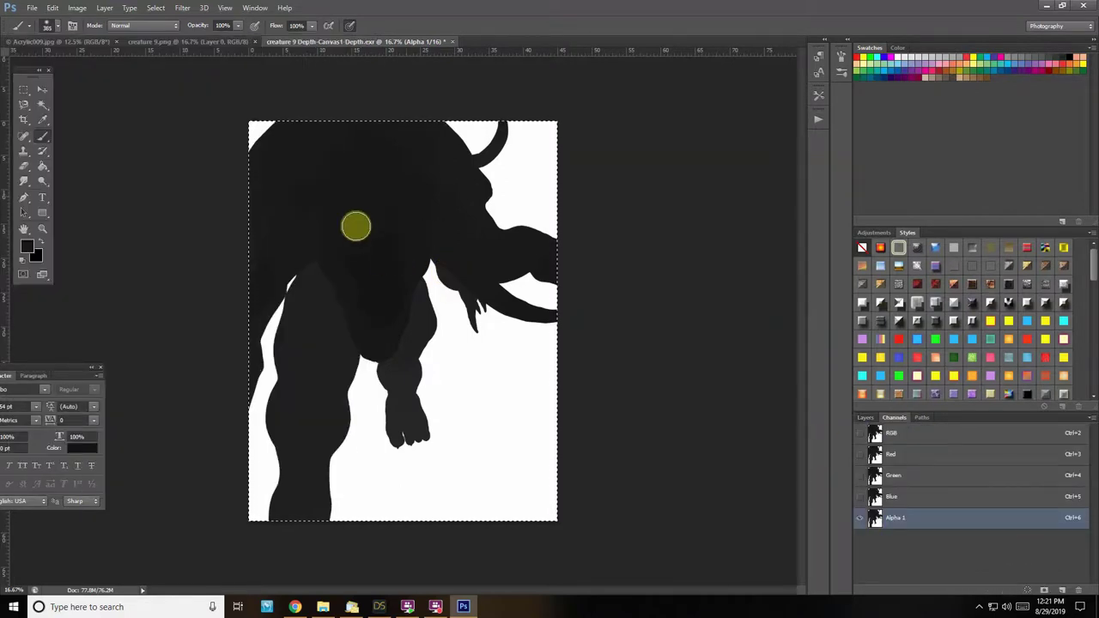
key(r)
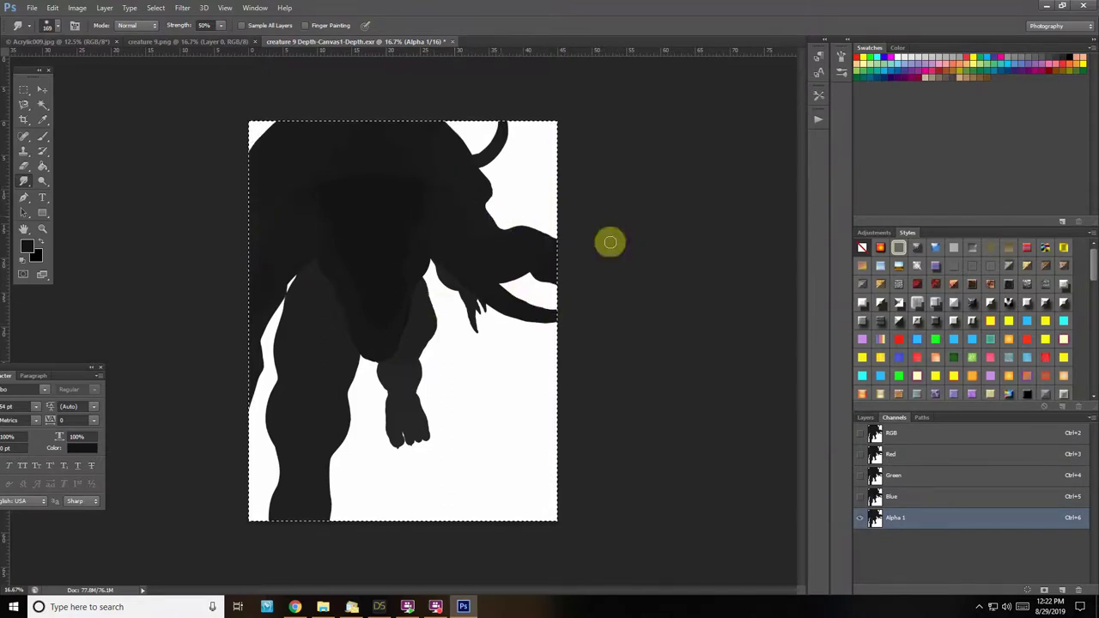
click(866, 417)
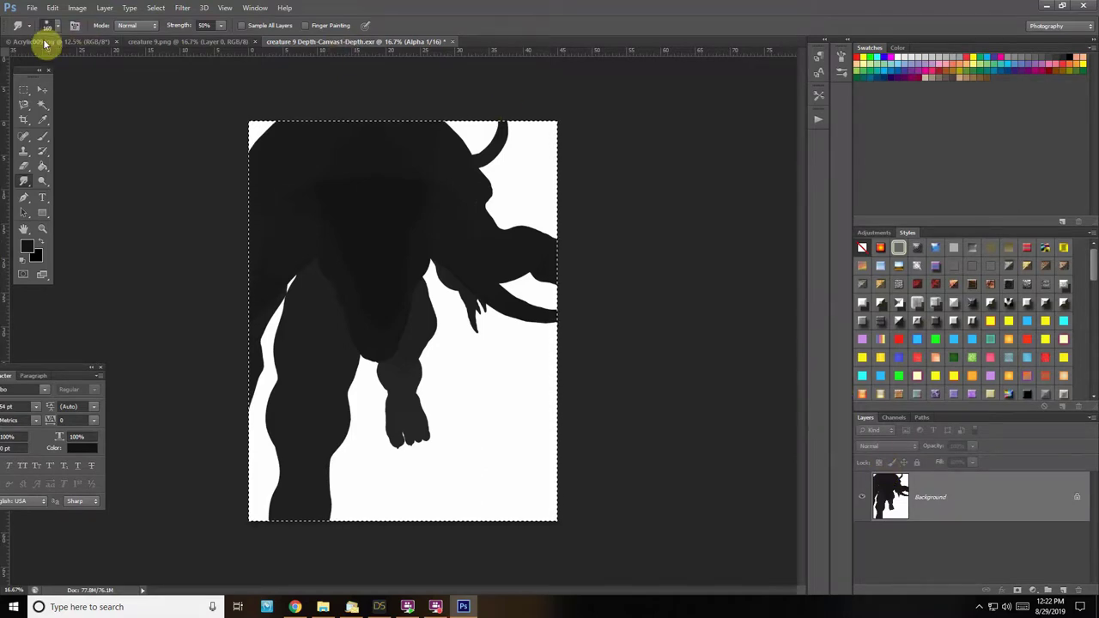
Paste the depth image into creature 9.png as a new layer
click(71, 42)
click(168, 41)
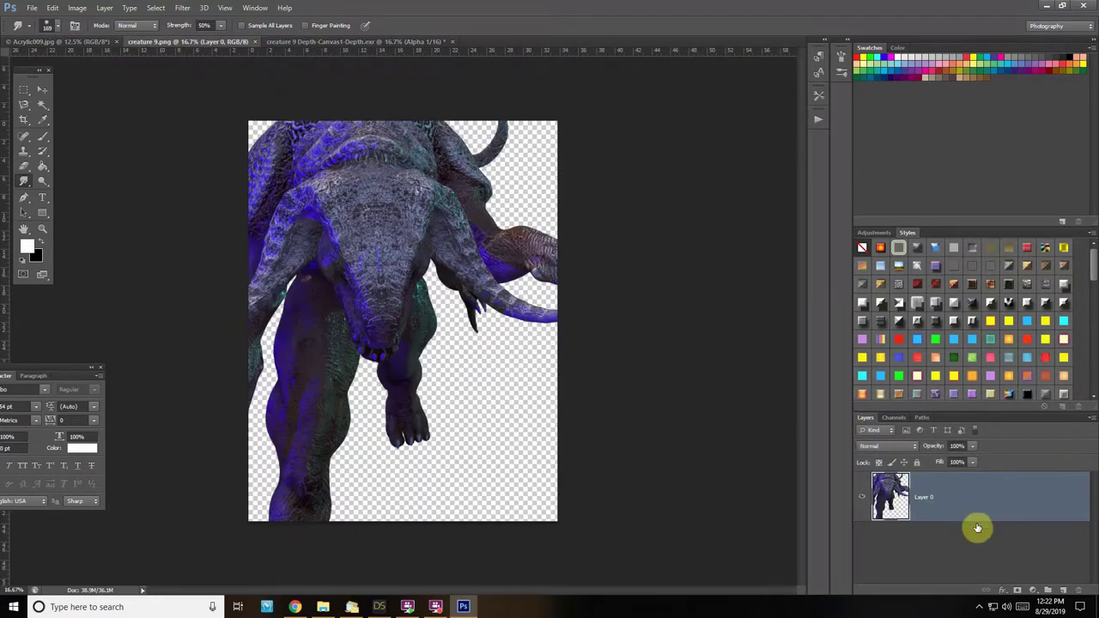
key(ctrl+v)
Select the whole canvas of creature 9.png, add a new alpha channel and paste the depth image into it
click(895, 419)
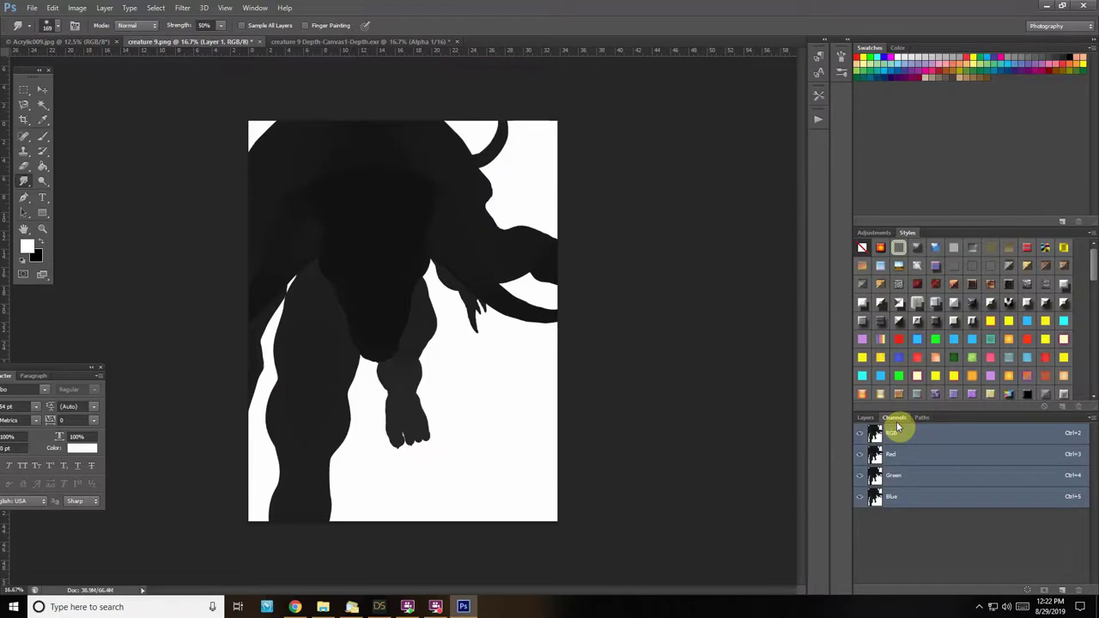
click(865, 418)
key(ctrl+a)
click(895, 419)
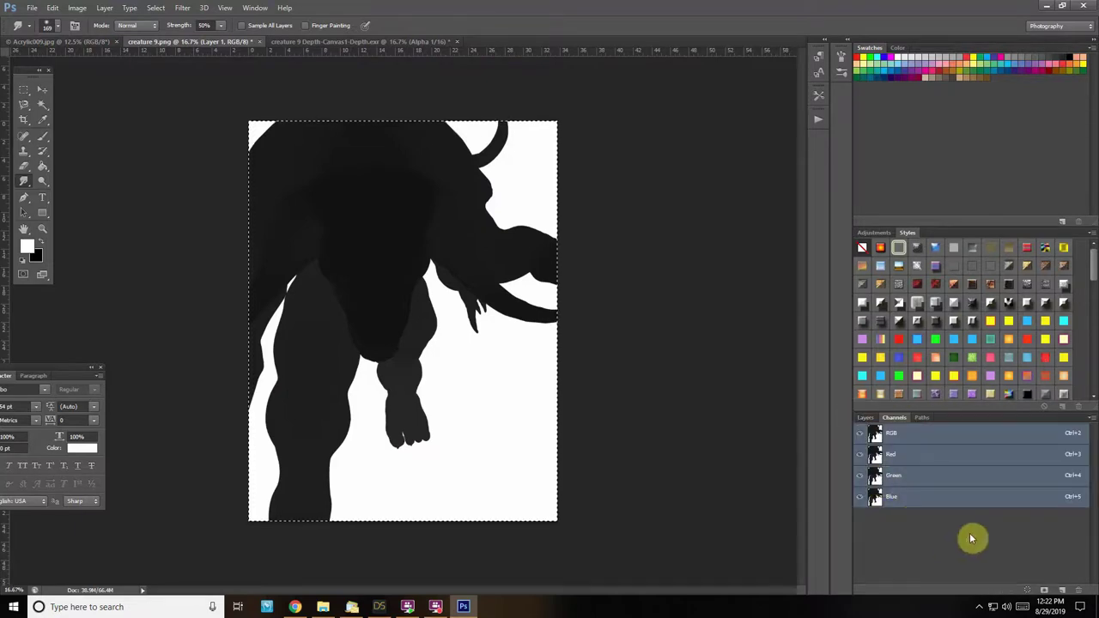
click(1061, 591)
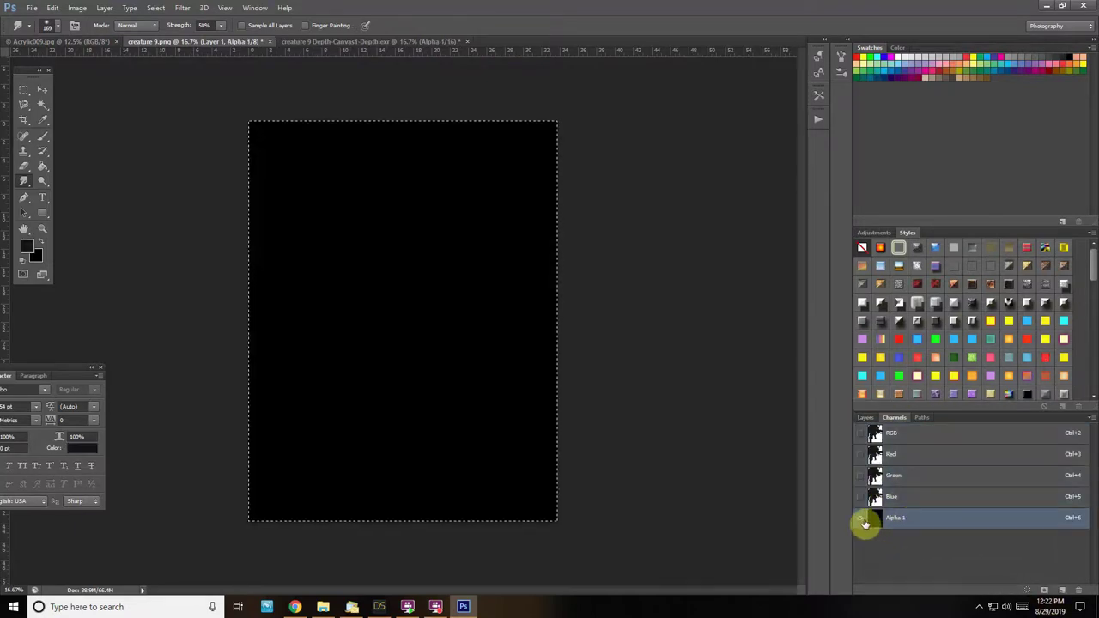
key(ctrl+v)
Hide the pasted depth layer and make the creature's Layer 0 active
click(866, 418)
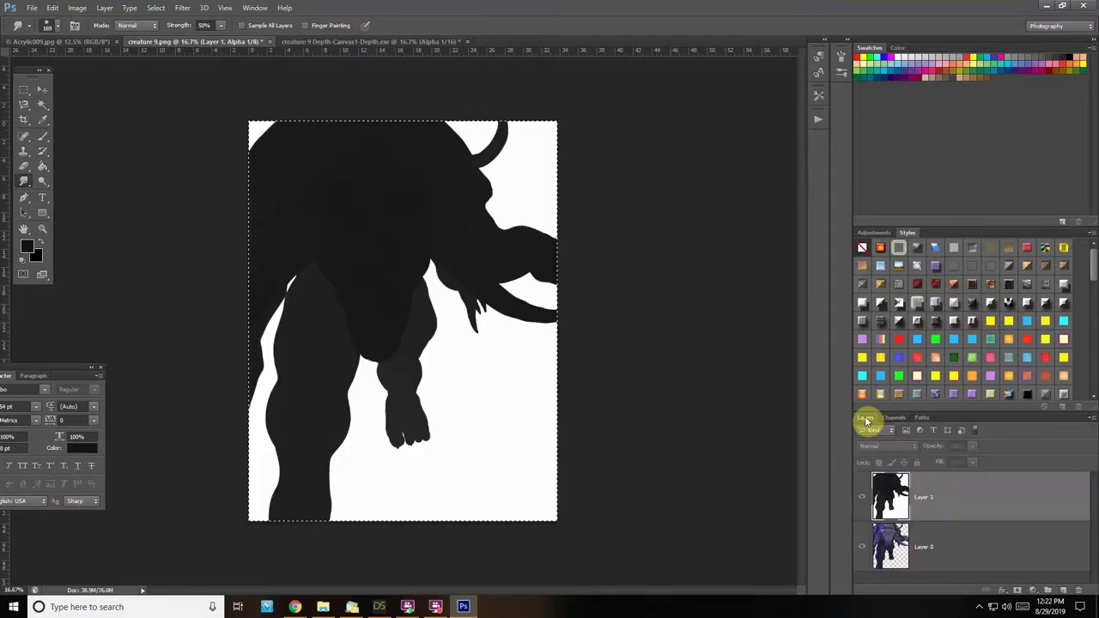
click(862, 498)
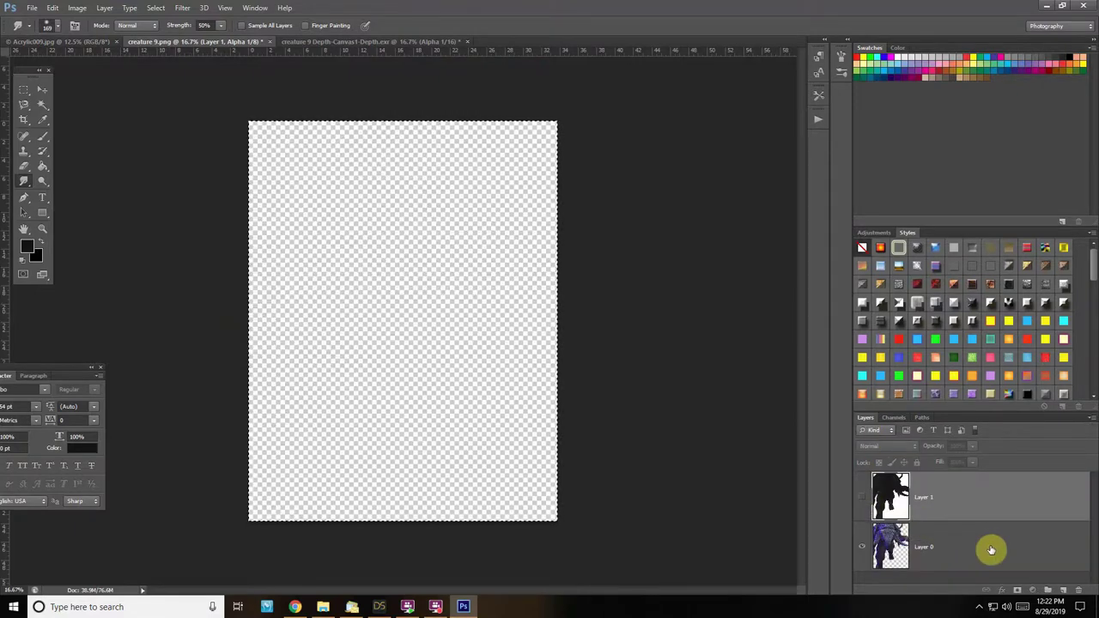
click(991, 550)
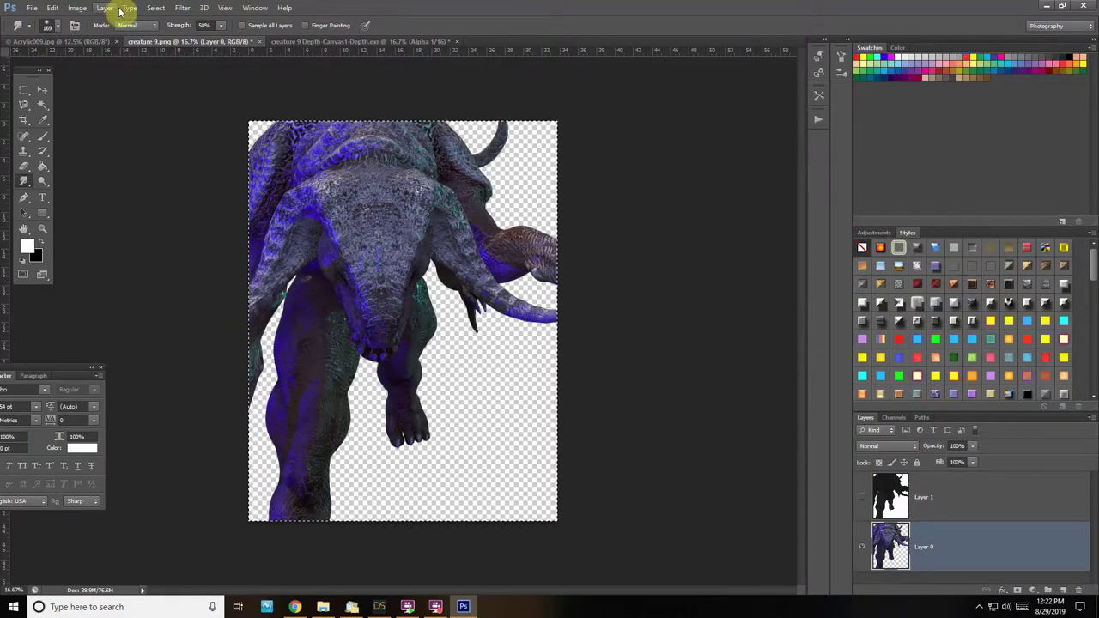
Try a Lens Blur on the creature layer with Alpha 1 as depth source, Invert off, Blur Focal Distance 113 and Radius 66
click(182, 8)
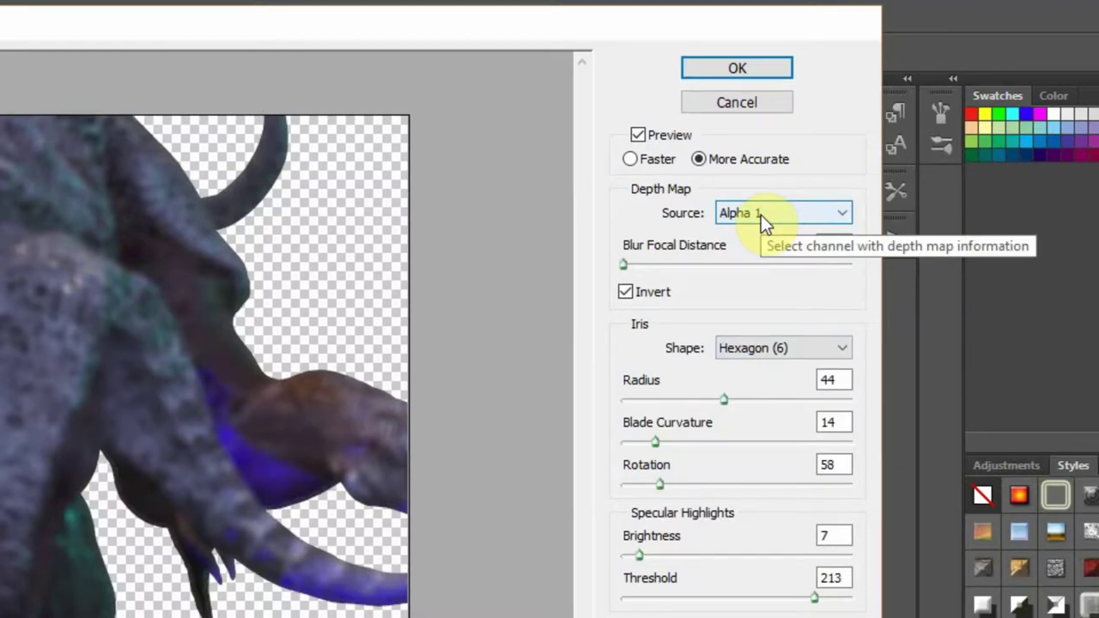
click(625, 291)
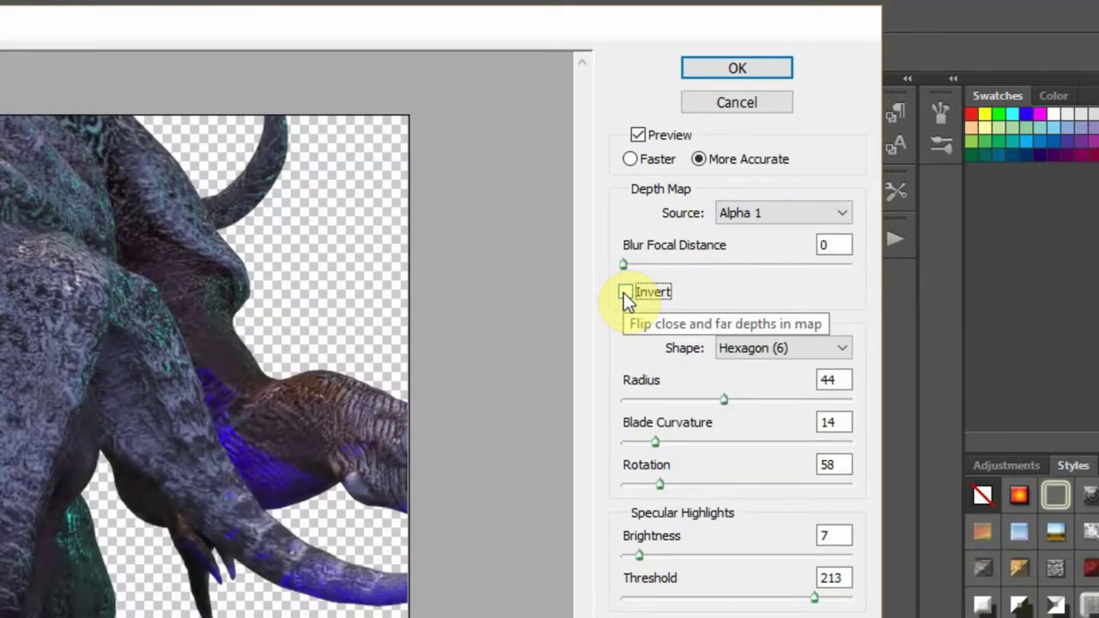
drag(623, 263, 683, 260)
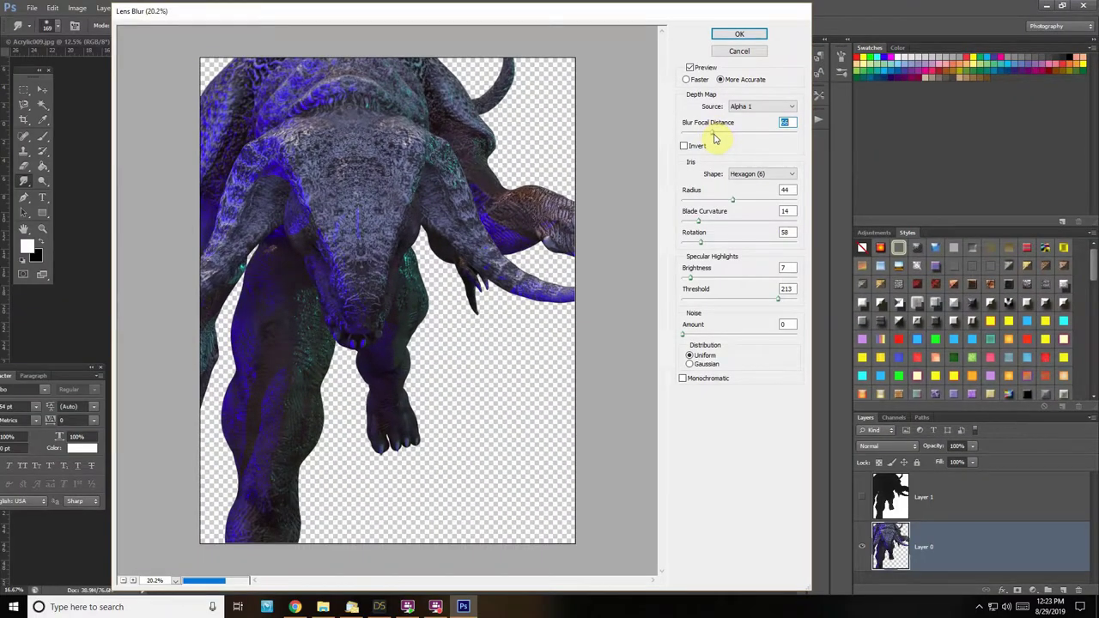
drag(714, 136, 735, 137)
drag(734, 202, 720, 208)
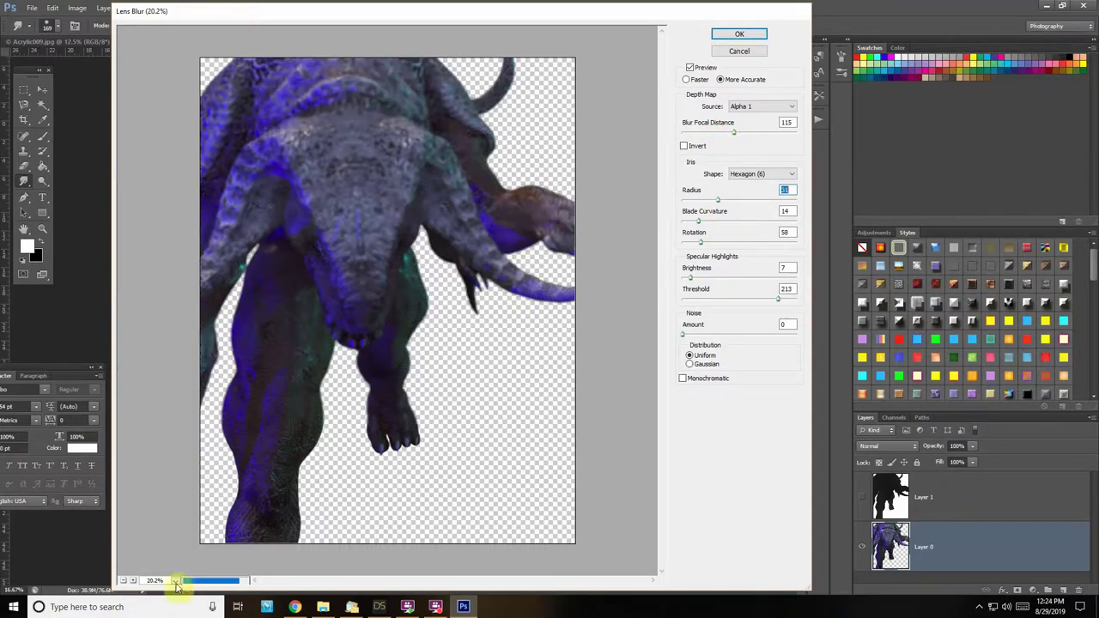
click(515, 359)
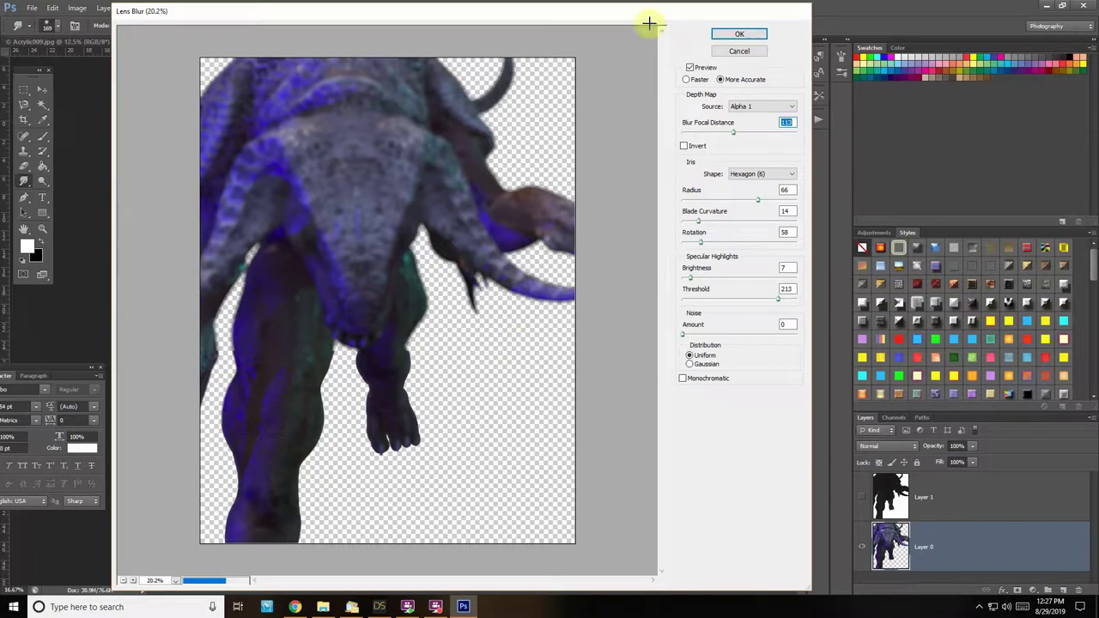
click(741, 52)
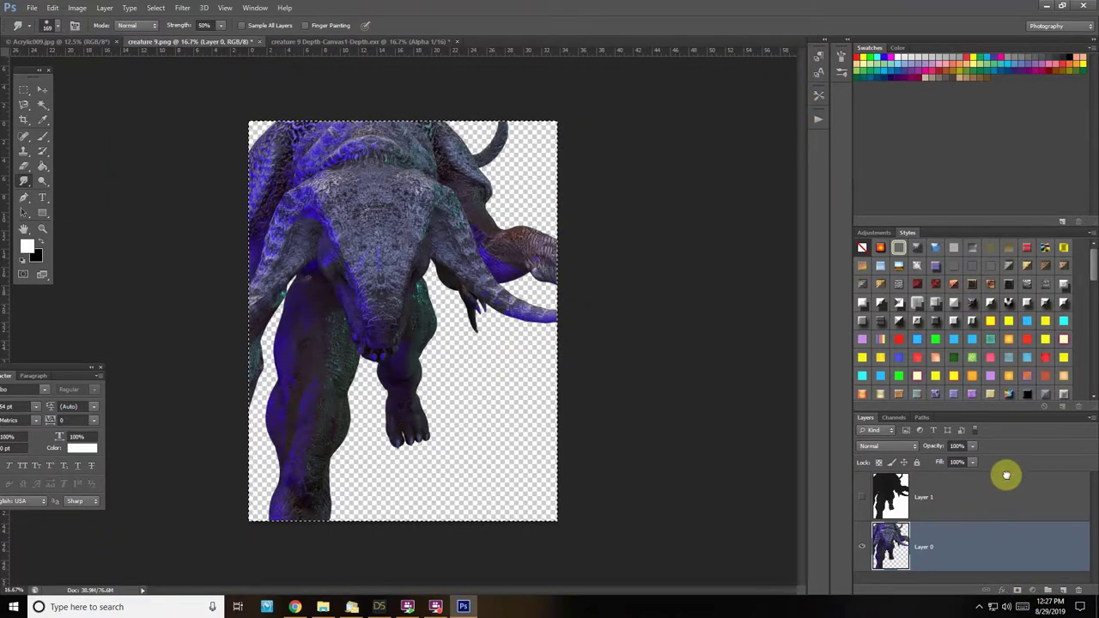
Show the hidden depth layer, Layer 1, and invert its tones
click(996, 496)
click(861, 497)
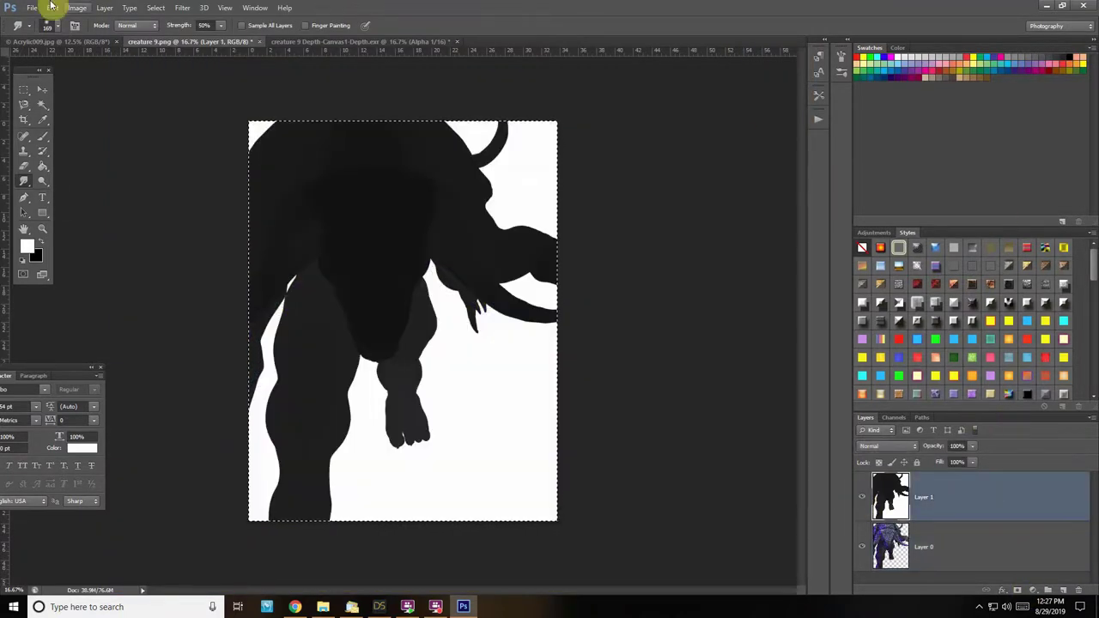
click(76, 8)
key(ctrl+i)
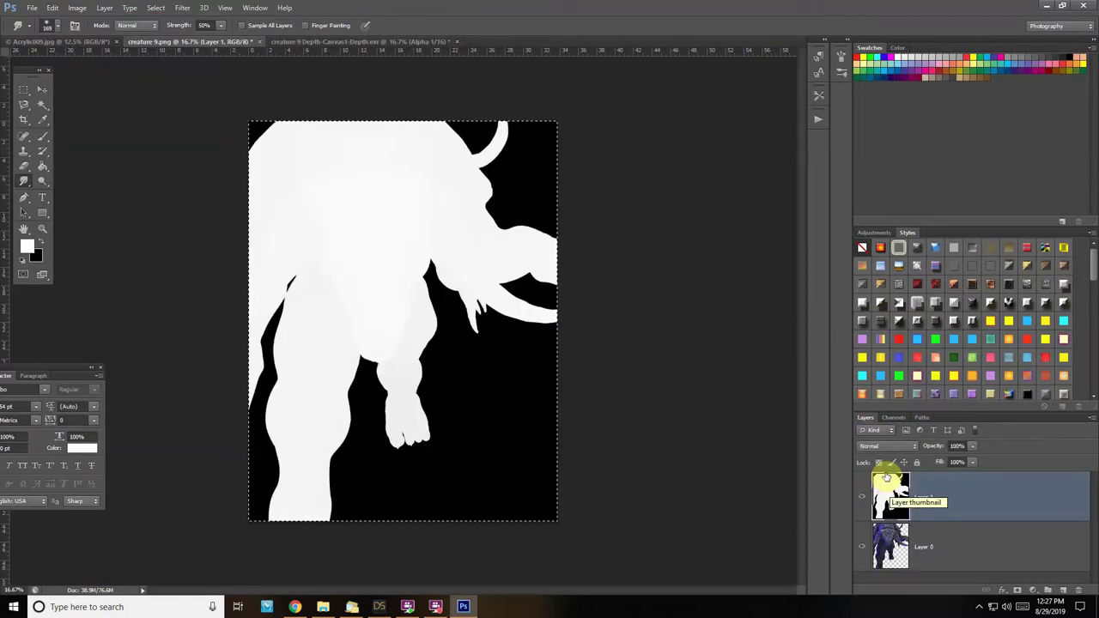
Invert the tones of the Alpha 1 channel
click(895, 418)
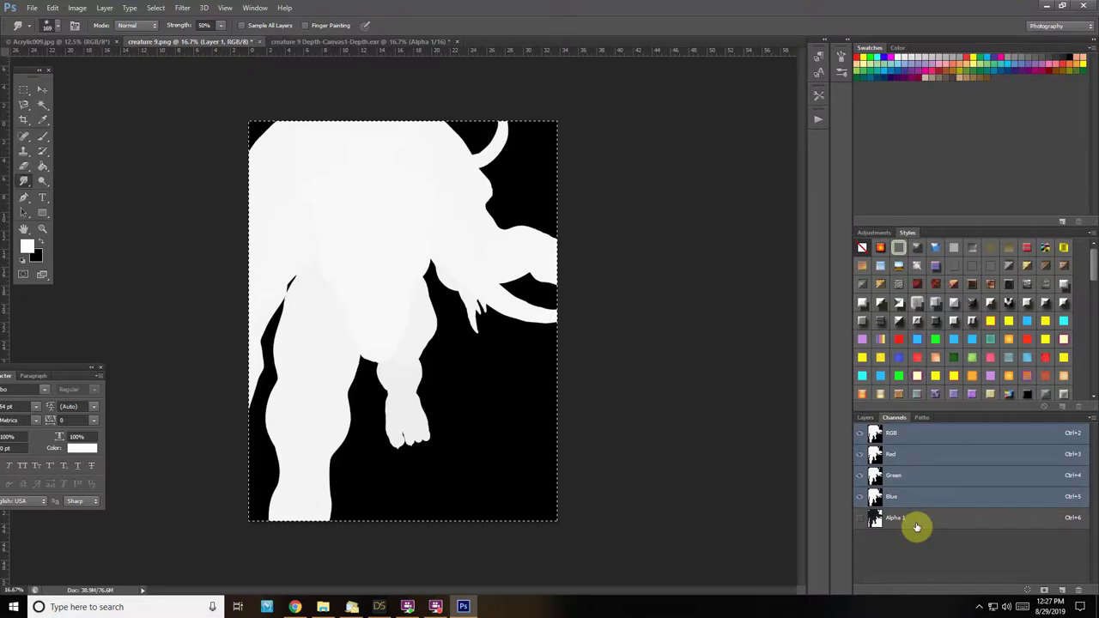
click(915, 522)
key(ctrl+i)
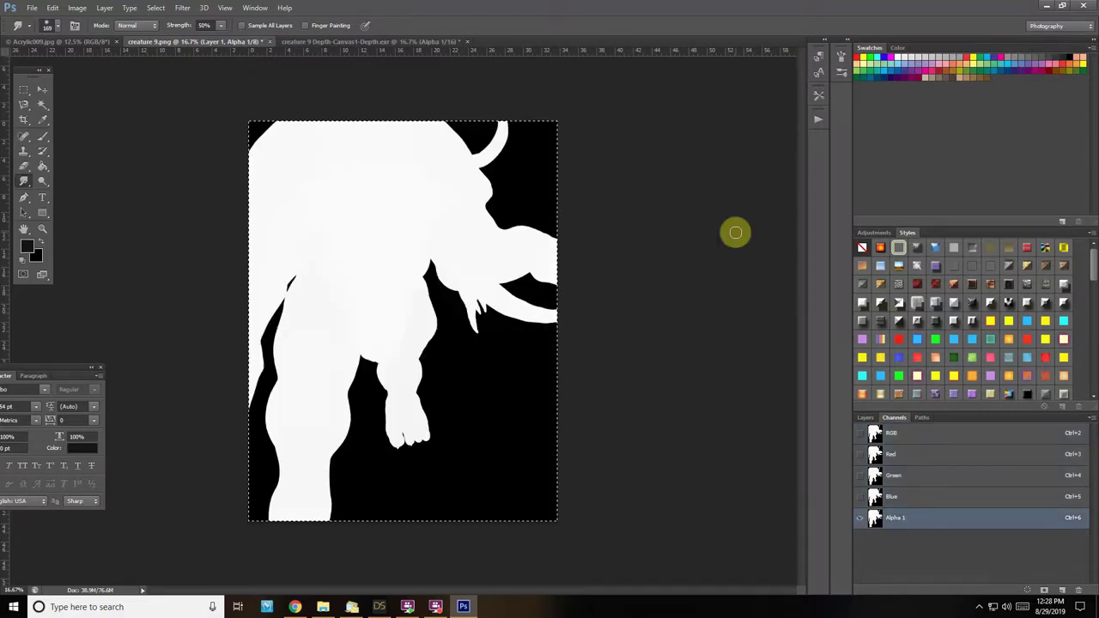
Add a Curves adjustment layer above the depth layer and bend the curve to increase contrast between its near-white depth tones
click(865, 418)
click(1028, 590)
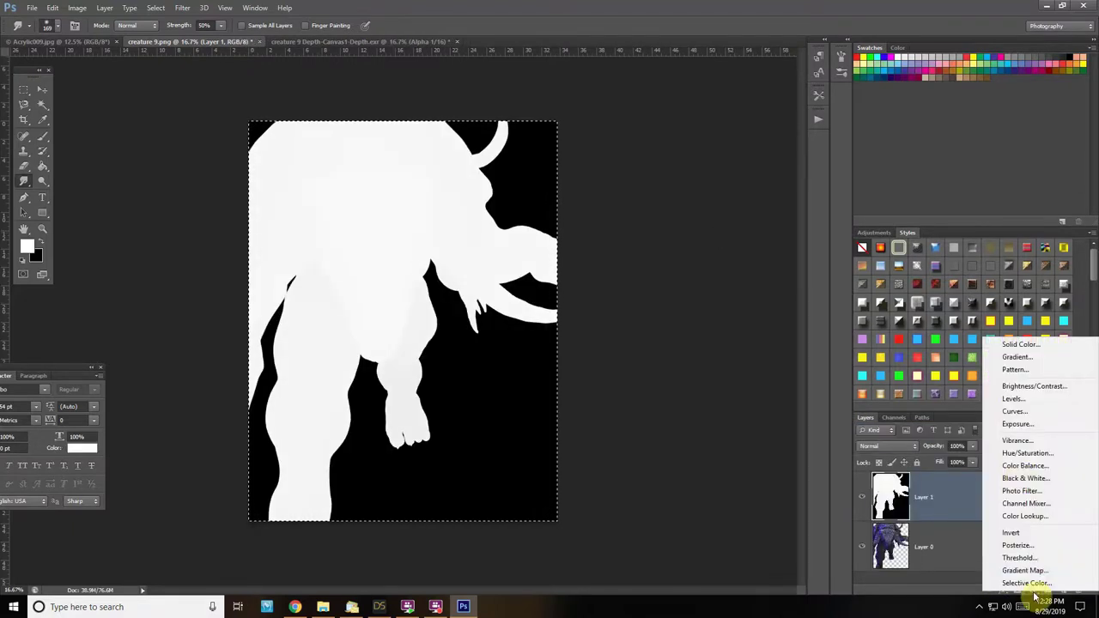
click(1022, 412)
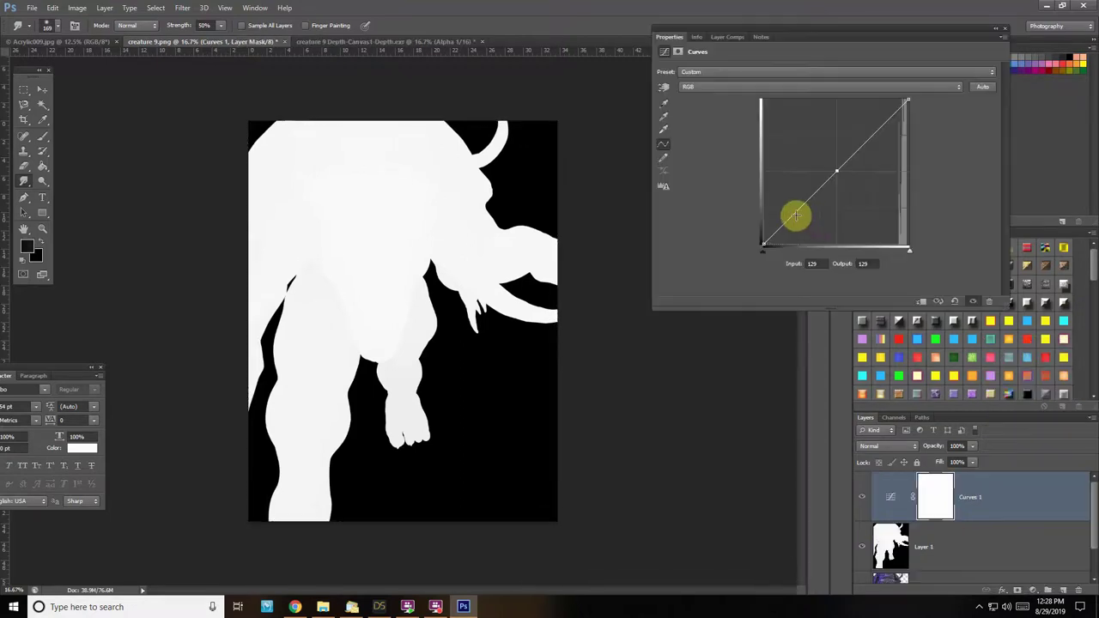
drag(792, 213, 792, 108)
drag(878, 166, 885, 220)
drag(792, 109, 774, 230)
drag(885, 220, 843, 218)
drag(776, 228, 803, 201)
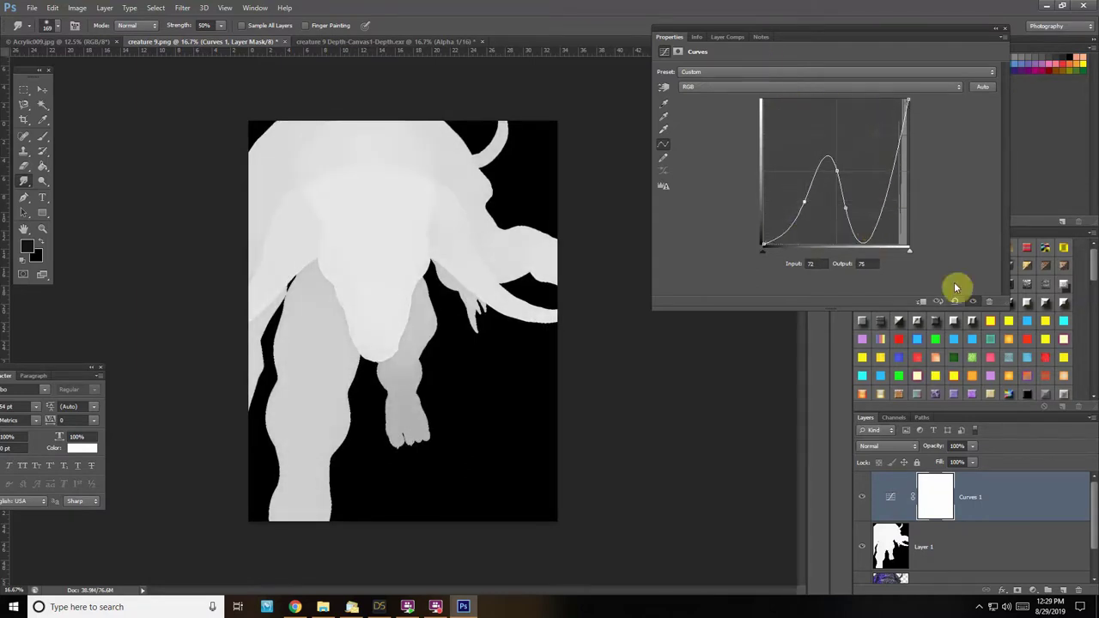
Add a Levels adjustment layer with midtones 0.24, white input 233 and output levels 2 to 231, and raise the black input
click(1034, 592)
click(1012, 398)
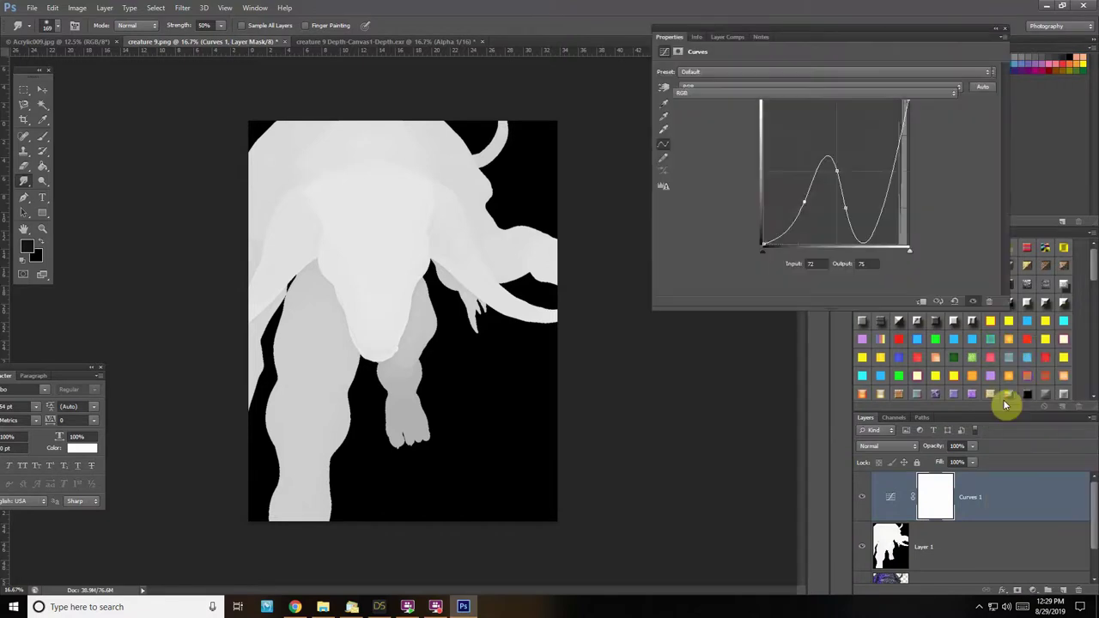
mouse_move(760, 191)
mouse_down()
mouse_move(776, 184)
mouse_move(765, 192)
mouse_up()
drag(908, 191, 876, 167)
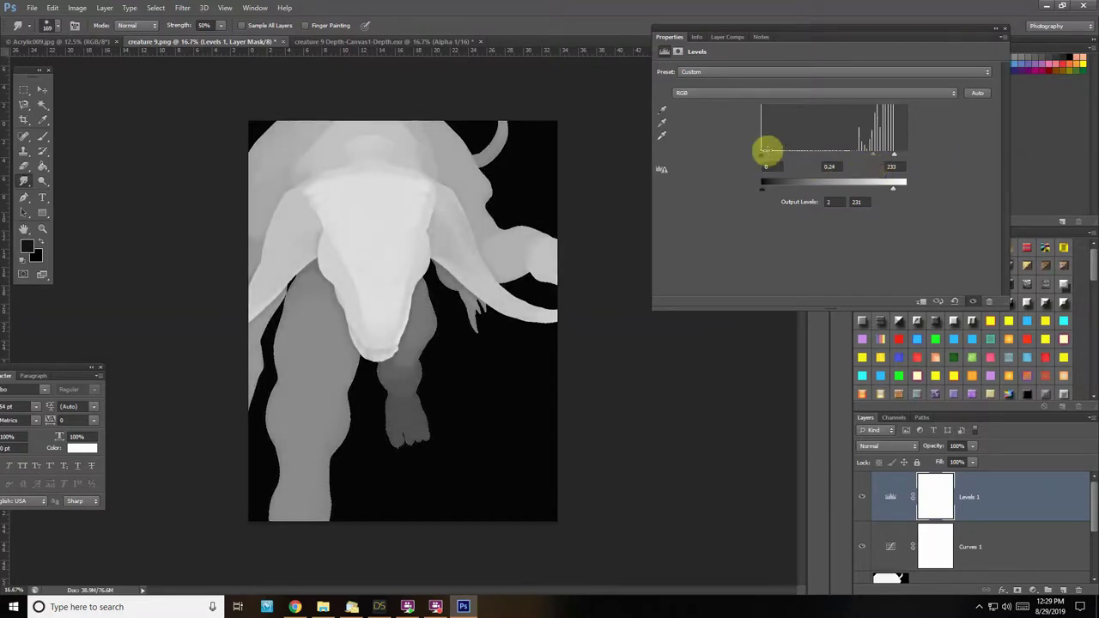
drag(763, 153, 798, 167)
Merge the Levels, Curves and Layer 1 layers into a single depth layer, leaving Layer 0 separate
scroll(1005, 510, down, 2)
click(1006, 510)
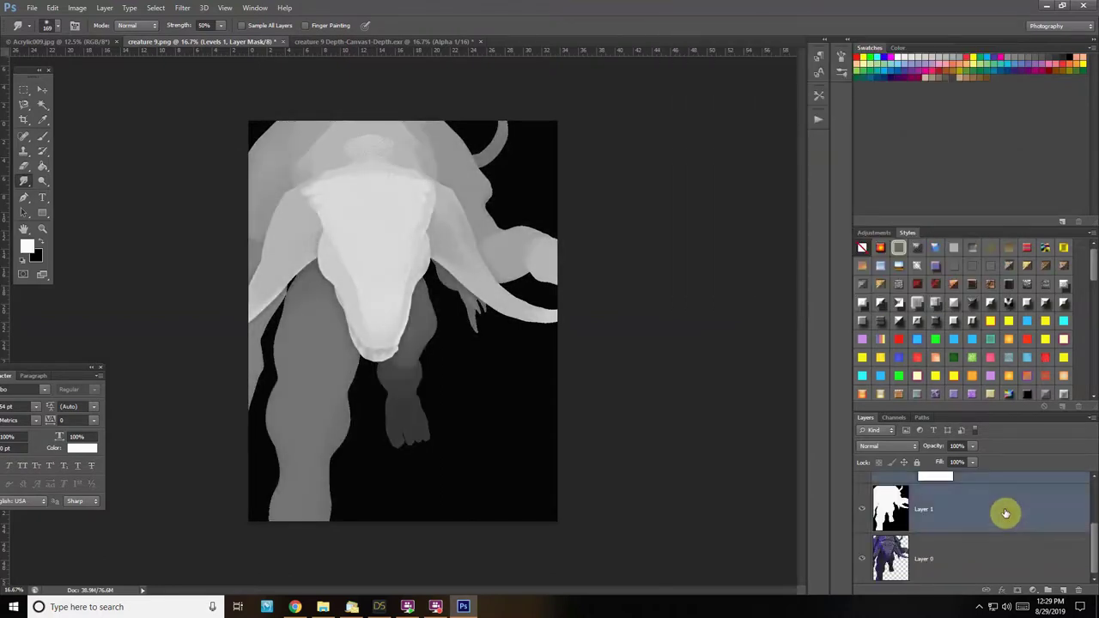
click(53, 8)
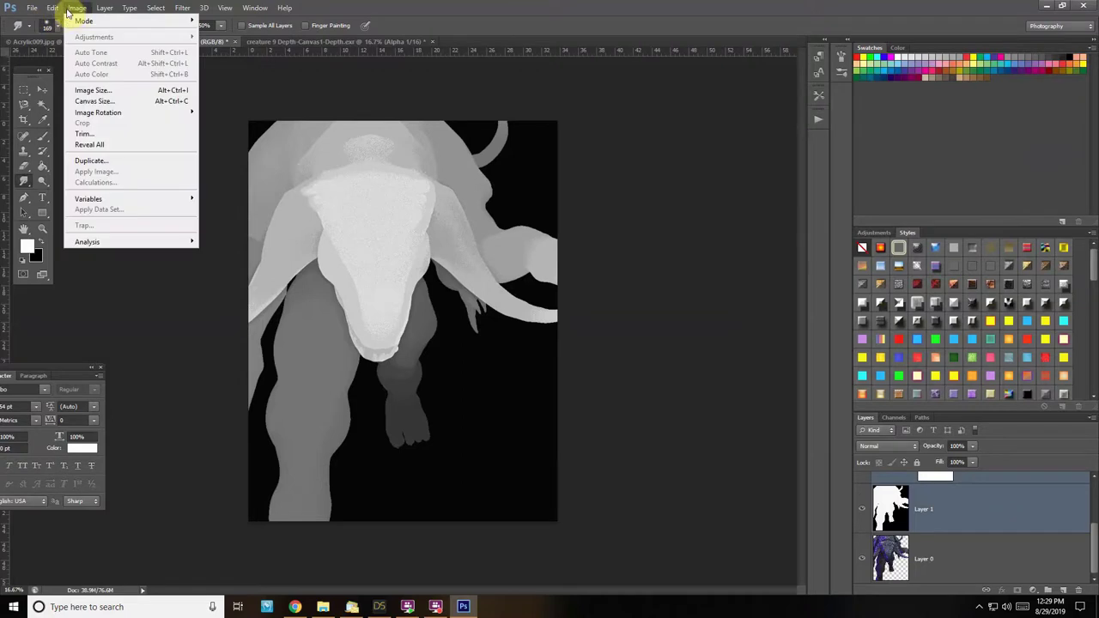
click(104, 7)
click(129, 360)
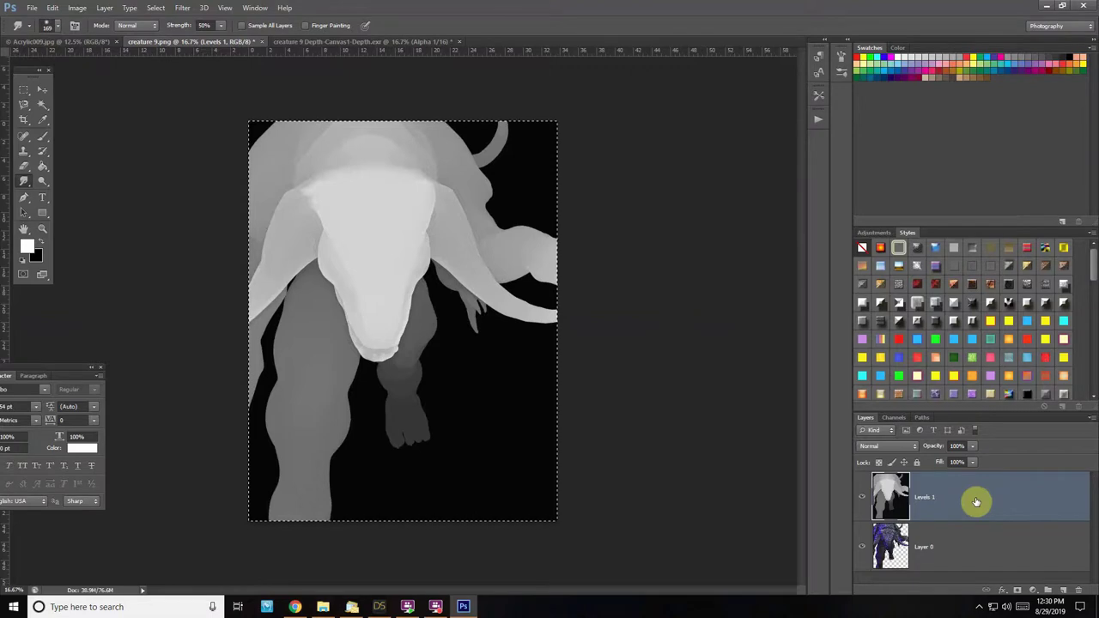
Replace the contents of the Alpha 1 channel with a copy of the merged depth image
click(896, 417)
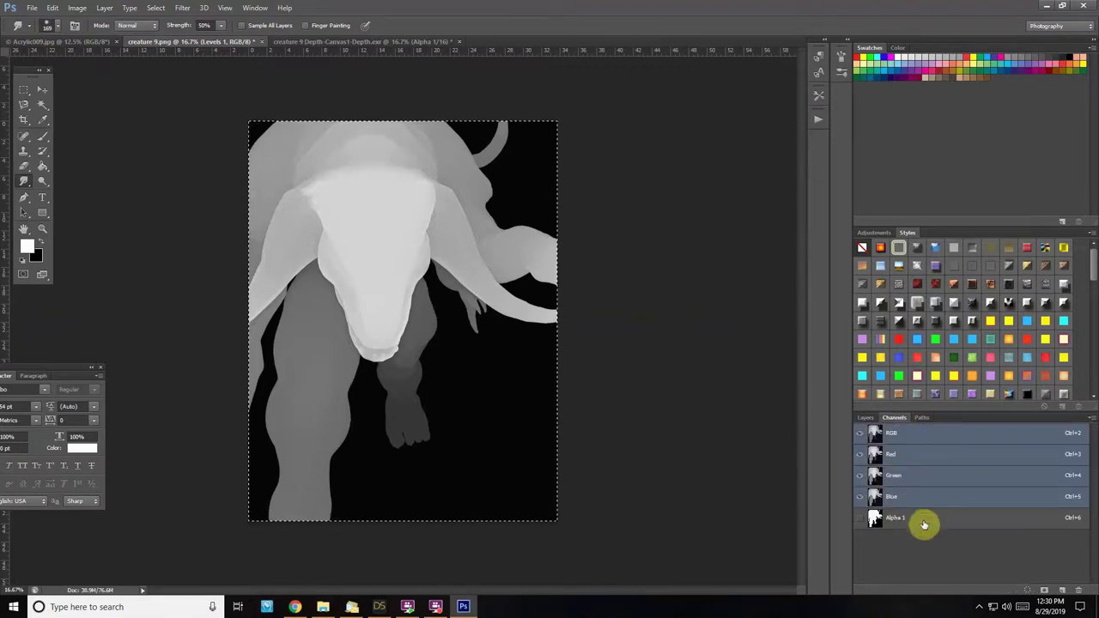
click(924, 523)
key(ctrl+v)
click(869, 419)
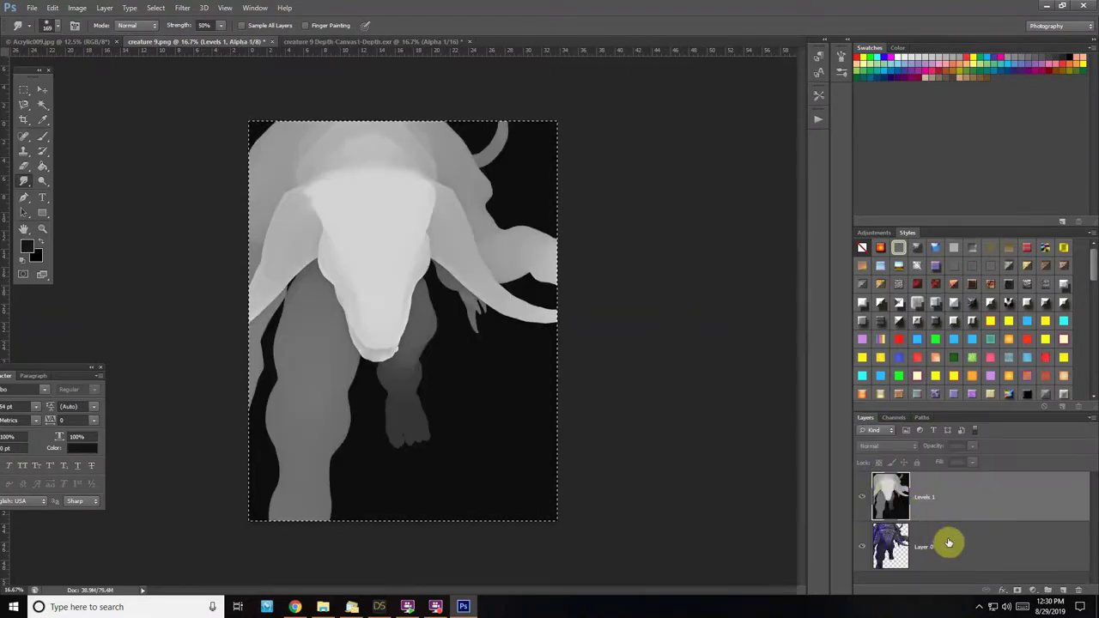
Apply Lens Blur to Layer 0 with Alpha 1 as depth source, Invert on, Blur Focal Distance 0 and a slightly raised Radius
click(948, 542)
click(864, 498)
click(864, 498)
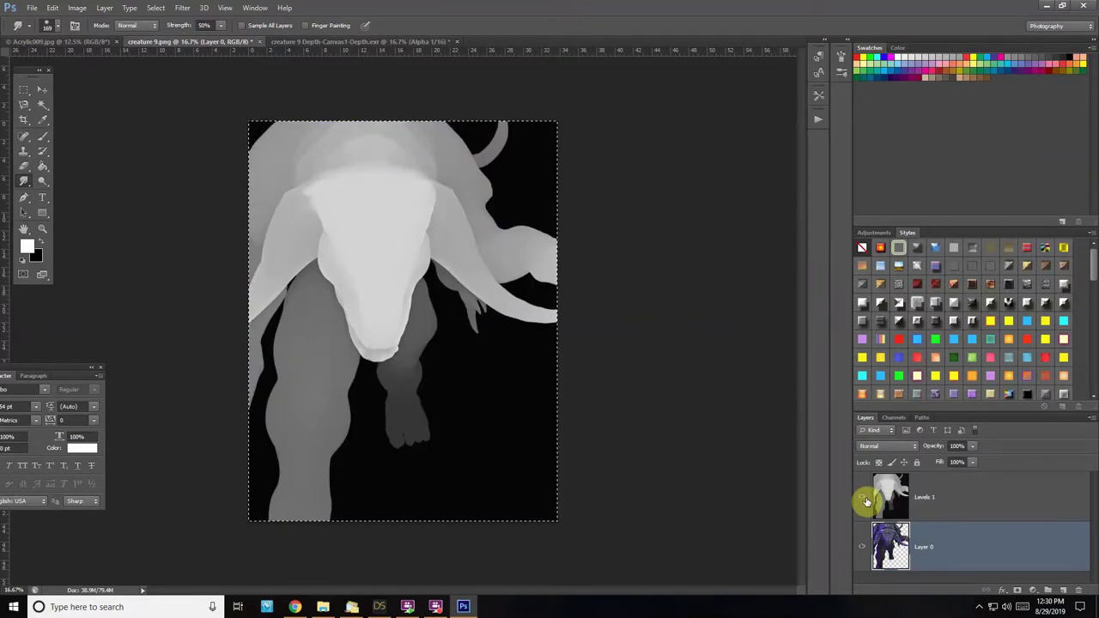
click(182, 7)
mouse_move(193, 124)
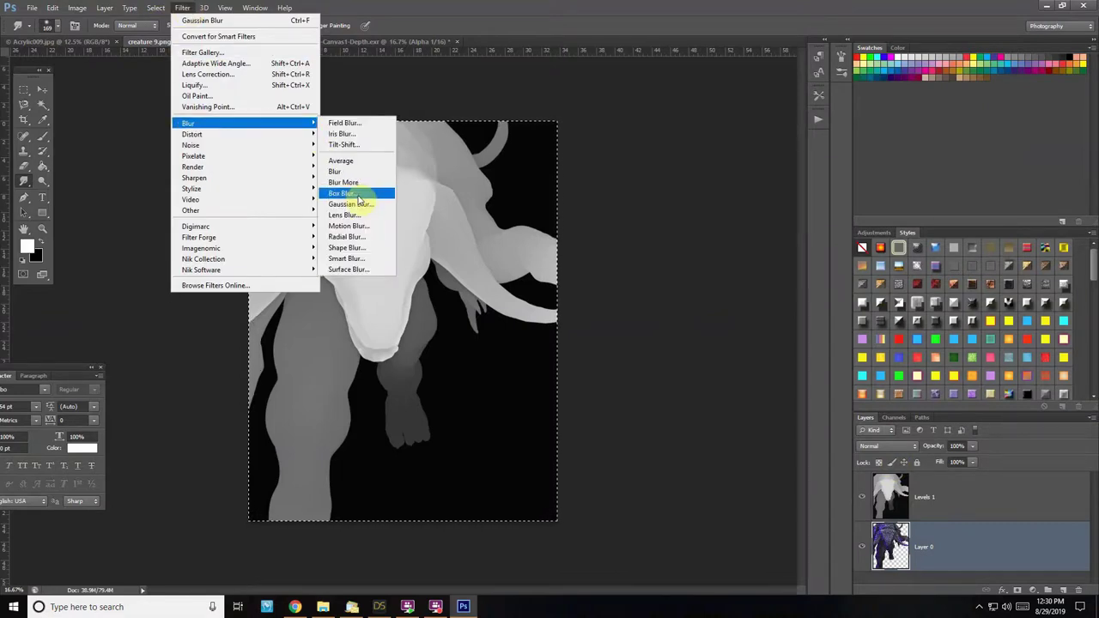
click(353, 215)
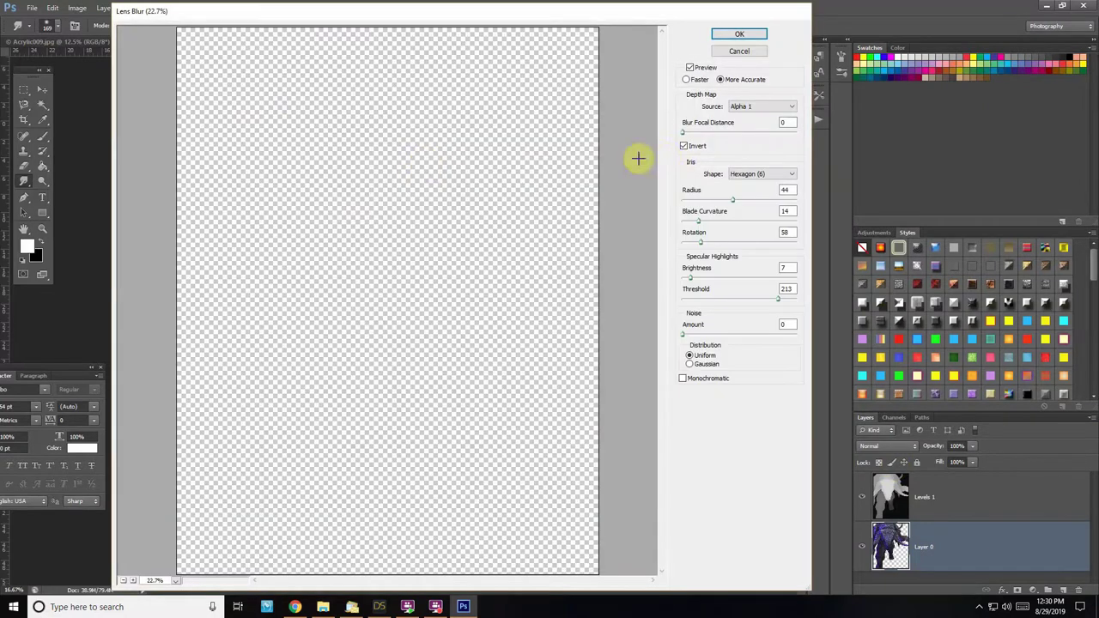
click(684, 145)
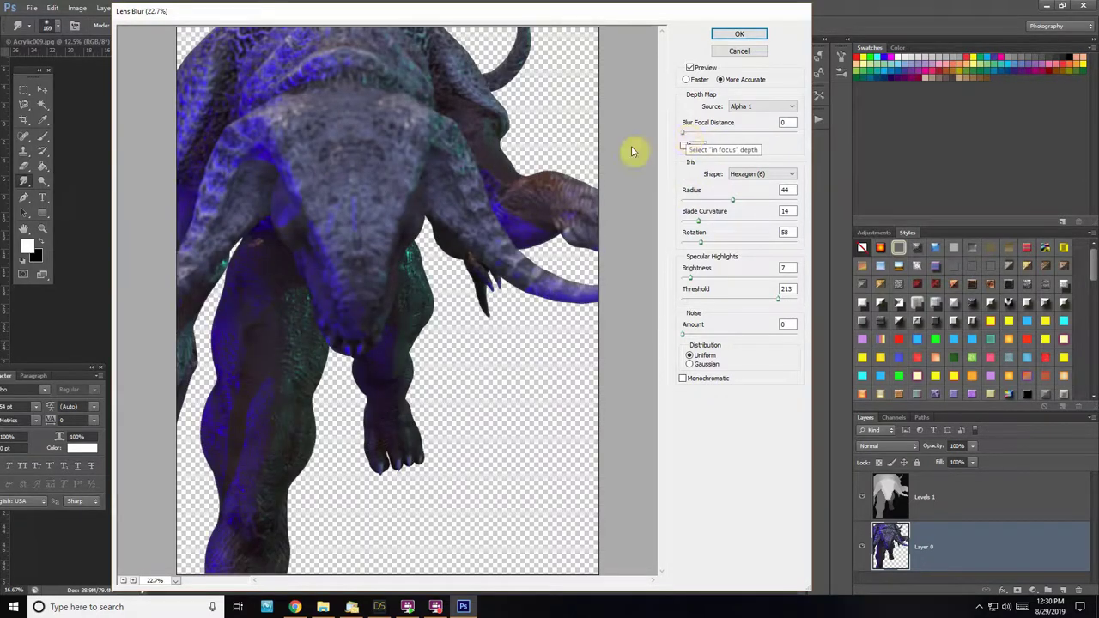
click(684, 145)
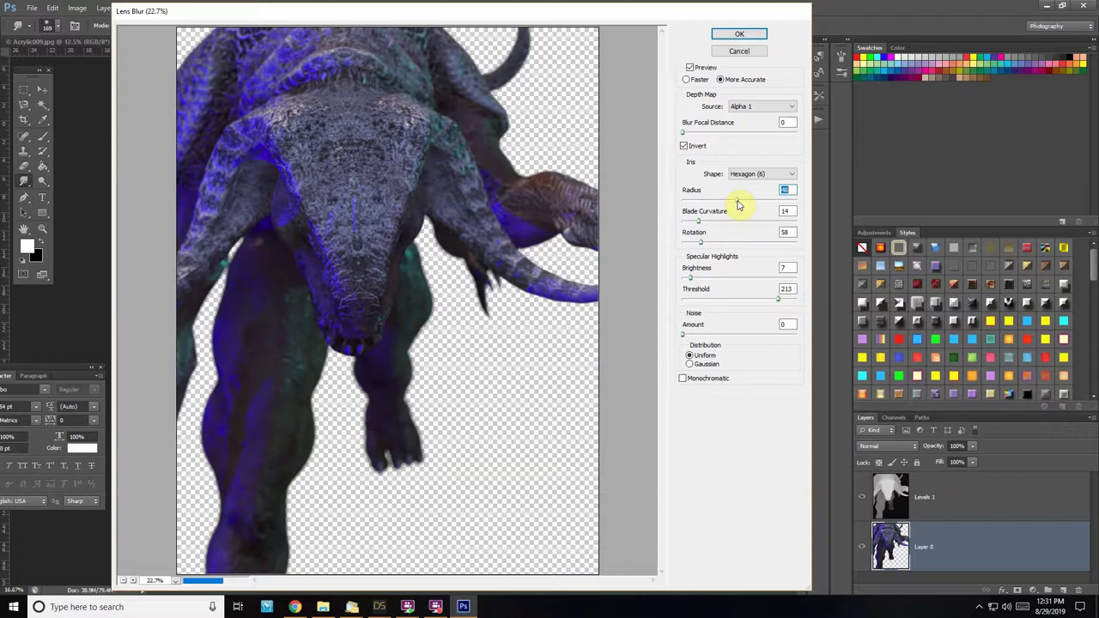
click(749, 32)
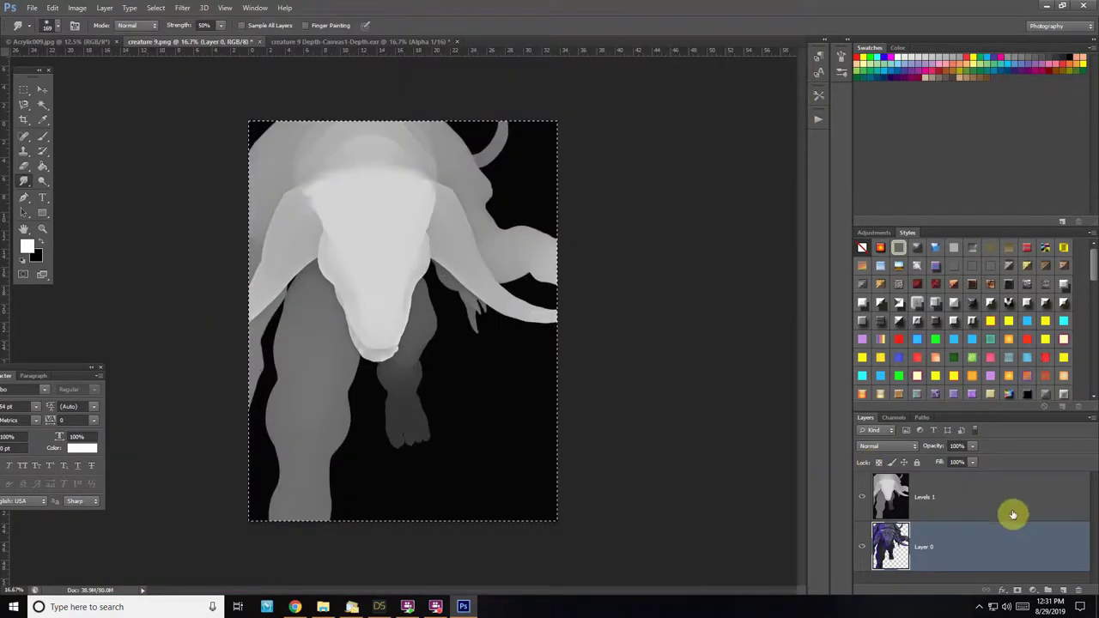
Delete the Levels 1 layer from creature 9.png and close the depth .exr document without saving
click(1011, 511)
click(1079, 590)
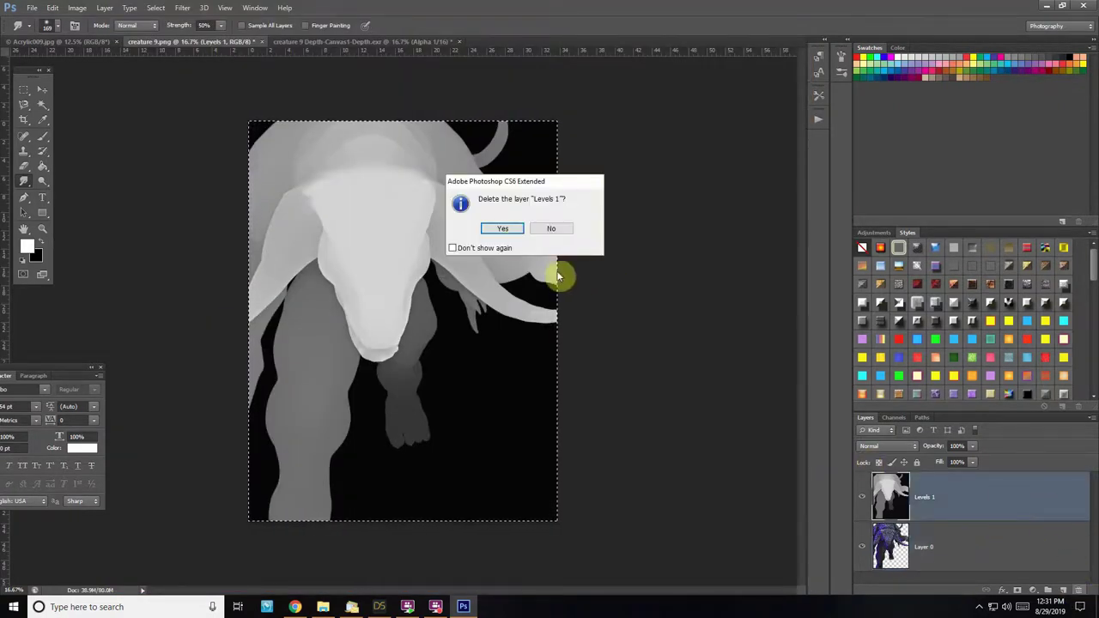
click(494, 229)
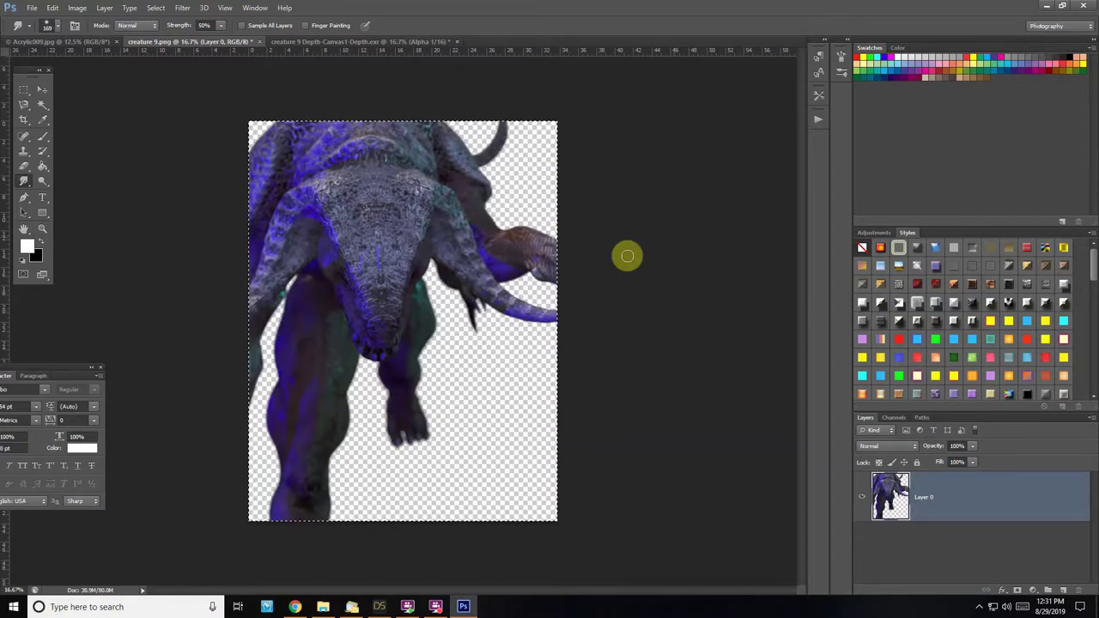
click(455, 41)
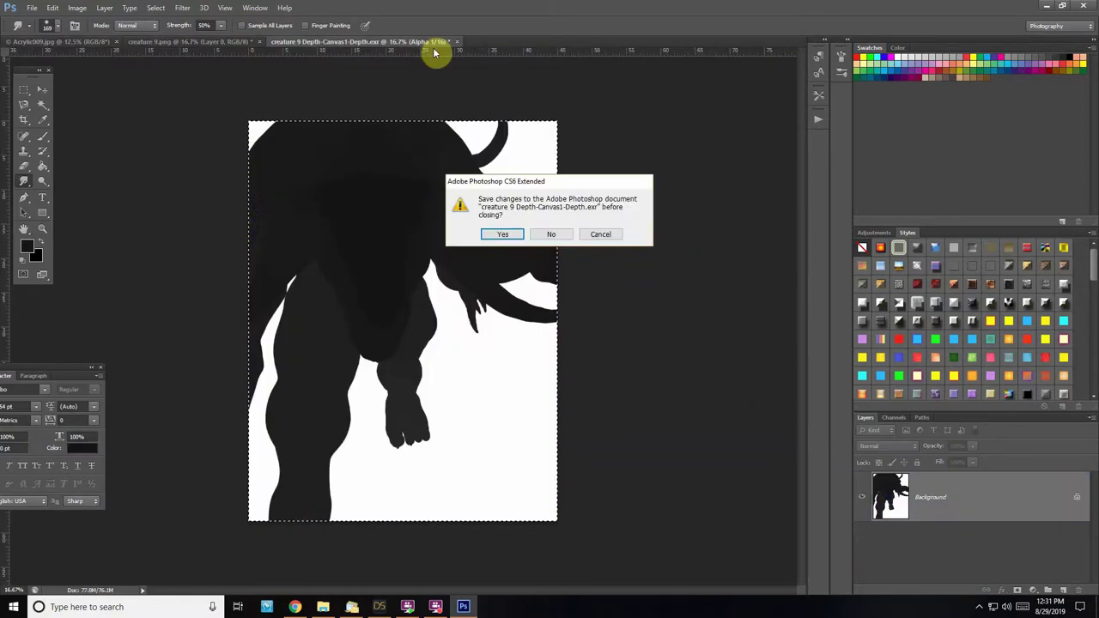
click(559, 235)
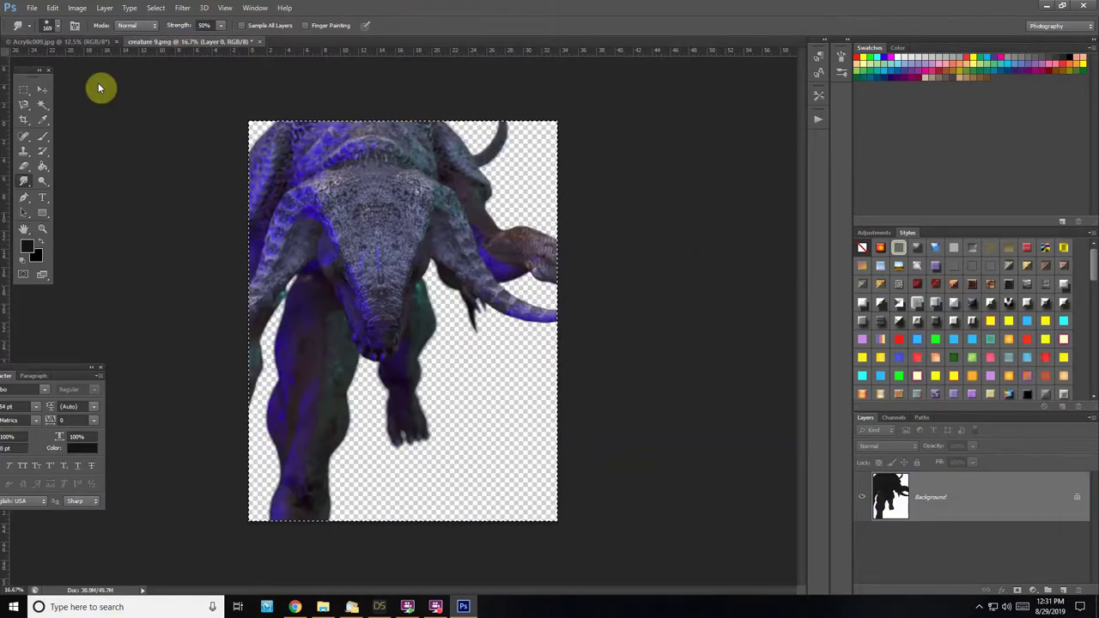
Copy the painting from Acrylic009.jpg and paste it into creature 9.png on a new layer above the creature
click(75, 42)
click(154, 41)
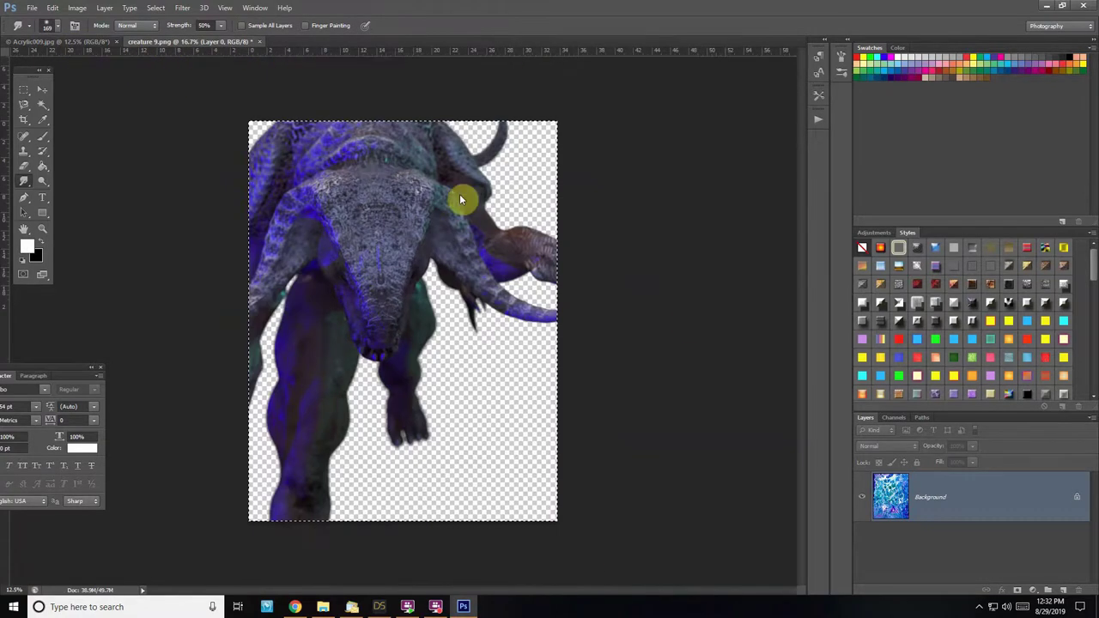
key(ctrl+shift+alt+n)
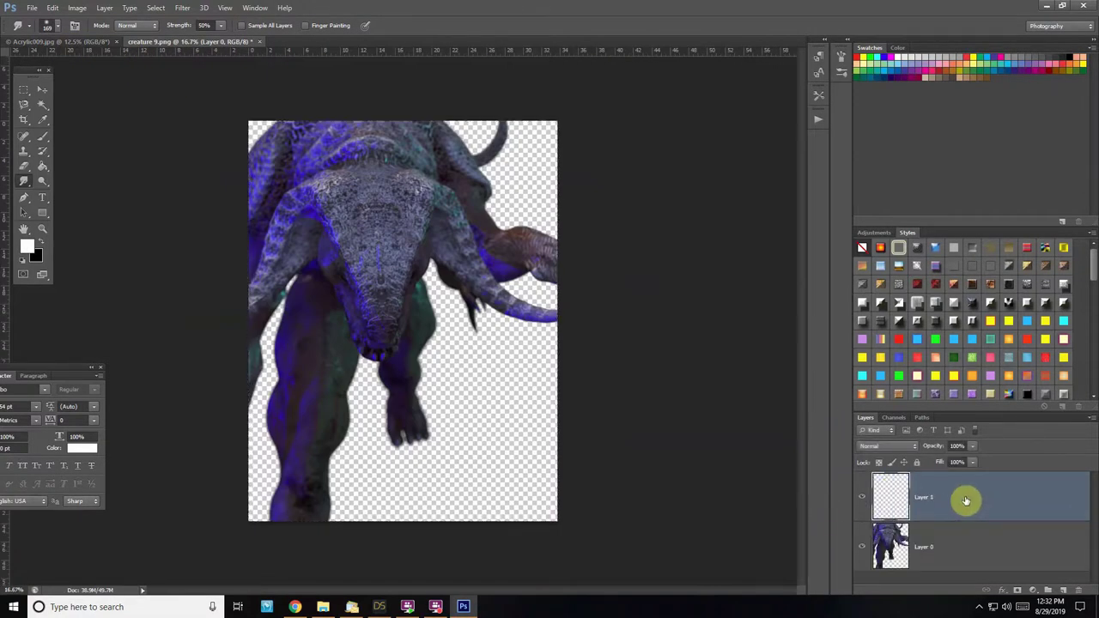
key(ctrl+v)
Scale the pasted painting to about 58.5% in width and height so it fits the canvas, and apply the transform
key(ctrl+t)
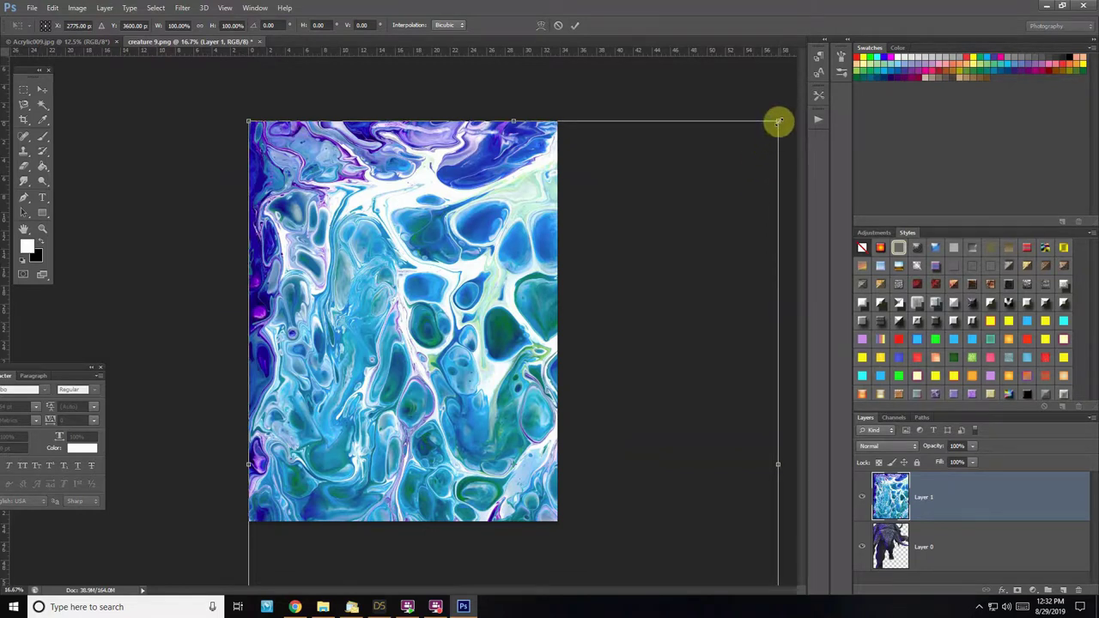
drag(778, 122, 435, 311)
drag(436, 458, 436, 172)
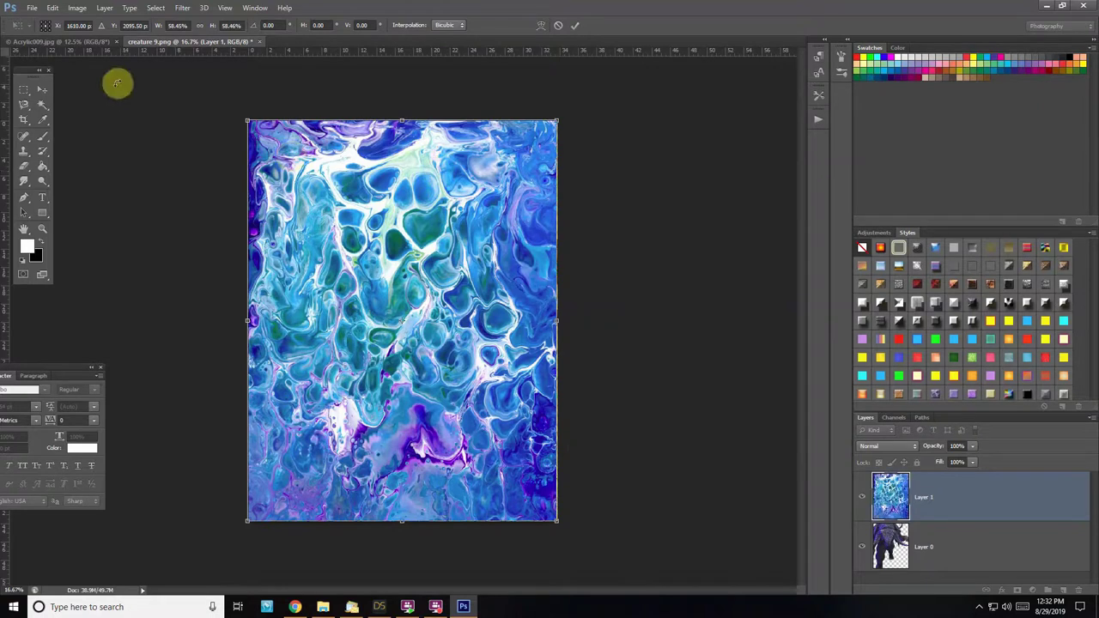
click(42, 90)
click(504, 229)
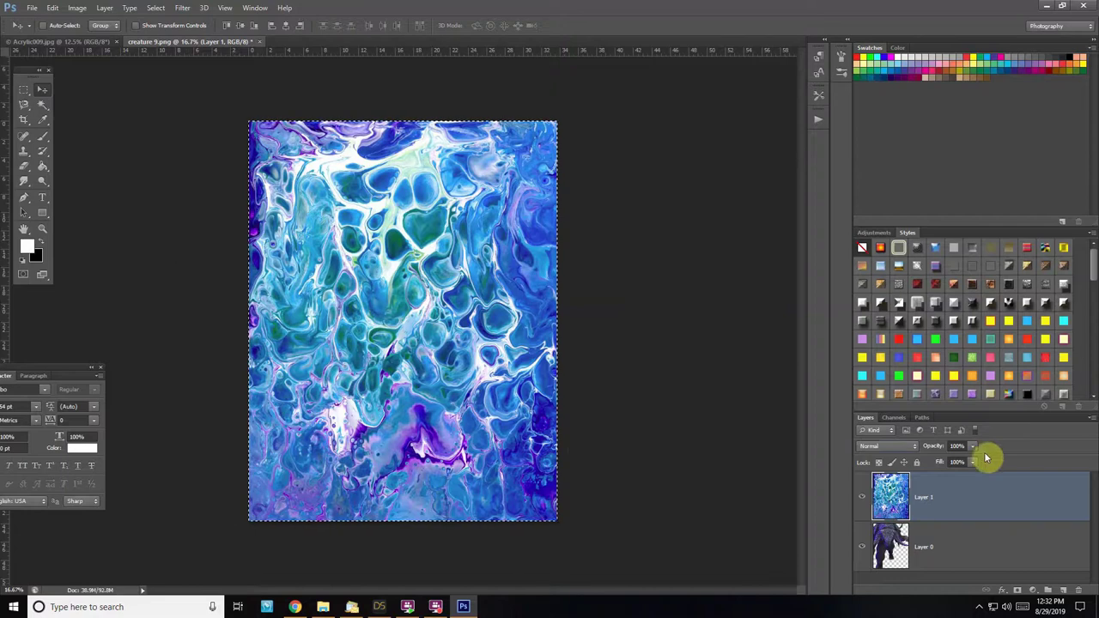
Lower the painting layer's opacity to 43% to preview the creature beneath, and restore it to 100%
drag(951, 469, 963, 464)
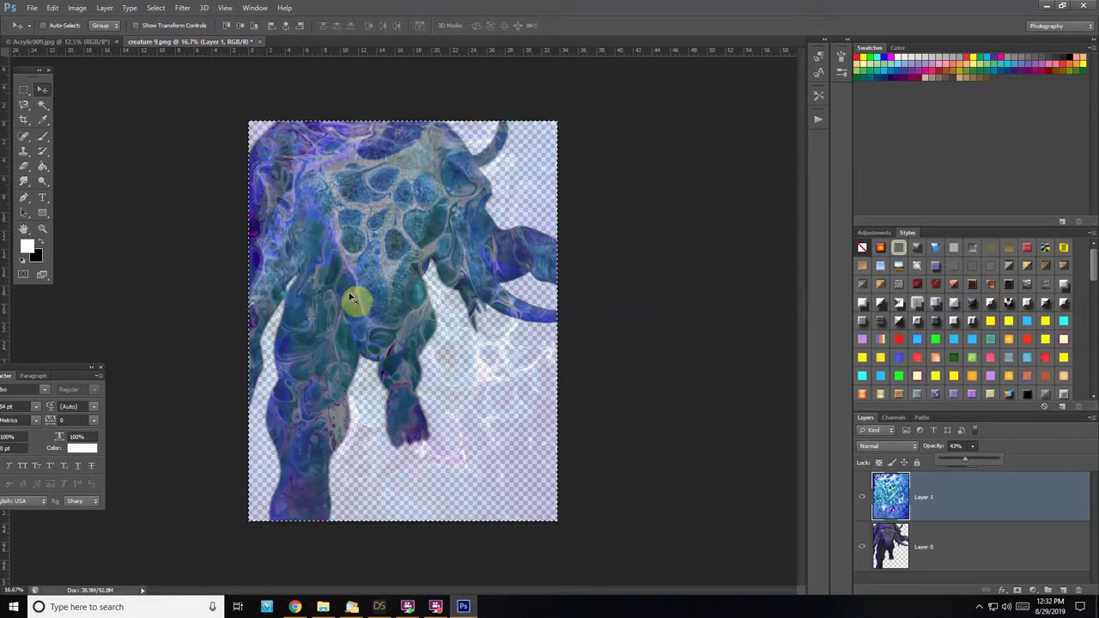
drag(969, 464, 1039, 463)
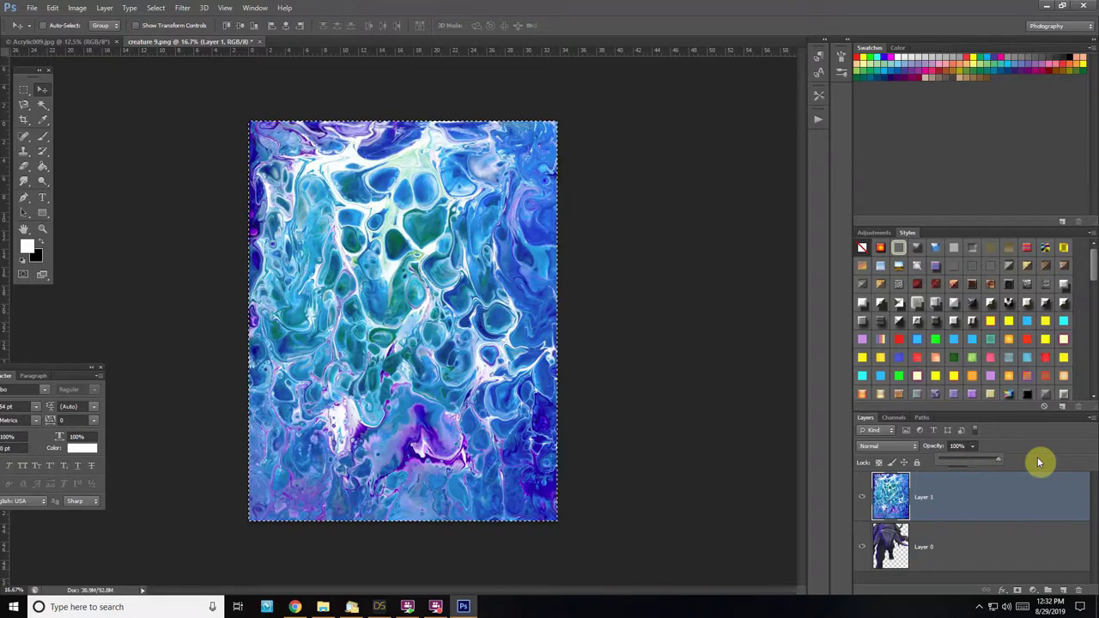
Duplicate the painting layer as Layer 1 copy and move the original Layer 1 below the creature's Layer 0
right_click(981, 503)
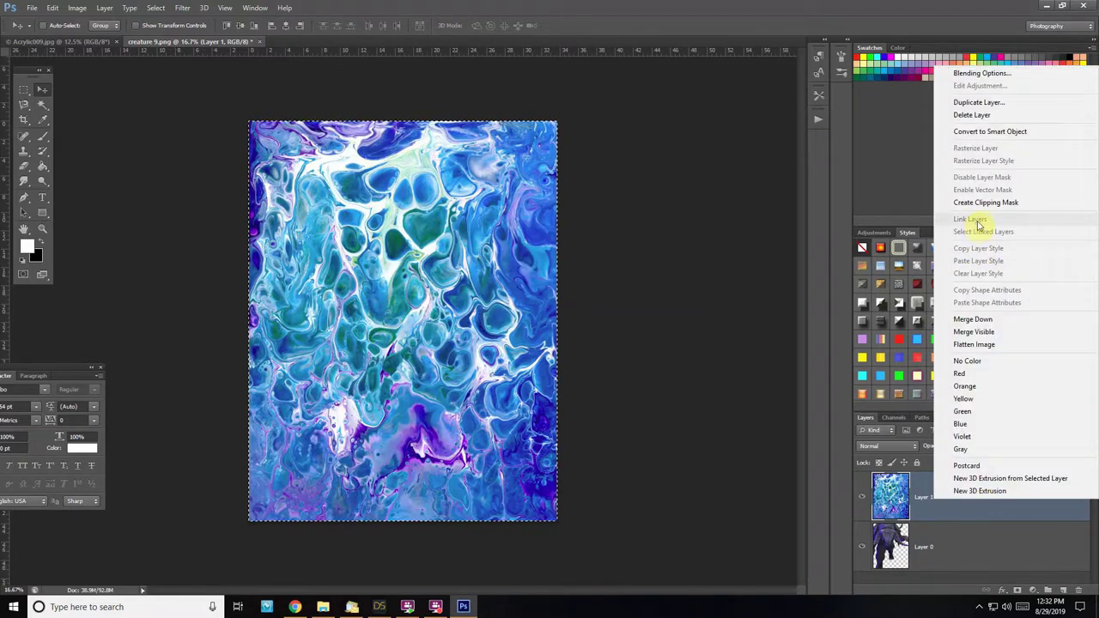
click(965, 104)
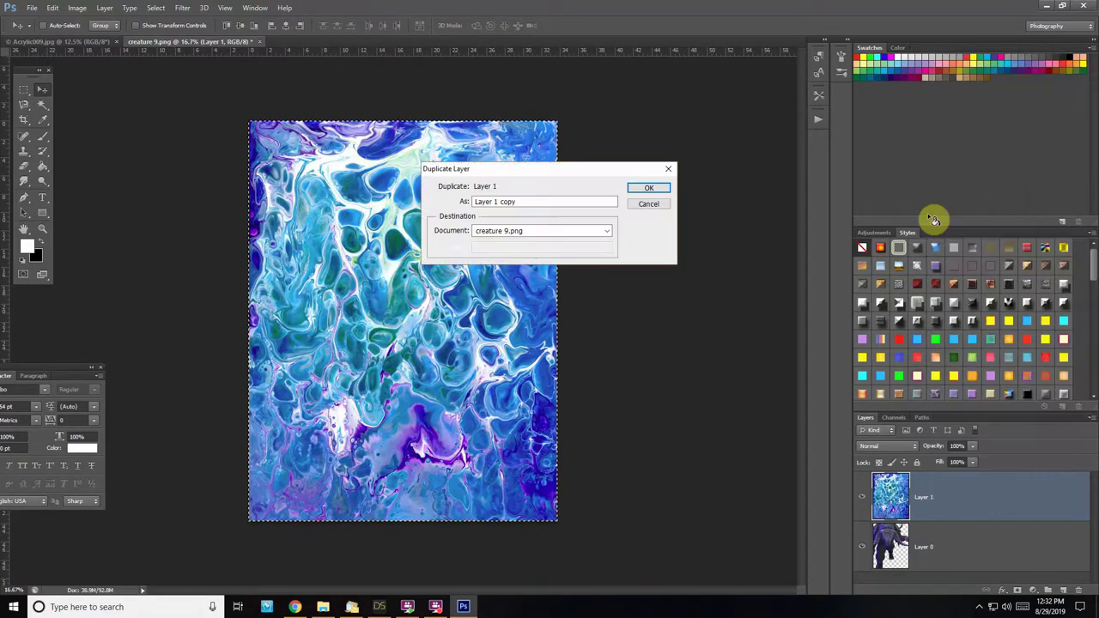
click(655, 187)
scroll(996, 502, down, 1)
drag(975, 493, 974, 562)
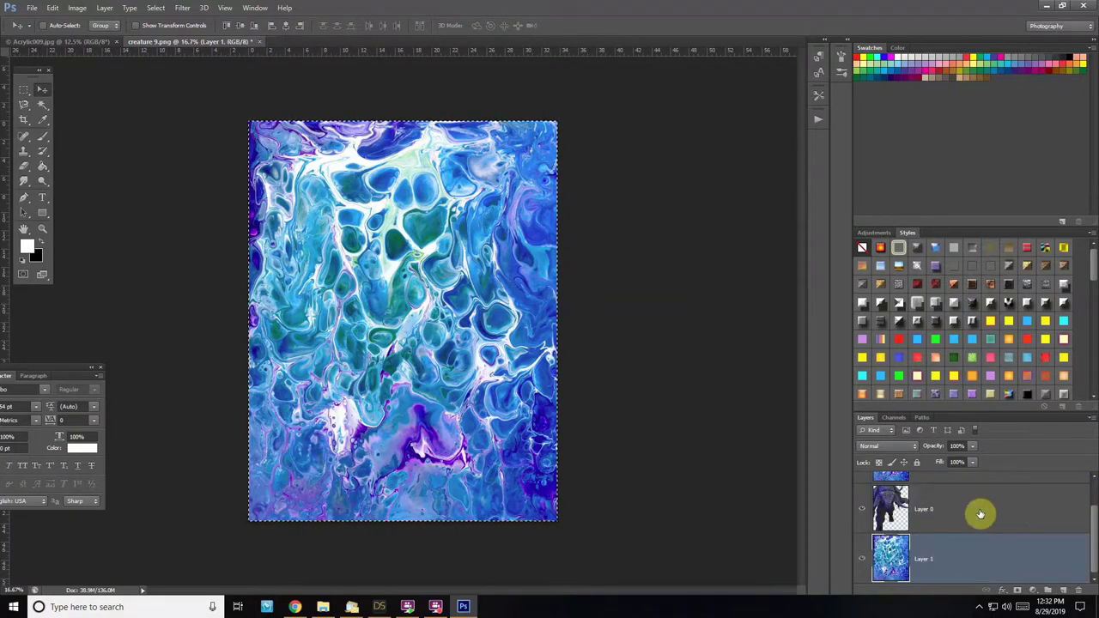
scroll(981, 513, up, 1)
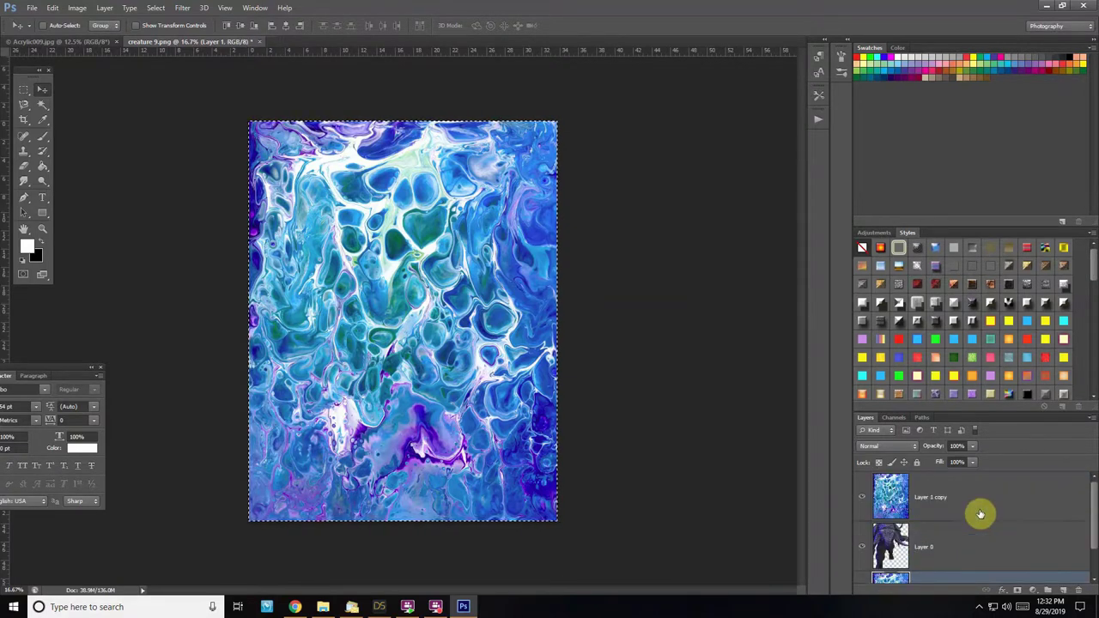
Hide Layer 1 copy and apply a Gaussian Blur to the background painting on Layer 1
click(862, 498)
scroll(963, 521, down, 1)
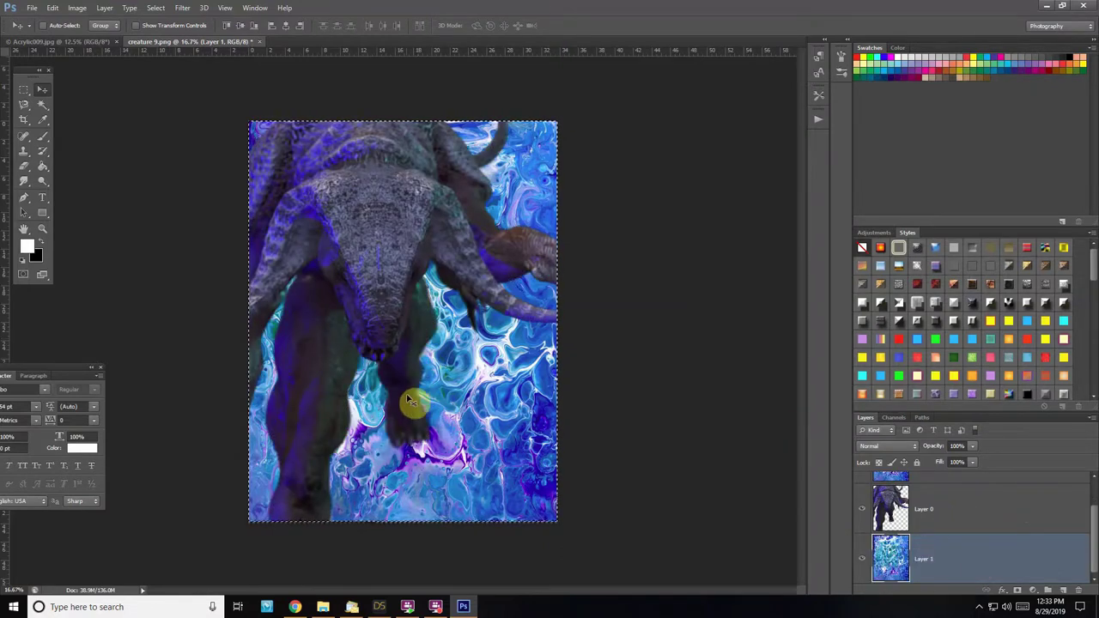
click(204, 9)
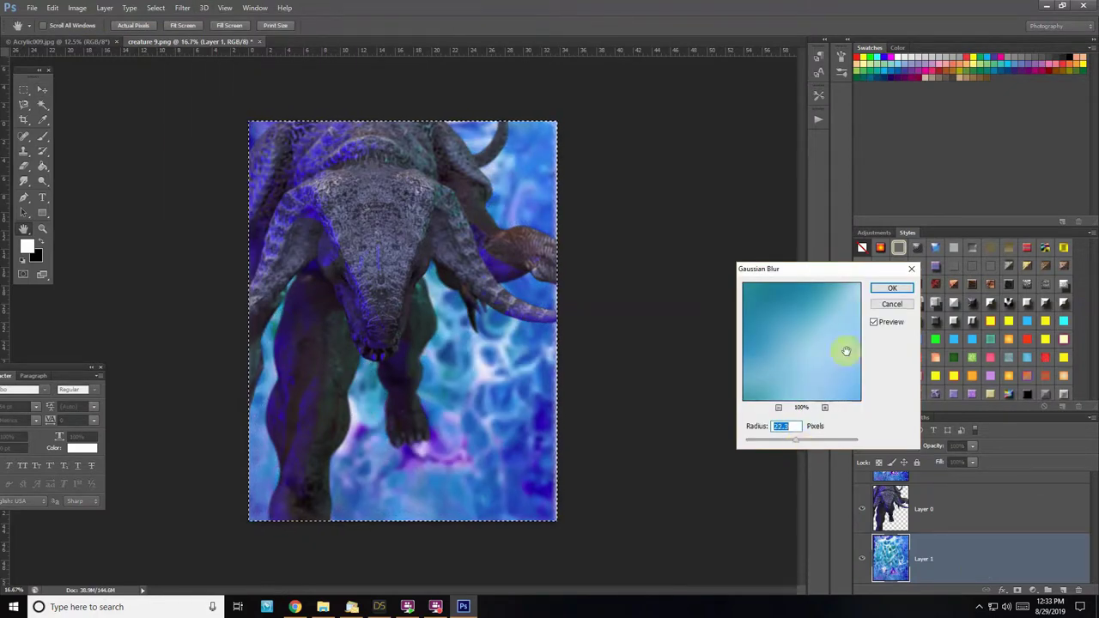
click(892, 290)
Show Layer 1 copy above the creature and set its blending mode to Overlay
alt+drag(986, 542, 871, 505)
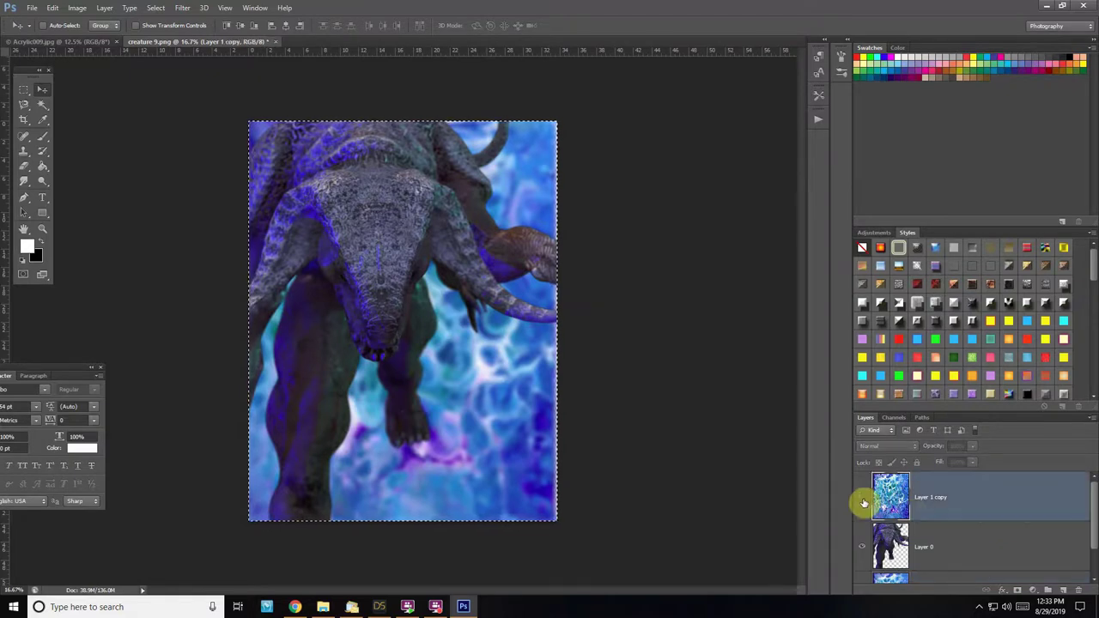
click(863, 504)
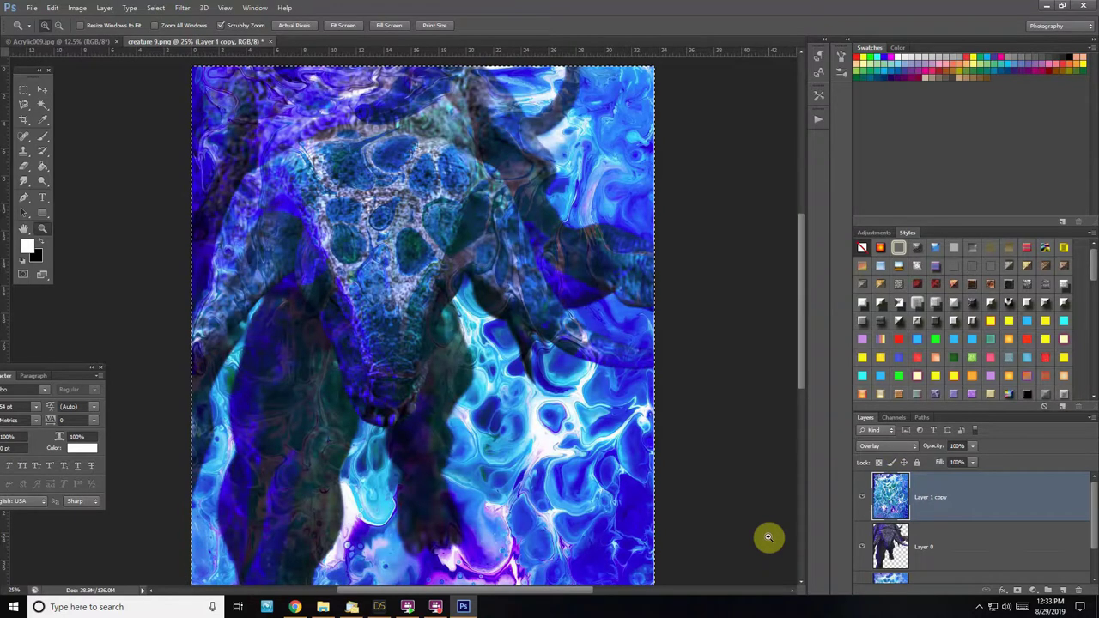
Add a layer mask to Layer 1 copy and brush black over the large painted cells on the creature's head
click(1018, 591)
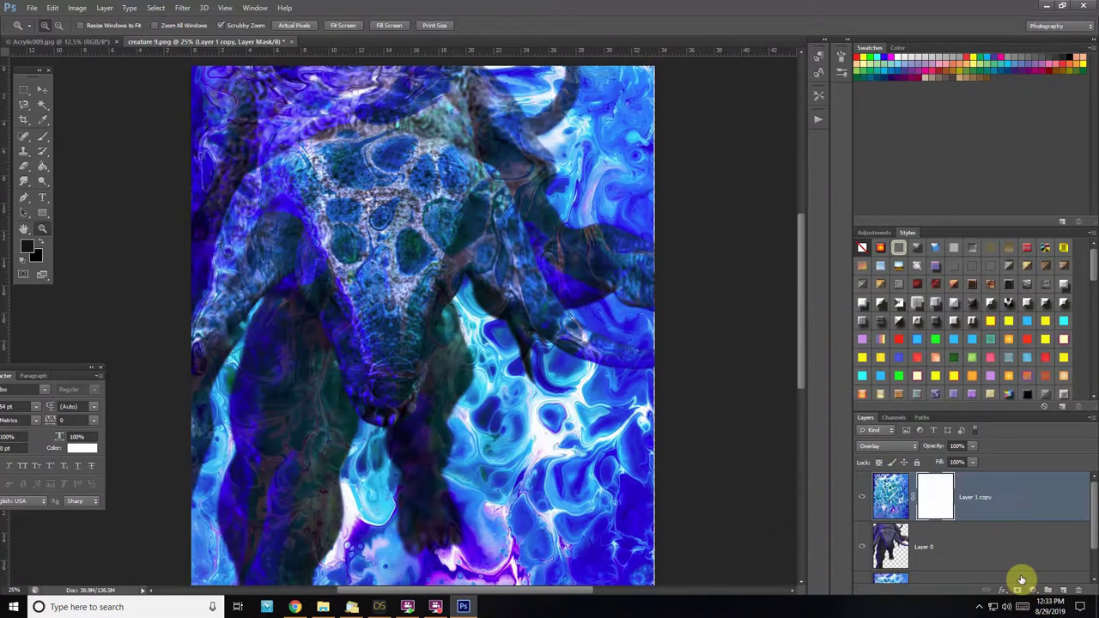
click(37, 243)
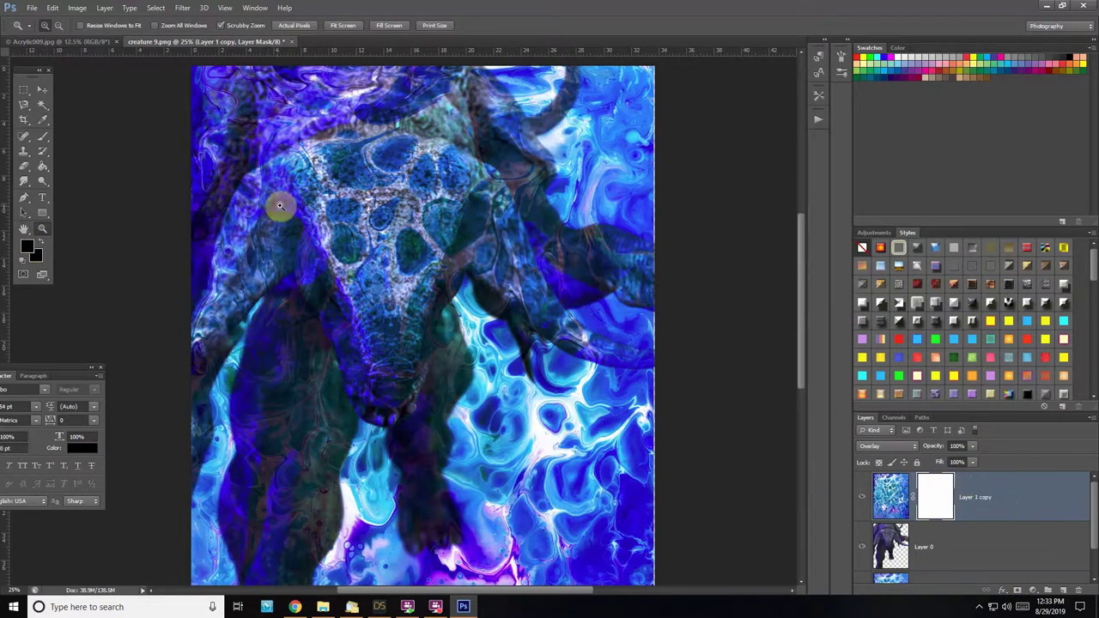
click(43, 136)
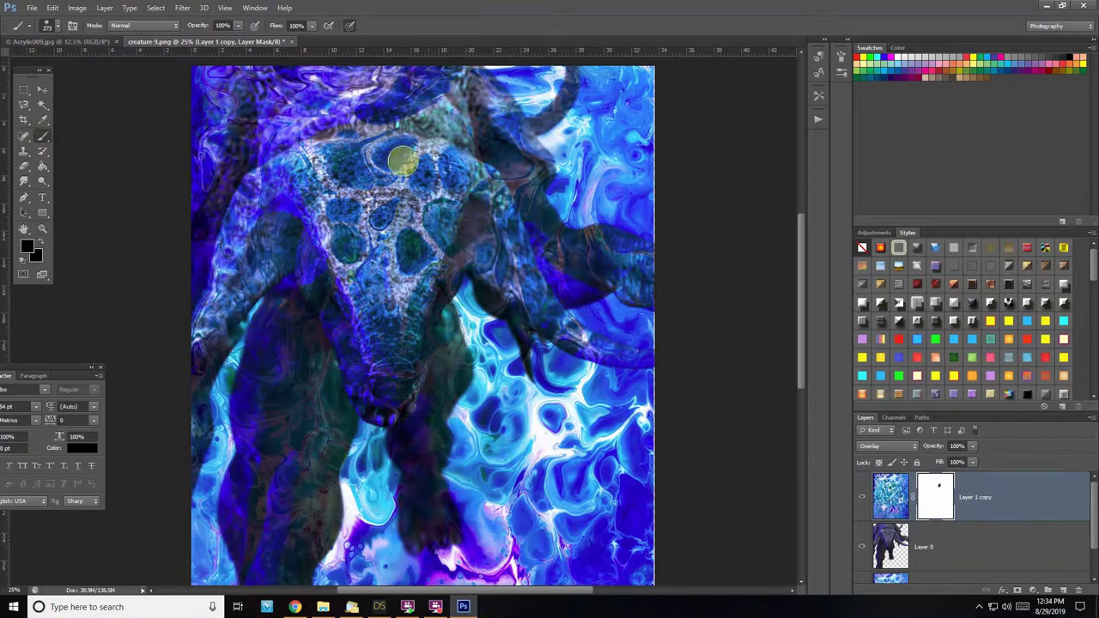
drag(398, 153, 337, 172)
mouse_move(343, 212)
mouse_down()
mouse_move(346, 235)
mouse_move(415, 252)
mouse_move(407, 245)
mouse_up()
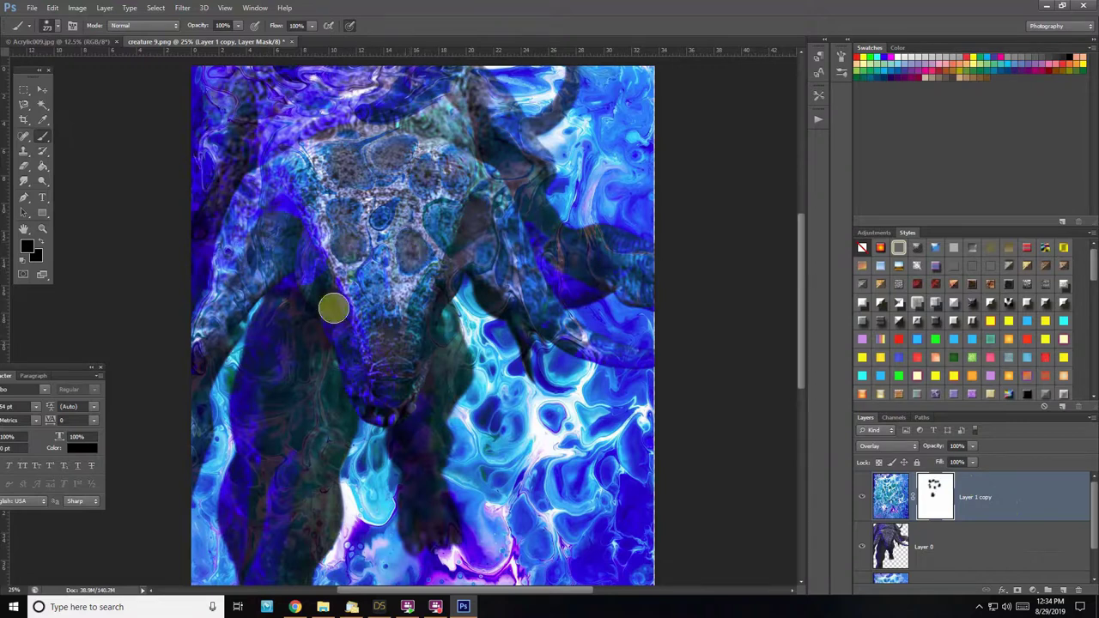
Reduce the brush size and mask the painting along the tusk and over the remaining cells on the head
alt+right_drag(535, 318, 515, 318)
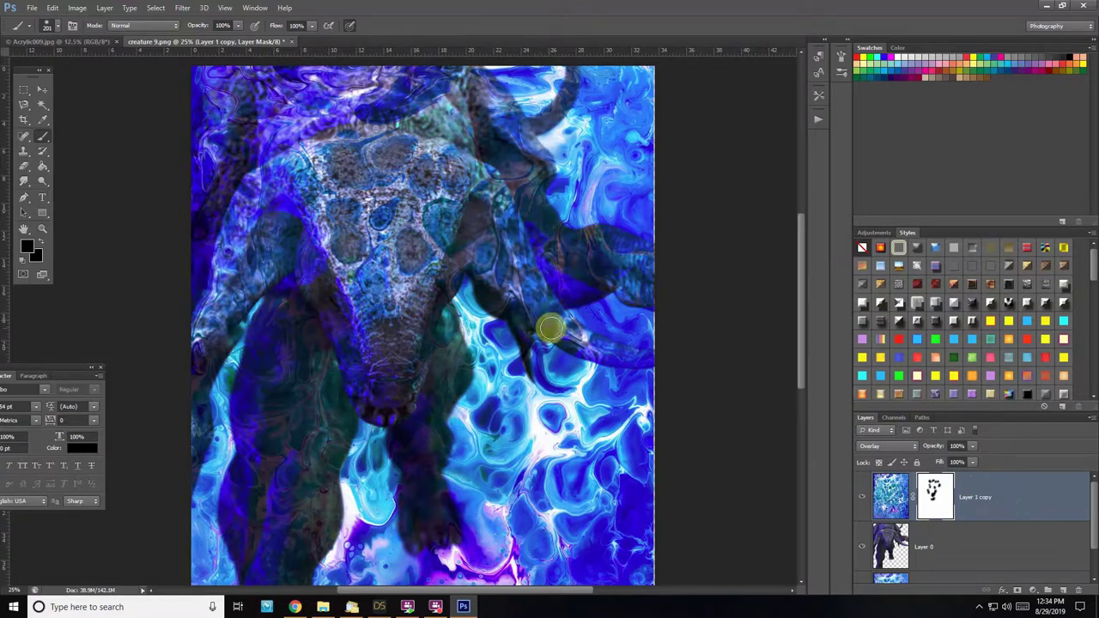
drag(574, 347, 605, 352)
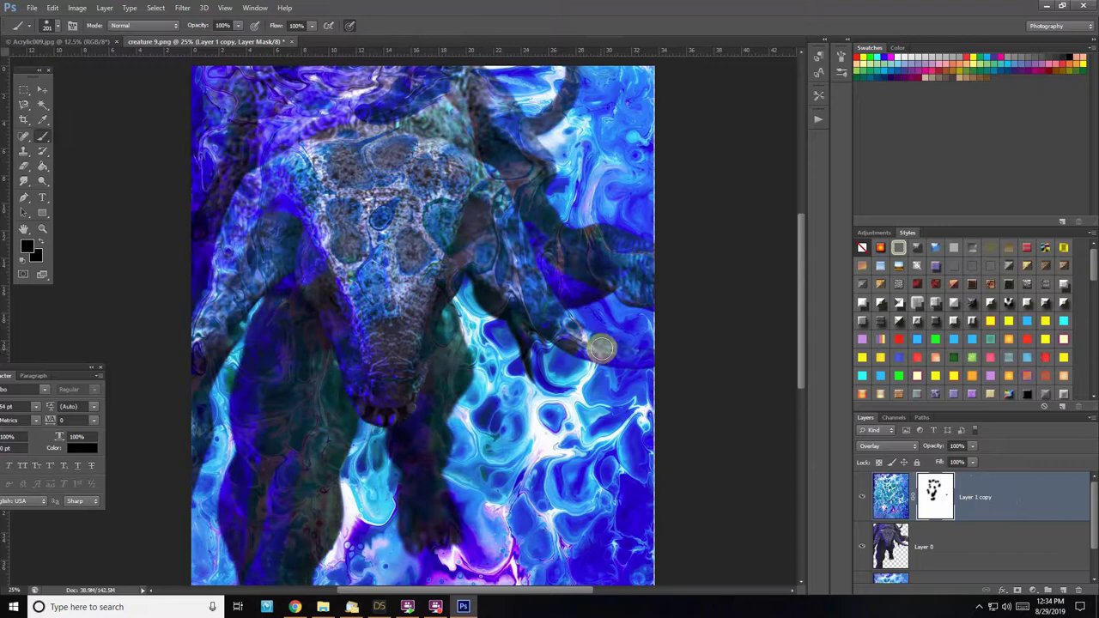
mouse_move(280, 219)
mouse_down()
mouse_move(280, 165)
mouse_move(301, 255)
mouse_move(441, 304)
mouse_move(444, 218)
mouse_move(347, 264)
mouse_move(536, 311)
mouse_move(555, 318)
mouse_move(535, 326)
mouse_move(518, 309)
mouse_move(583, 354)
mouse_move(509, 239)
mouse_up()
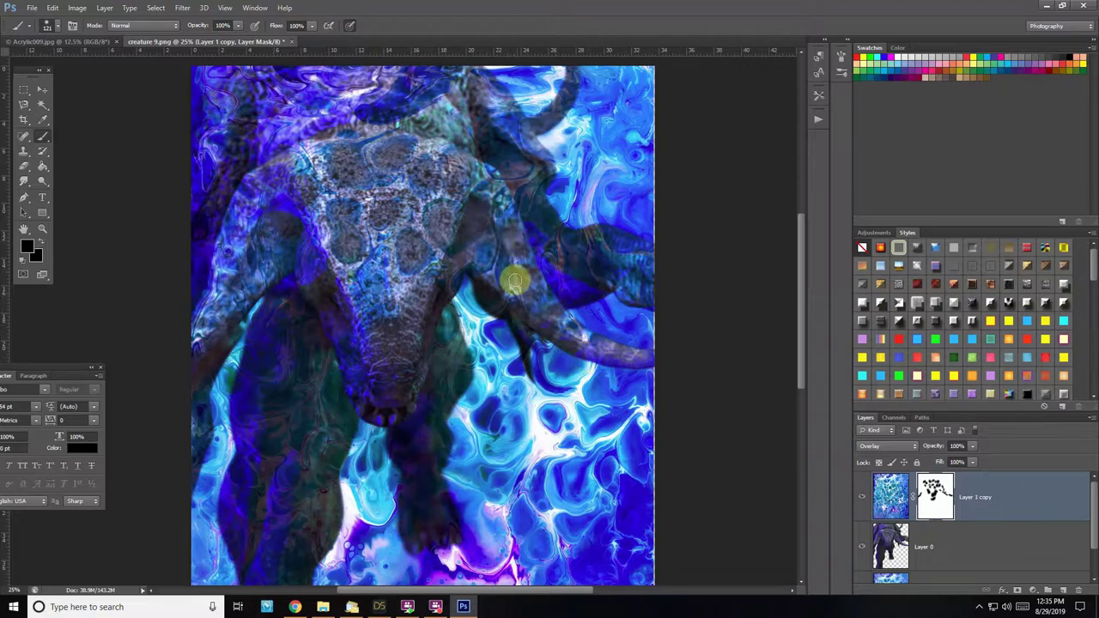
Switch to white with a 73 px brush and restore thin painted stripes along the tusk and across the head
click(23, 263)
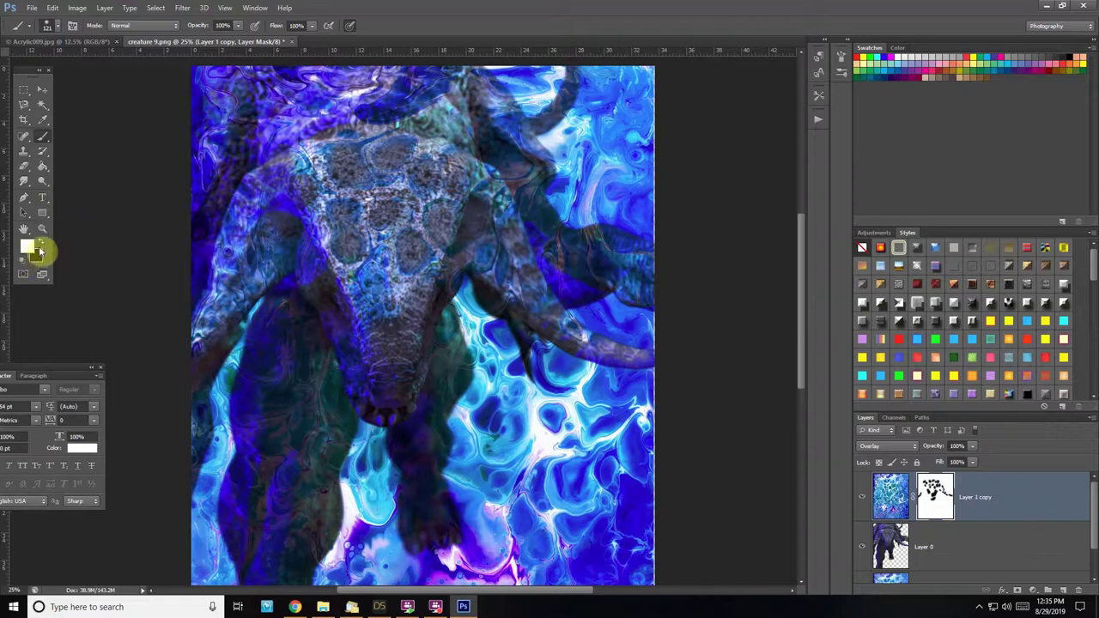
alt+right_drag(514, 241, 507, 244)
mouse_move(523, 233)
mouse_down()
mouse_move(516, 241)
mouse_move(458, 206)
mouse_move(429, 147)
mouse_up()
Duplicate Layer 1 copy as Layer 1 copy 2 and delete the duplicate's layer mask
click(891, 496)
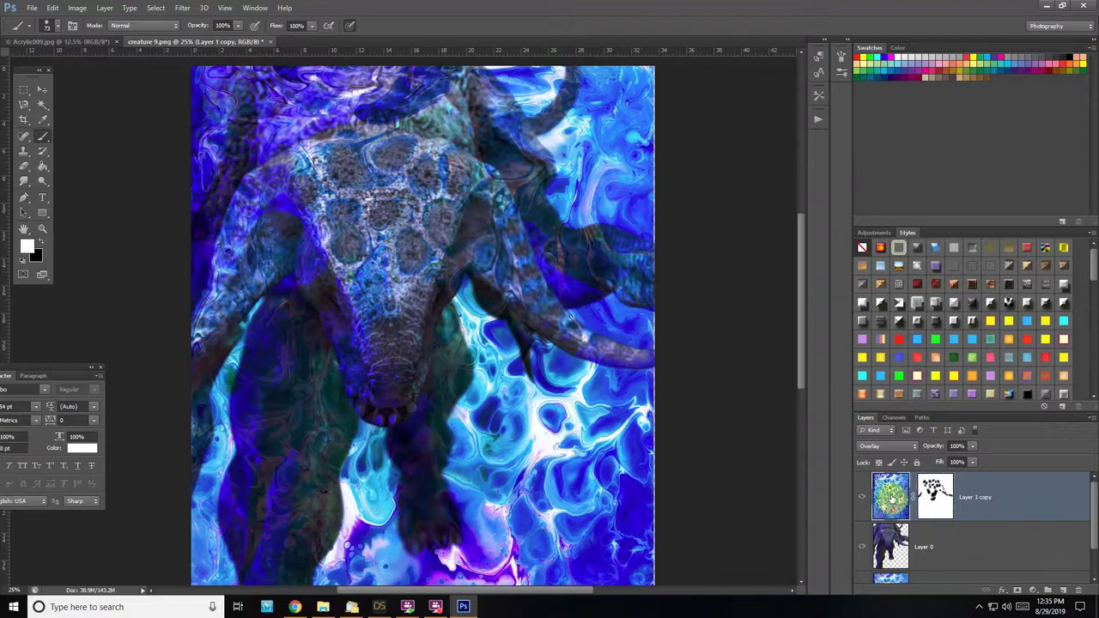
right_click(892, 496)
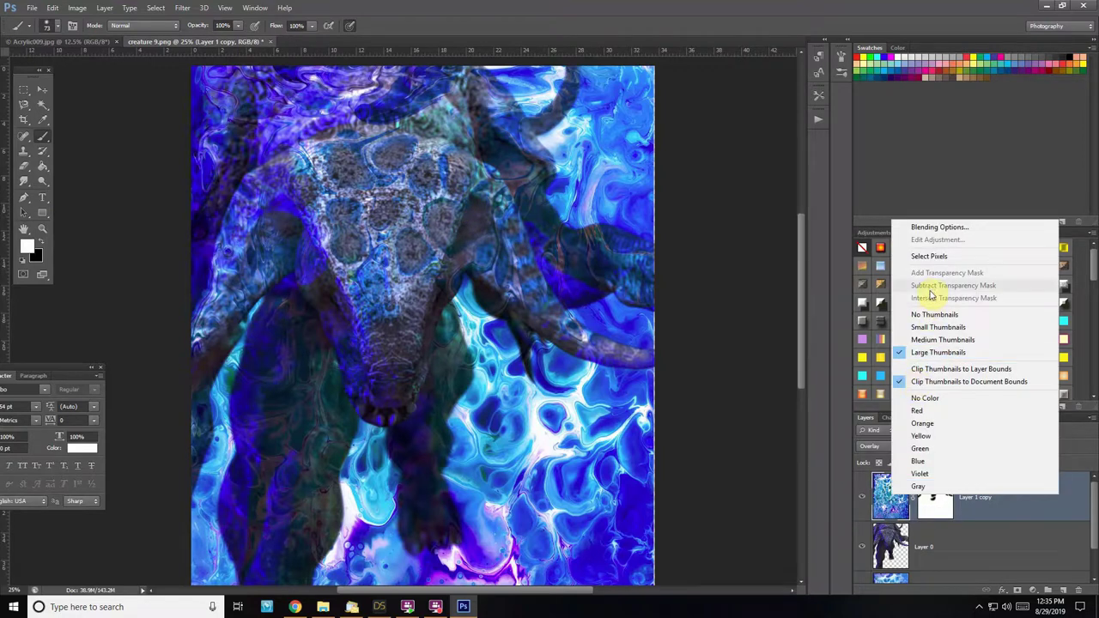
click(1034, 512)
right_click(894, 490)
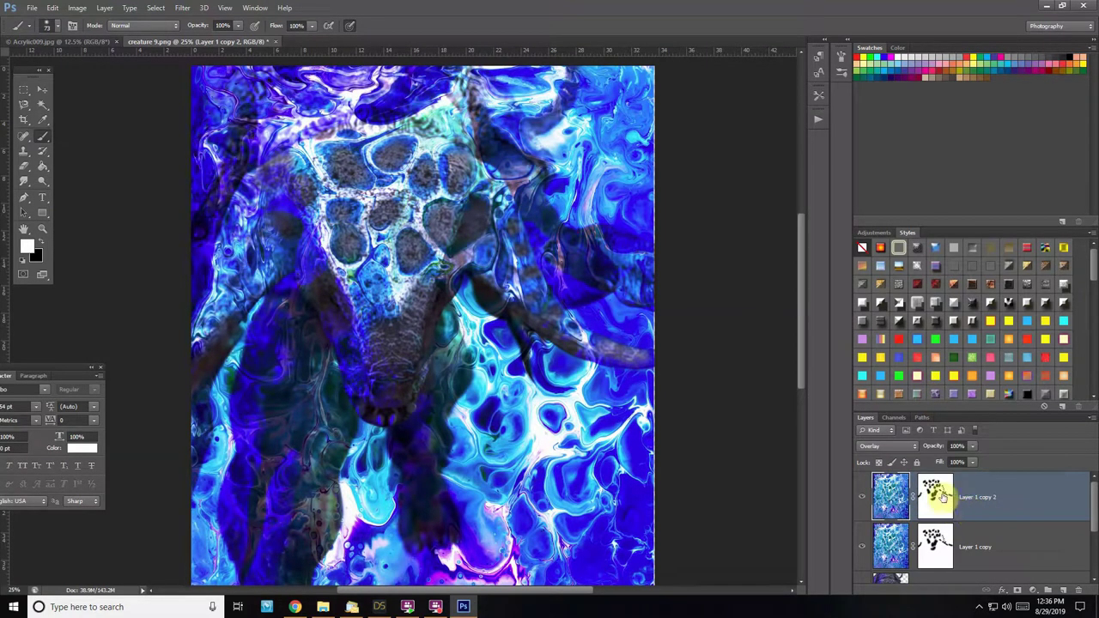
right_click(944, 497)
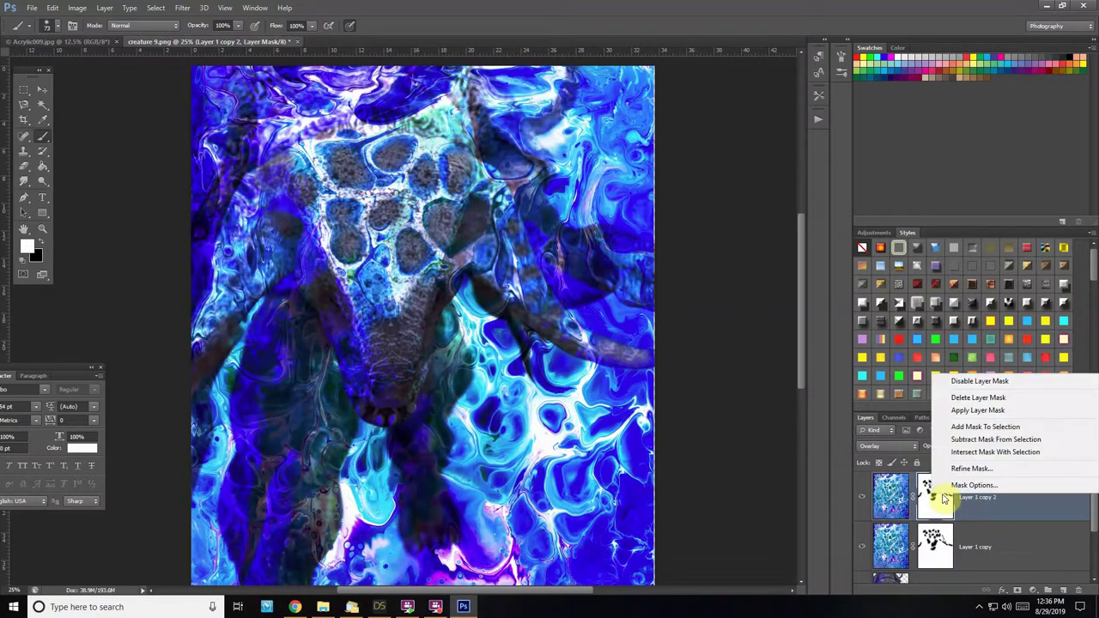
click(985, 400)
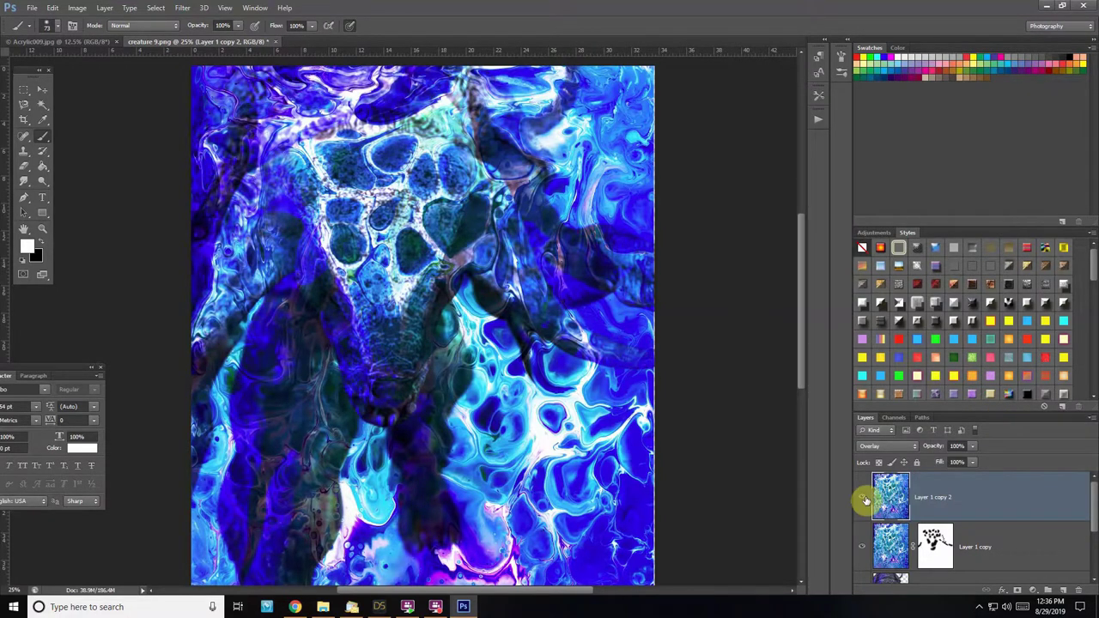
Compare the image with Layer 1 copy 2 hidden and shown, and set that layer's blending mode to Soft Light
click(863, 499)
click(864, 500)
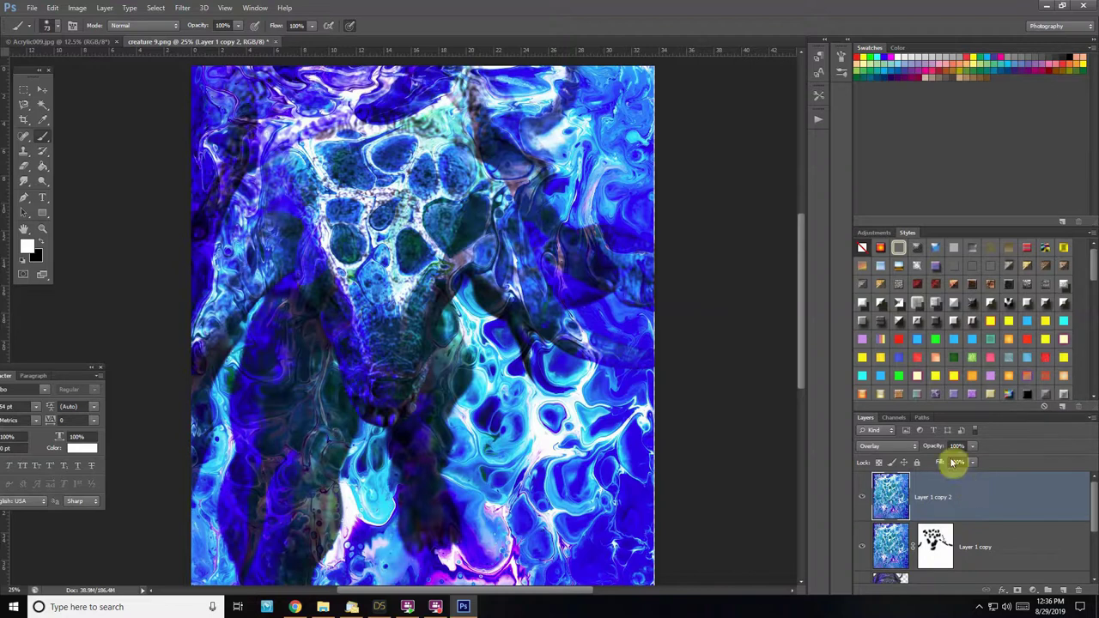
scroll(908, 448, down, 1)
click(972, 447)
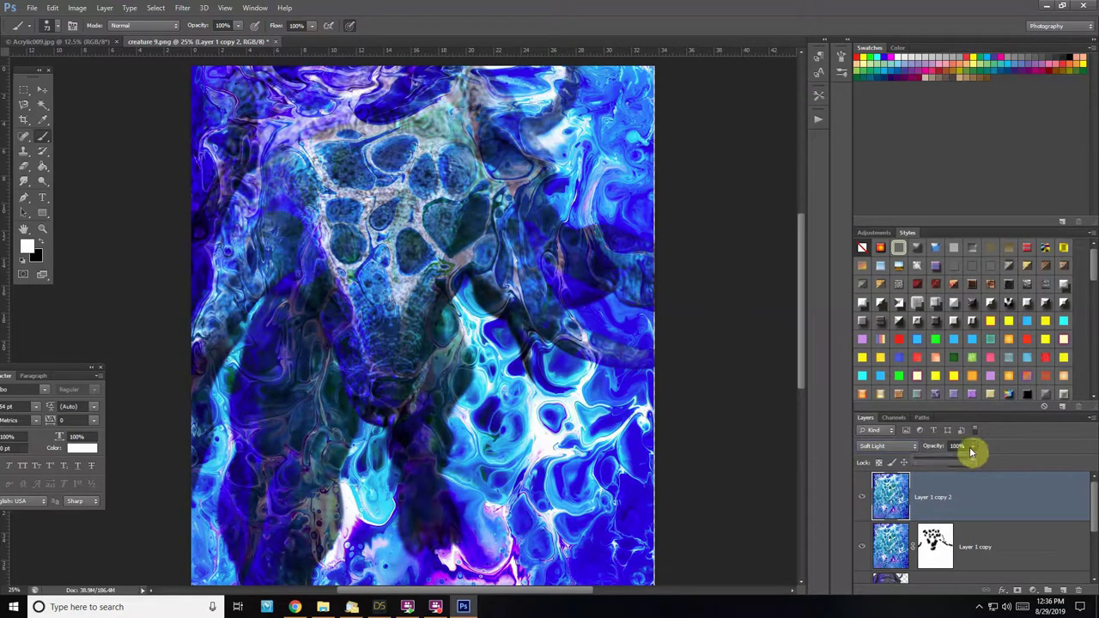
Target Layer 1 copy's mask and set up a black brush of 369 px
click(1084, 527)
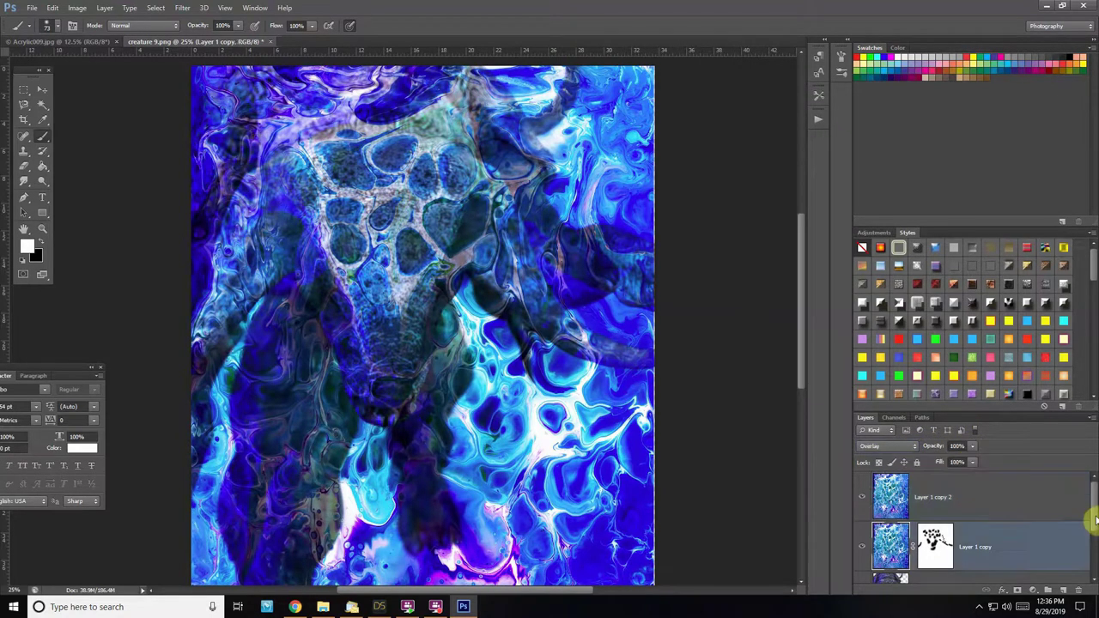
mouse_move(1095, 522)
mouse_down()
mouse_move(1094, 550)
mouse_move(1091, 529)
mouse_up()
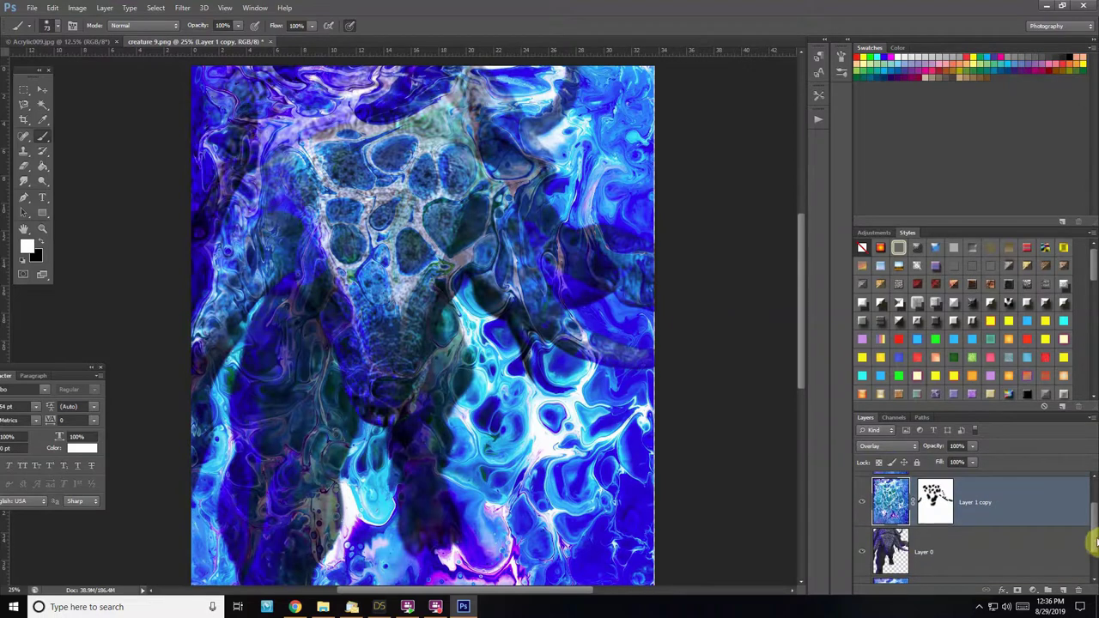
click(942, 516)
key(x)
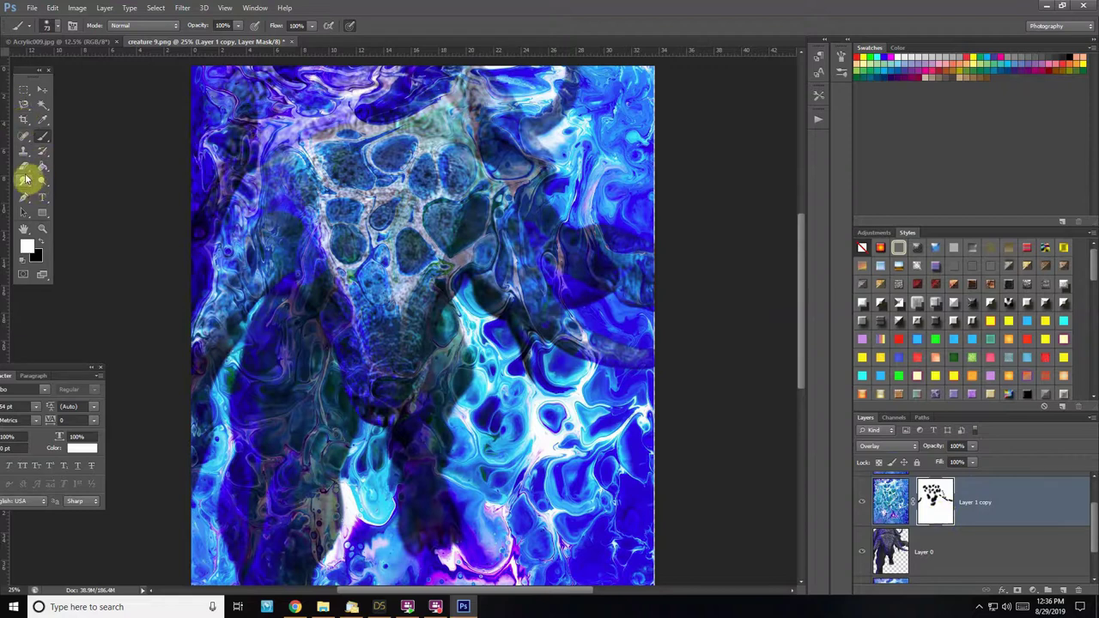
alt+right_drag(221, 297, 247, 304)
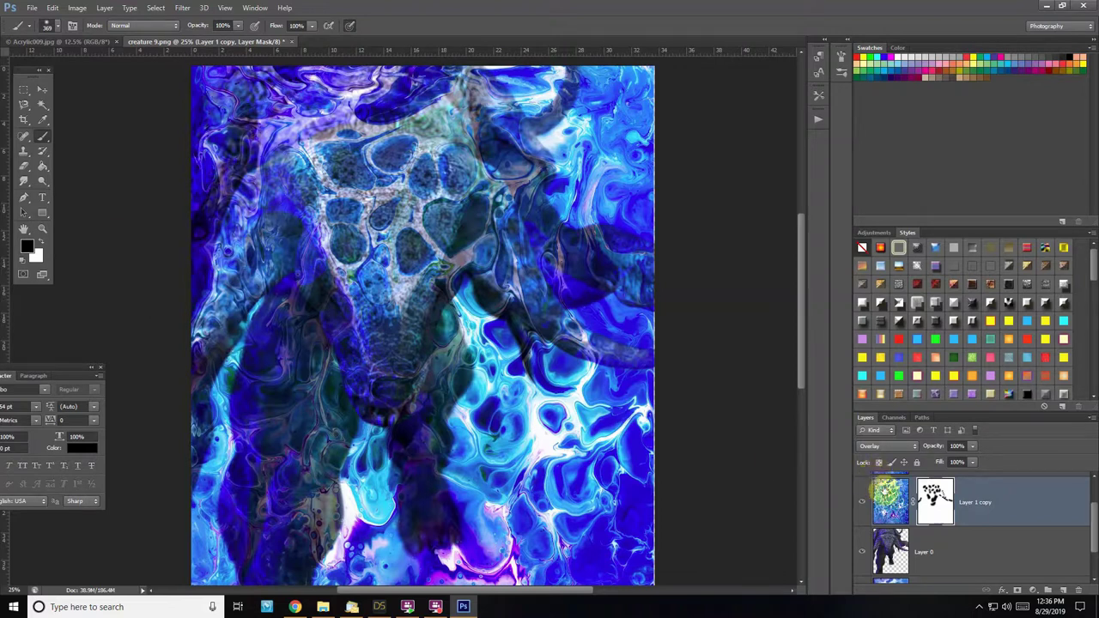
Brush white over the background on Layer 1 copy's image instead of its mask, and undo the stroke
click(890, 497)
mouse_move(546, 443)
mouse_down()
mouse_move(648, 562)
mouse_move(644, 541)
mouse_move(605, 563)
mouse_move(528, 552)
mouse_move(515, 503)
mouse_move(479, 497)
mouse_move(473, 443)
mouse_move(502, 363)
mouse_move(487, 344)
mouse_move(535, 381)
mouse_move(660, 404)
mouse_move(578, 569)
mouse_up()
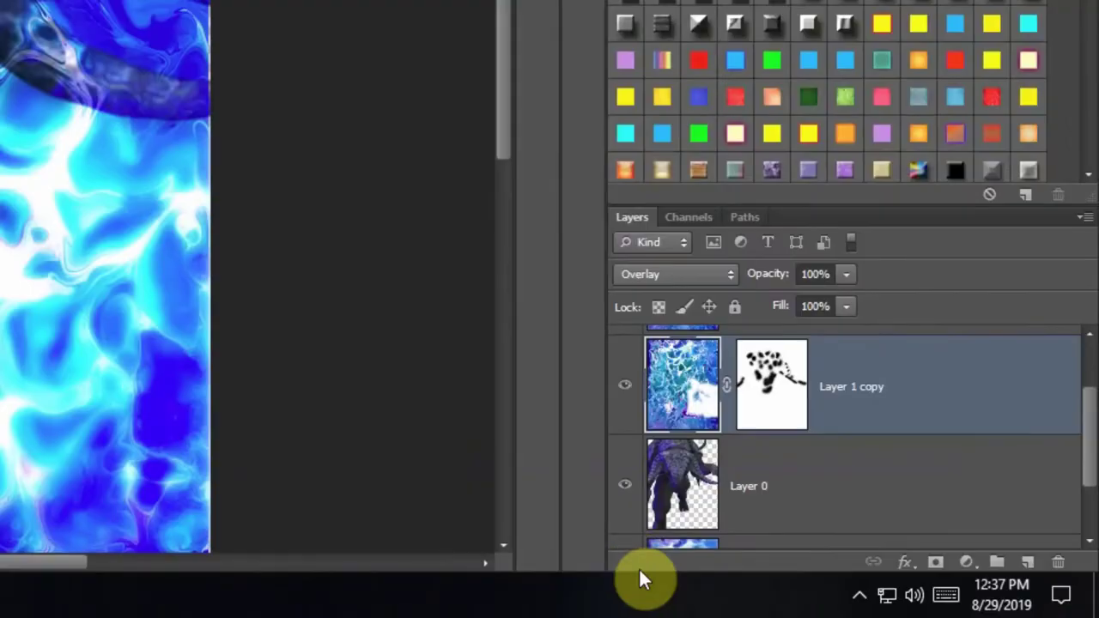
click(695, 389)
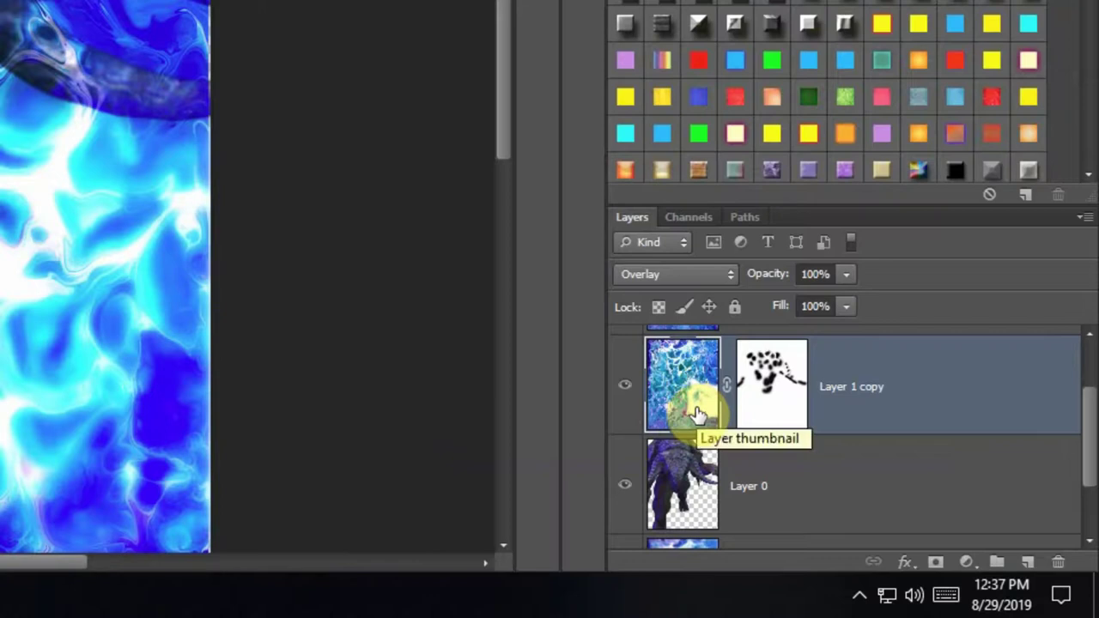
drag(696, 411, 698, 413)
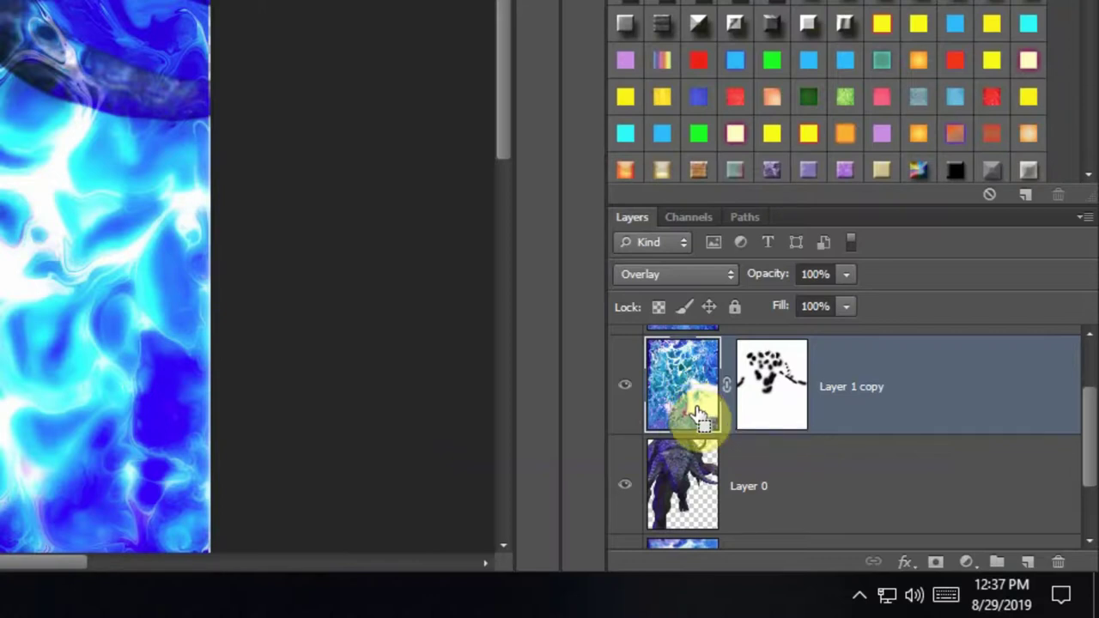
key(ctrl+z)
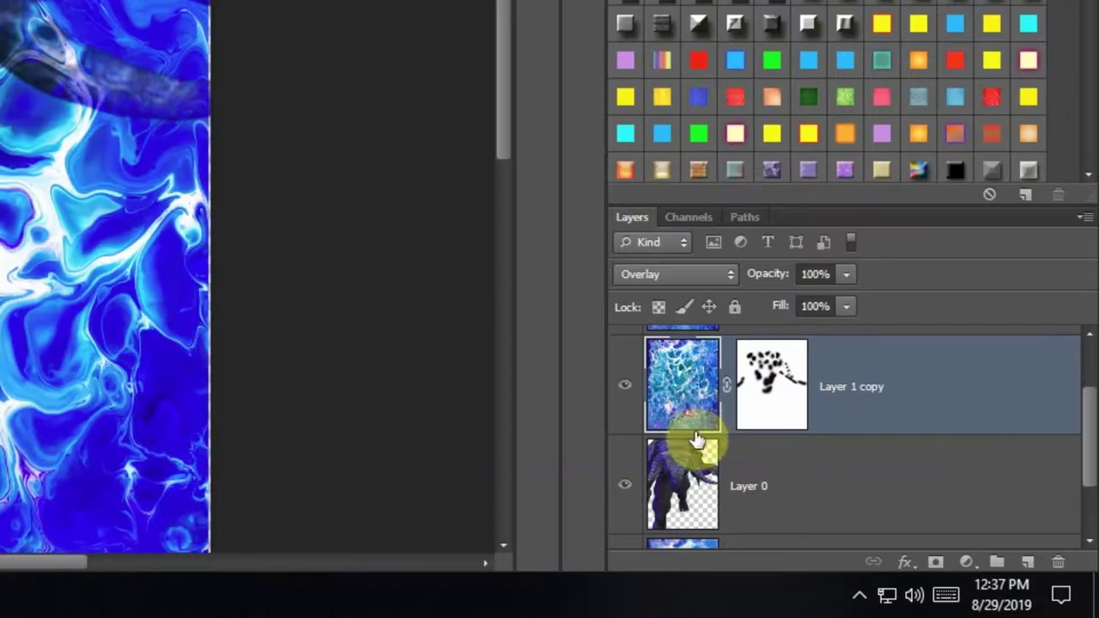
Select Layer 1 copy's mask and brush black over the background around and between the creature's legs
click(788, 426)
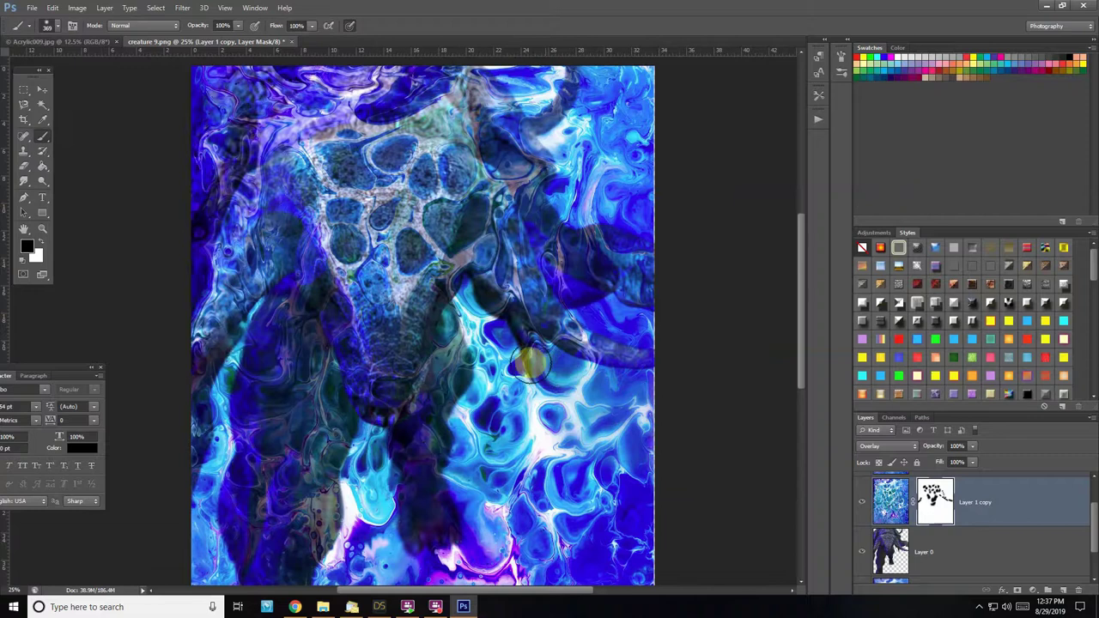
mouse_move(472, 330)
mouse_down()
mouse_move(498, 392)
mouse_move(473, 434)
mouse_move(515, 520)
mouse_move(567, 508)
mouse_move(633, 466)
mouse_move(635, 490)
mouse_move(562, 554)
mouse_move(522, 517)
mouse_move(434, 571)
mouse_move(404, 571)
mouse_move(380, 559)
mouse_move(369, 447)
mouse_move(364, 490)
mouse_move(380, 569)
mouse_move(376, 483)
mouse_move(258, 328)
mouse_up()
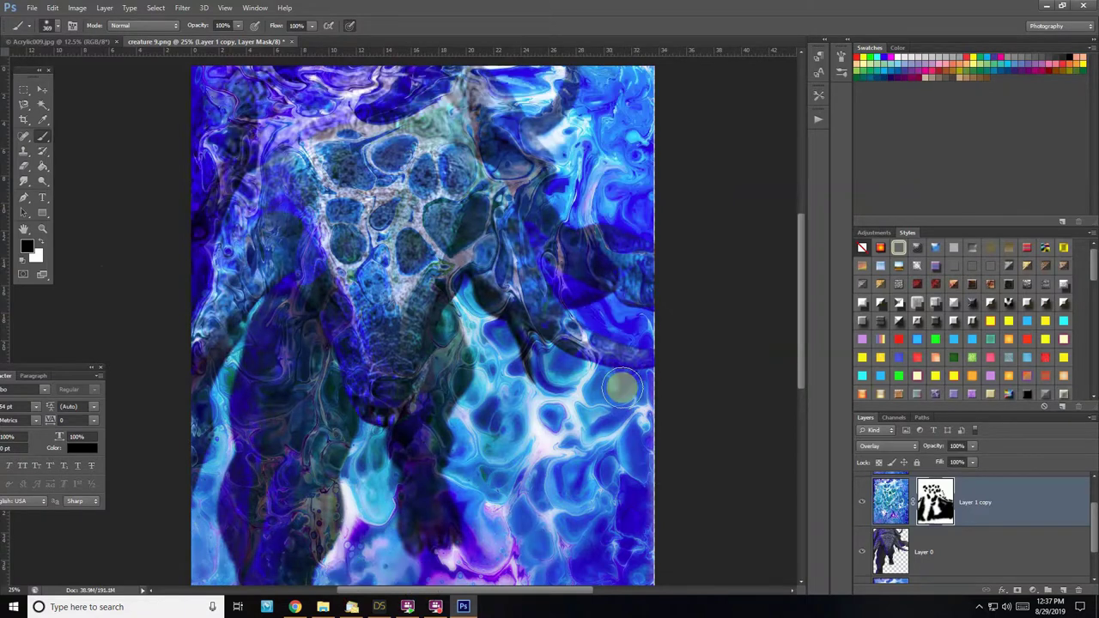
Hide and show Layer 1 and Layer 1 copy 2 in turn to examine what the mask removes around the creature
drag(1087, 526, 1094, 559)
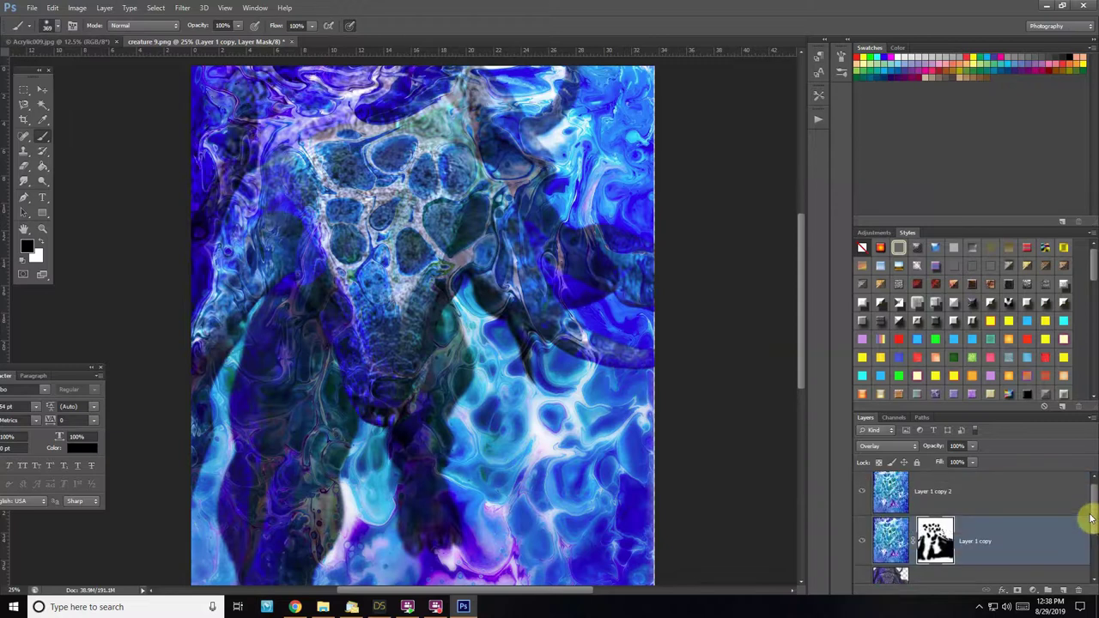
click(862, 559)
scroll(912, 522, up, 3)
click(861, 500)
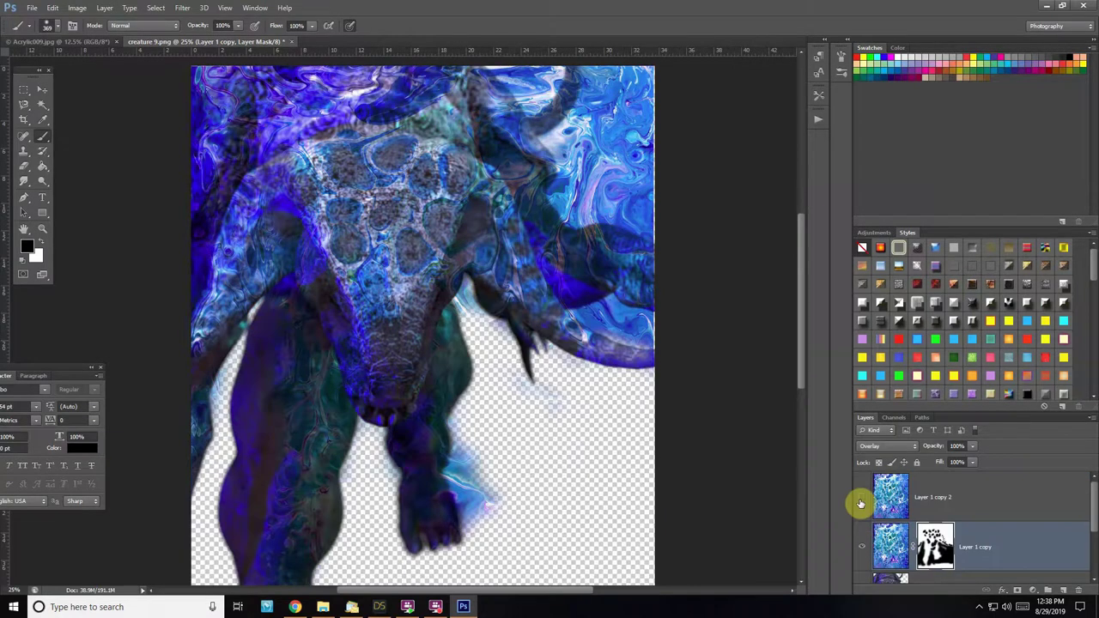
click(861, 503)
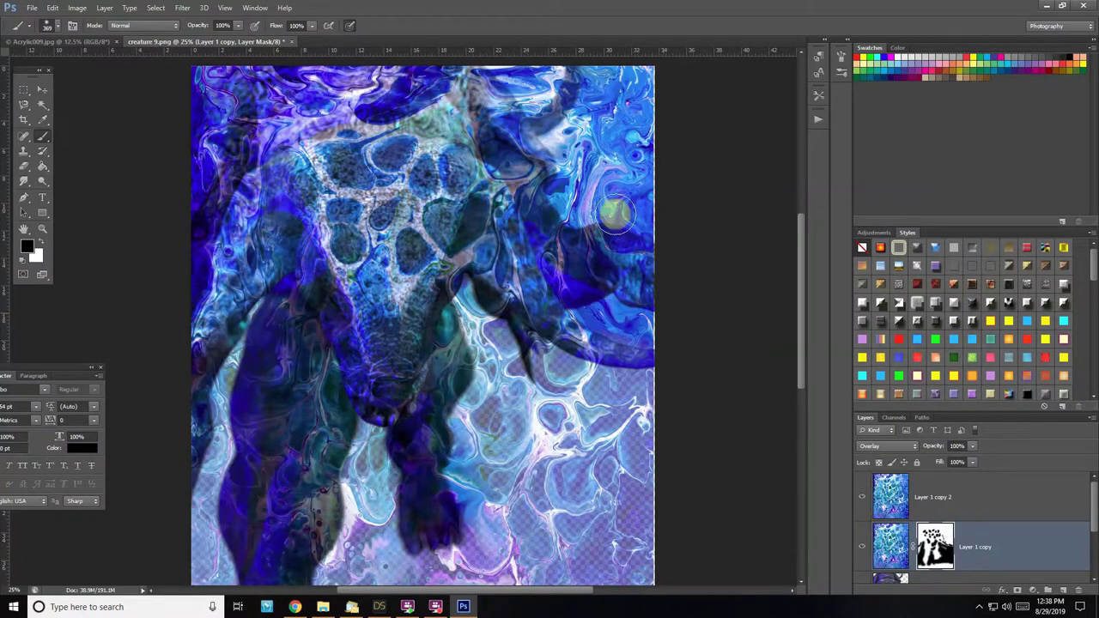
scroll(864, 554, down, 3)
click(863, 560)
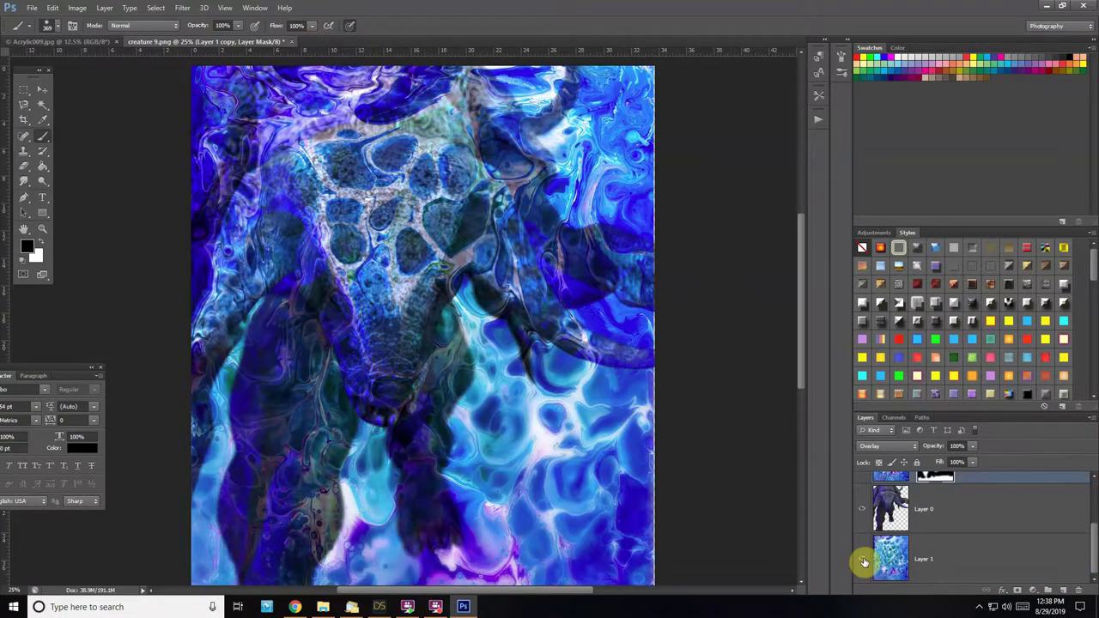
On Layer 1 copy's mask, paint white with a much smaller brush over the creature's legs, arm and shoulder edges
key(ctrl+z)
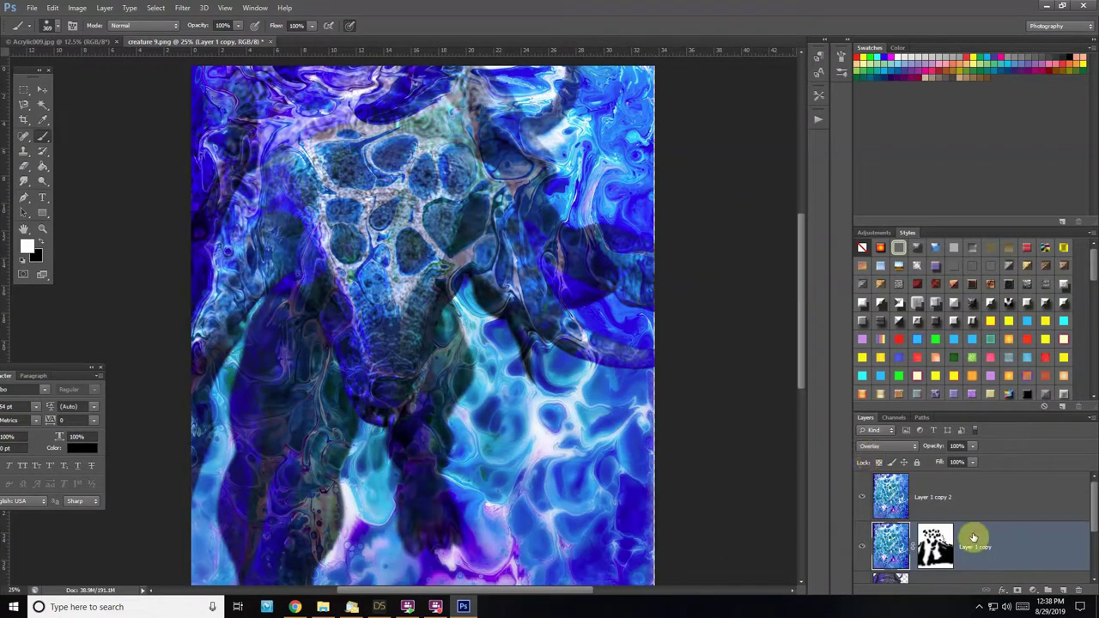
click(945, 546)
key(x)
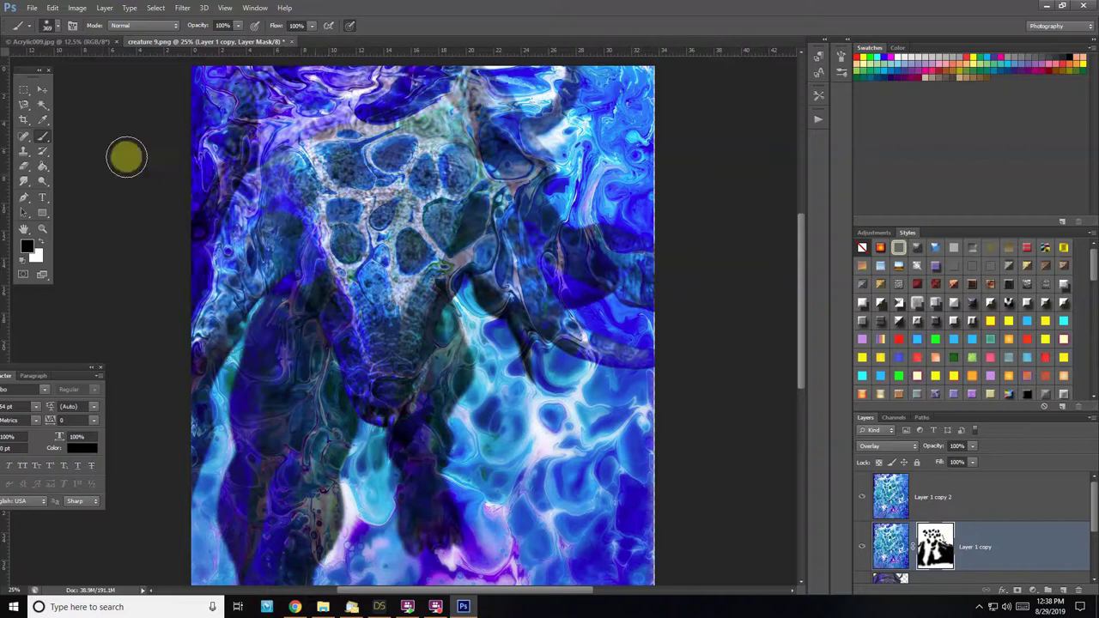
click(40, 242)
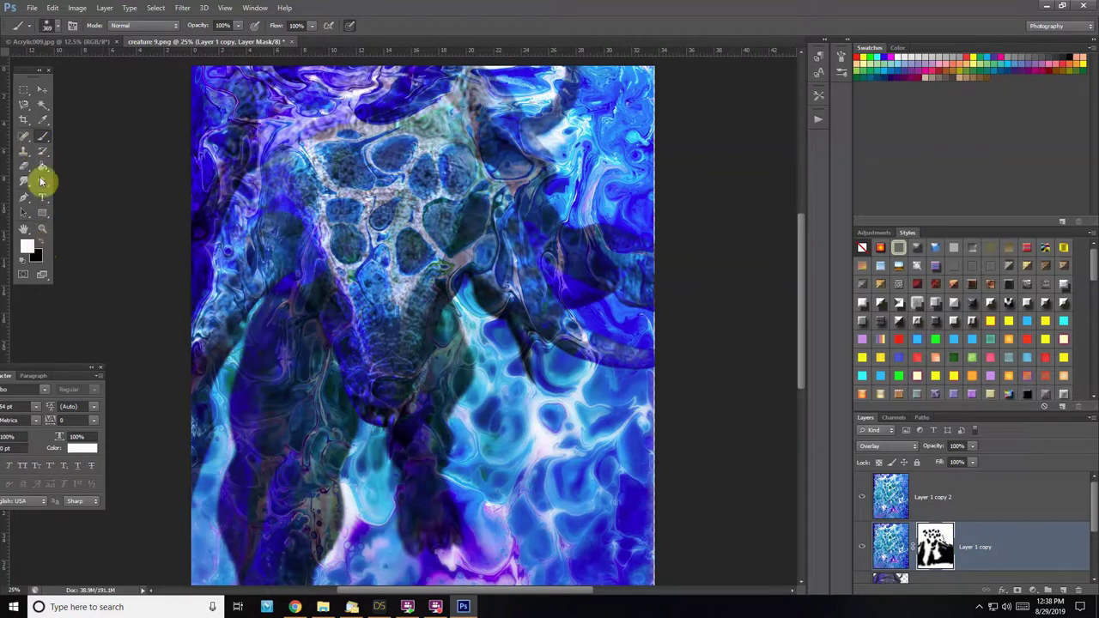
click(309, 212)
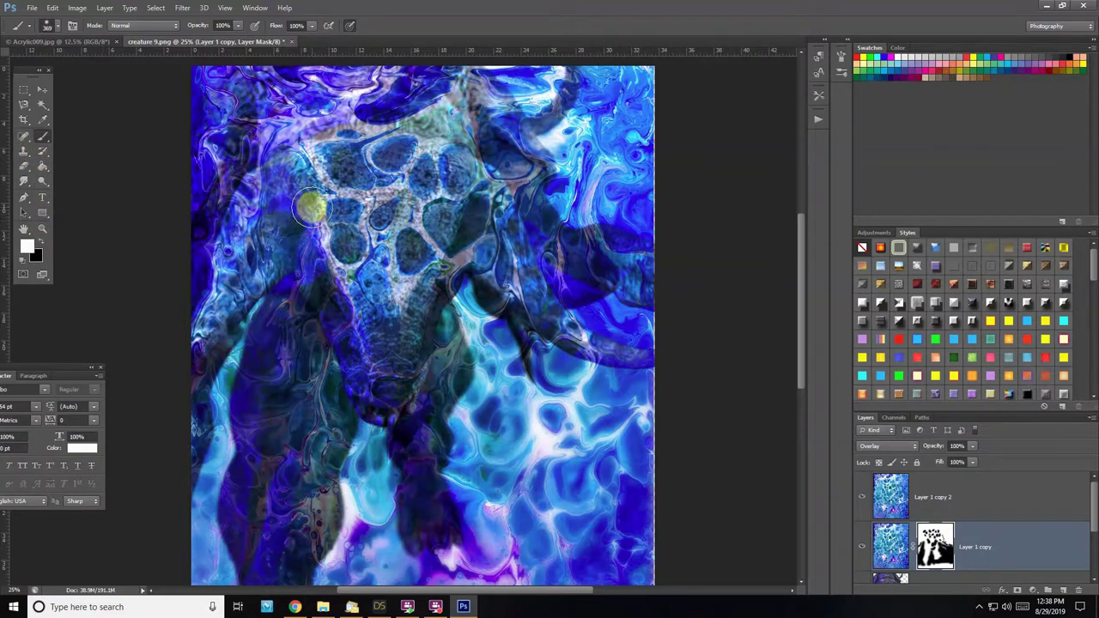
alt+right_drag(311, 207, 293, 212)
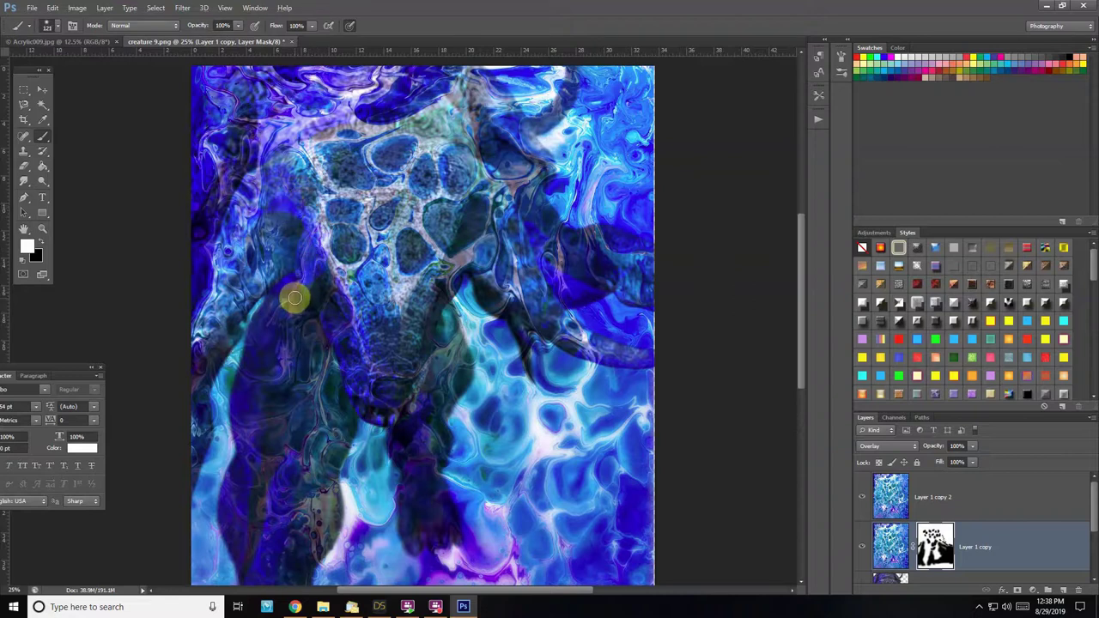
mouse_move(295, 295)
mouse_down()
mouse_move(332, 353)
mouse_move(424, 307)
mouse_move(419, 149)
mouse_move(346, 126)
mouse_move(296, 129)
mouse_move(437, 126)
mouse_move(378, 120)
mouse_move(441, 108)
mouse_move(406, 127)
mouse_move(445, 109)
mouse_move(407, 109)
mouse_up()
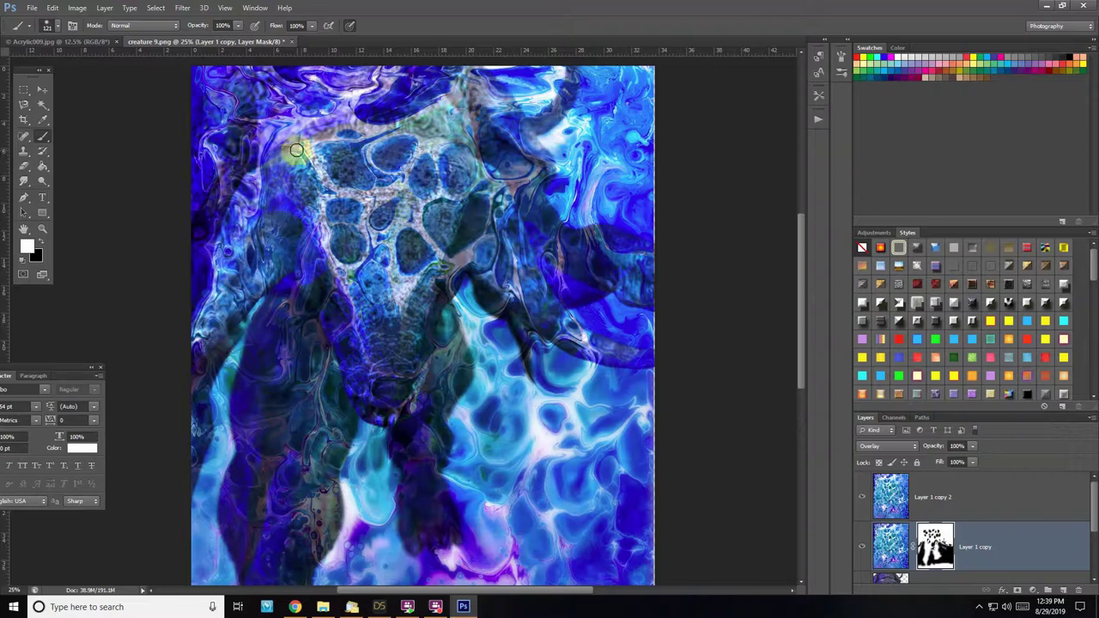
key(x)
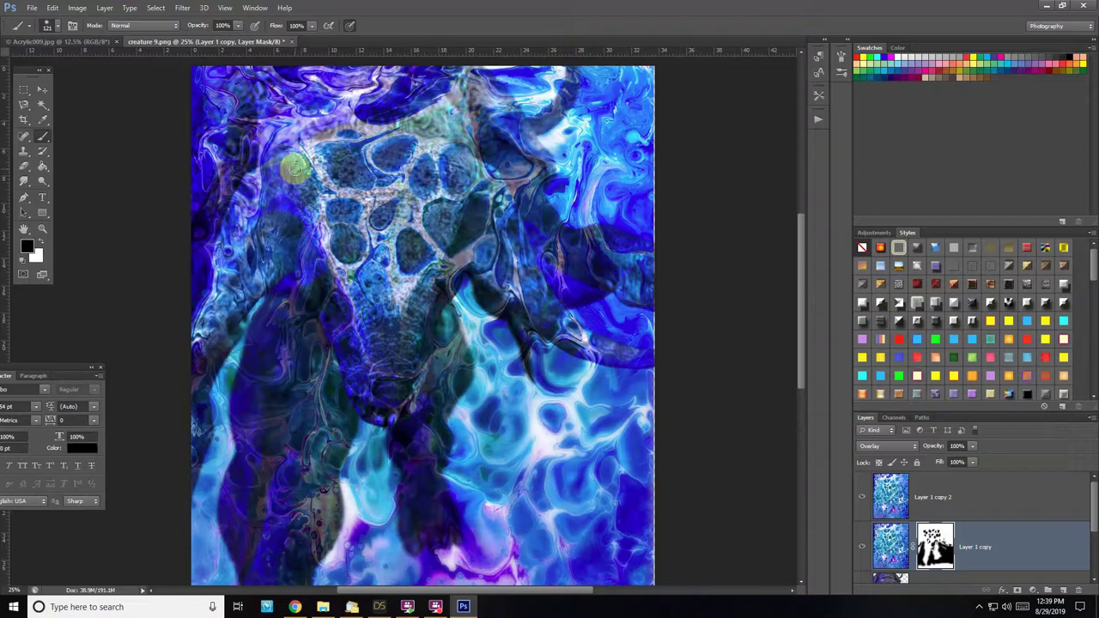
click(40, 245)
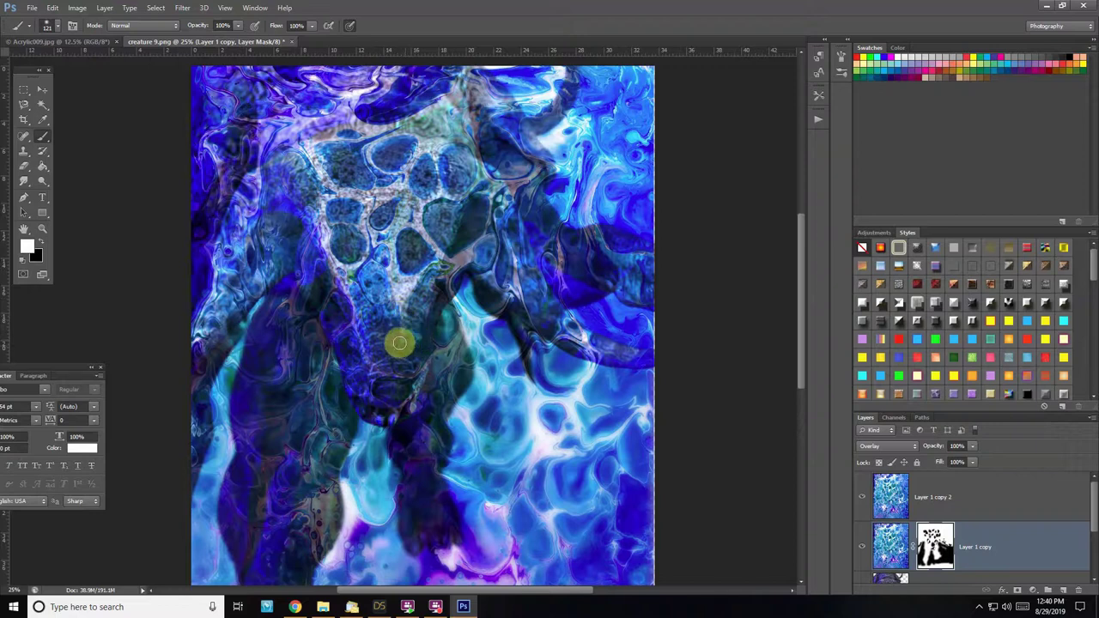
Add a new layer above Layer 1 copy 2 and set its blend mode to Overlay
click(1015, 514)
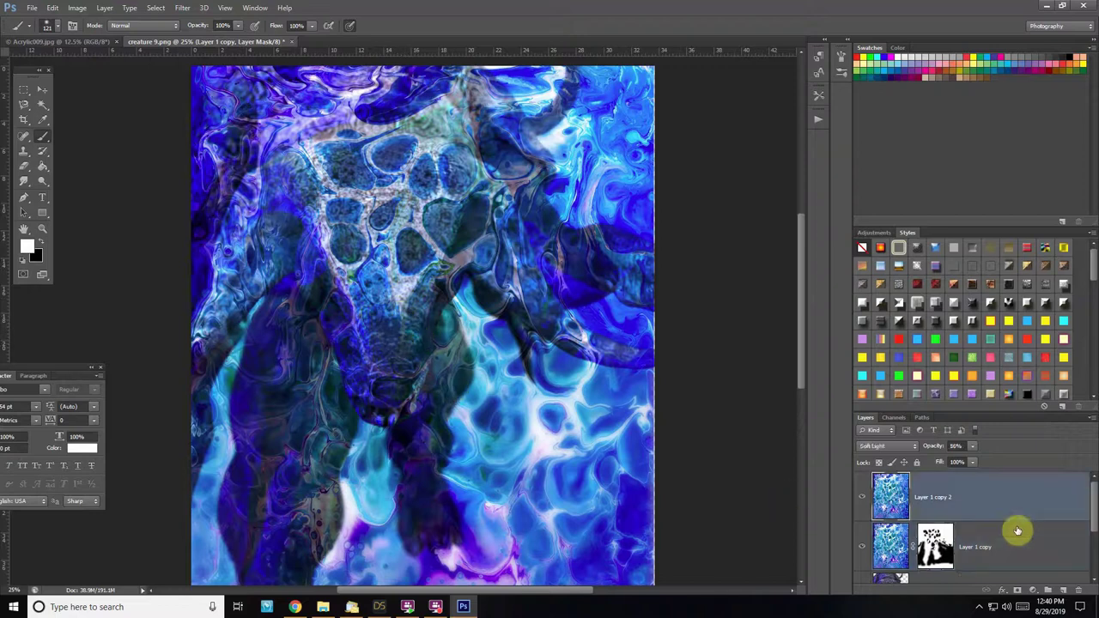
click(1061, 591)
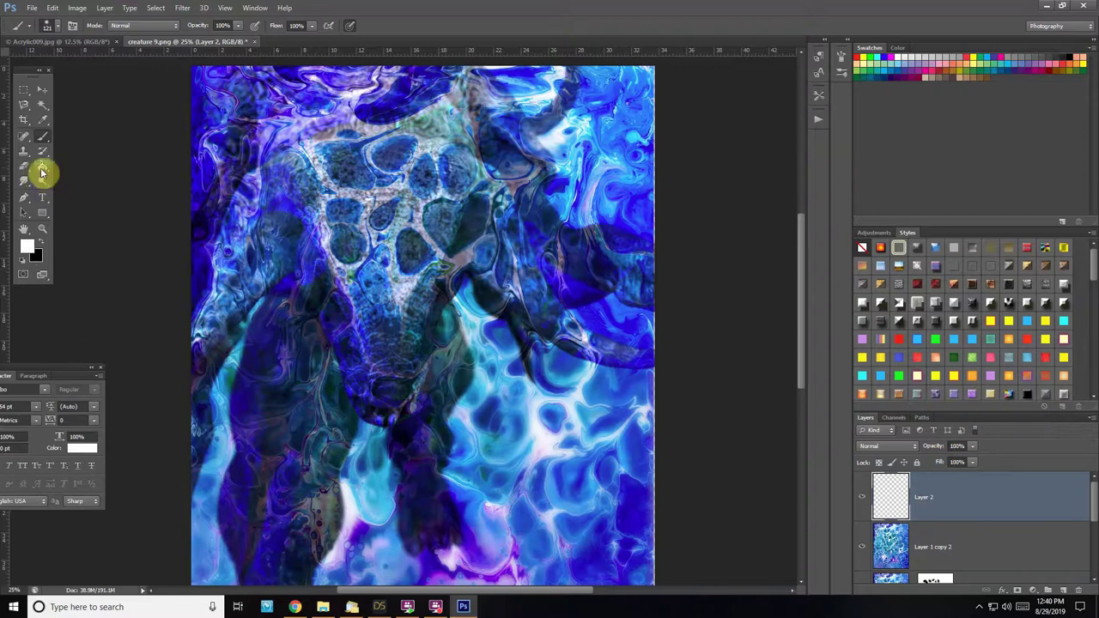
click(885, 446)
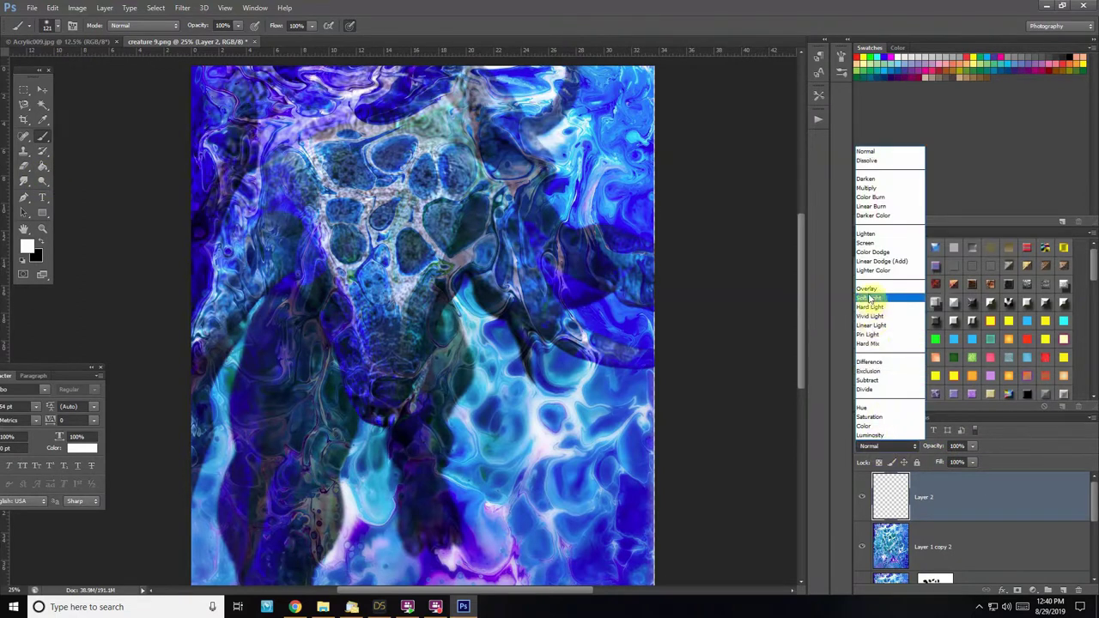
click(870, 295)
Choose a neutral mid-gray foreground colour and fill the new Overlay layer with it using the Paint Bucket
click(26, 247)
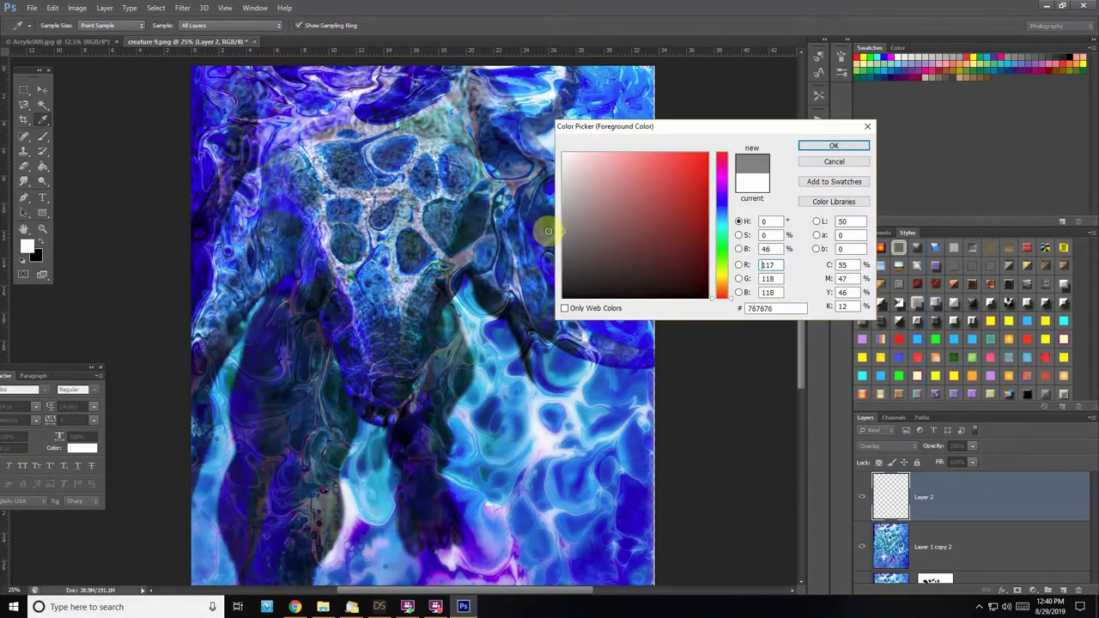
drag(546, 231, 704, 186)
click(819, 150)
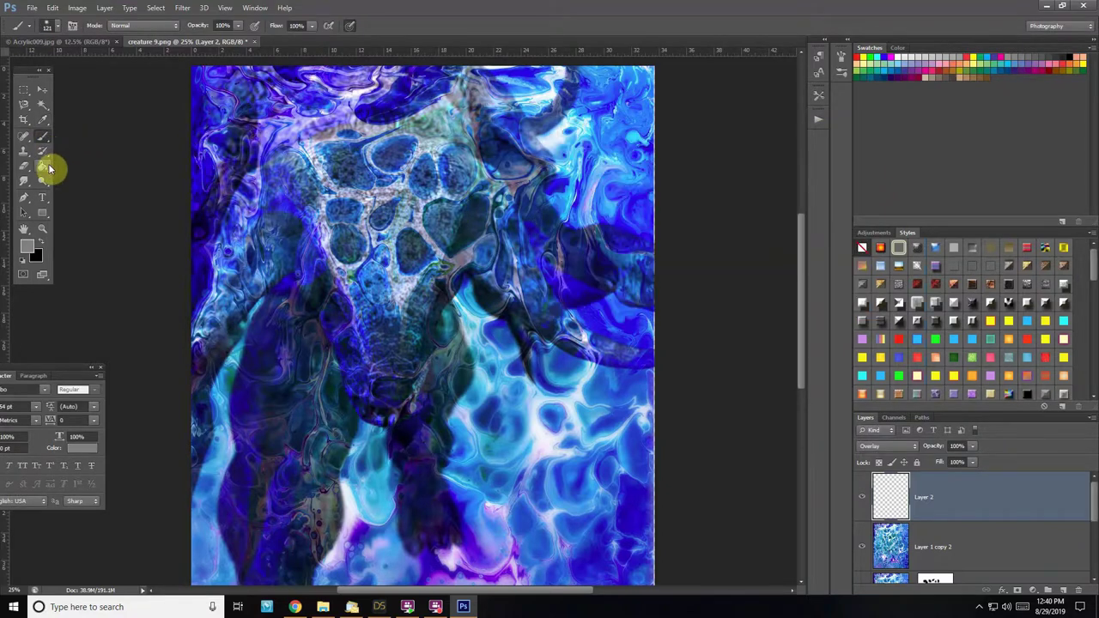
click(49, 169)
click(418, 247)
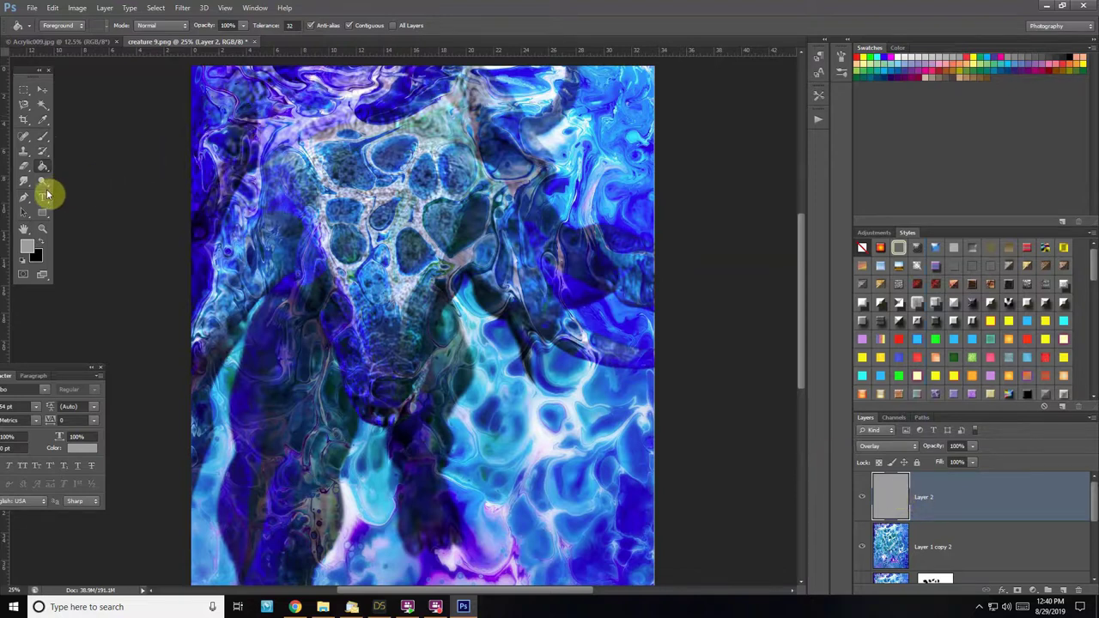
Burn the dark cells on the creature's back on Layer 2, using a 161 px Midtones brush at 50% exposure
click(42, 182)
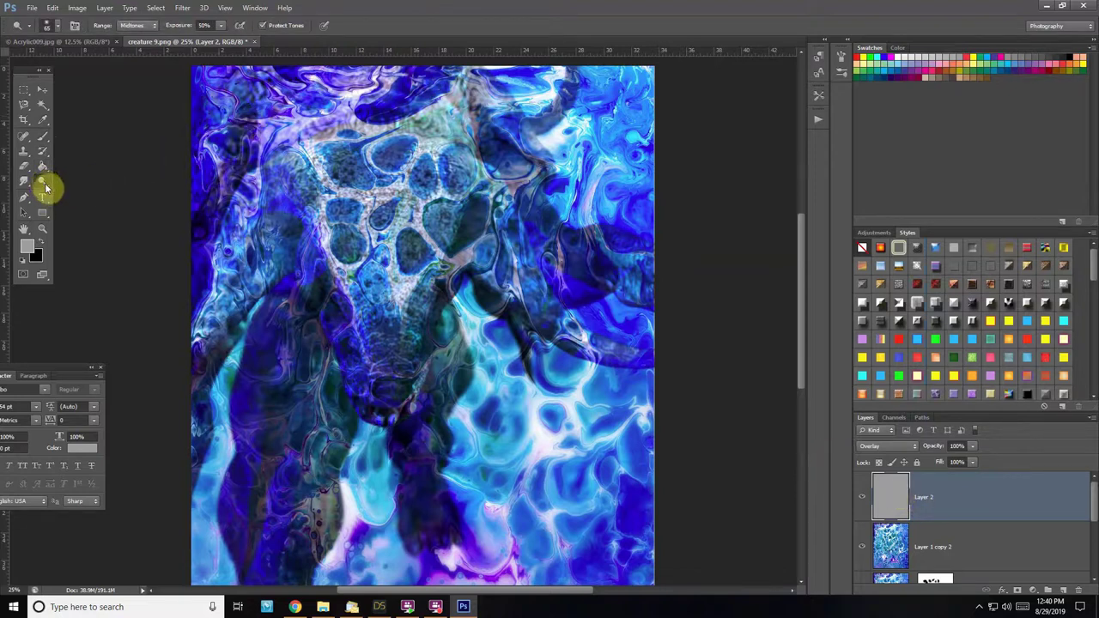
drag(46, 188, 93, 195)
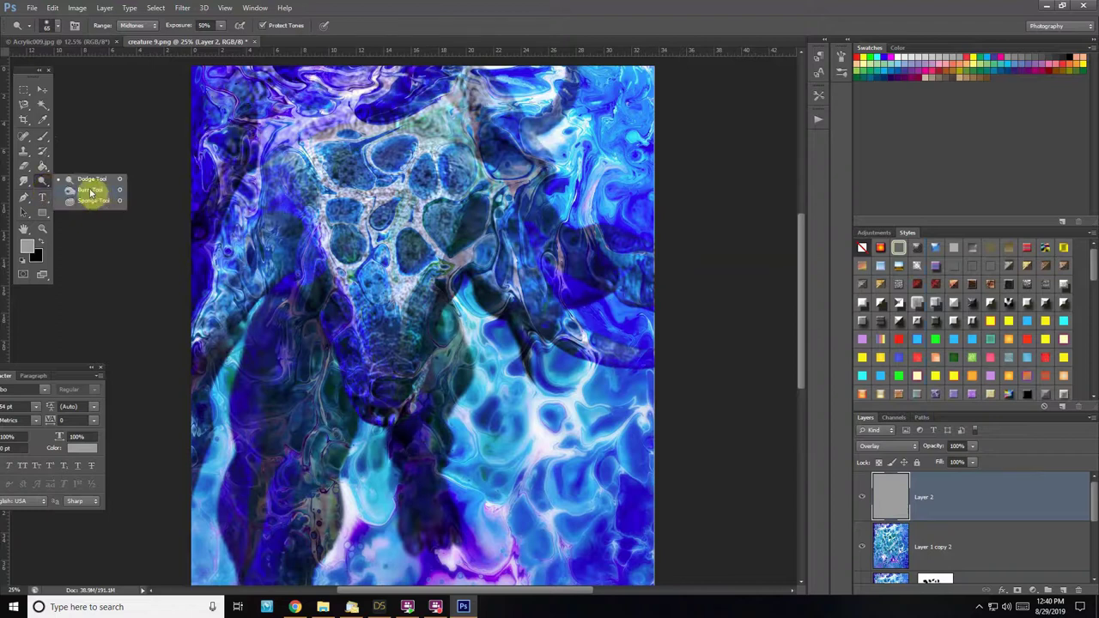
click(90, 191)
mouse_move(348, 171)
mouse_down()
mouse_move(357, 166)
mouse_move(331, 158)
mouse_up()
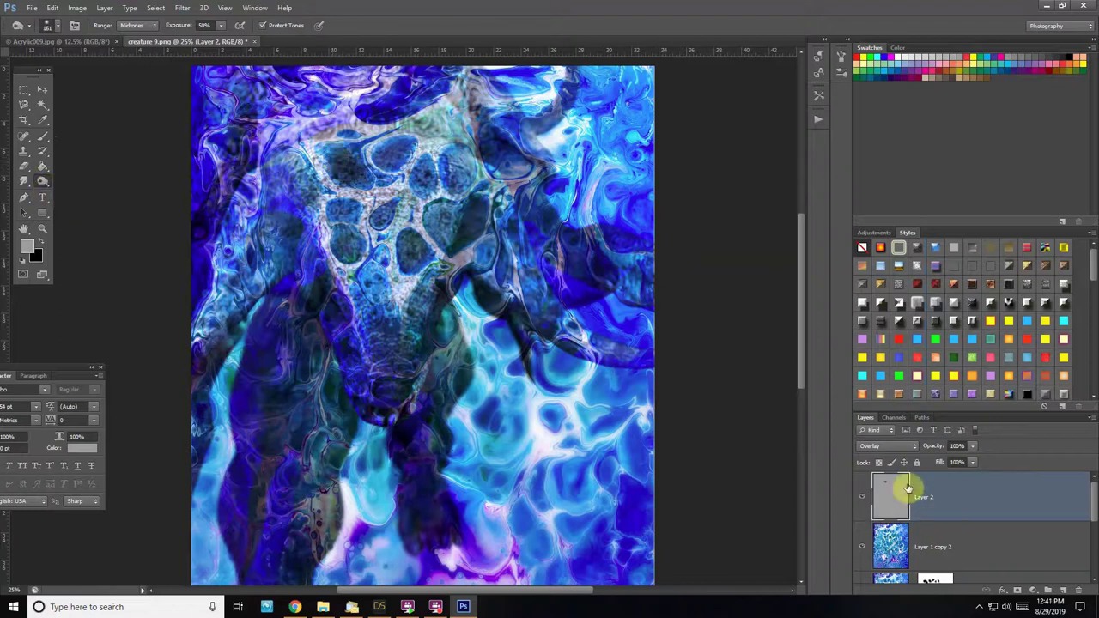
mouse_move(427, 171)
mouse_down()
mouse_move(456, 163)
mouse_move(446, 216)
mouse_move(400, 255)
mouse_move(350, 235)
mouse_move(380, 215)
mouse_move(361, 238)
mouse_move(338, 312)
mouse_move(248, 280)
mouse_up()
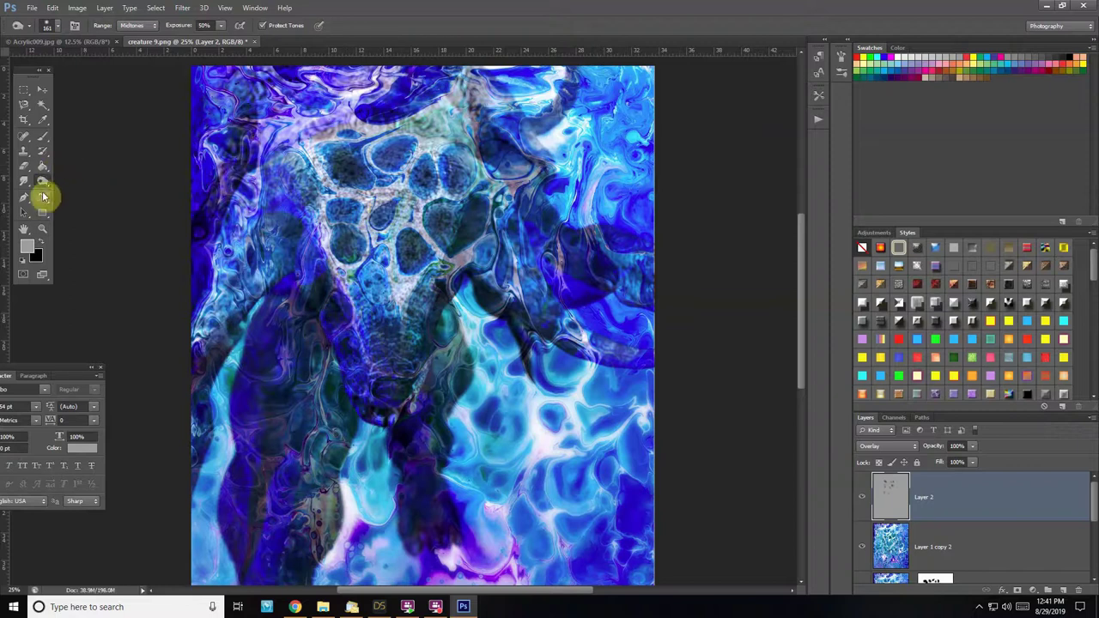
Continue with the Burn tool on Layer 2 to darken the creature's snout, jaw and both arms
right_click(42, 183)
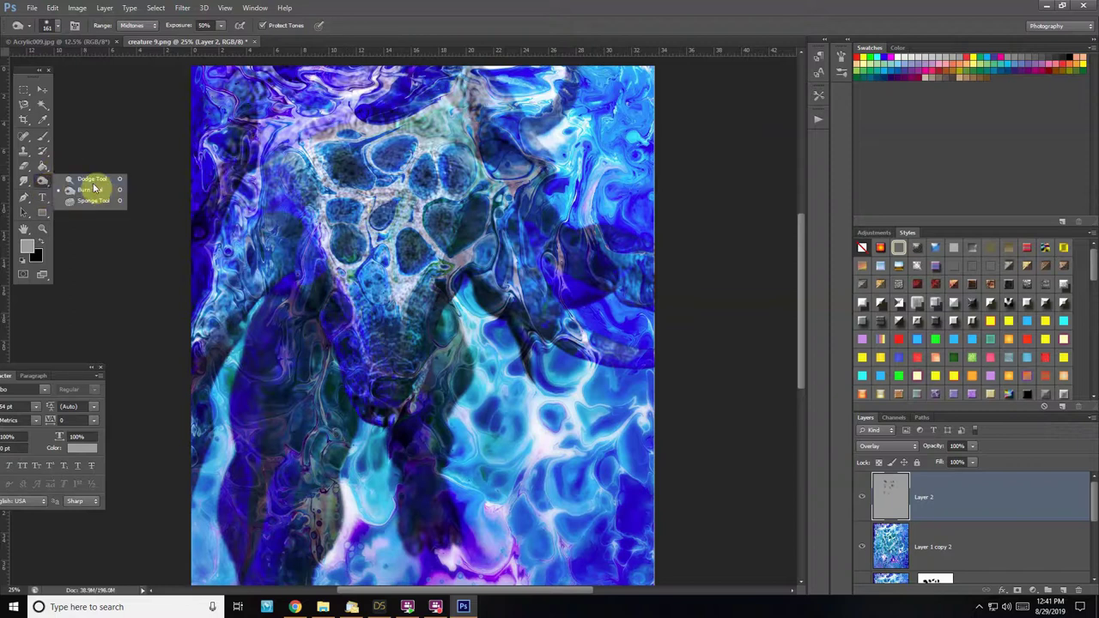
click(421, 297)
drag(435, 300, 414, 346)
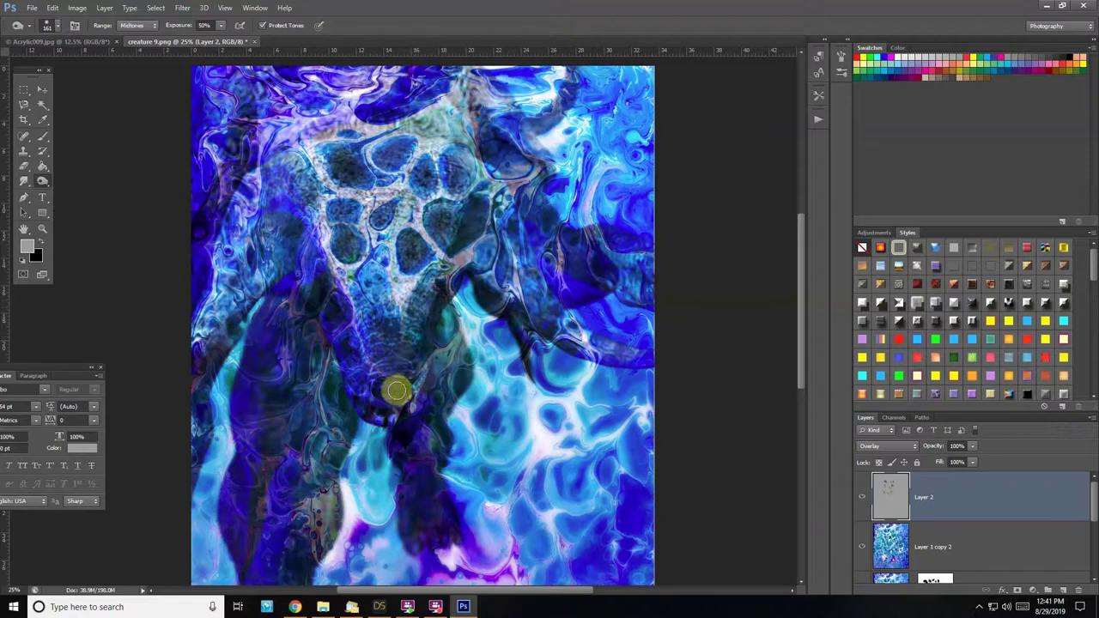
drag(395, 389, 378, 416)
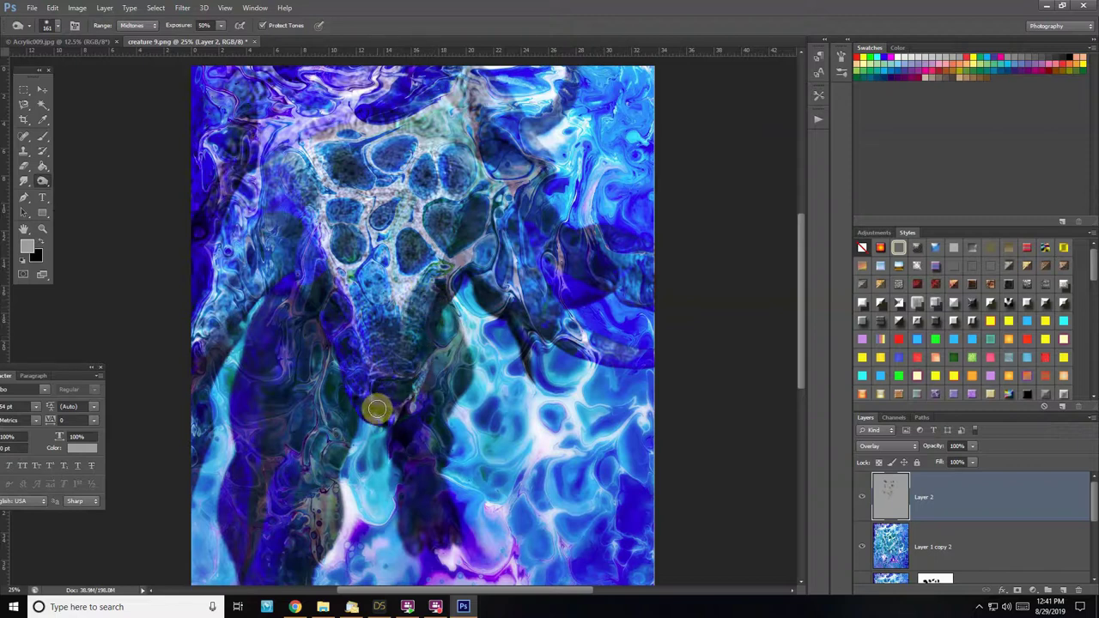
drag(512, 228, 541, 314)
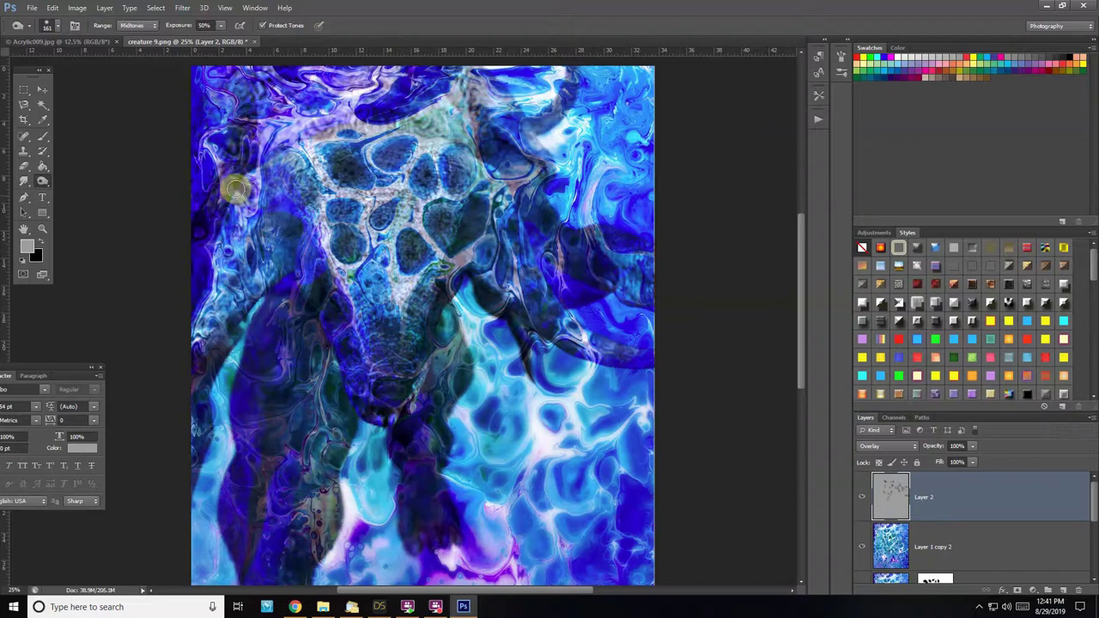
mouse_move(238, 189)
mouse_down()
mouse_move(245, 243)
mouse_move(234, 230)
mouse_move(252, 254)
mouse_move(232, 250)
mouse_move(227, 229)
mouse_up()
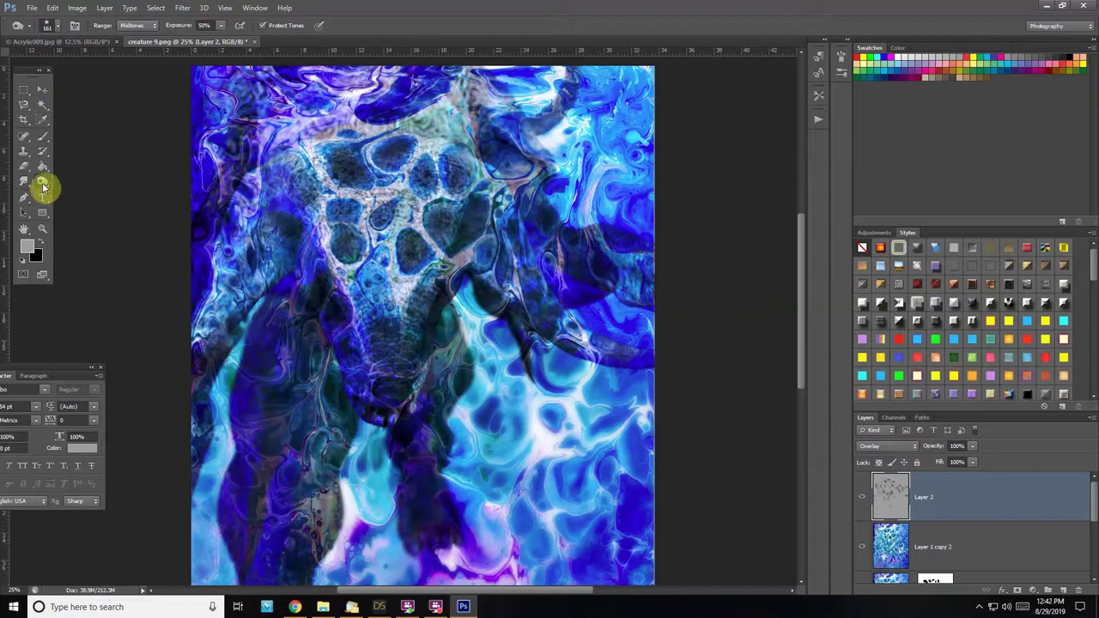
Dodge the light veins and edges on the creature's back, shoulders and snout with a 129 px Midtones brush at 50% exposure
right_click(42, 181)
click(77, 177)
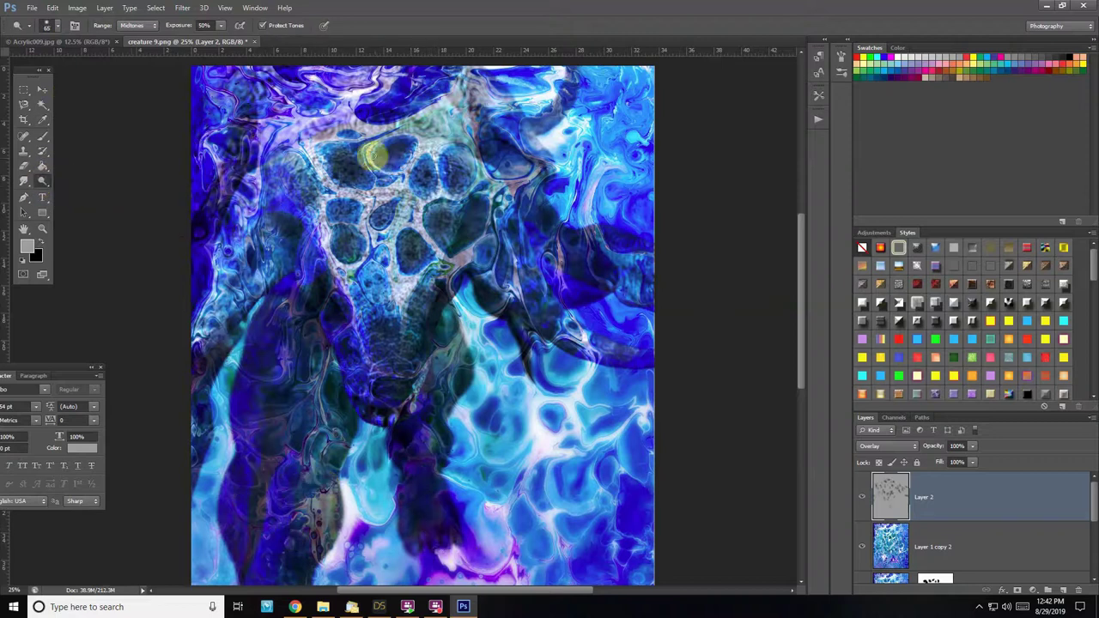
alt+right_drag(312, 160, 316, 161)
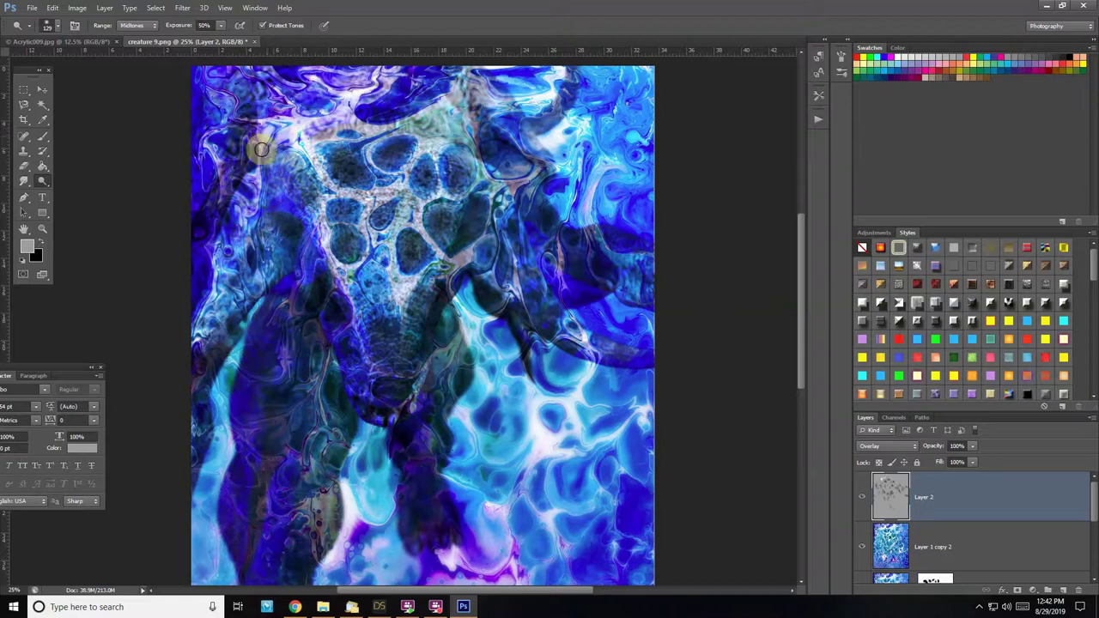
mouse_move(286, 138)
mouse_down()
mouse_move(263, 169)
mouse_move(243, 172)
mouse_move(309, 211)
mouse_move(294, 304)
mouse_move(360, 383)
mouse_move(412, 314)
mouse_move(389, 314)
mouse_move(407, 331)
mouse_move(407, 292)
mouse_move(387, 302)
mouse_move(658, 398)
mouse_move(373, 265)
mouse_move(373, 276)
mouse_move(401, 210)
mouse_move(403, 231)
mouse_move(380, 192)
mouse_move(421, 115)
mouse_move(441, 132)
mouse_move(449, 290)
mouse_move(489, 284)
mouse_move(610, 321)
mouse_move(448, 287)
mouse_move(377, 303)
mouse_move(351, 406)
mouse_move(333, 155)
mouse_move(354, 252)
mouse_move(334, 323)
mouse_move(342, 342)
mouse_move(352, 331)
mouse_move(258, 197)
mouse_move(380, 420)
mouse_move(292, 293)
mouse_up()
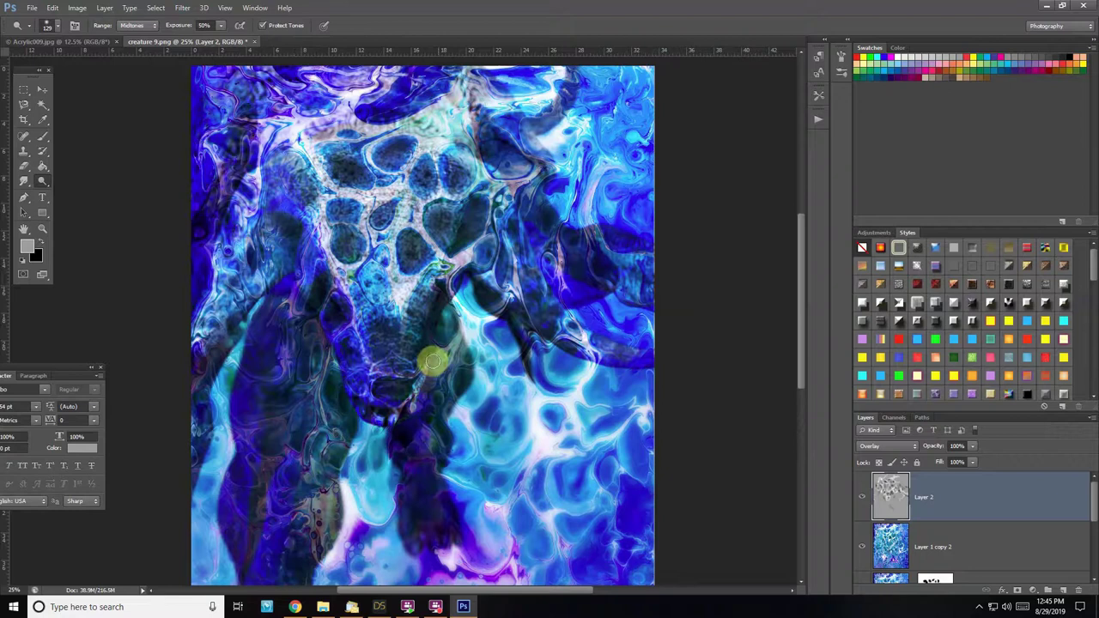
Hide and show Layer 1 copy and Layer 1 copy 2 in turn to examine what each contributes to the creature
scroll(969, 562, down, 3)
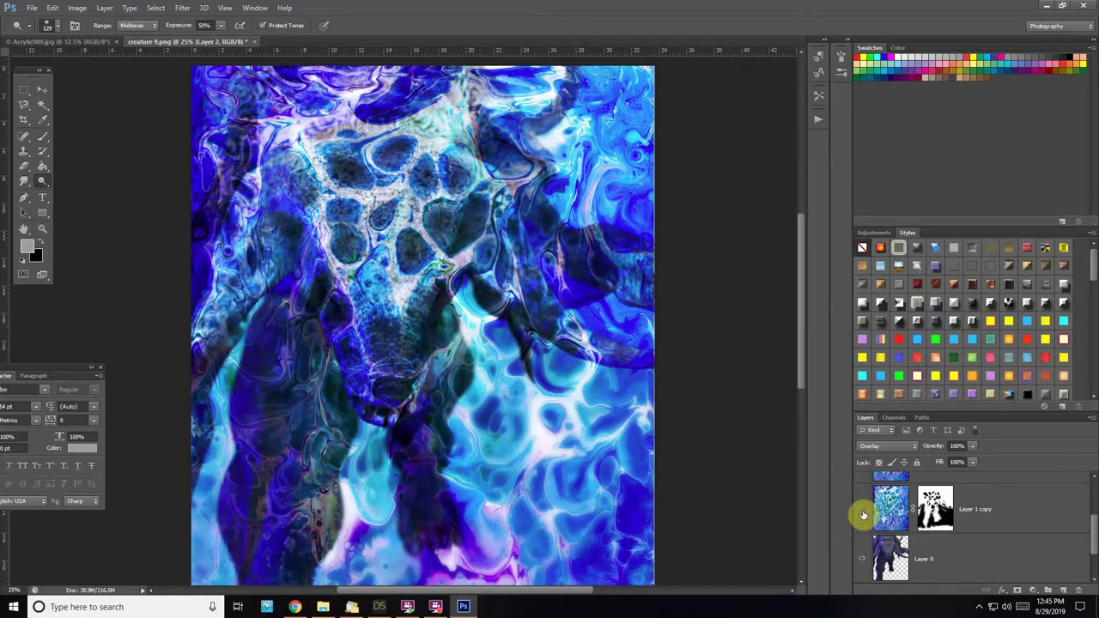
click(863, 514)
click(863, 515)
click(881, 520)
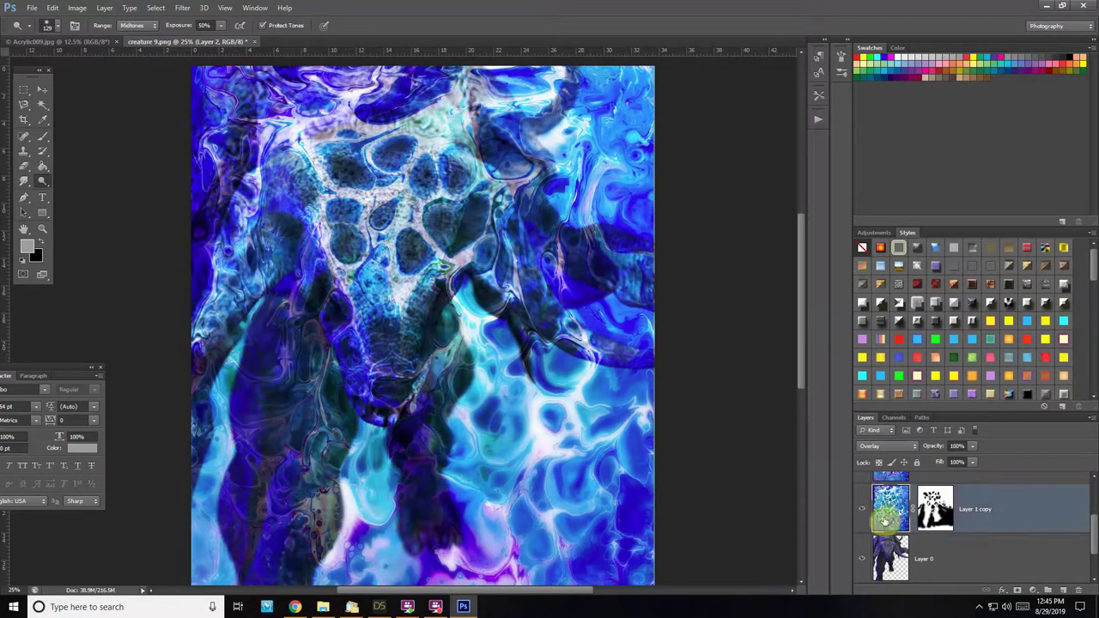
click(861, 513)
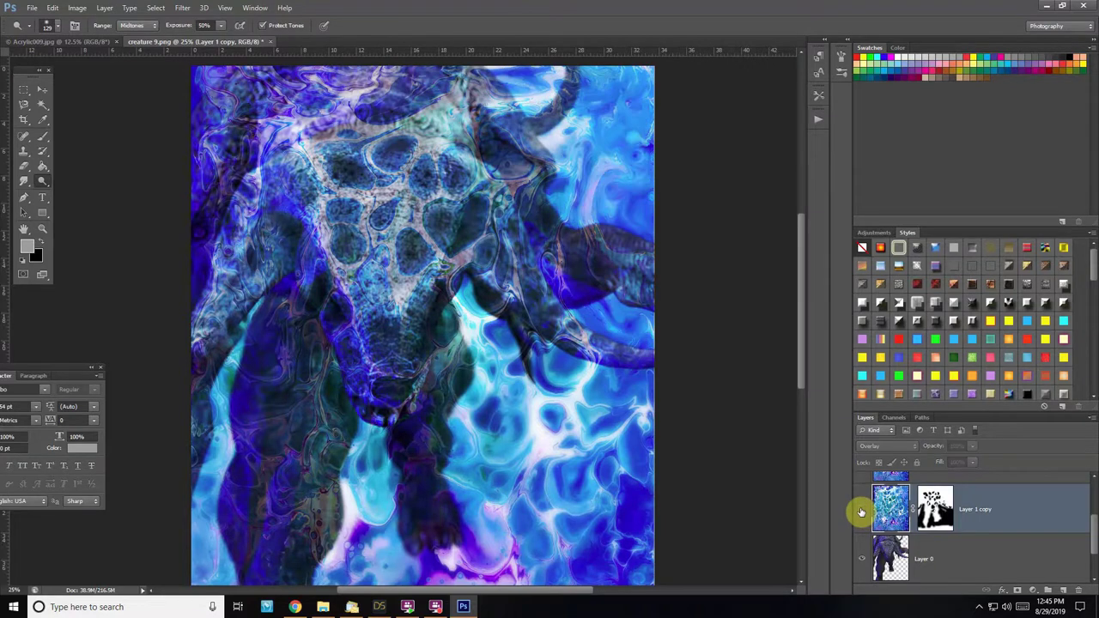
click(862, 512)
click(861, 513)
click(862, 513)
scroll(862, 514, up, 1)
click(864, 514)
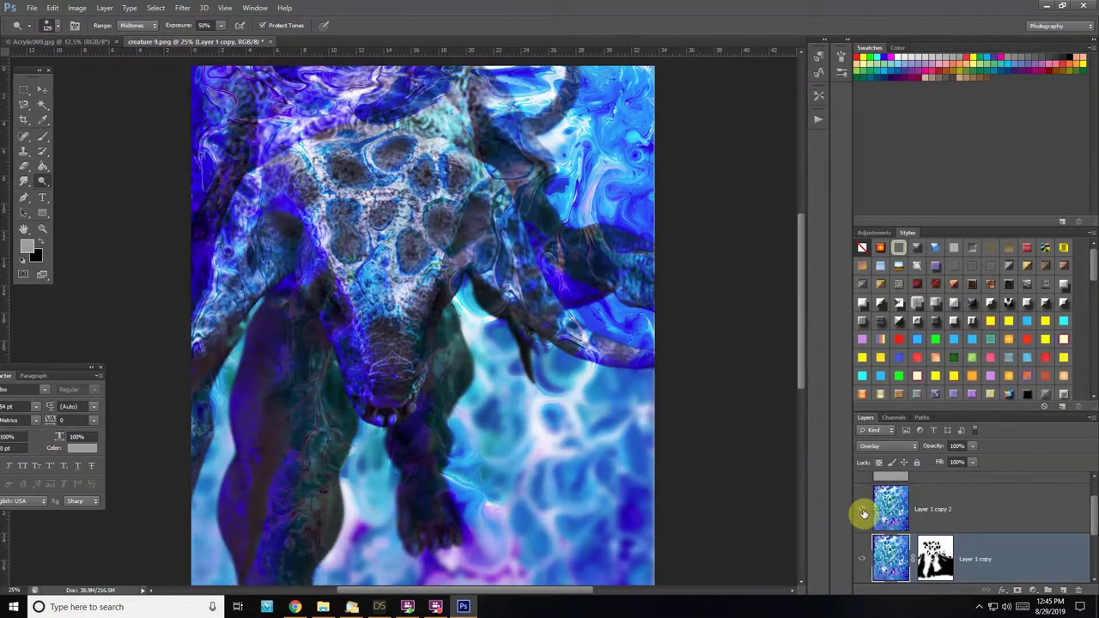
click(863, 514)
click(944, 510)
Toggle the visibility of Layer 2 to compare the image with and without the dodging and burning
scroll(880, 520, up, 1)
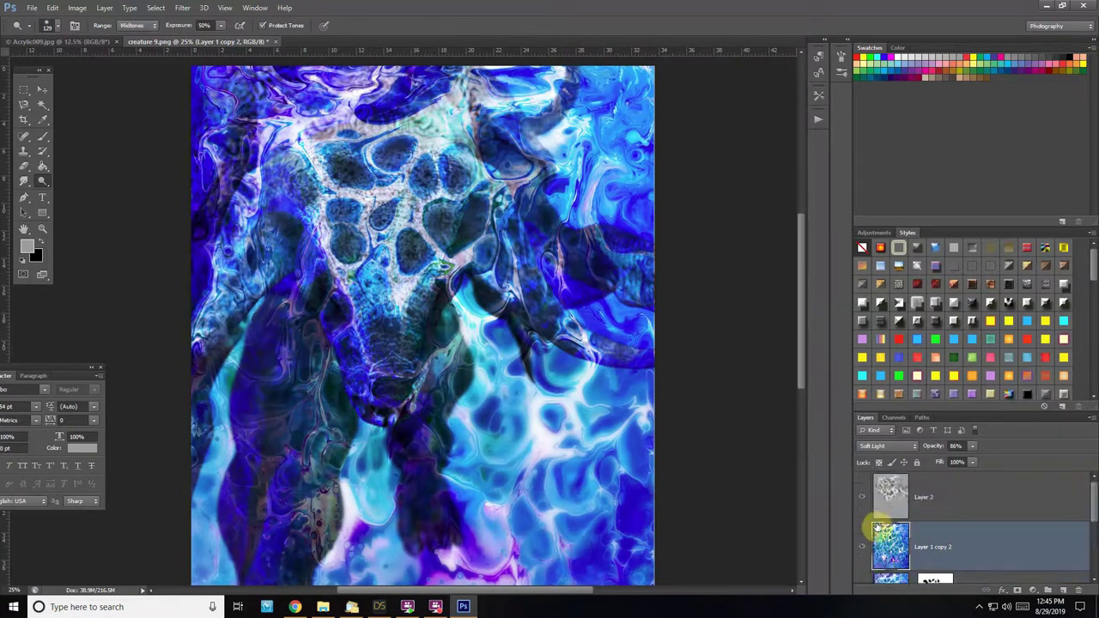
click(862, 498)
click(862, 498)
click(862, 498)
click(862, 498)
Toggle the visibility of Layer 0 repeatedly to compare the composition with and without the creature
scroll(921, 515, down, 4)
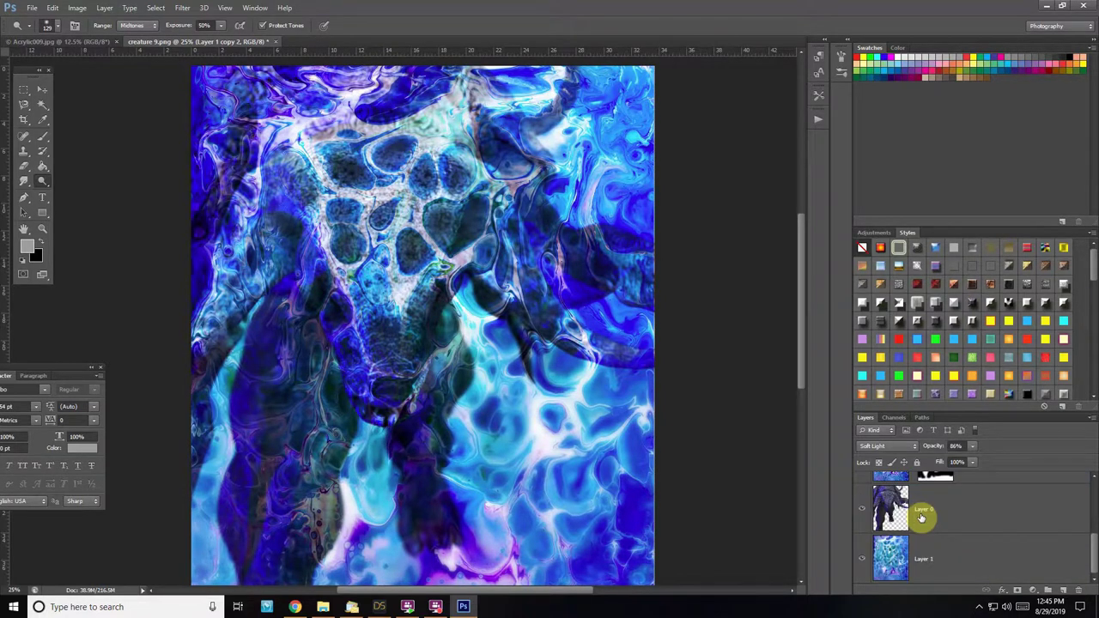
click(866, 515)
click(865, 515)
click(865, 515)
click(866, 515)
click(865, 516)
click(865, 515)
click(865, 516)
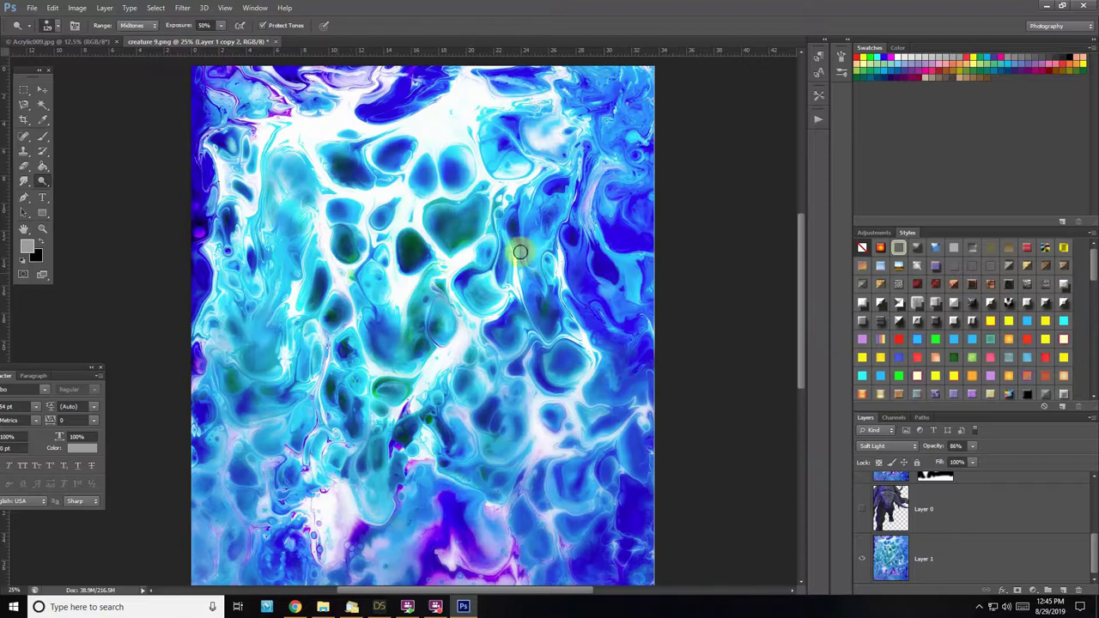
click(862, 511)
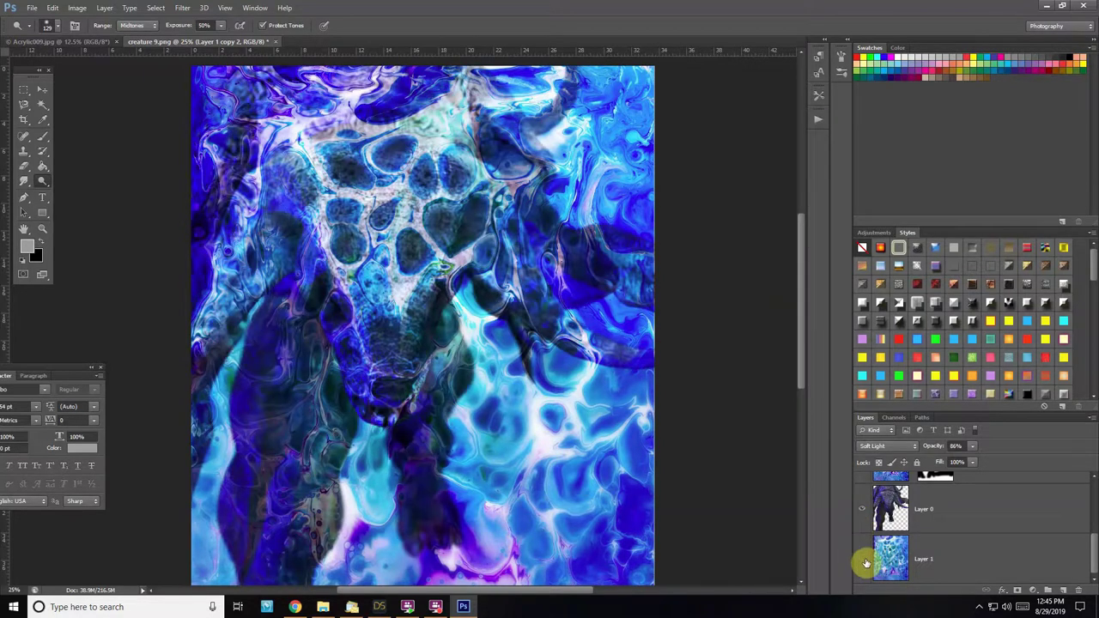
Toggle the visibility of Layer 1 repeatedly to compare the composition with and without the sharp painting background
click(865, 563)
click(865, 562)
click(866, 563)
click(866, 562)
click(865, 562)
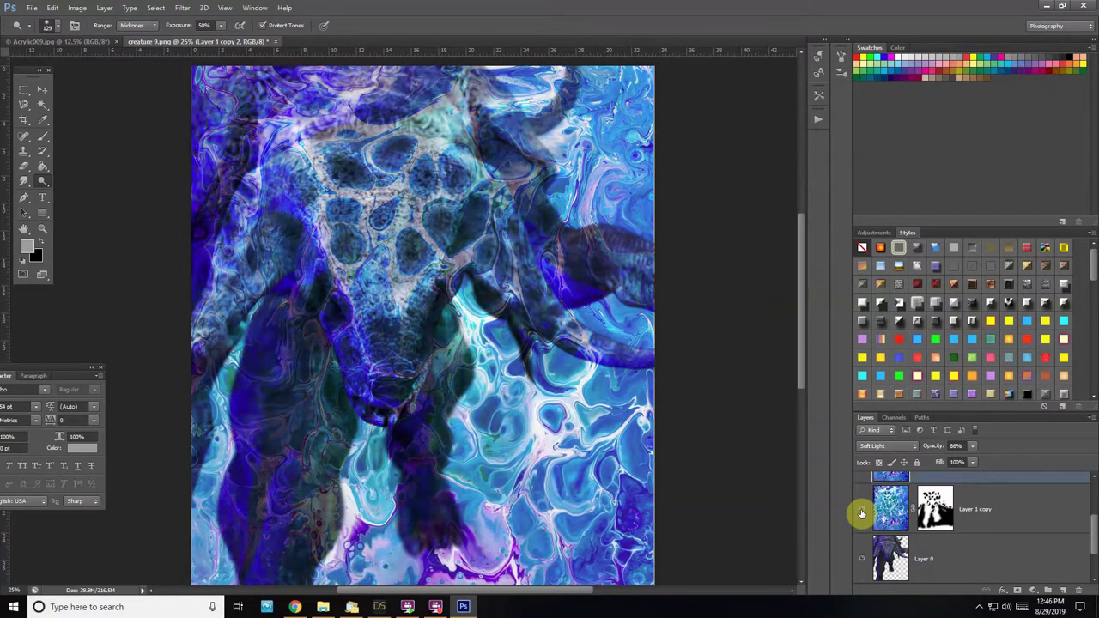
Hide and show Layer 1 copy 2 to examine what the Soft Light painting adds
scroll(861, 514, up, 1)
click(857, 515)
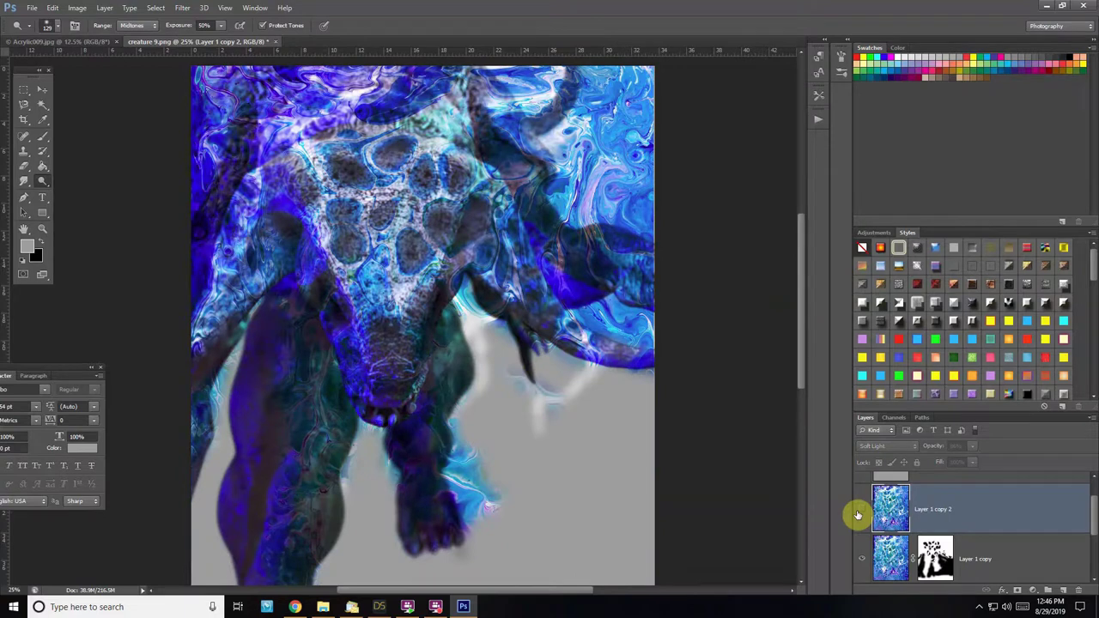
click(857, 514)
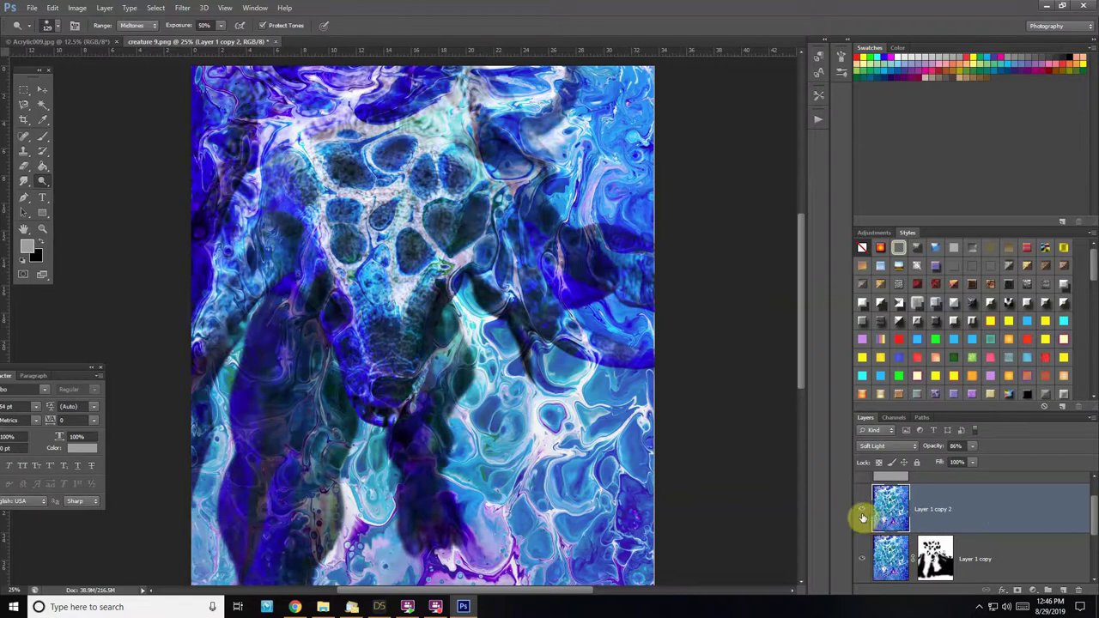
Add an empty layer above Layer 2 and append the Rons Steam & Smoke set to the Brush tool's presets
scroll(1018, 544, up, 1)
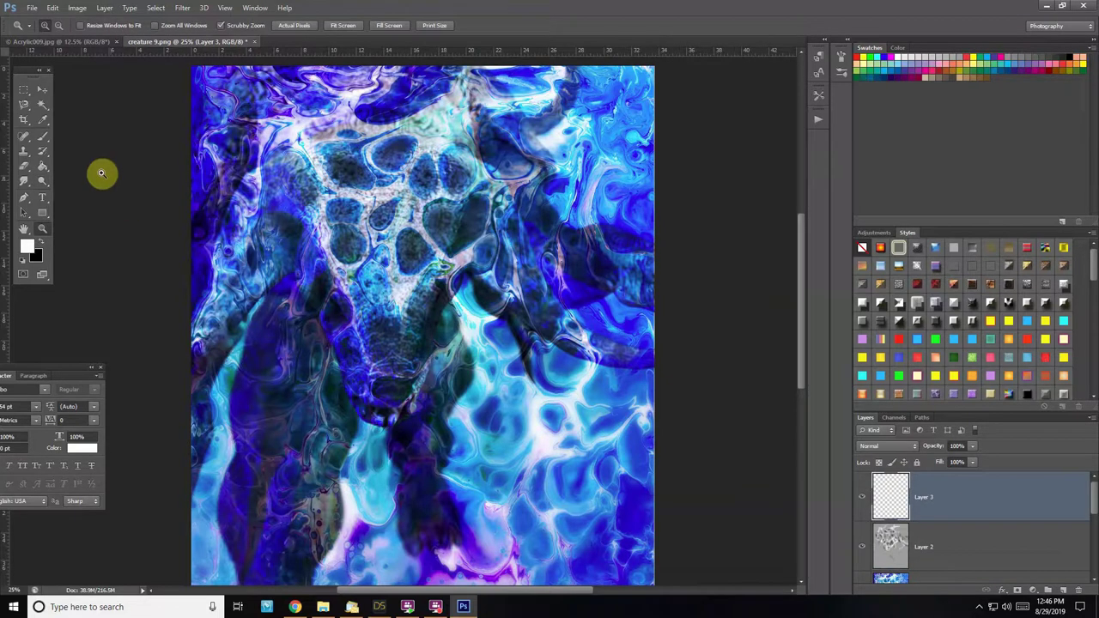
click(43, 138)
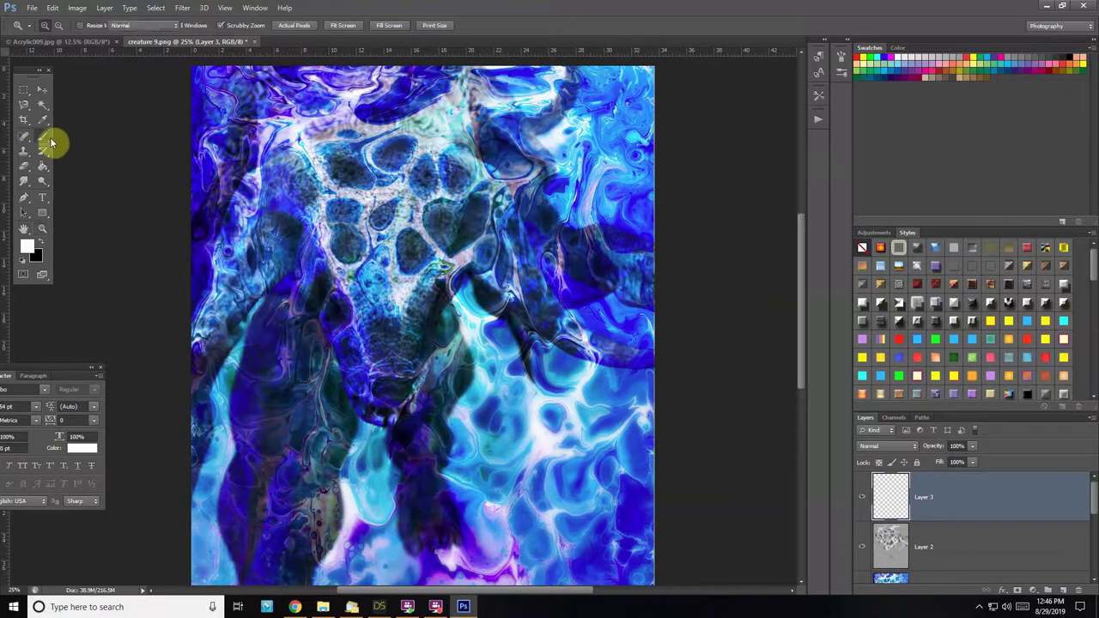
click(51, 25)
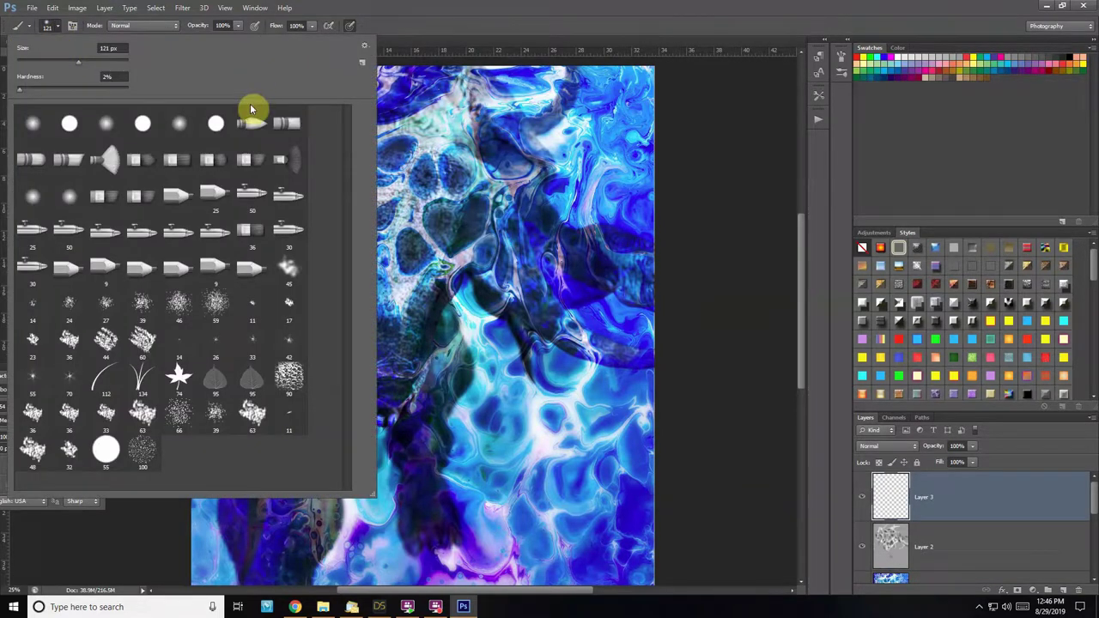
click(364, 46)
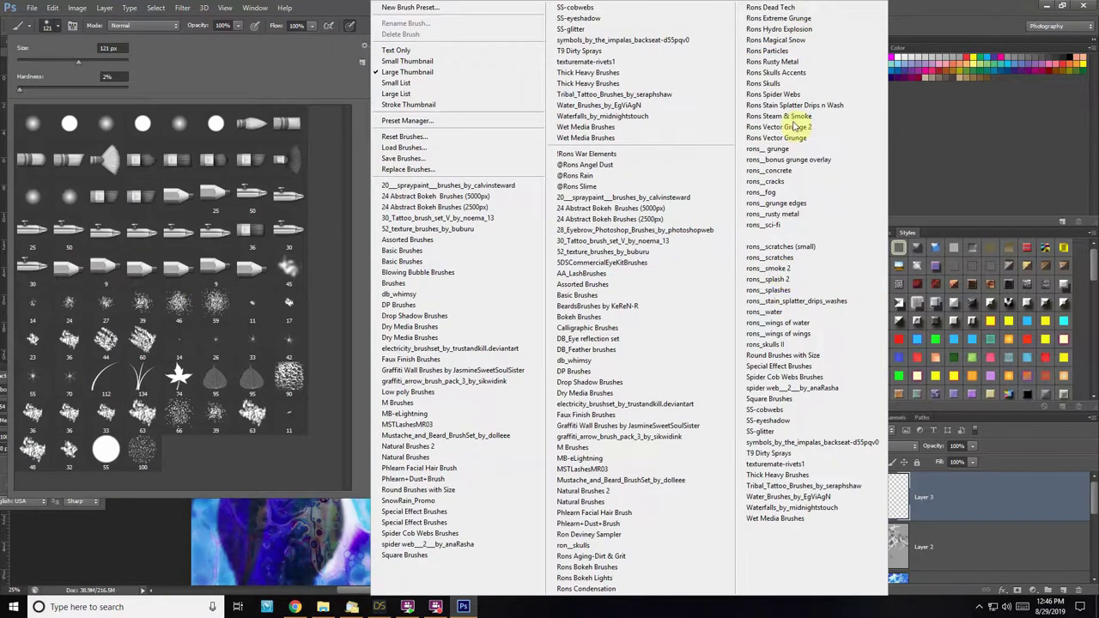
click(791, 117)
Try out smoke brushes from the loaded set by stamping white smoke over the creature's upper back on Layer 3
drag(346, 223, 345, 386)
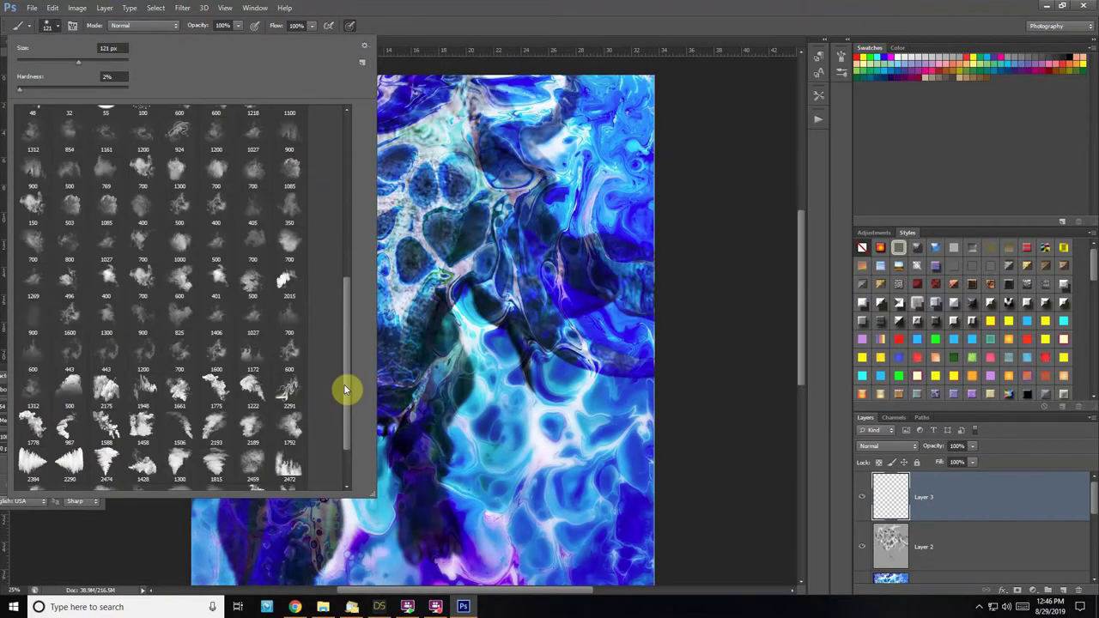
click(251, 353)
click(378, 112)
click(52, 27)
scroll(83, 314, down, 3)
click(216, 404)
click(481, 95)
Erase part of the smoke above the creature's back, adjust the layer's fill, and clear all of Layer 3
key(e)
drag(463, 185, 360, 141)
click(972, 462)
mouse_move(973, 475)
mouse_down()
mouse_move(946, 486)
mouse_move(999, 473)
mouse_move(976, 467)
mouse_up()
key(ctrl+a)
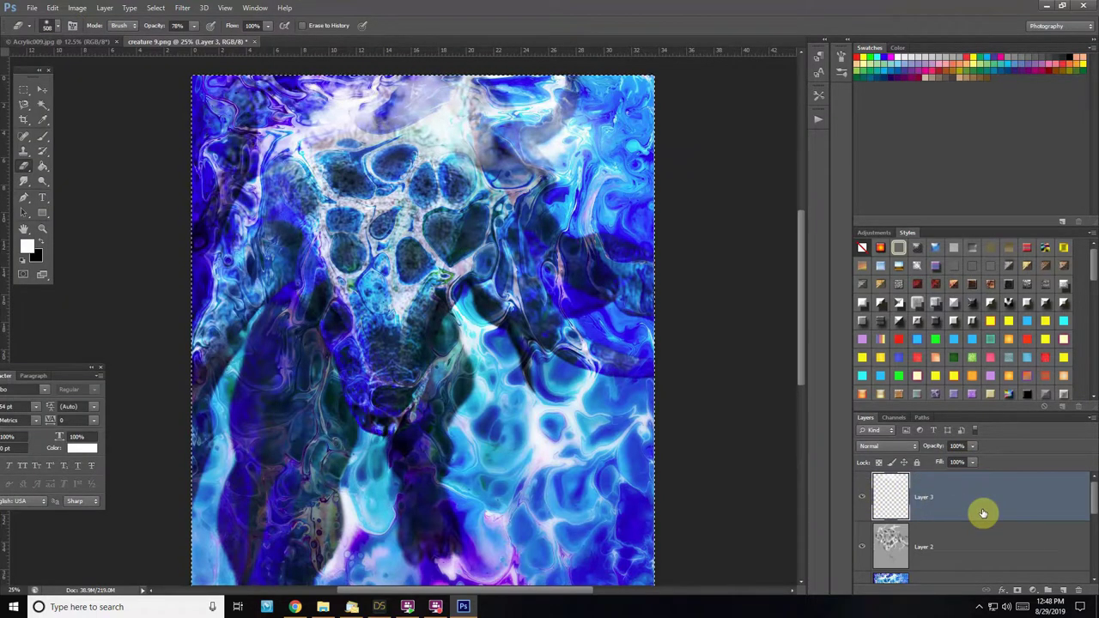
key(Delete)
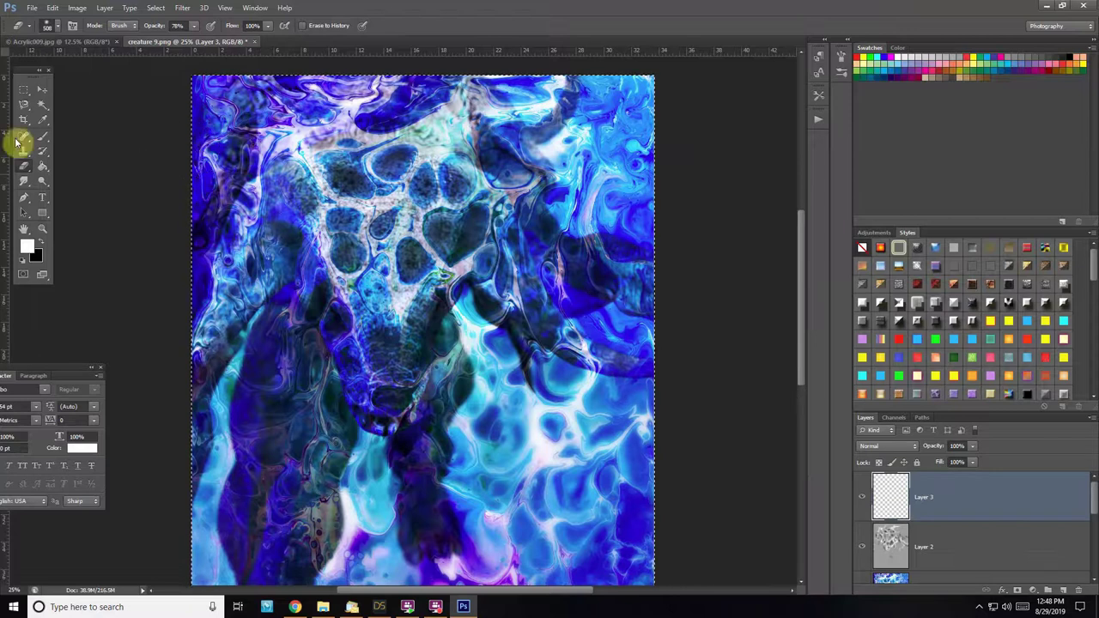
Stamp white smoke across the creature's upper back on Layer 3 with a 2500 px smoke brush reduced to 1772 px
click(43, 139)
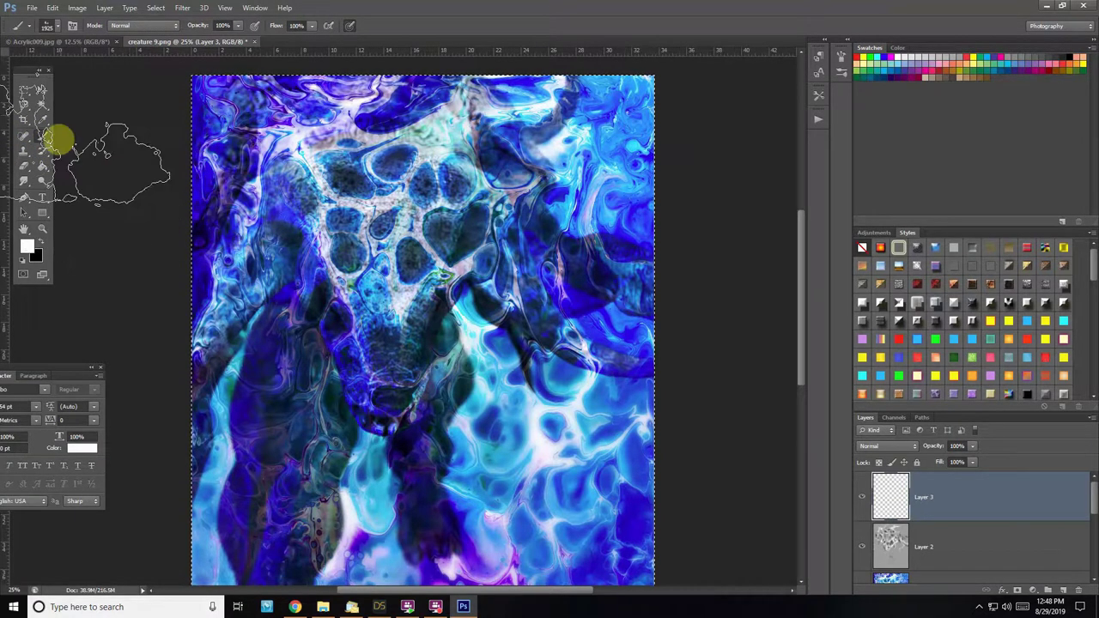
click(47, 26)
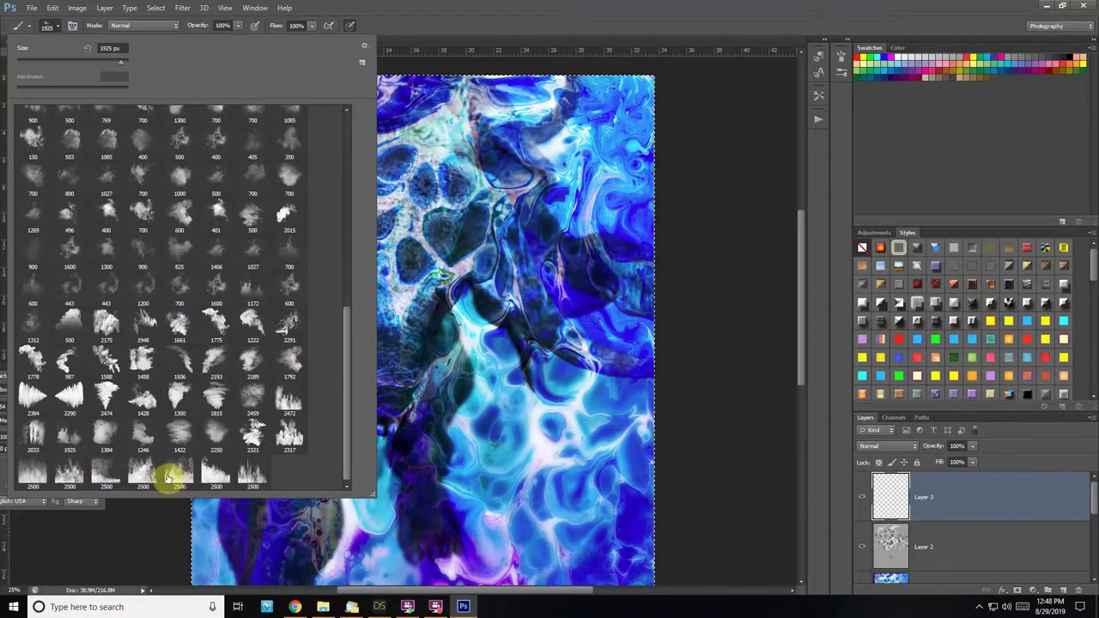
click(376, 123)
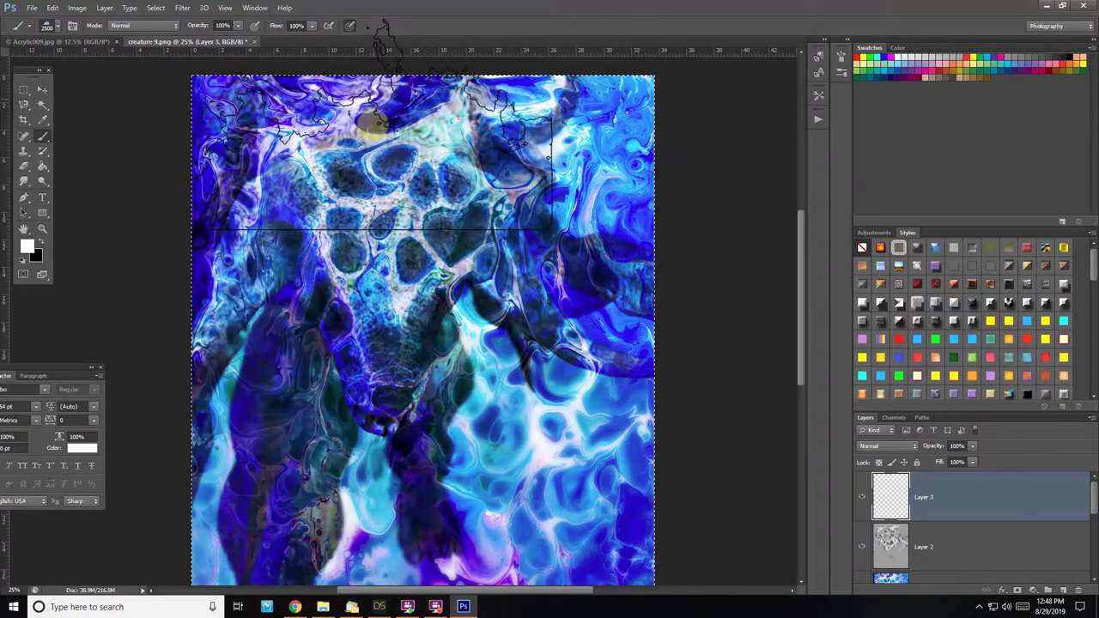
click(382, 124)
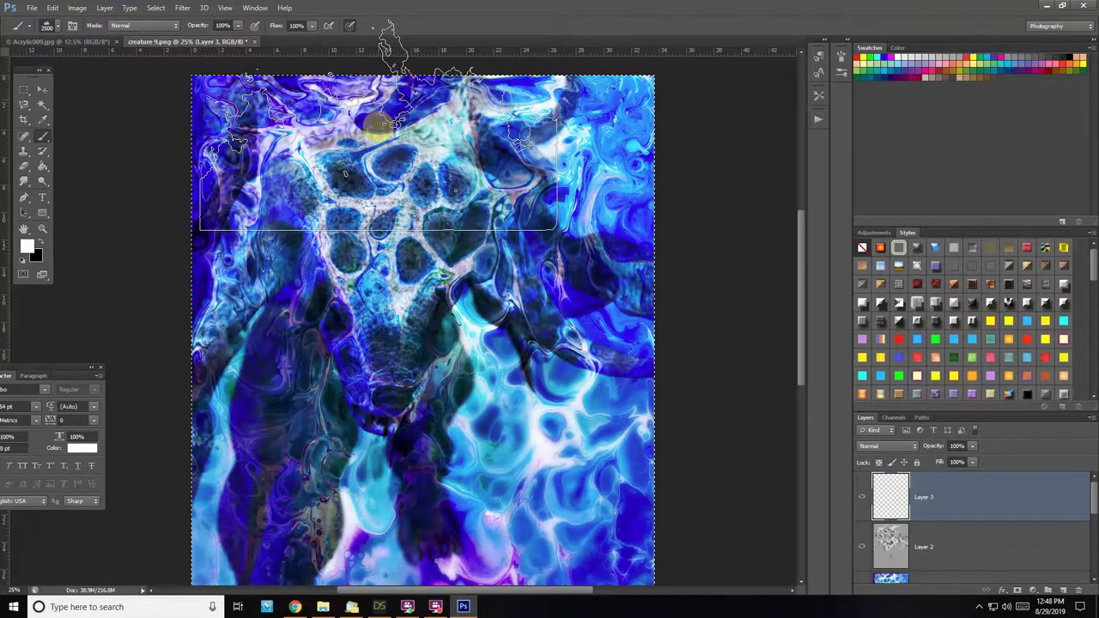
alt+right_drag(376, 108, 352, 109)
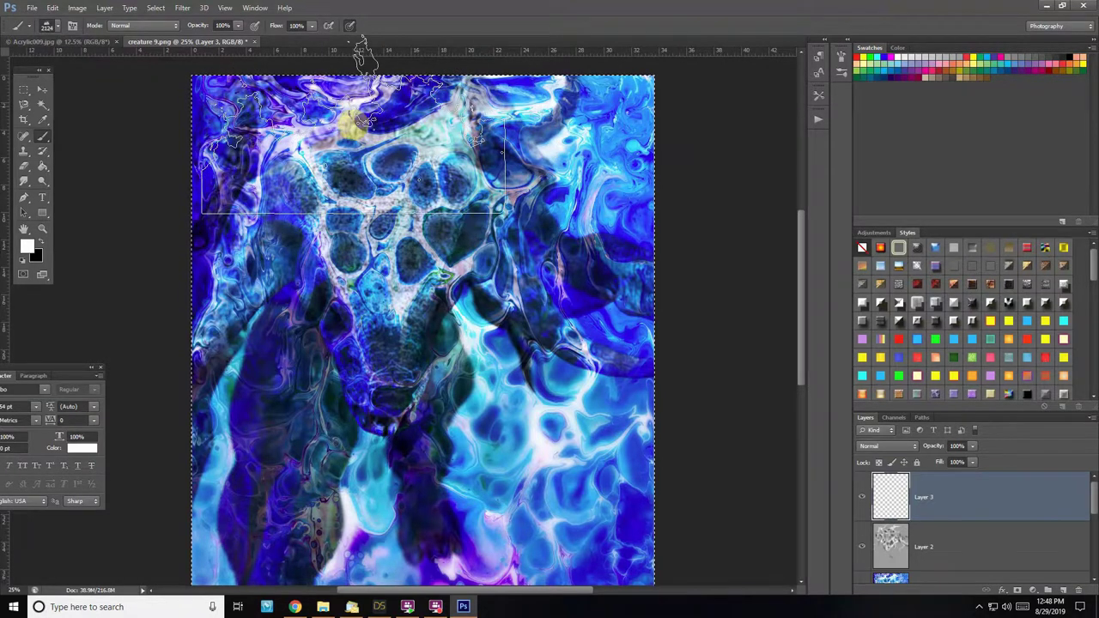
right_click(361, 125)
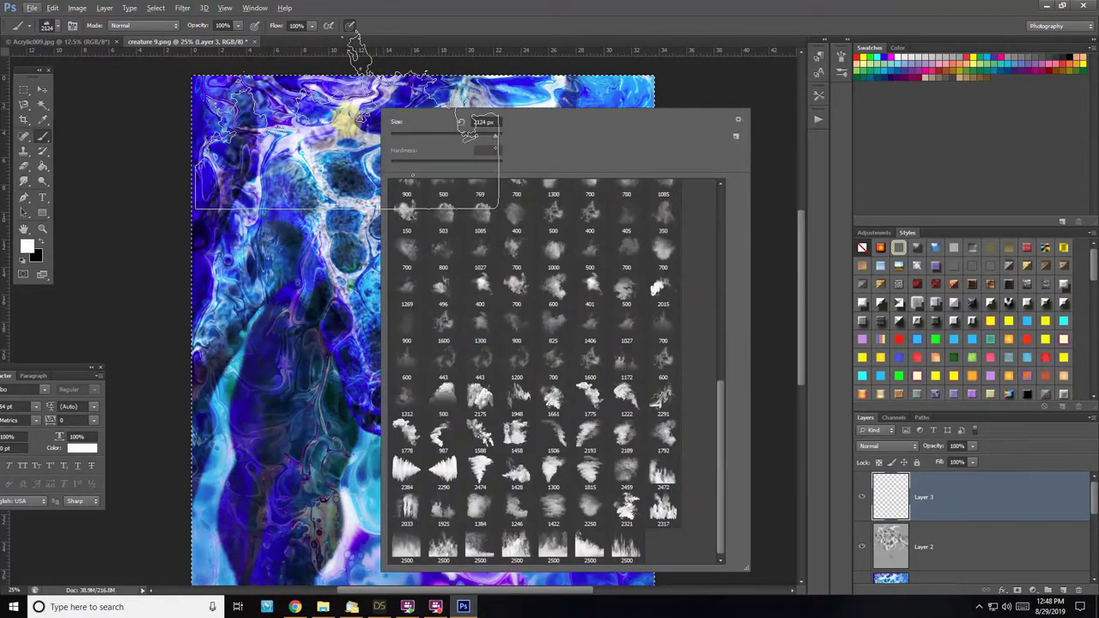
click(325, 103)
alt+right_drag(325, 103, 307, 105)
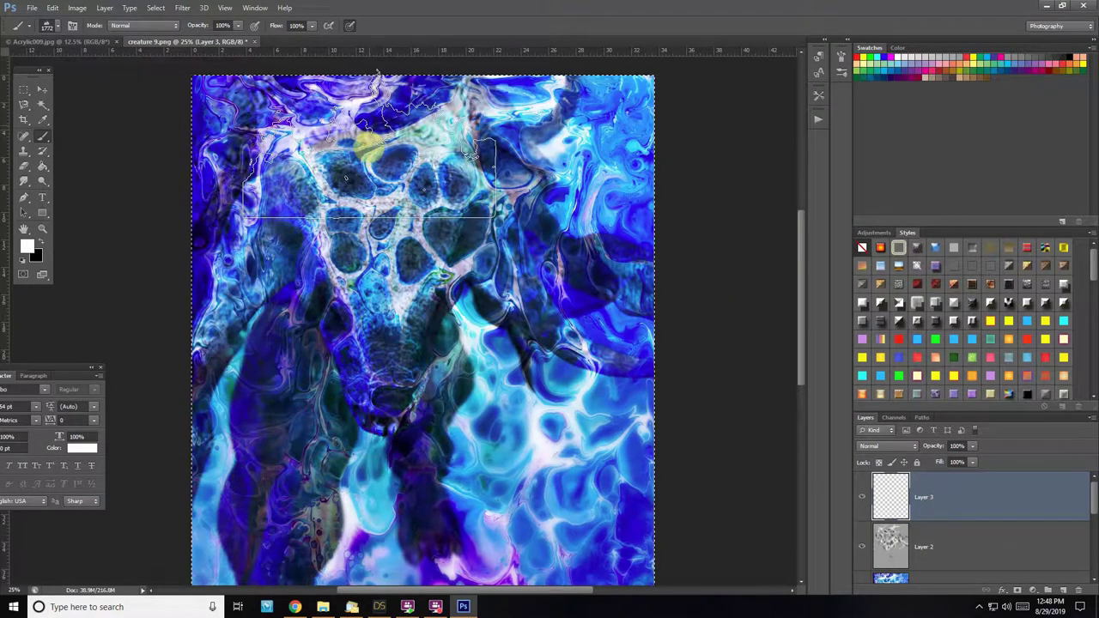
click(372, 138)
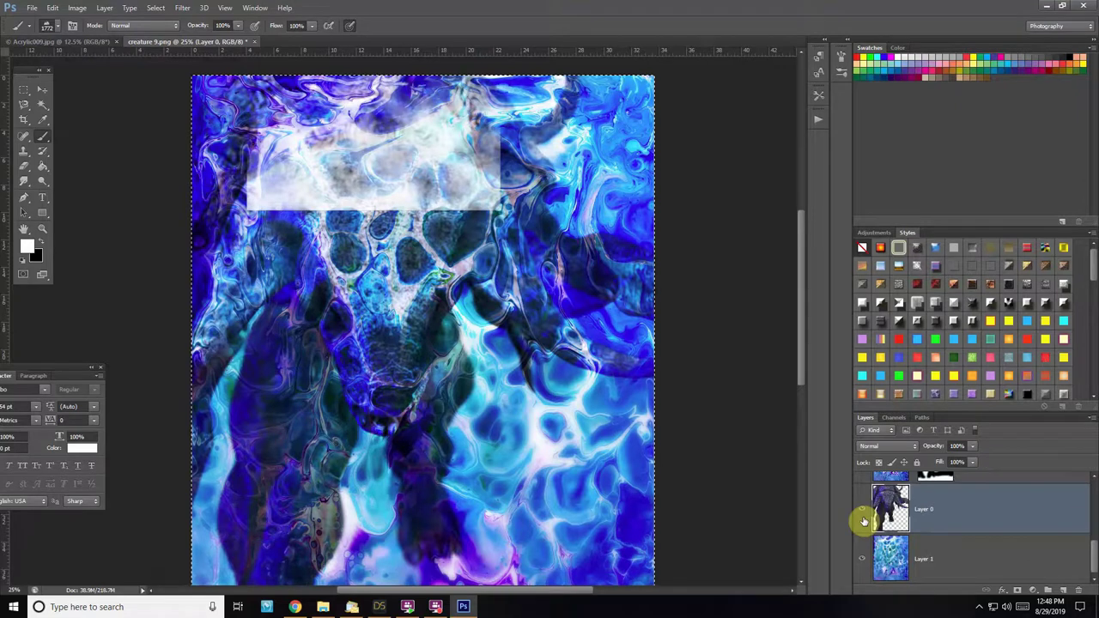
Look through the layer stack and toggle the visibility of Layer 0 to identify the creature's layer
scroll(902, 511, up, 3)
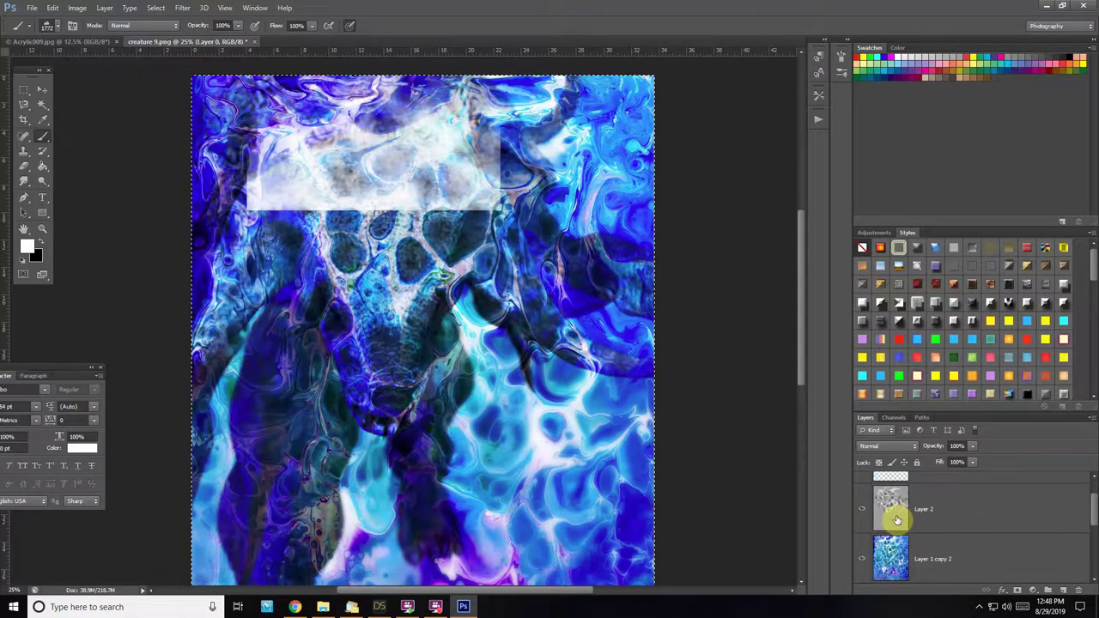
scroll(944, 529, down, 3)
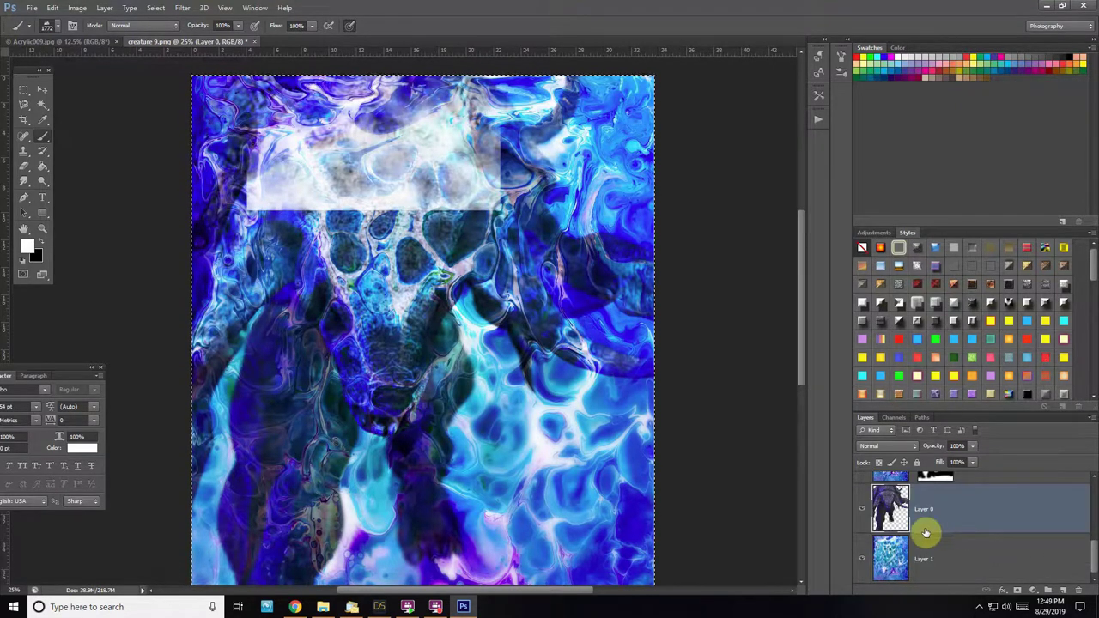
click(862, 511)
click(863, 511)
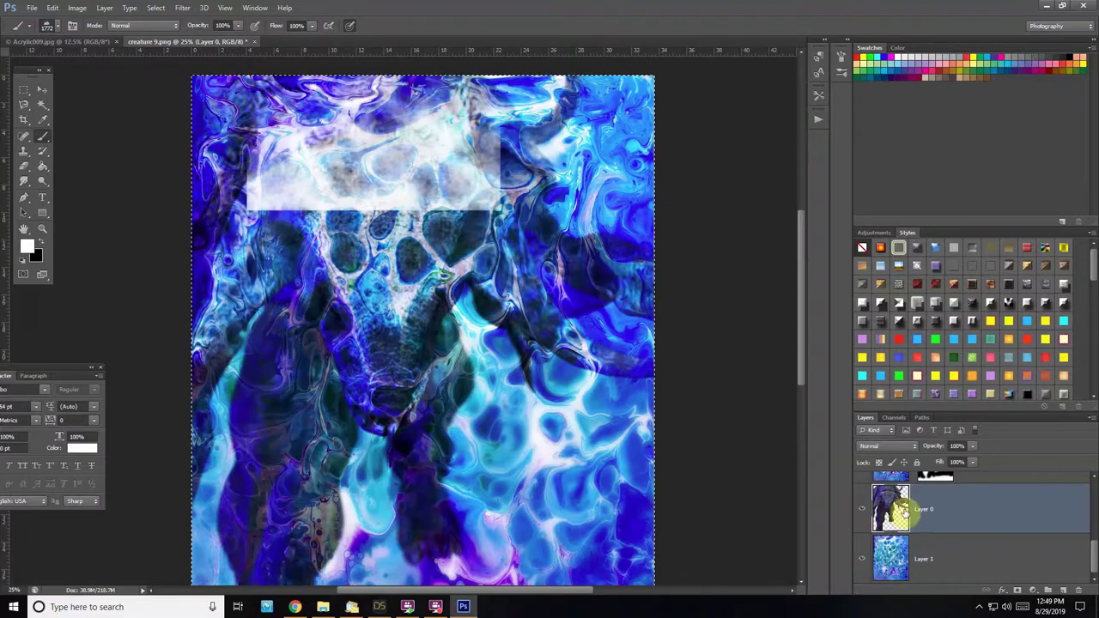
Copy the Alpha 1 depth channel and paste it onto a new layer between Layer 2 and Layer 3, with nothing selected
click(895, 418)
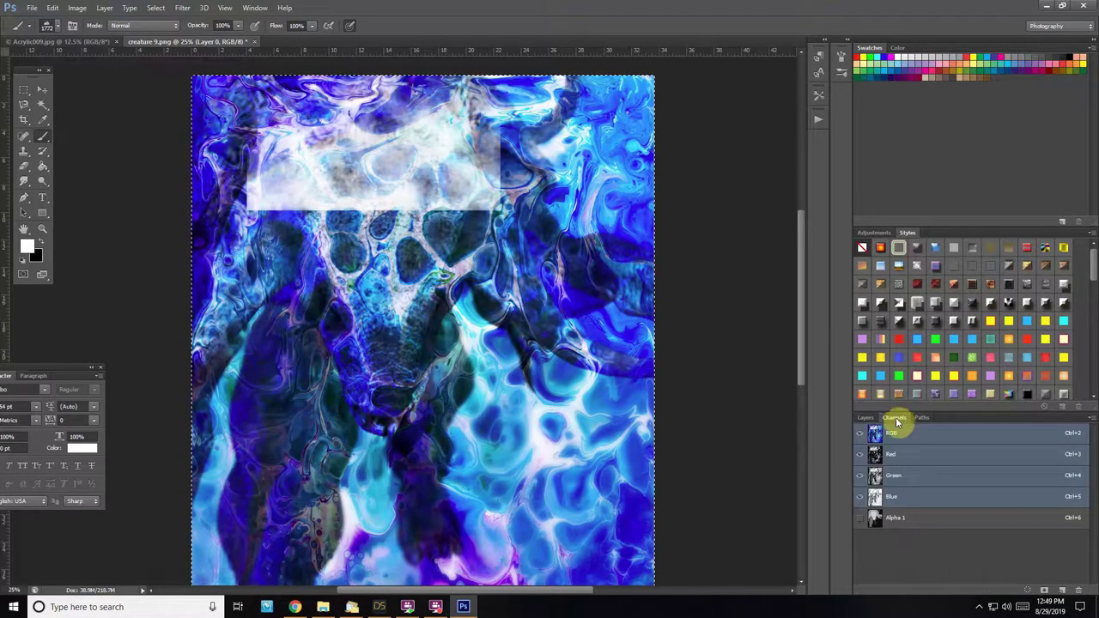
click(910, 519)
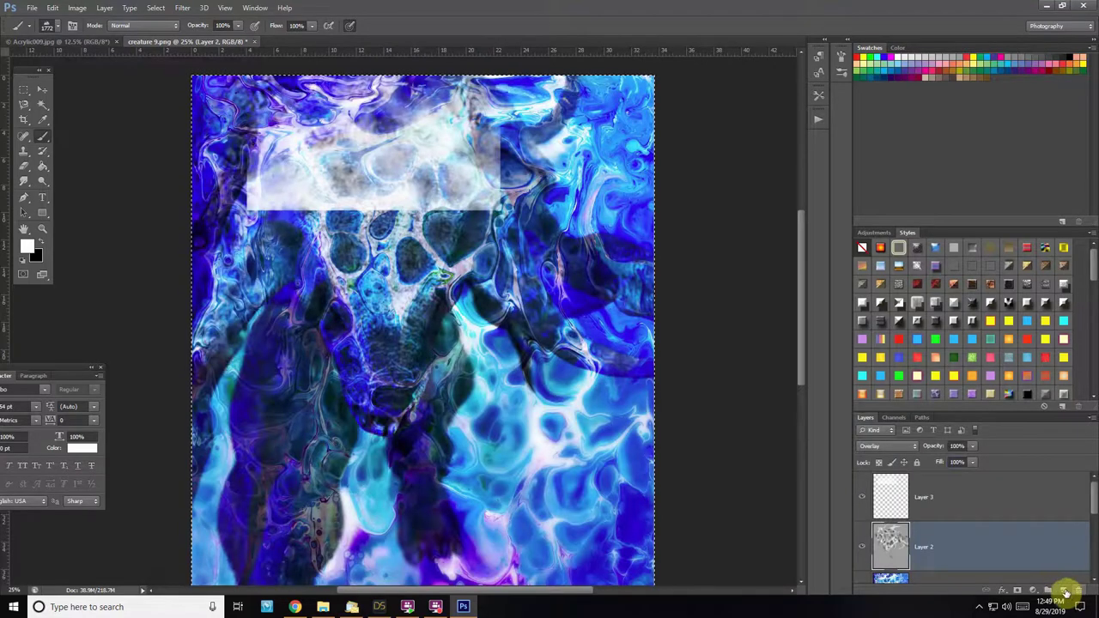
click(979, 545)
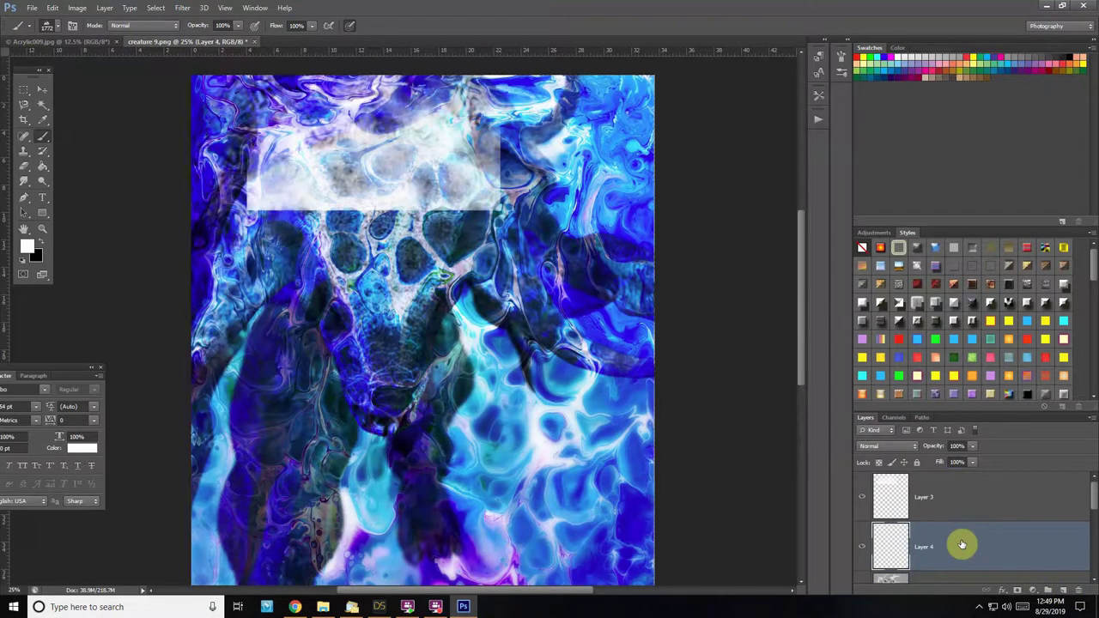
key(ctrl+v)
key(ctrl+d)
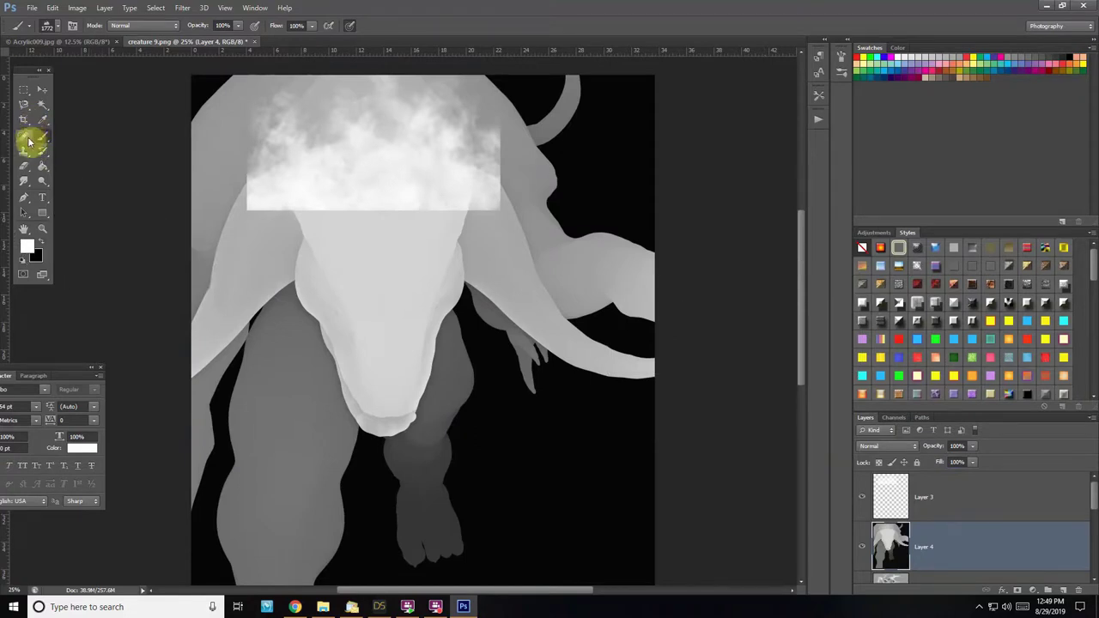
Try to select the creature's head on the pasted depth map with the Magic Wand at tolerance 10
click(43, 106)
click(386, 253)
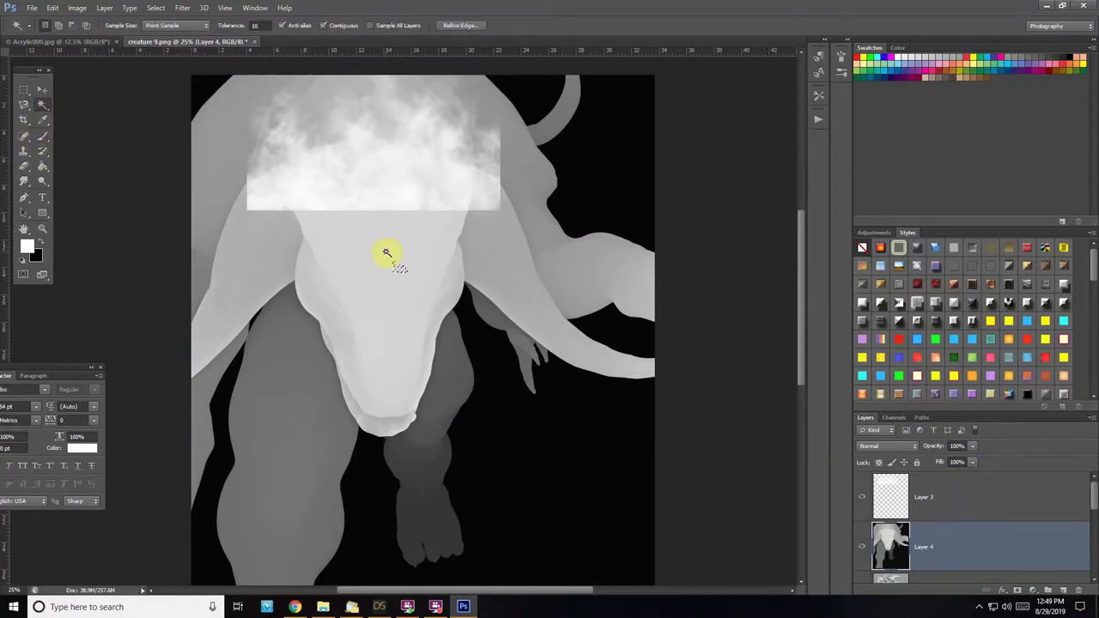
alt+scroll(386, 253, up, 1)
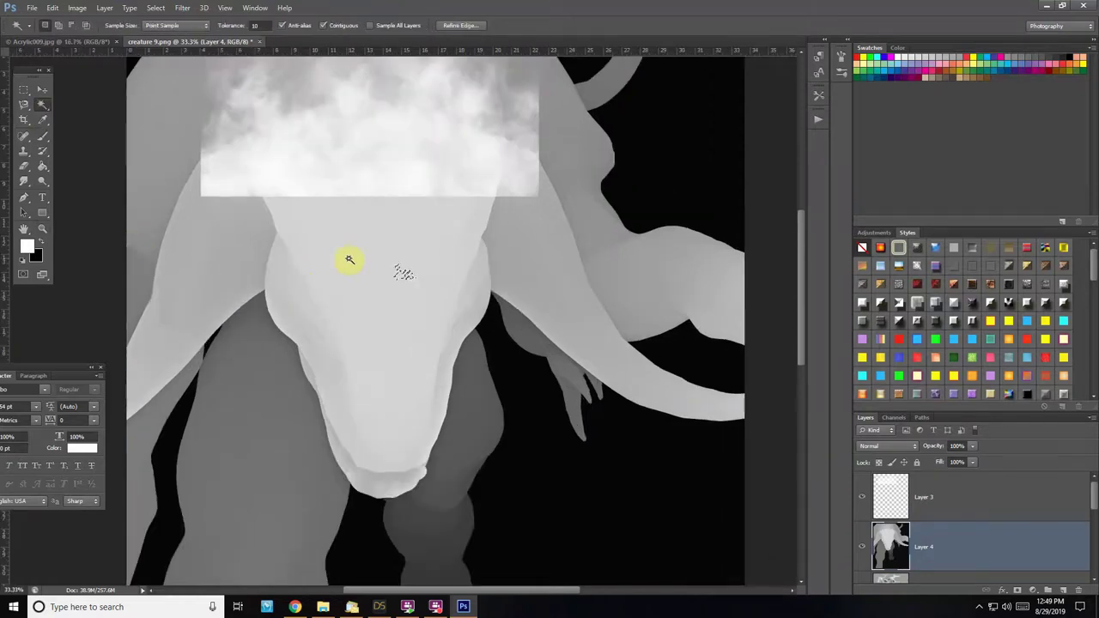
Set the Magic Wand tolerance to 32, select the creature's head on Layer 4 and inspect the selection outline
click(234, 31)
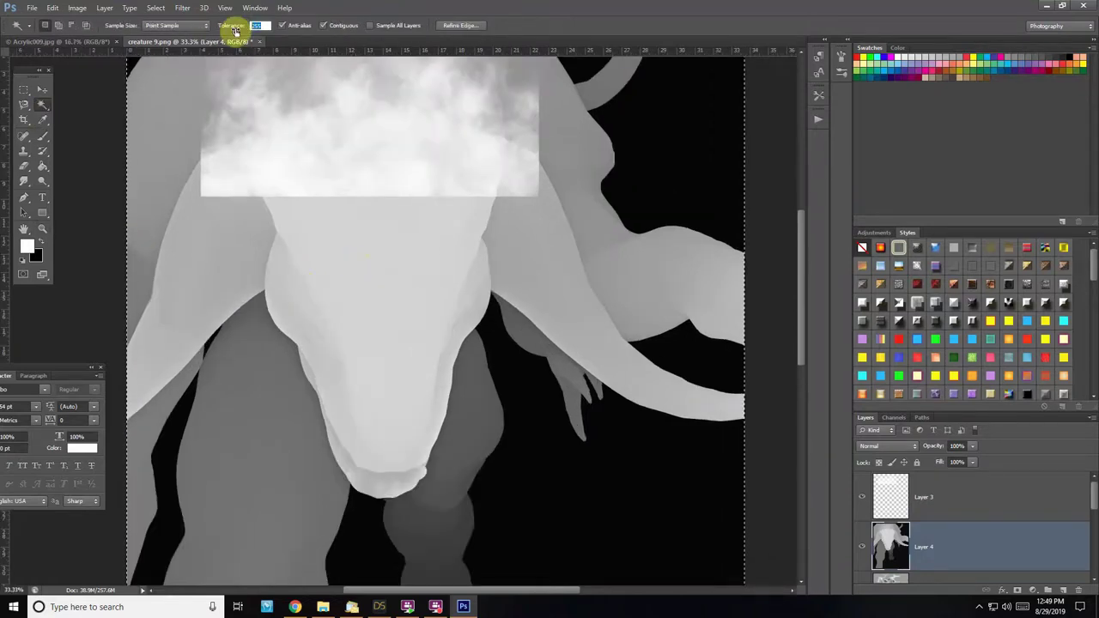
text(32)
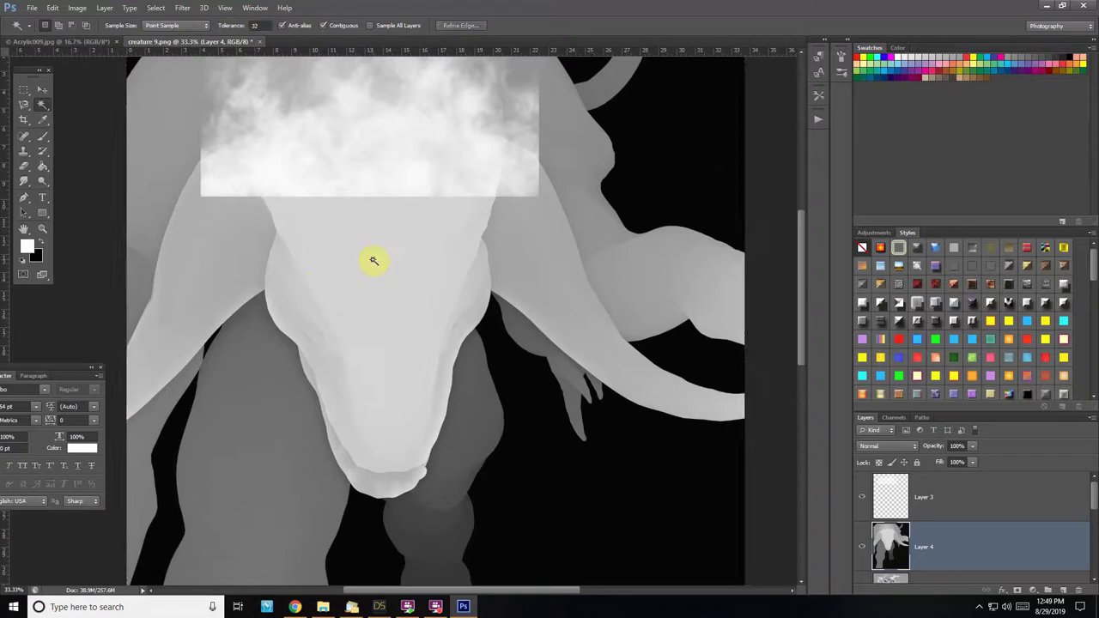
click(373, 259)
scroll(374, 261, down, 1)
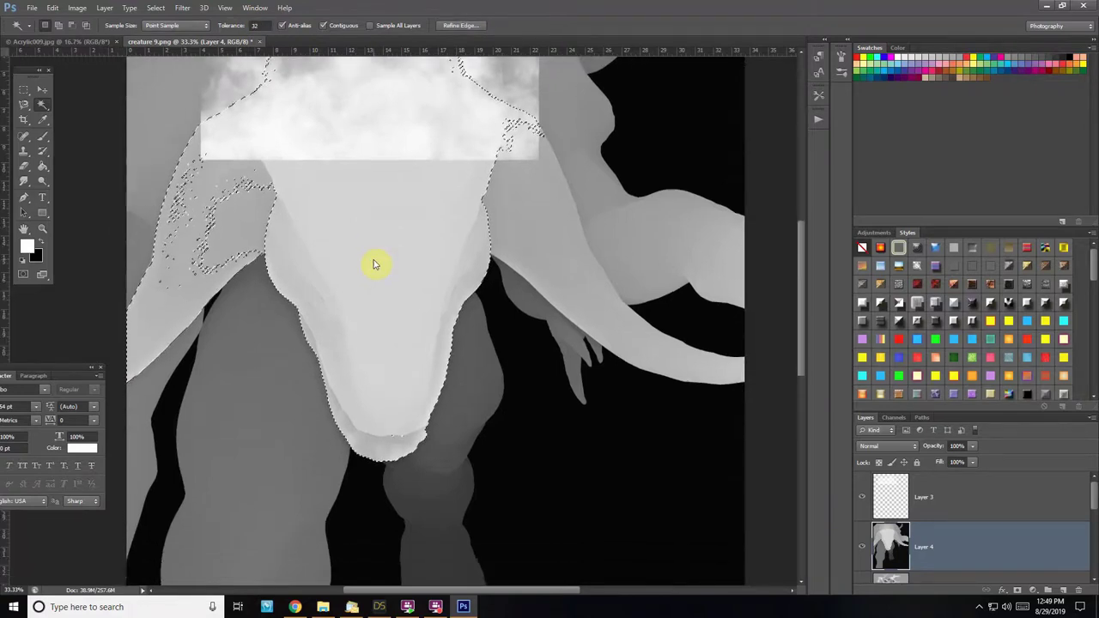
scroll(375, 264, up, 2)
scroll(373, 263, up, 3)
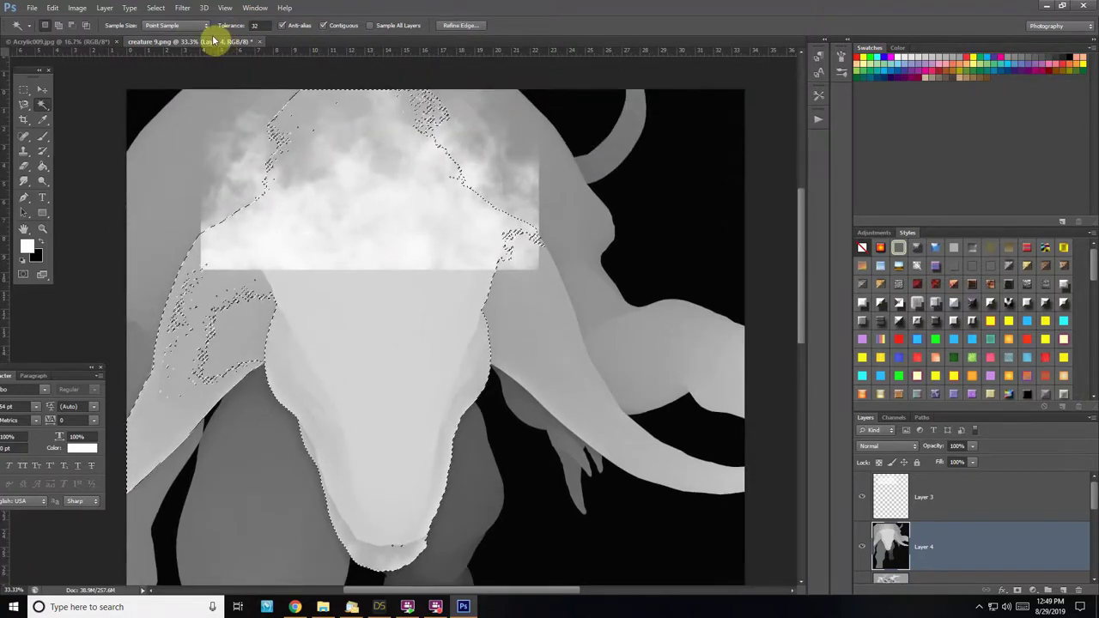
Set the Magic Wand tolerance to 20 and reselect the creature's head on the depth map
drag(262, 26, 211, 31)
text(20)
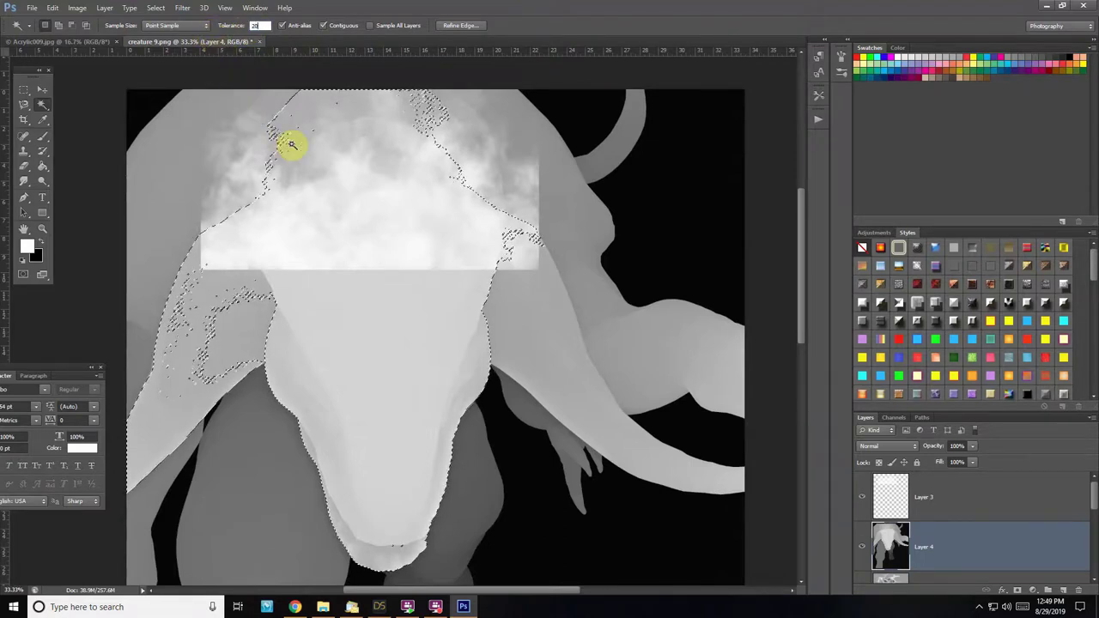
click(376, 325)
click(374, 333)
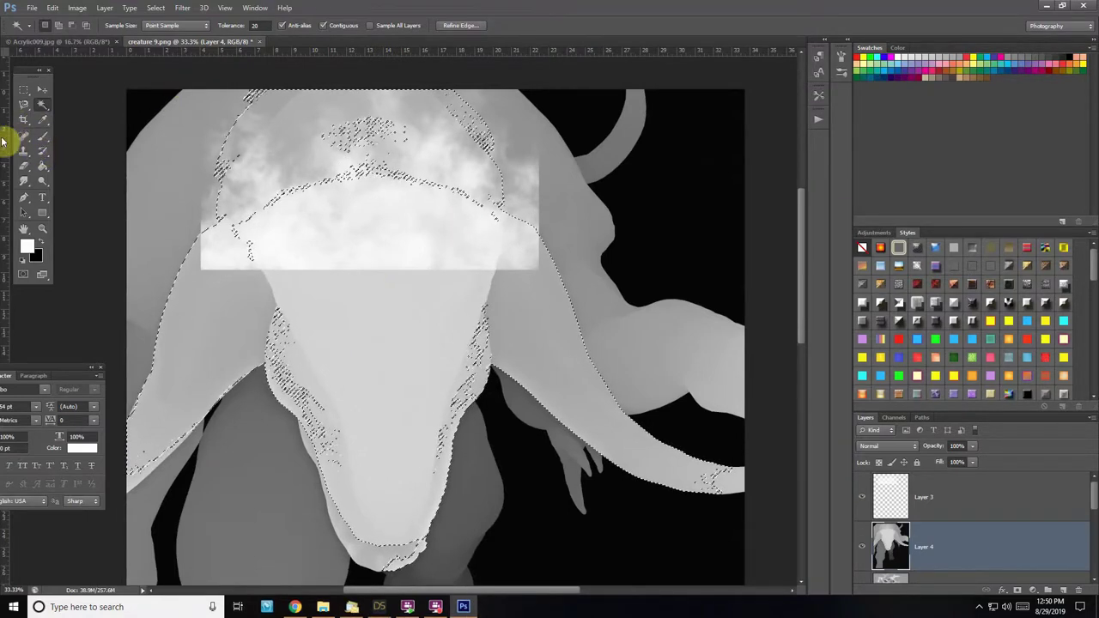
Subtract the region above the creature's head from the selection with the Lasso tool, following the brow line
click(25, 106)
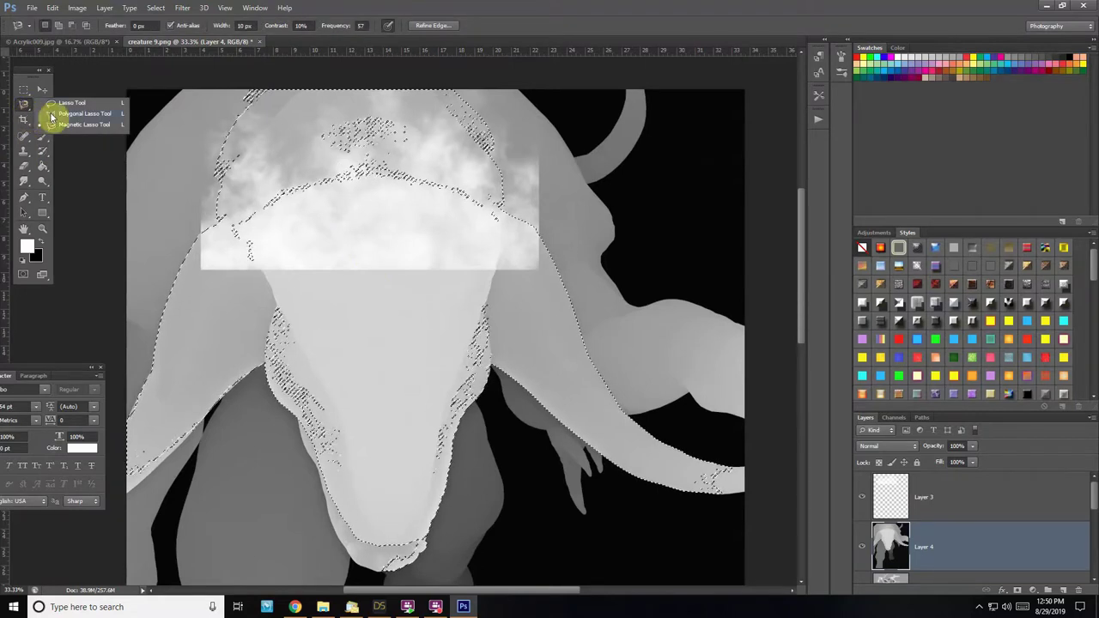
click(55, 103)
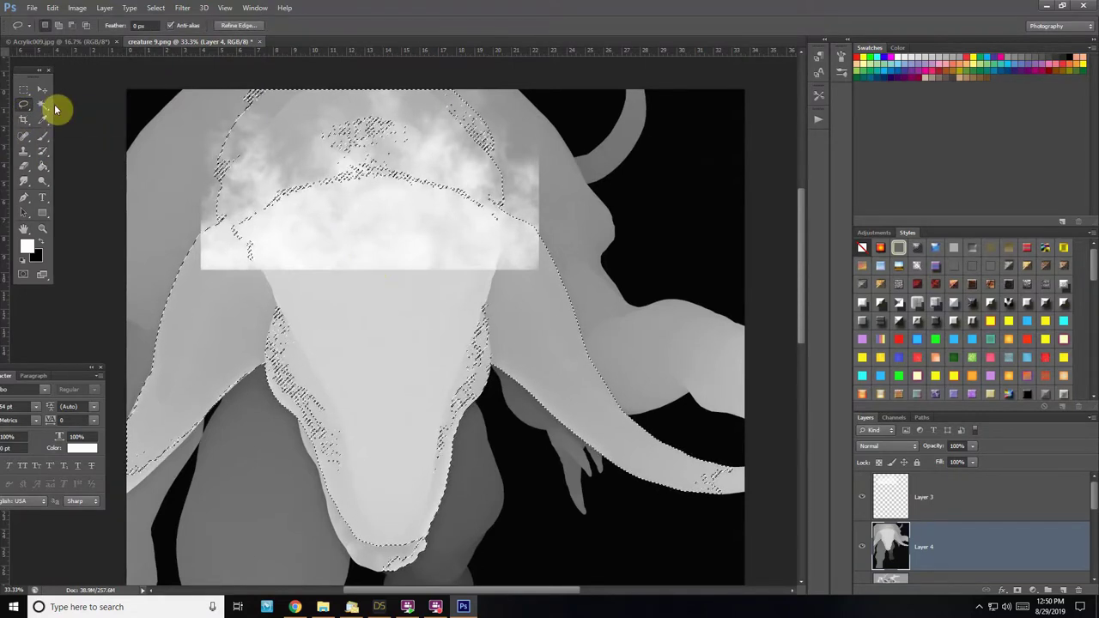
drag(222, 211, 322, 185)
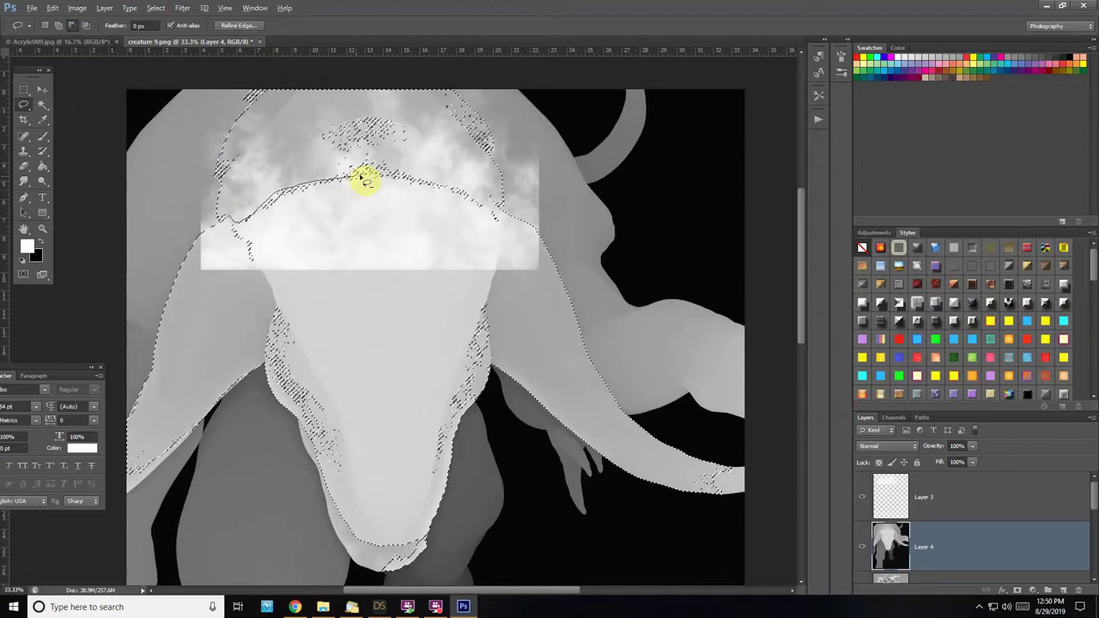
mouse_move(529, 219)
mouse_down()
mouse_move(545, 91)
mouse_move(369, 54)
mouse_move(222, 89)
mouse_up()
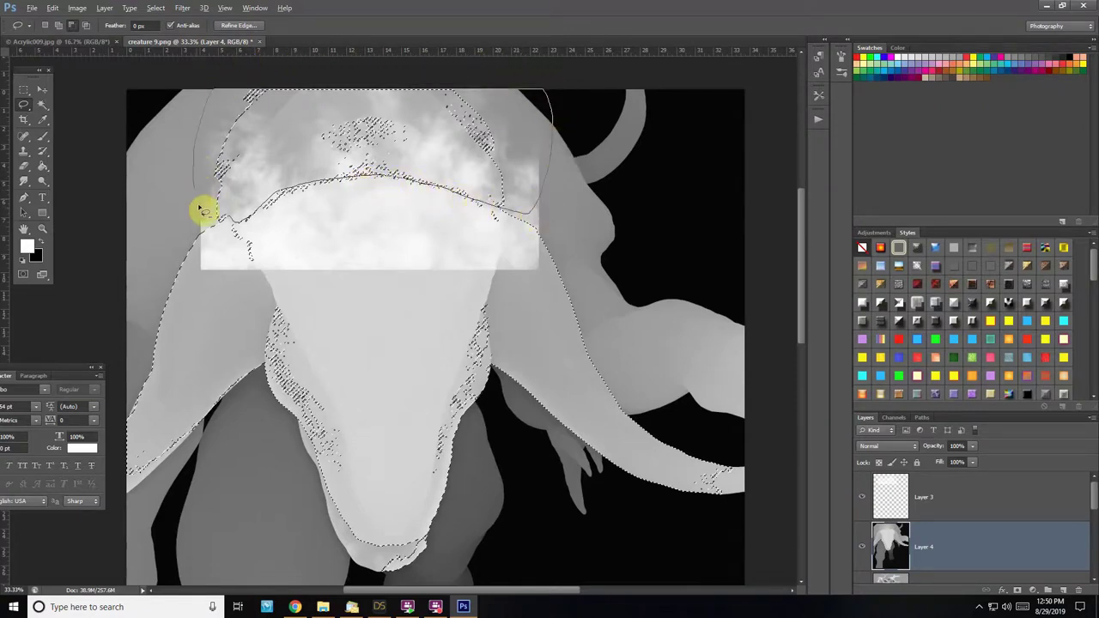
drag(227, 222, 223, 214)
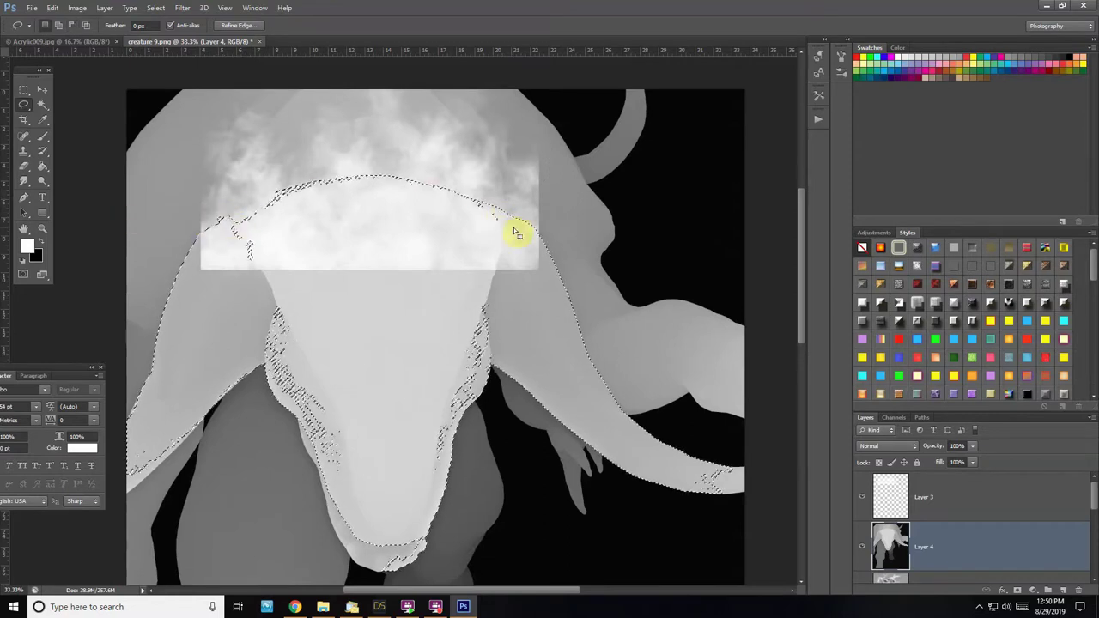
Delete the smoke covering the head on Layer 3 and hide the depth-map Layer 4
click(961, 502)
key(Delete)
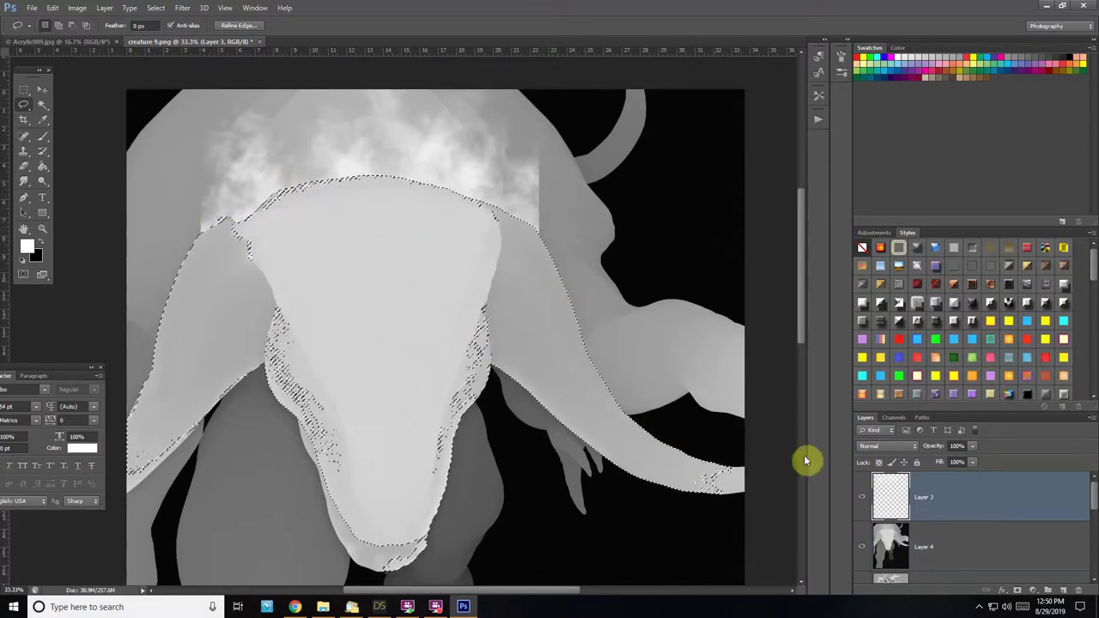
click(863, 545)
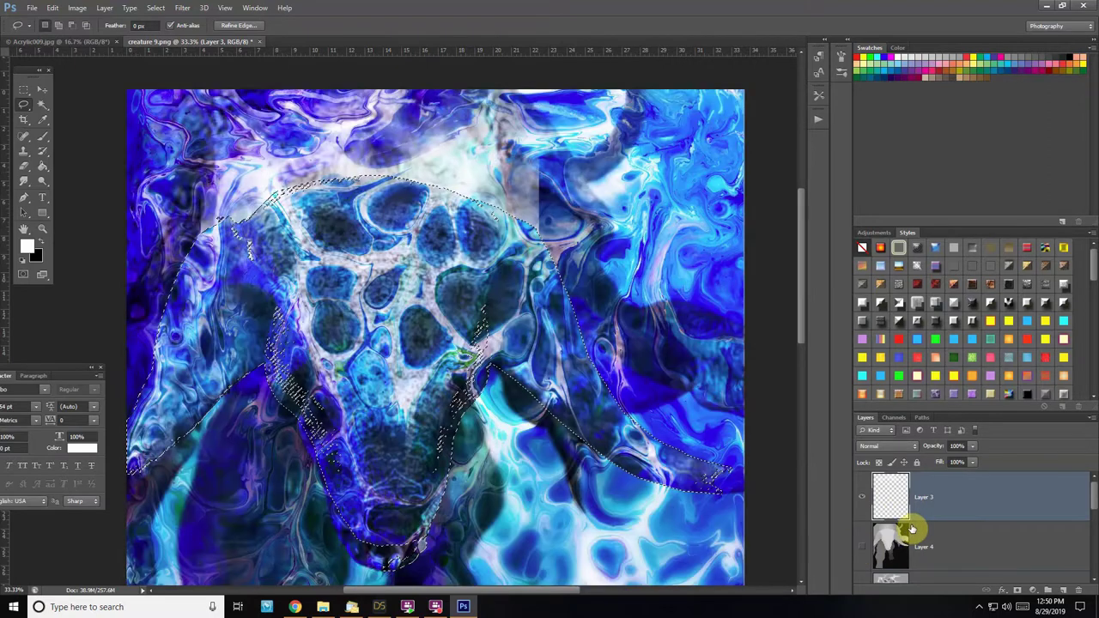
Replace the depth-map Layer 4 with a new empty layer above Layer 3, with the whole canvas selected
key(ctrl+a)
click(23, 170)
key(z)
right_click(257, 261)
click(264, 268)
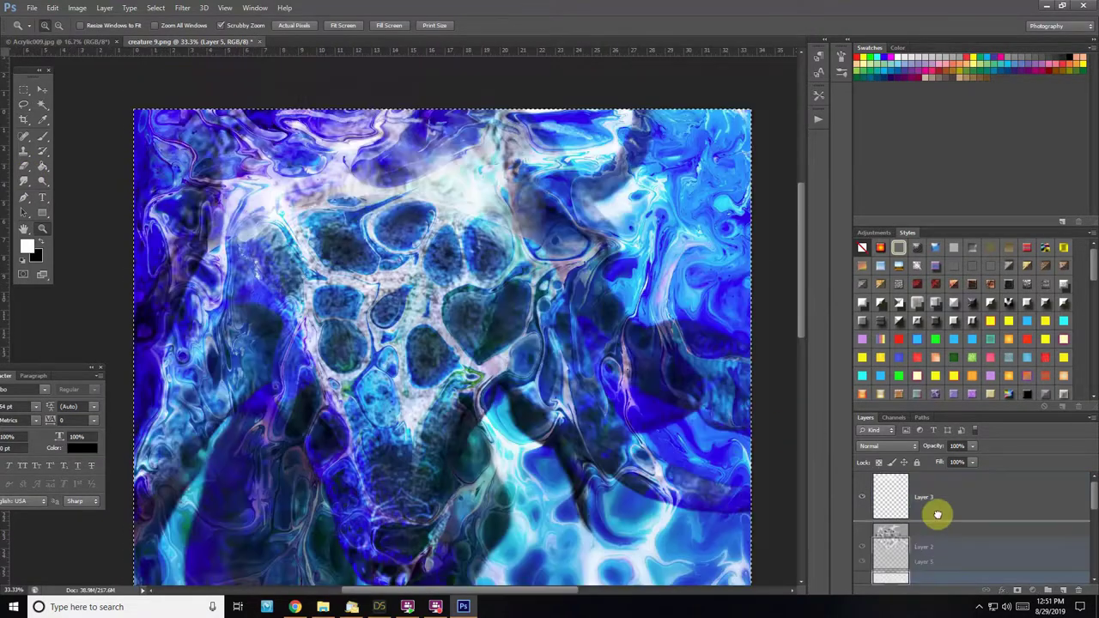
mouse_move(938, 514)
mouse_down()
mouse_move(939, 489)
mouse_move(935, 500)
mouse_up()
Load the brush set Rons Dry Ice Cs.abr for the Brush tool and look through its presets
key(b)
click(59, 26)
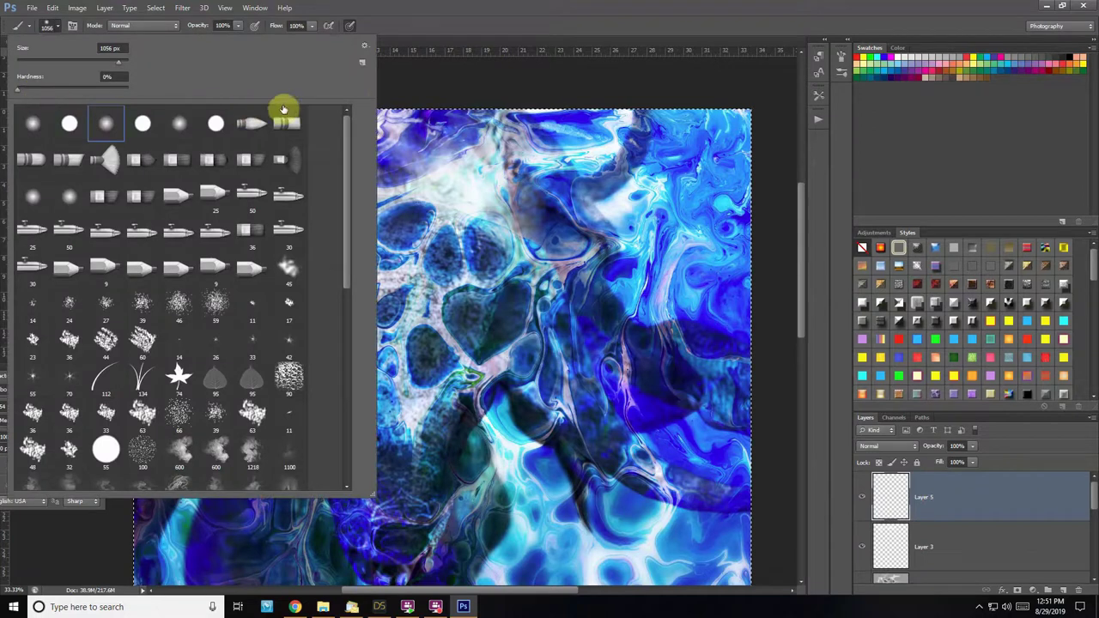
click(365, 46)
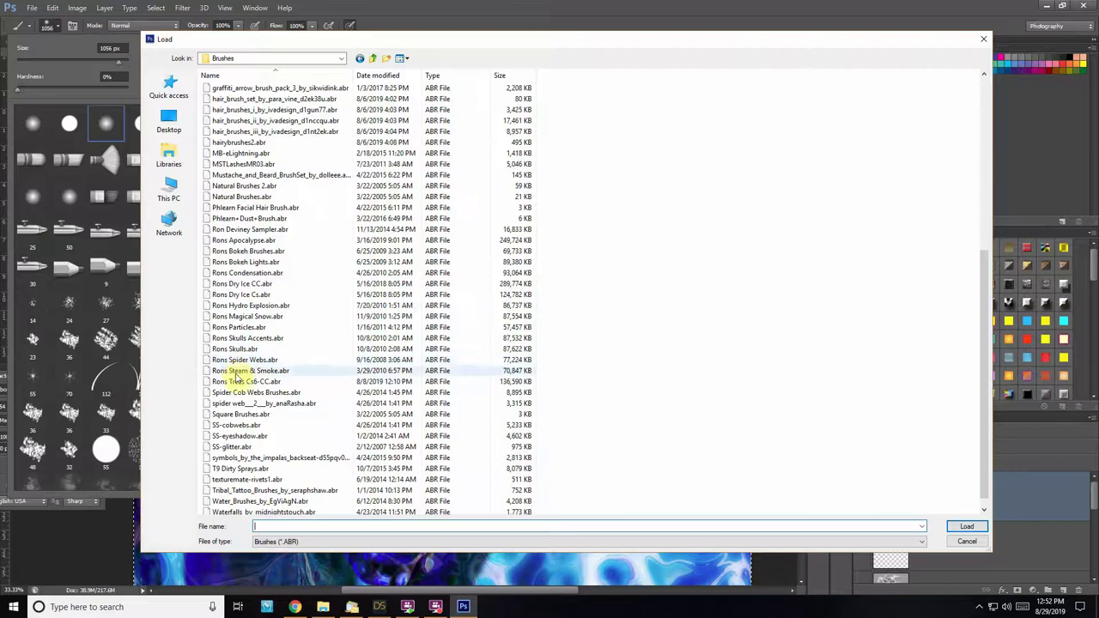
double_click(225, 295)
drag(348, 221, 346, 412)
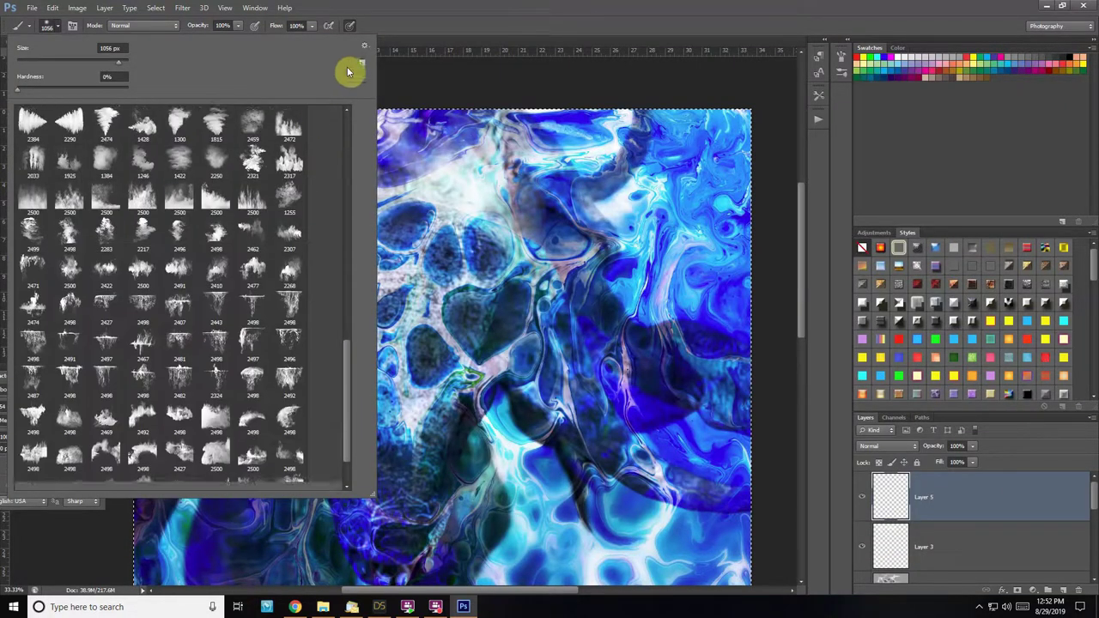
click(364, 46)
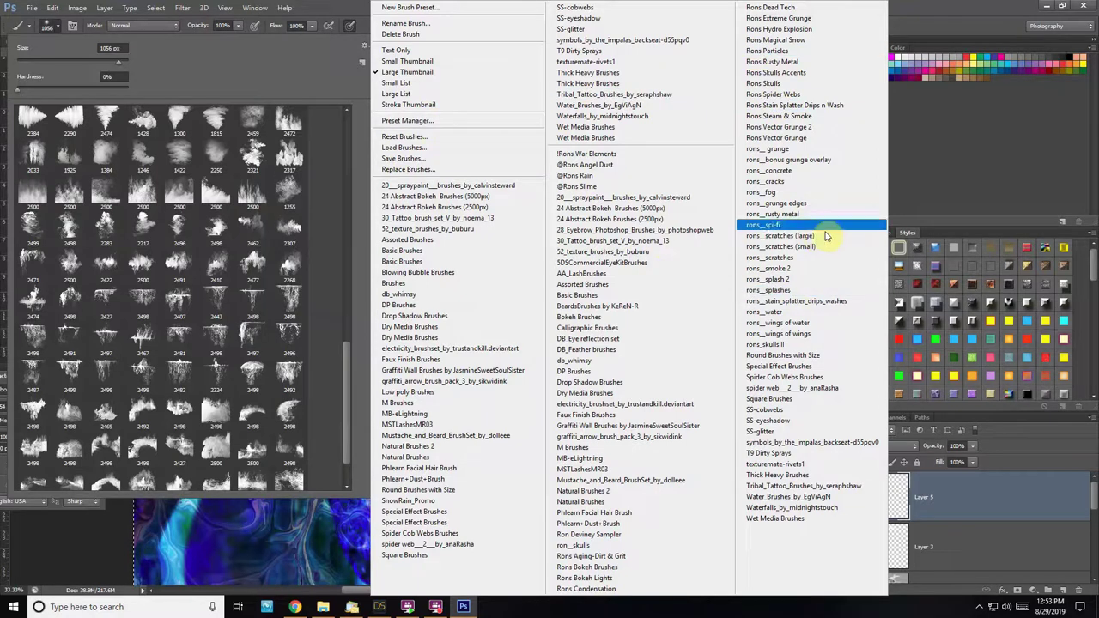
click(214, 72)
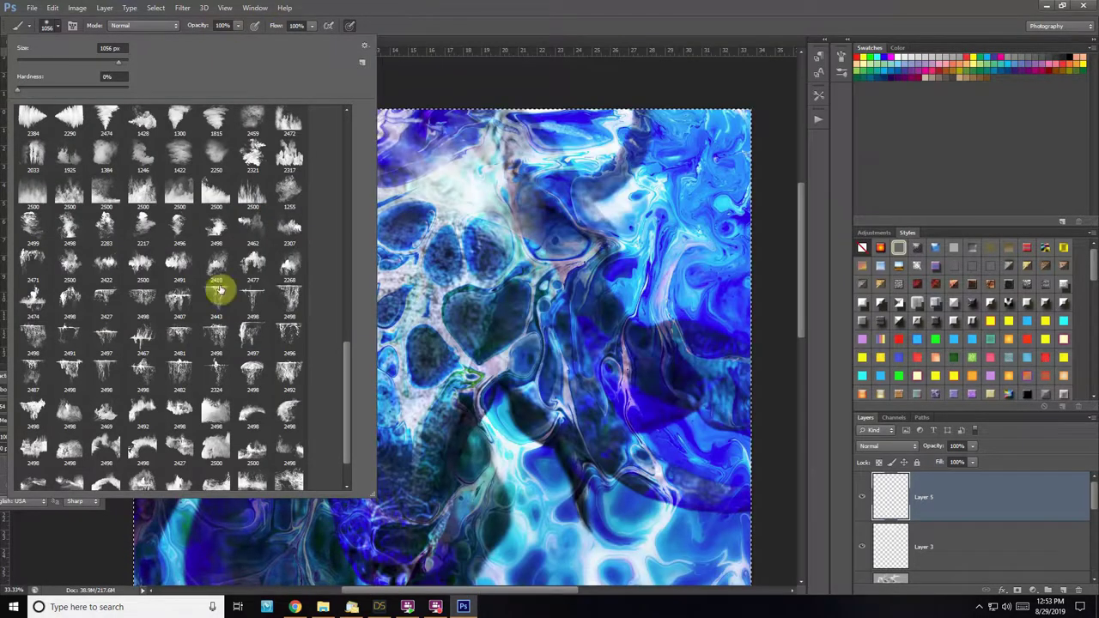
Paint white smoke across the area above the creature's head on Layer 5 using a 2500 px Dry Ice brush
scroll(208, 367, down, 2)
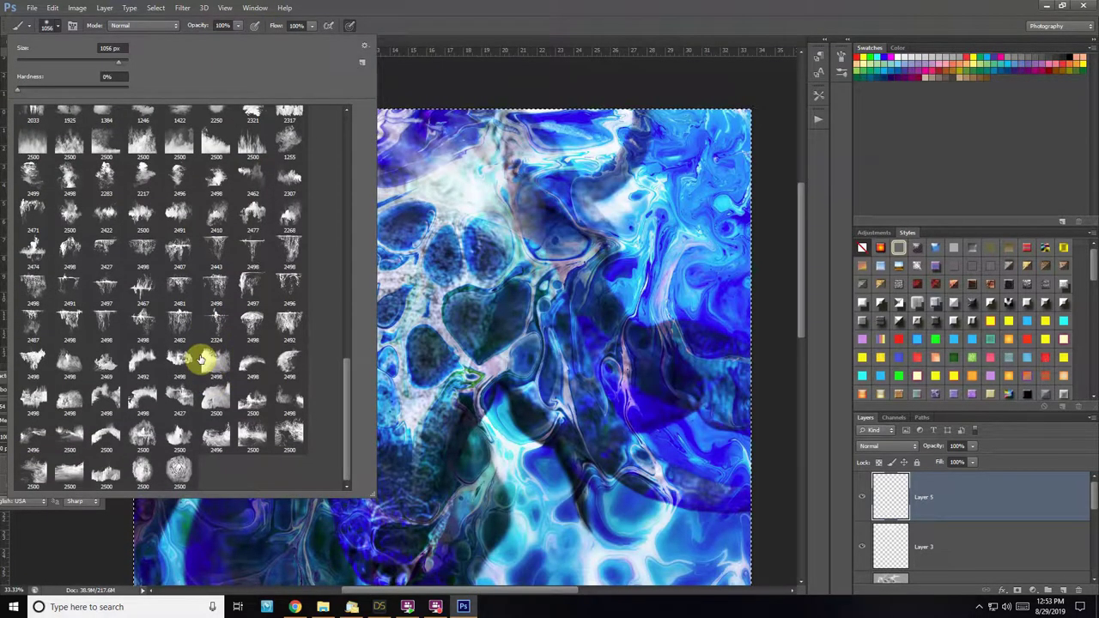
click(69, 249)
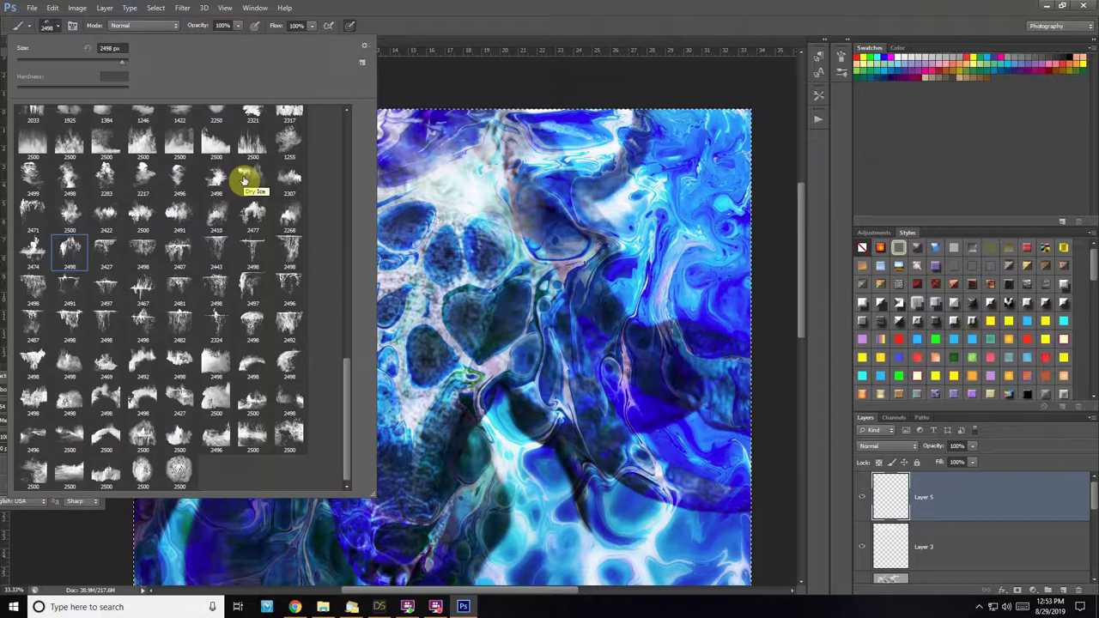
double_click(54, 245)
click(57, 25)
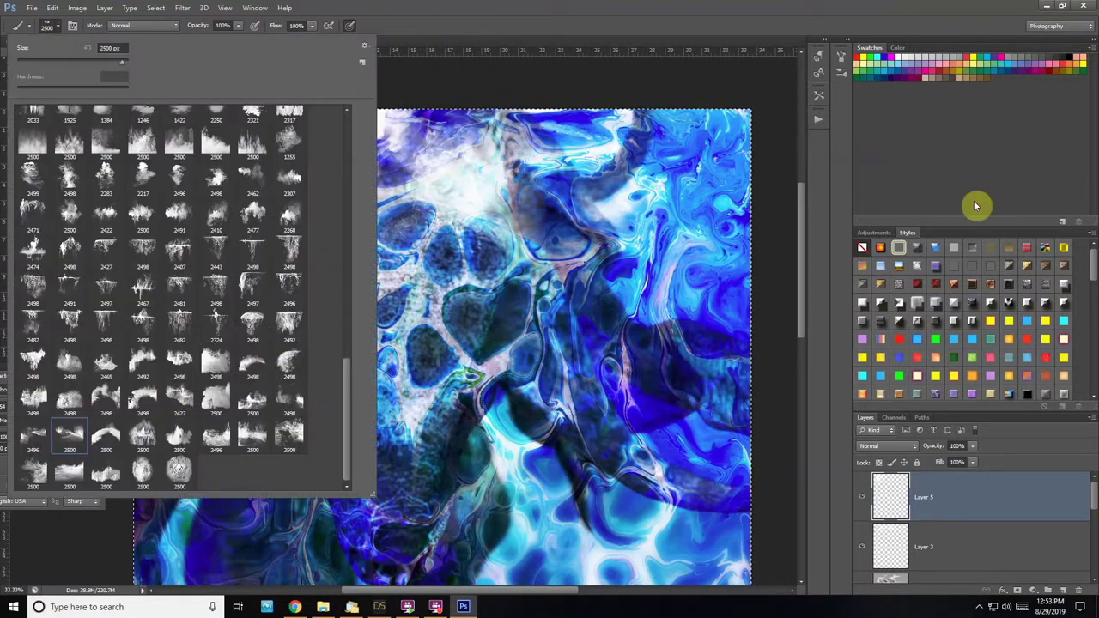
click(976, 207)
click(42, 230)
click(344, 25)
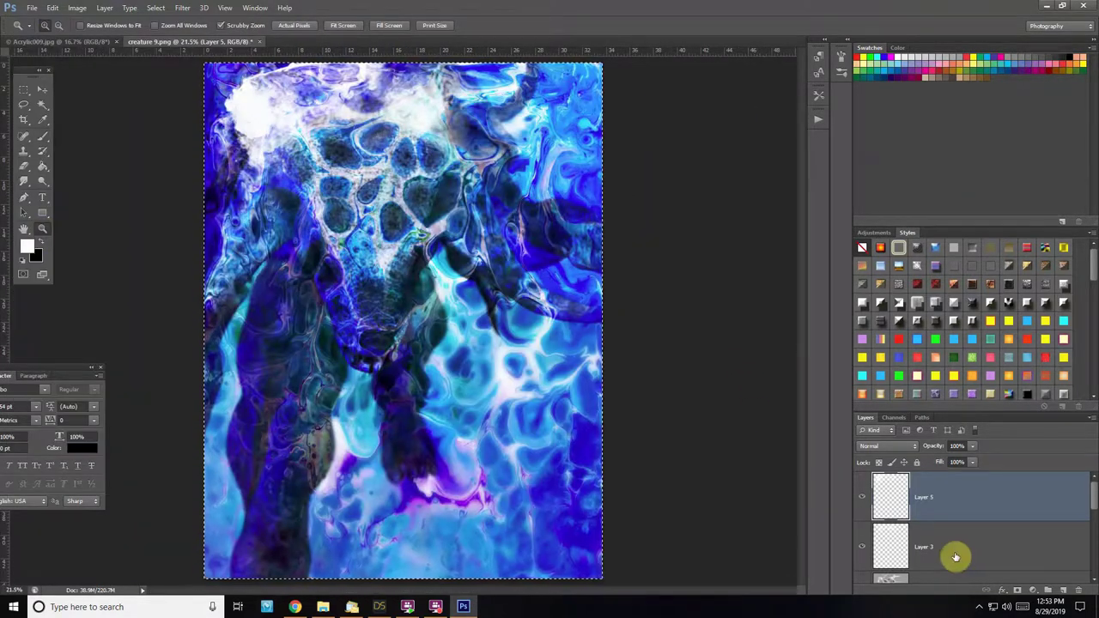
Set Layer 5's fill to 87% with its opacity at 100%
click(972, 448)
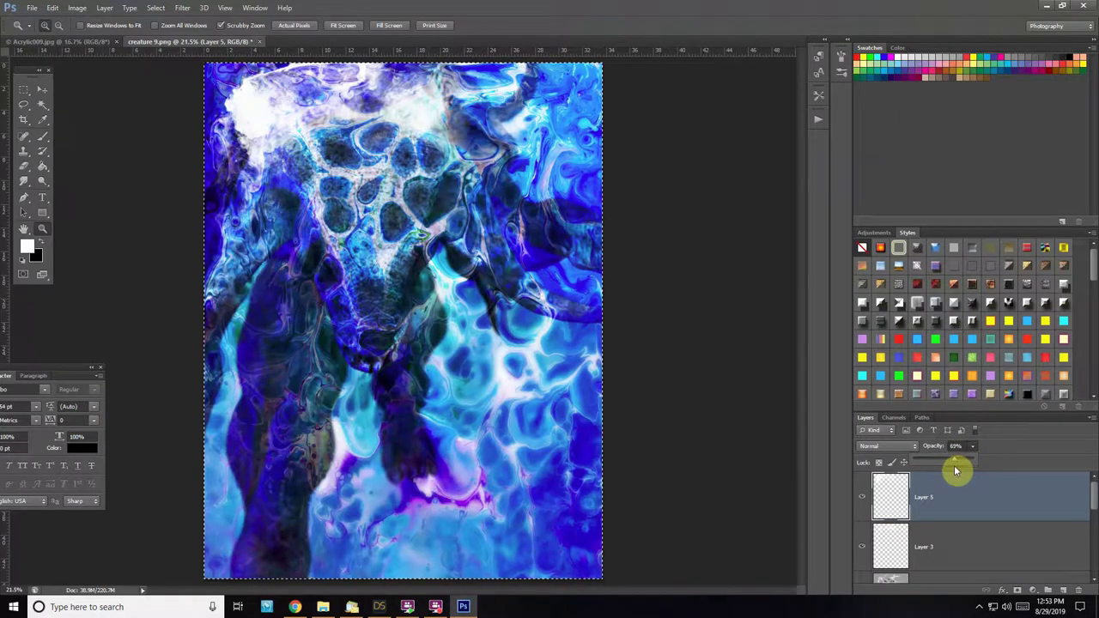
drag(955, 469, 959, 469)
click(975, 463)
click(972, 448)
drag(982, 459, 1030, 456)
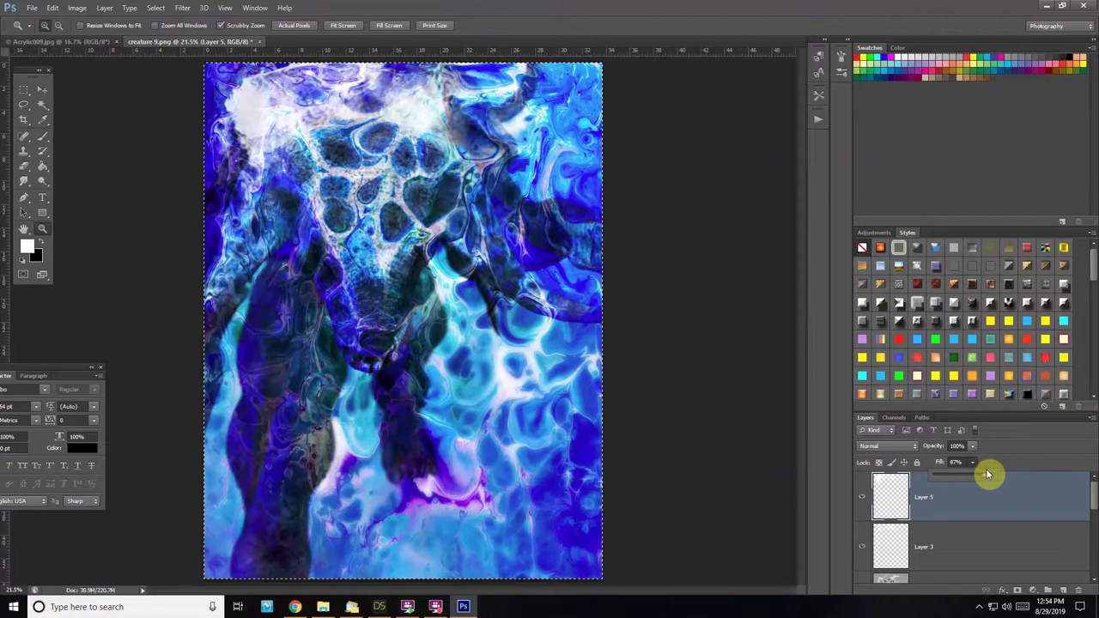
Remove Layer 3 and set Layer 5's blend mode to Overlay after trying Soft Light
click(26, 169)
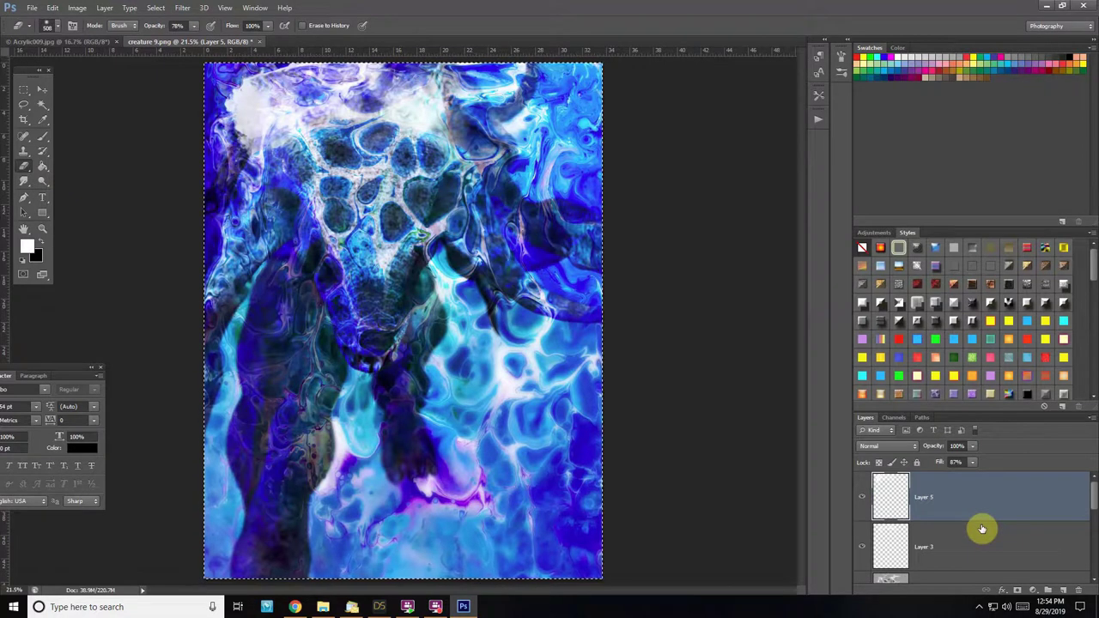
click(891, 447)
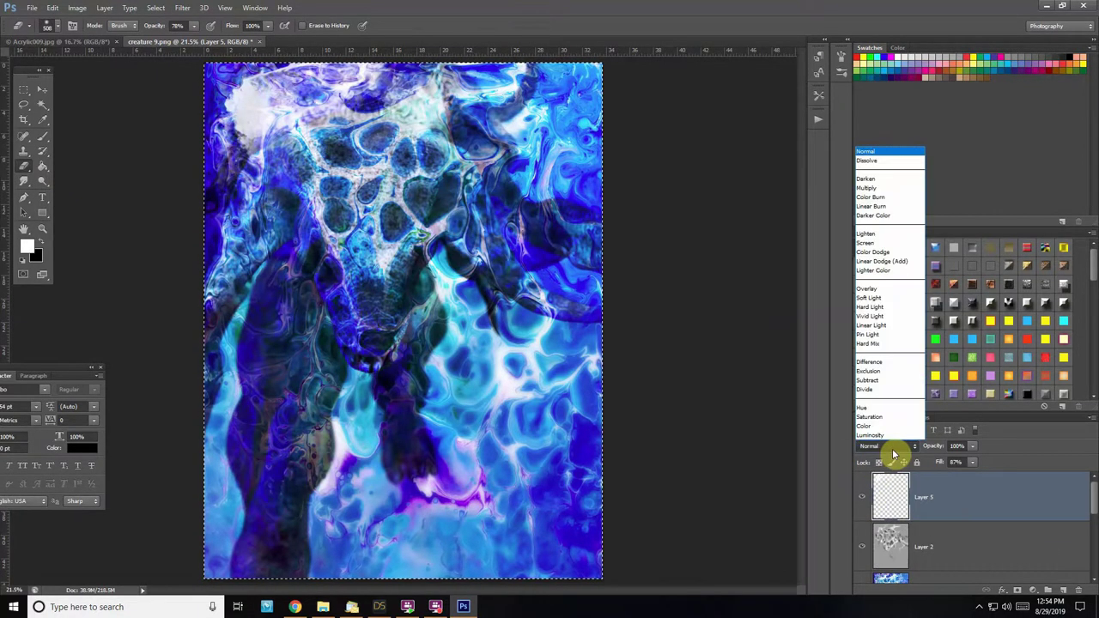
click(870, 298)
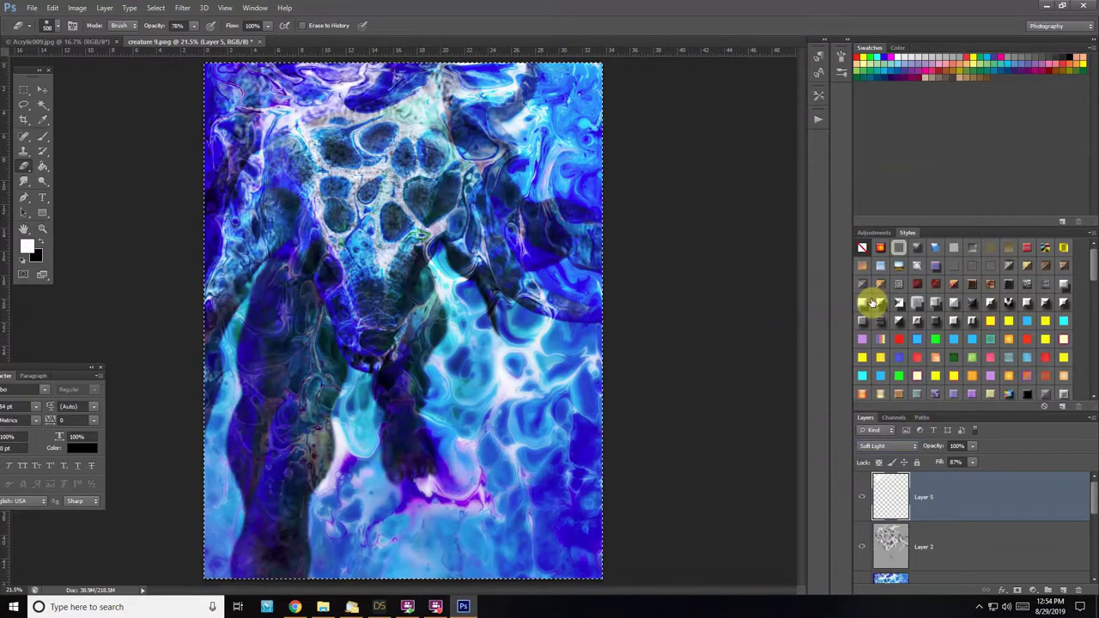
key(Up)
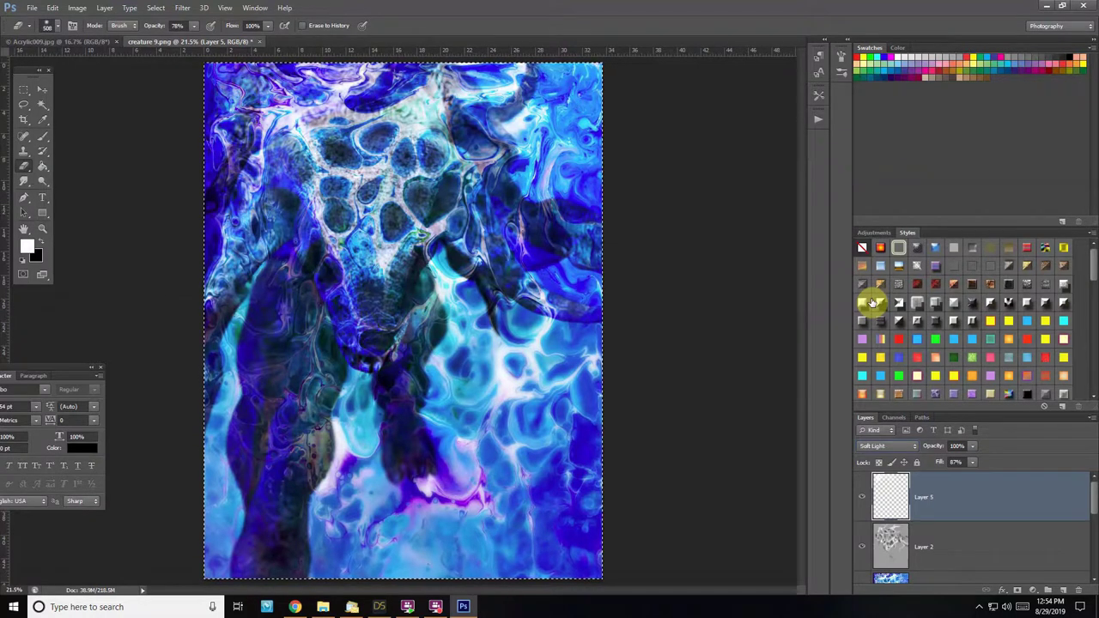
key(Up)
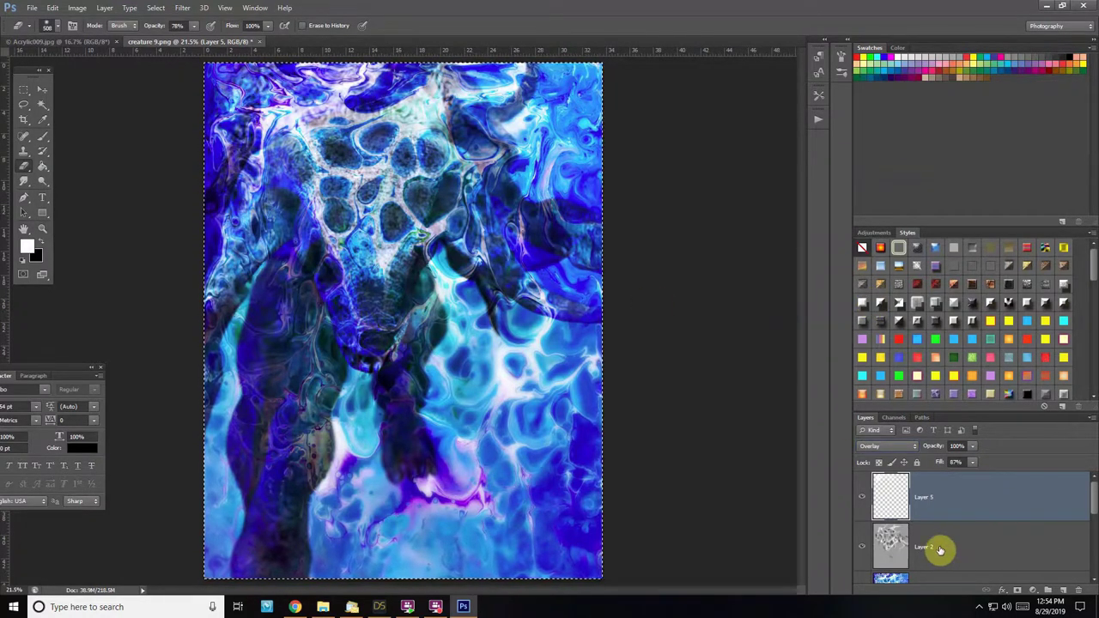
Compare the image with and without Layer 2, then dodge its head details in the midtones at 50% exposure
click(974, 547)
click(862, 547)
click(862, 547)
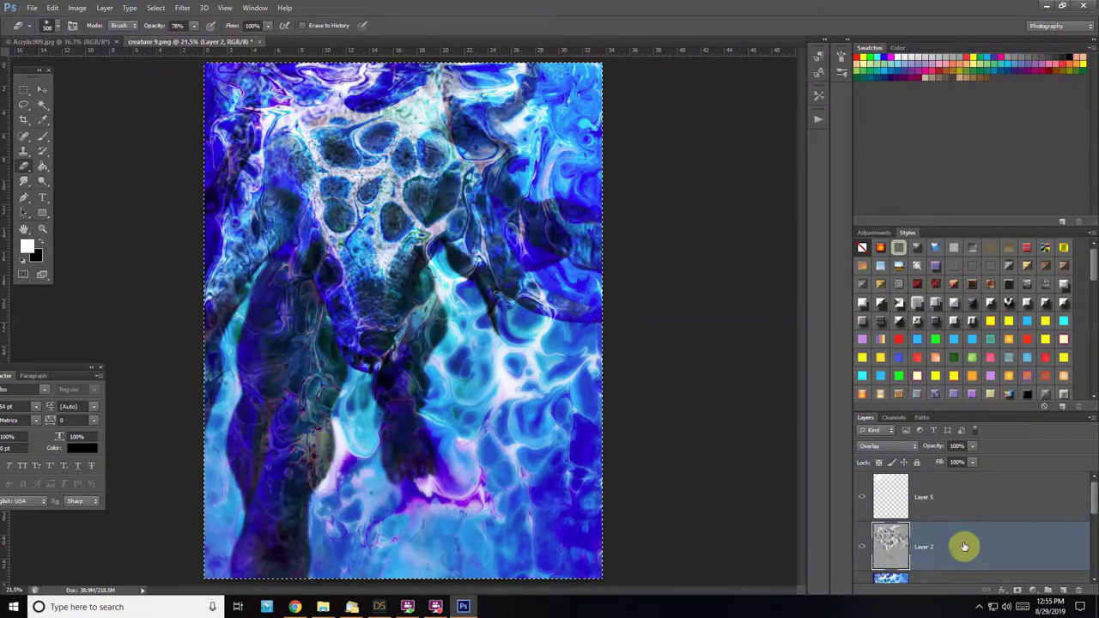
key(o)
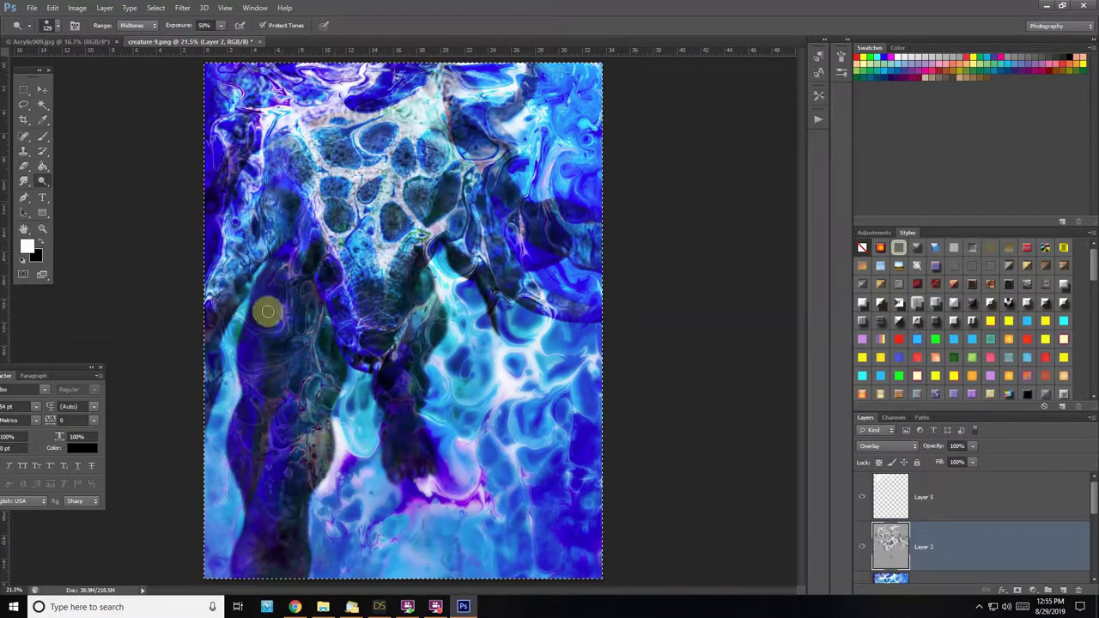
Stamp an enlarged Dry Ice smoke brush across the ground around the creature's feet on Layer 5
click(964, 504)
click(864, 500)
click(863, 500)
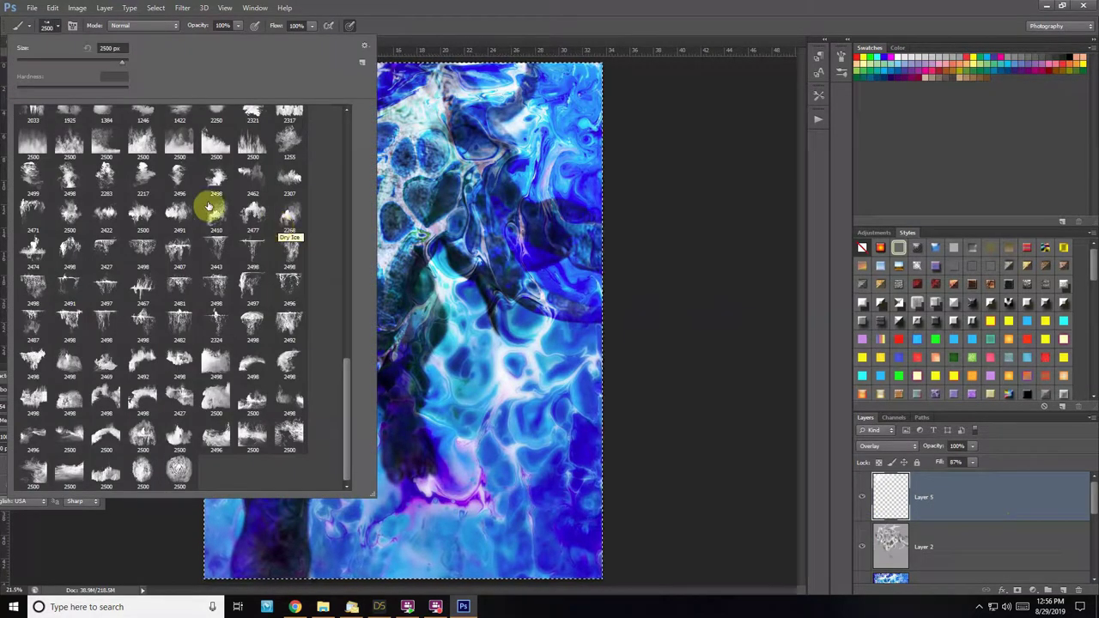
click(145, 134)
key(bracketright)
key(bracketright)
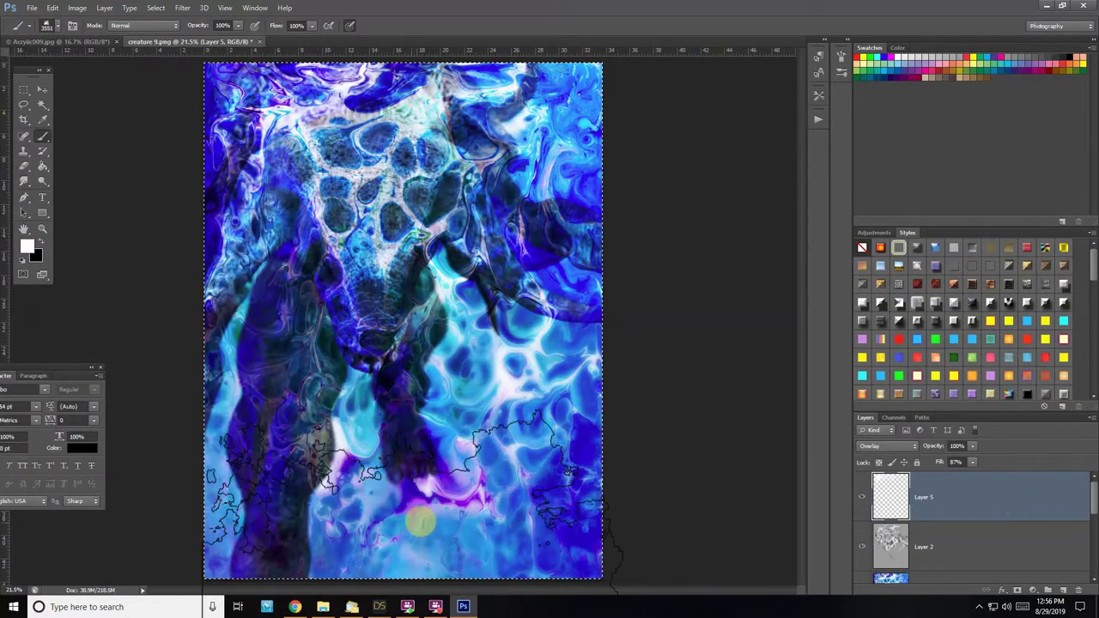
click(420, 523)
Compare the composition with and without the smoke on Layer 5
click(864, 500)
click(864, 500)
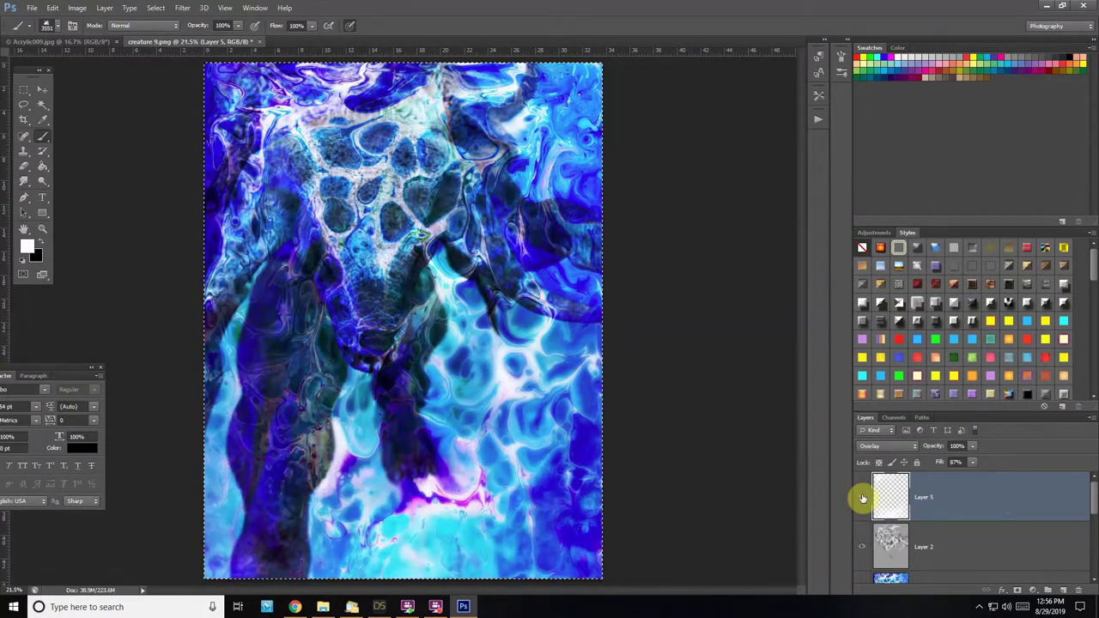
click(863, 499)
click(863, 499)
mouse_move(862, 499)
mouse_down()
mouse_move(635, 249)
mouse_move(765, 376)
mouse_move(387, 251)
mouse_move(658, 326)
mouse_move(639, 347)
mouse_move(201, 105)
mouse_move(92, 73)
mouse_up()
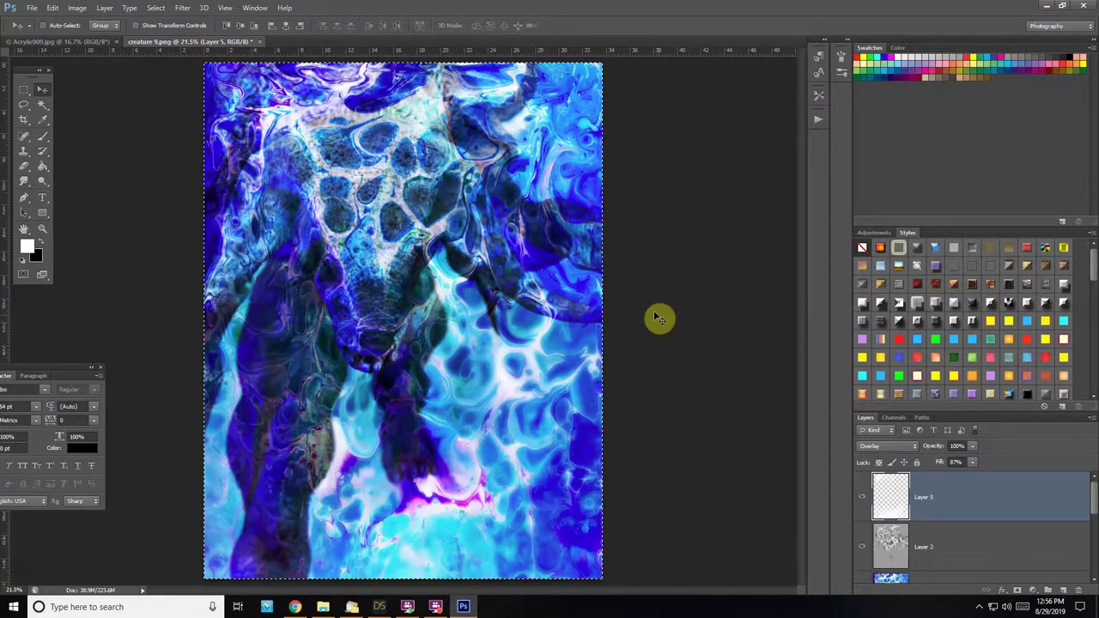
Compare the composition with and without the creature render on Layer 0
key(z)
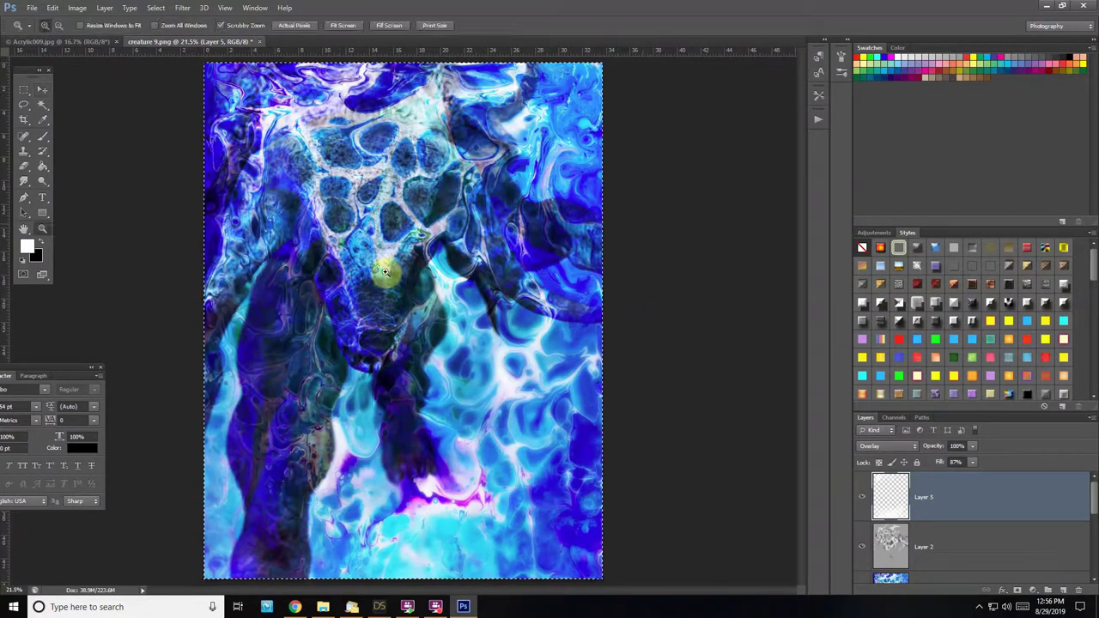
scroll(893, 522, down, 3)
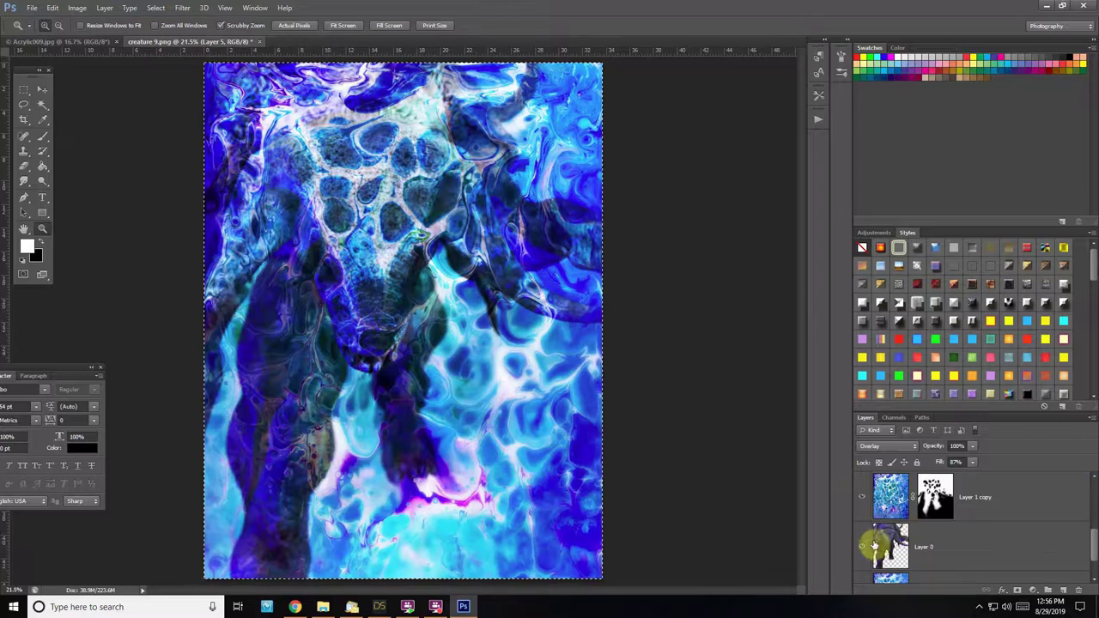
click(863, 548)
click(864, 548)
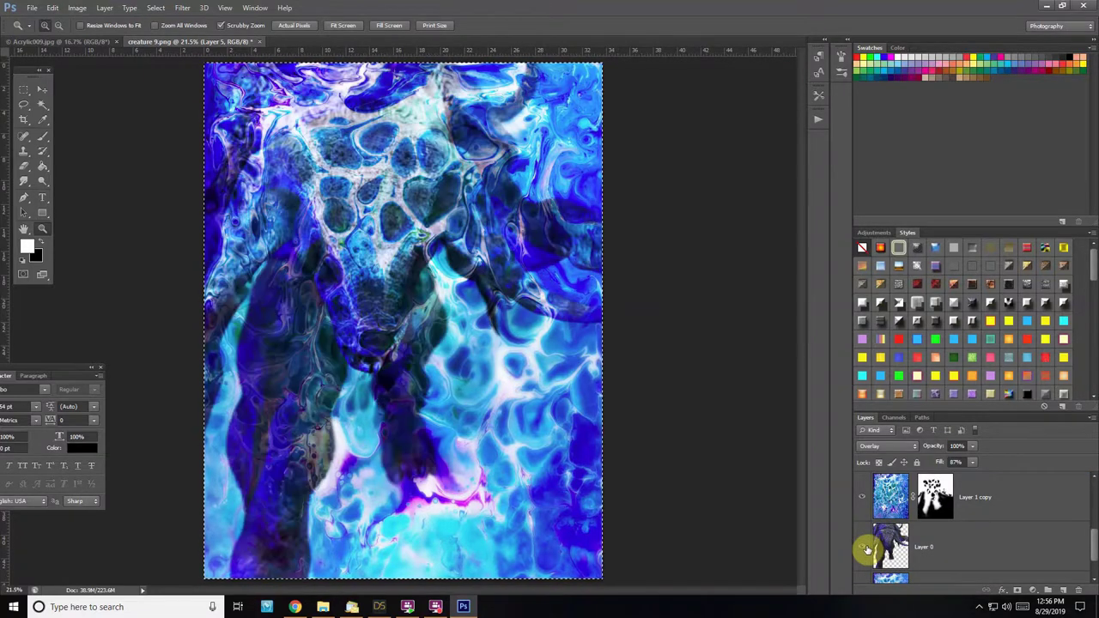
click(864, 548)
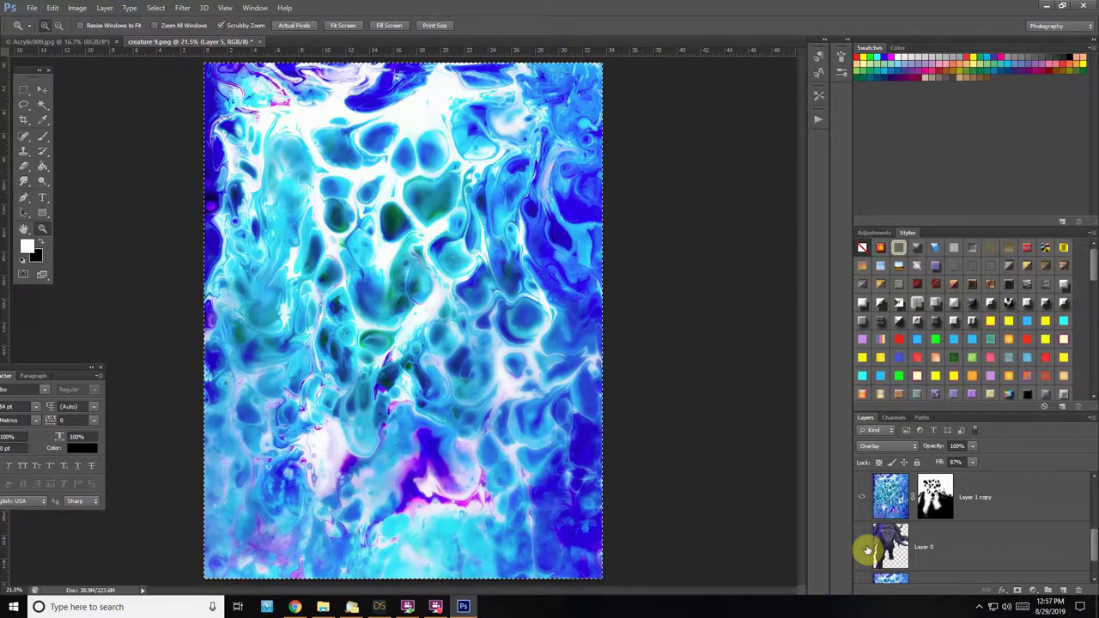
click(863, 548)
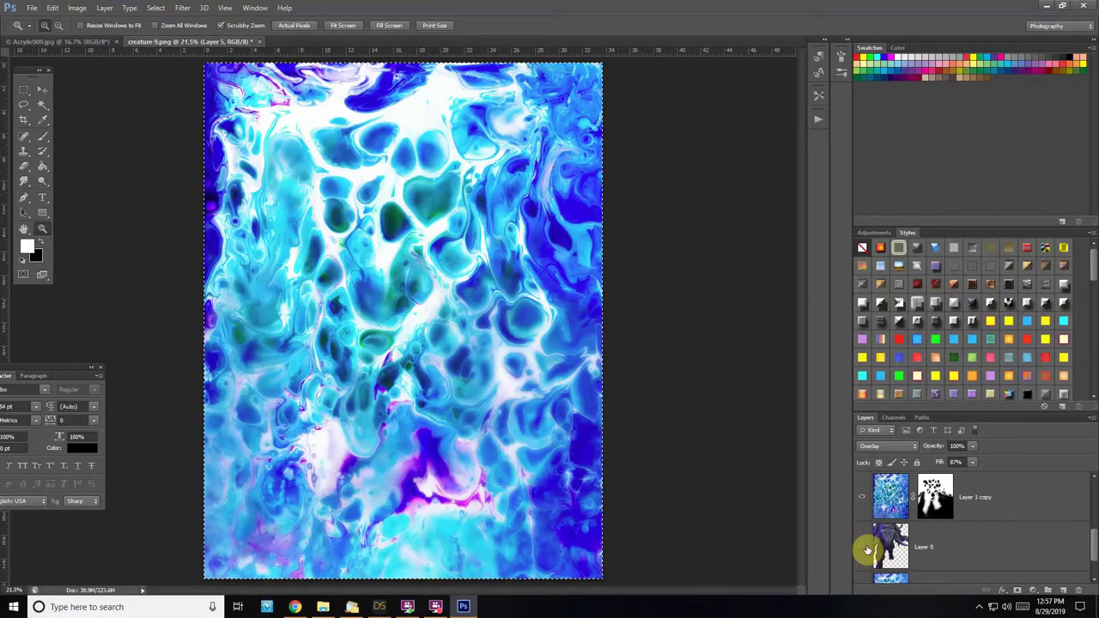
Show the creature render on Layer 0 again and set Layer 1 copy 2 to 100% opacity and 82% fill
click(862, 548)
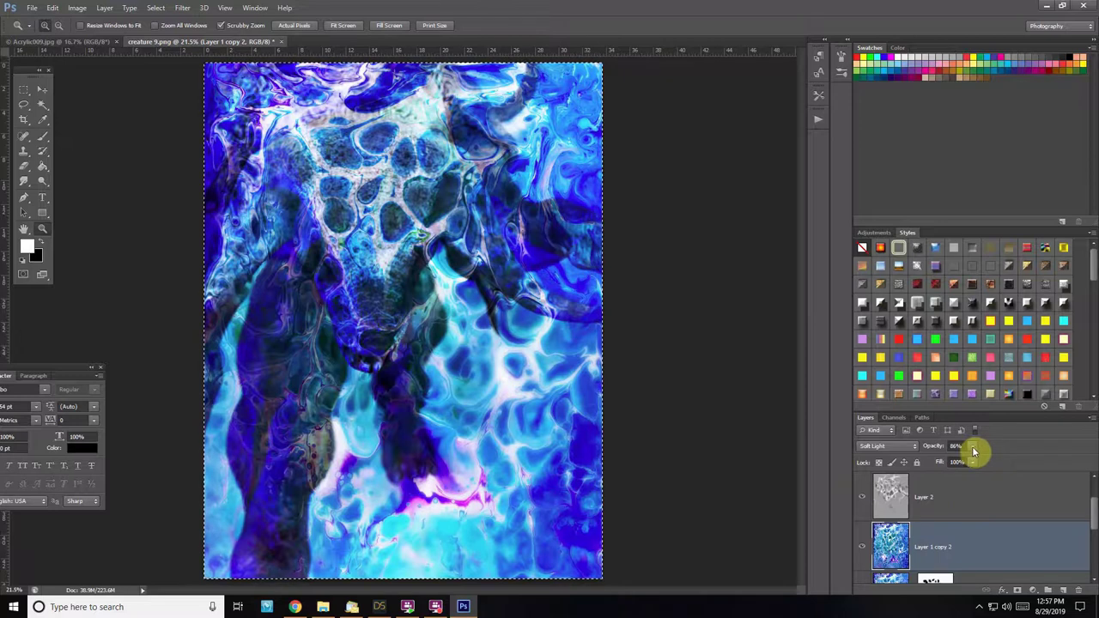
click(973, 447)
drag(972, 463, 1040, 473)
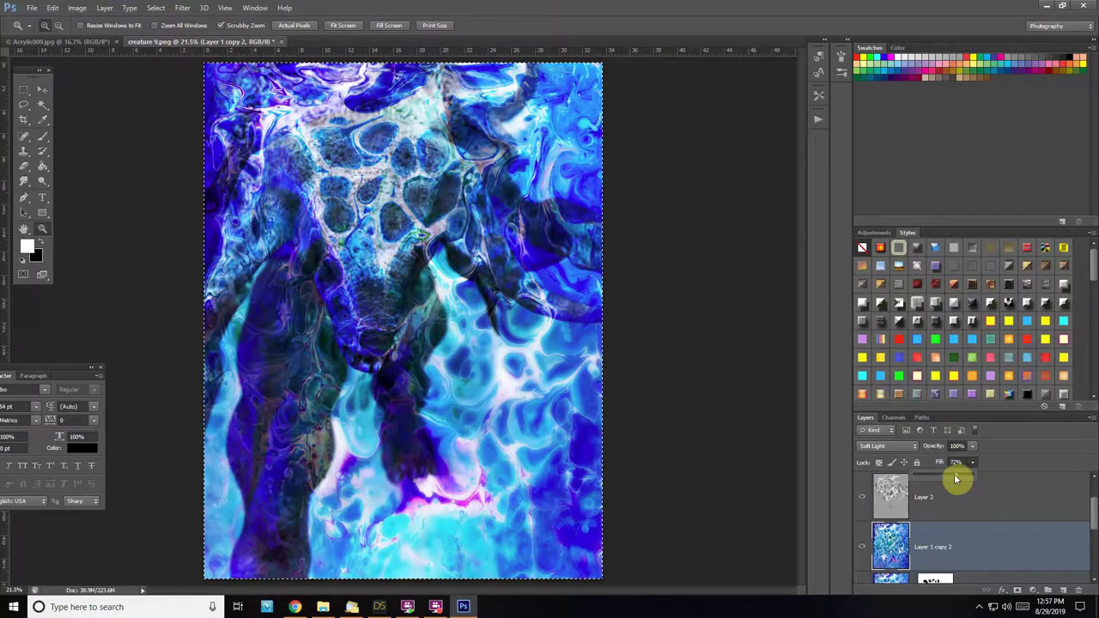
drag(959, 474, 959, 474)
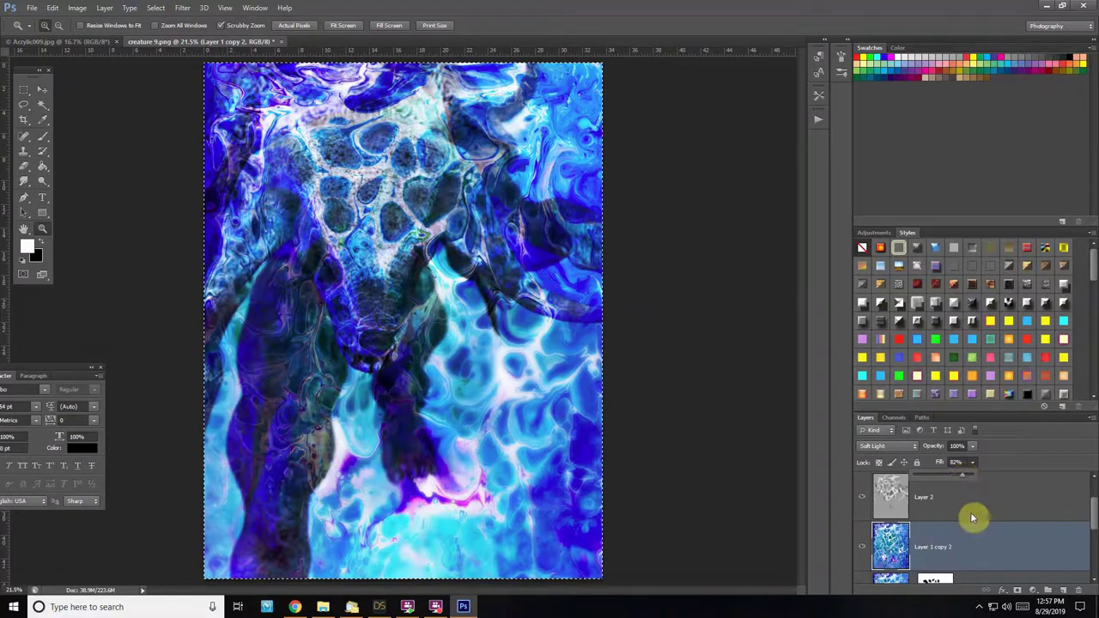
Compare the composition with and without Layer 2 and the smoke on Layer 5
click(890, 503)
click(863, 497)
click(866, 501)
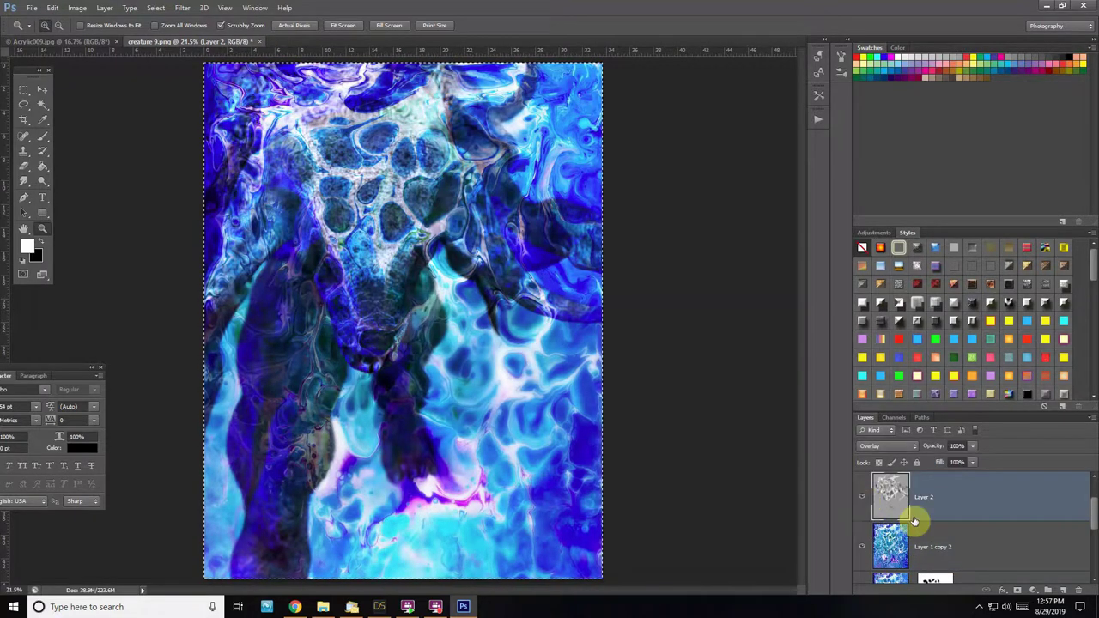
scroll(992, 541, up, 1)
click(865, 499)
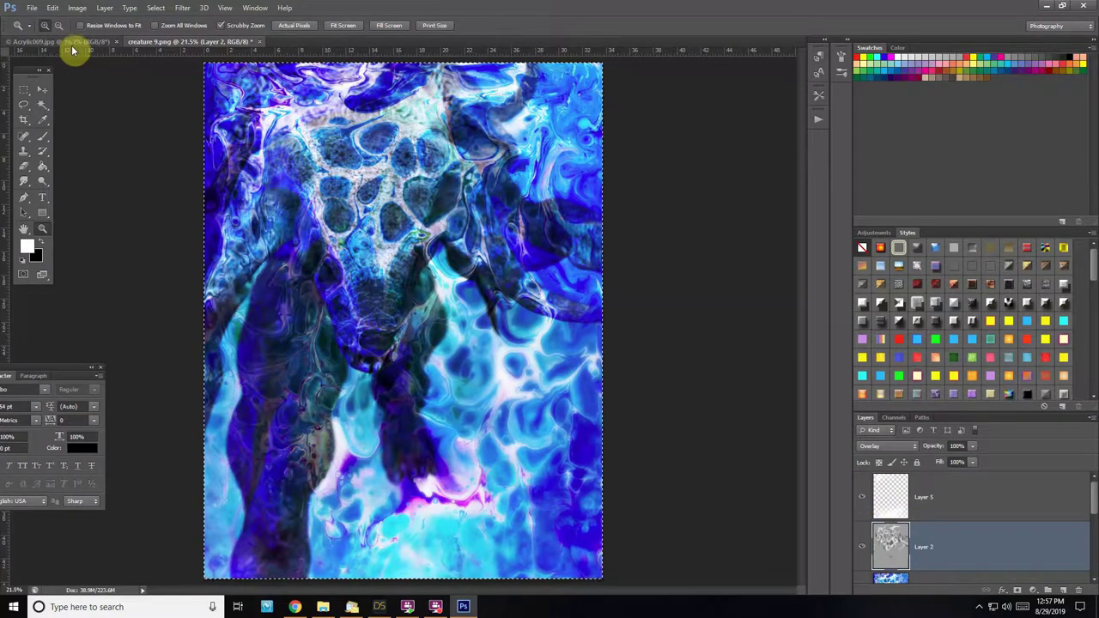
Close the Acrylic009.jpg document and duplicate the creature 9 image as a separate copy
click(117, 41)
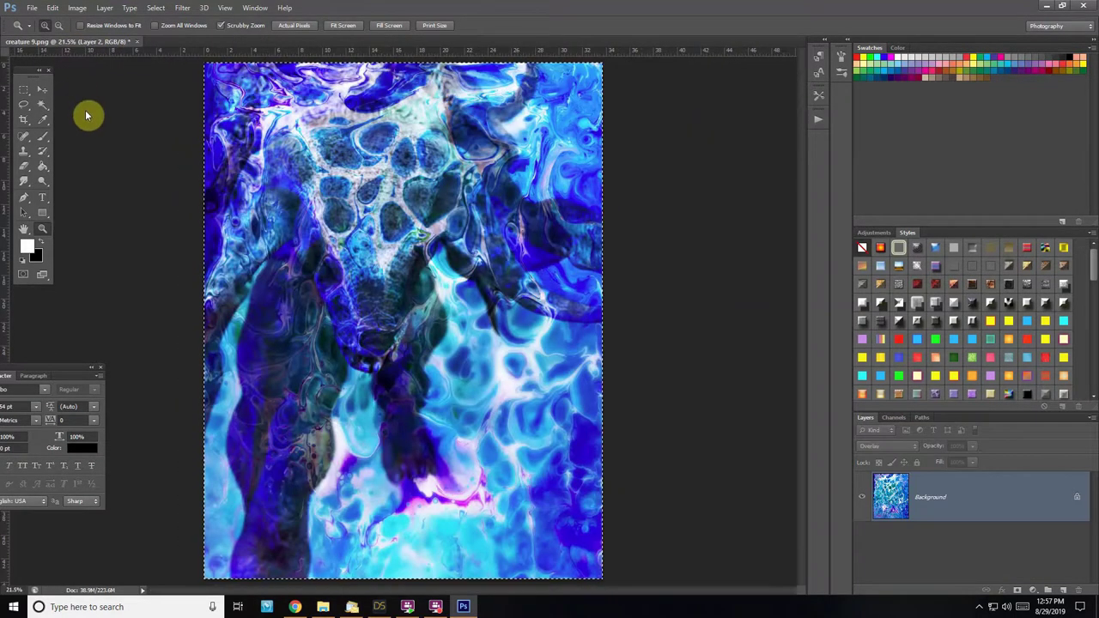
click(75, 12)
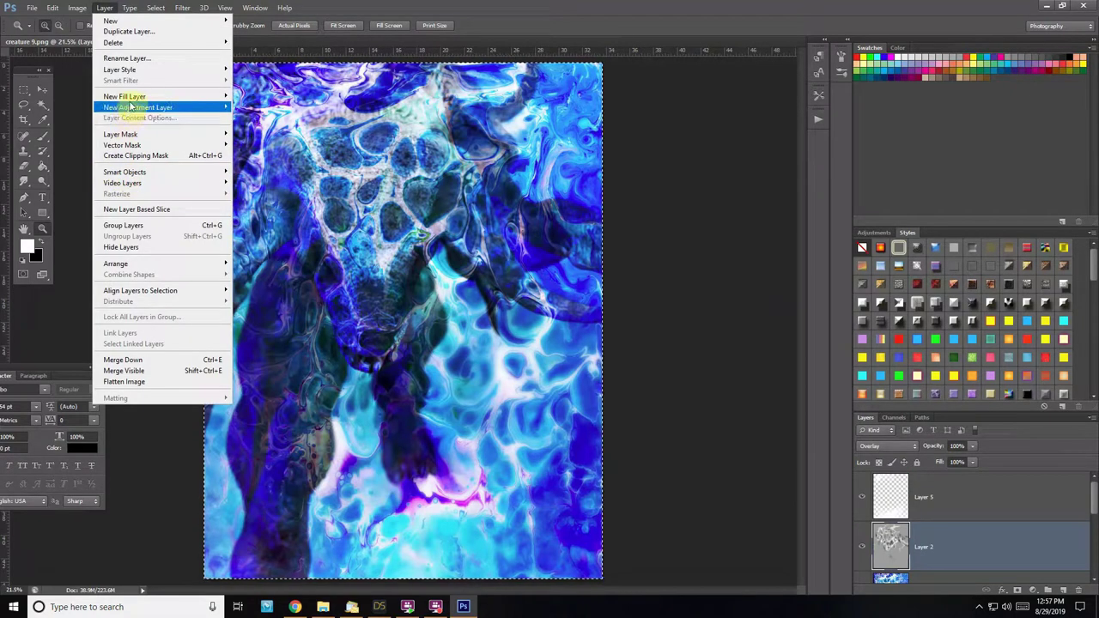
mouse_move(129, 107)
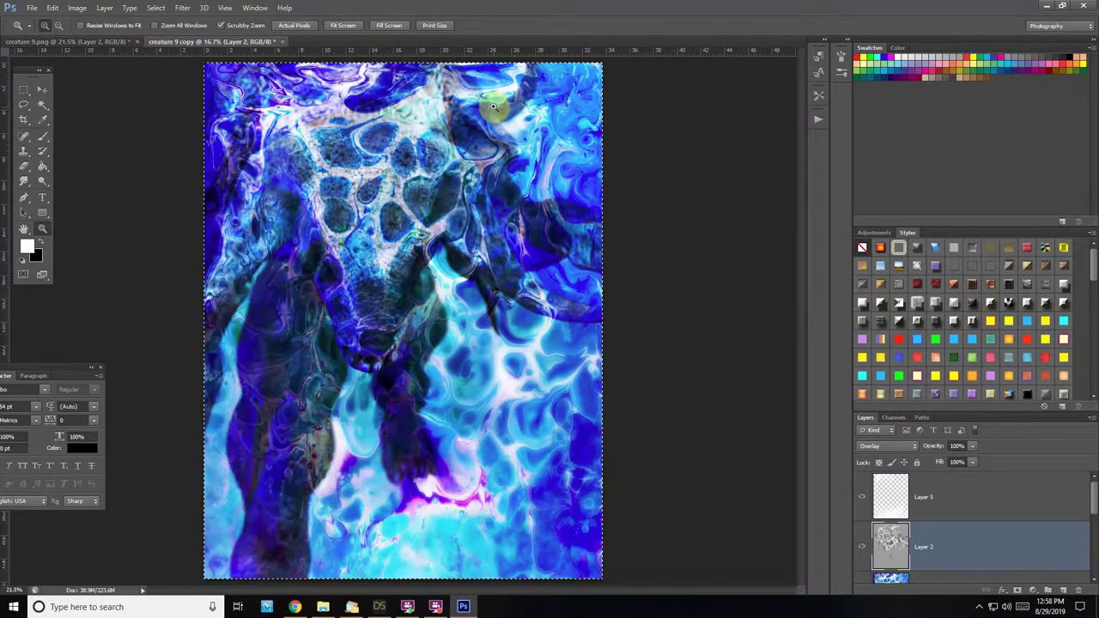
Save the original layered image as creature 9.psd in the Posters folder and close it
click(72, 41)
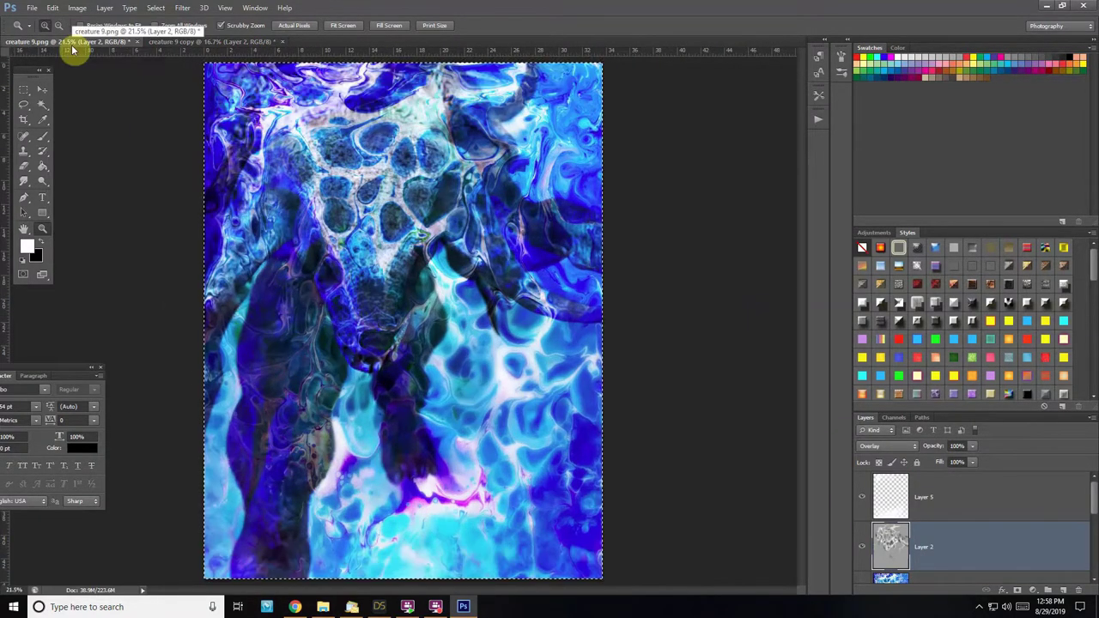
click(31, 7)
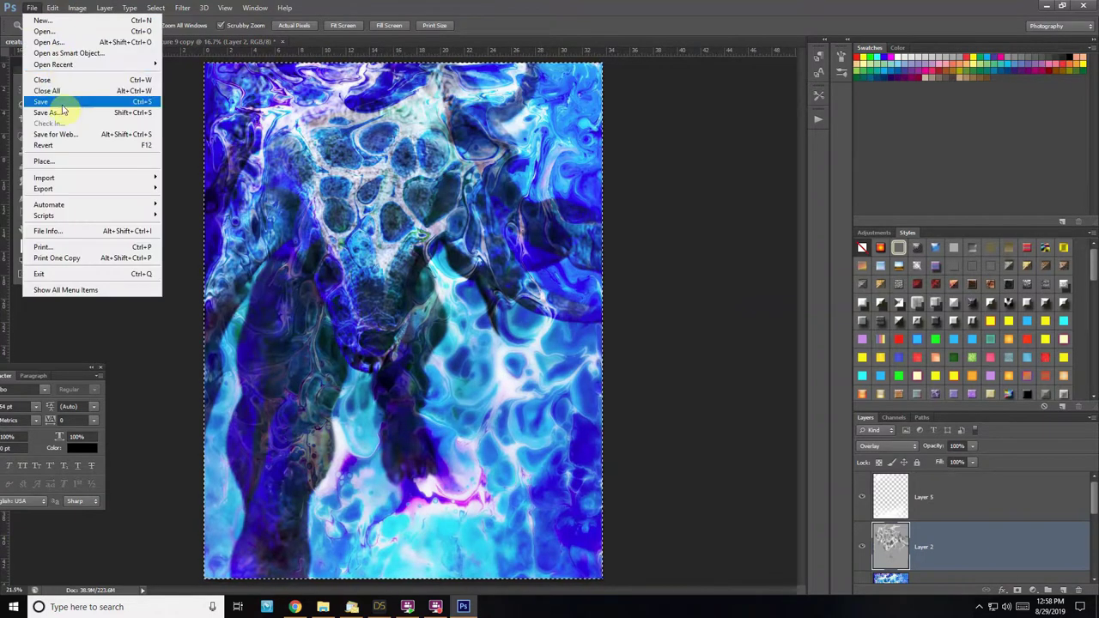
click(53, 112)
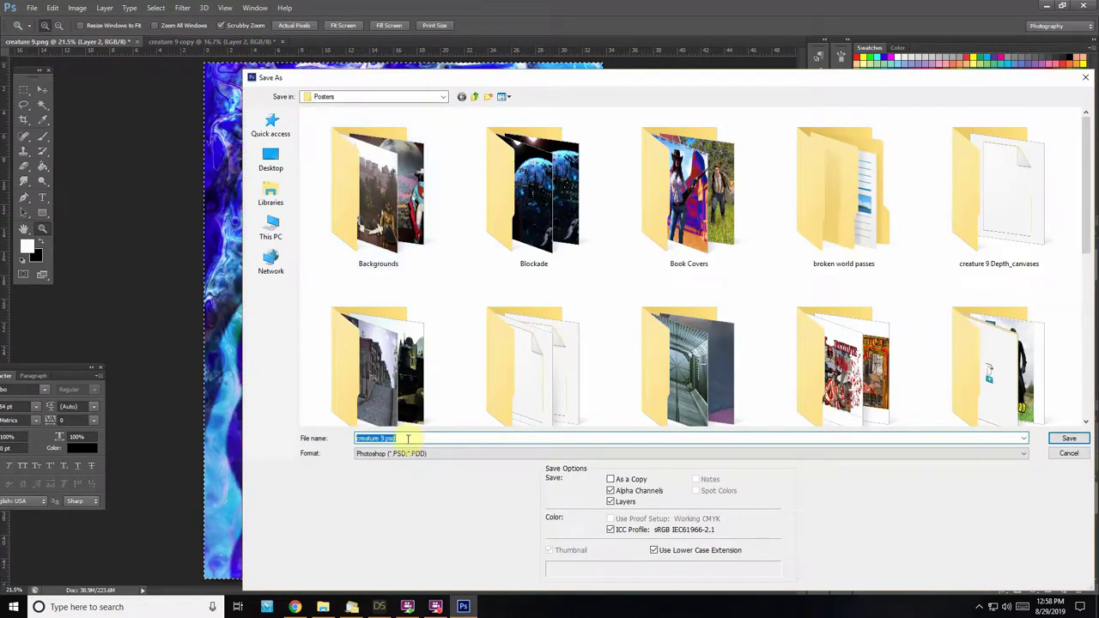
click(1069, 438)
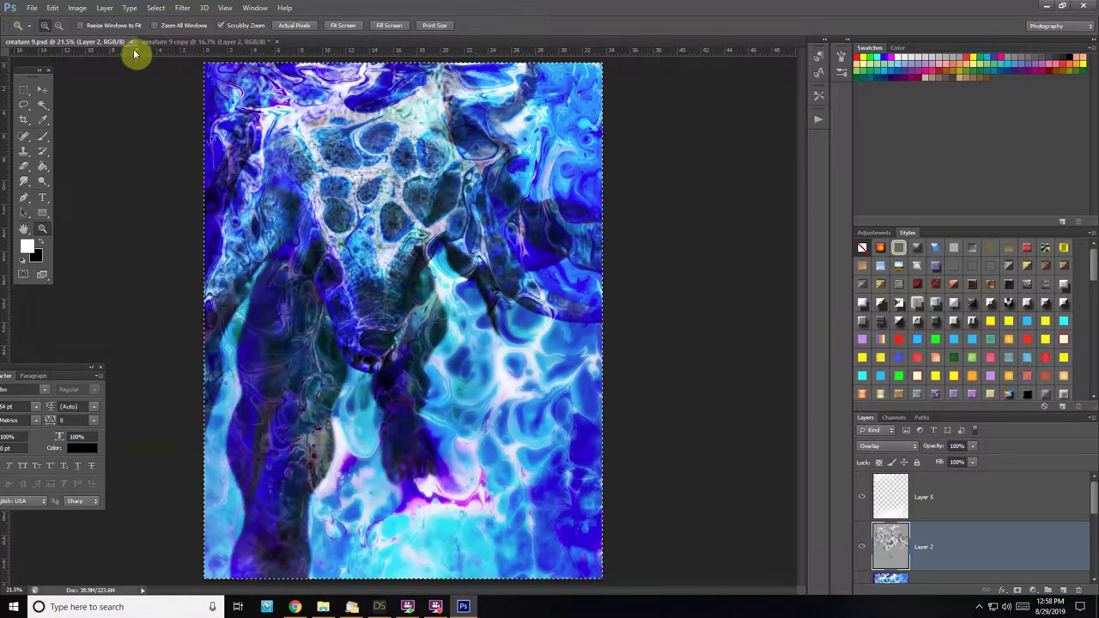
click(133, 42)
Flatten all layers of the creature 9 copy
click(104, 8)
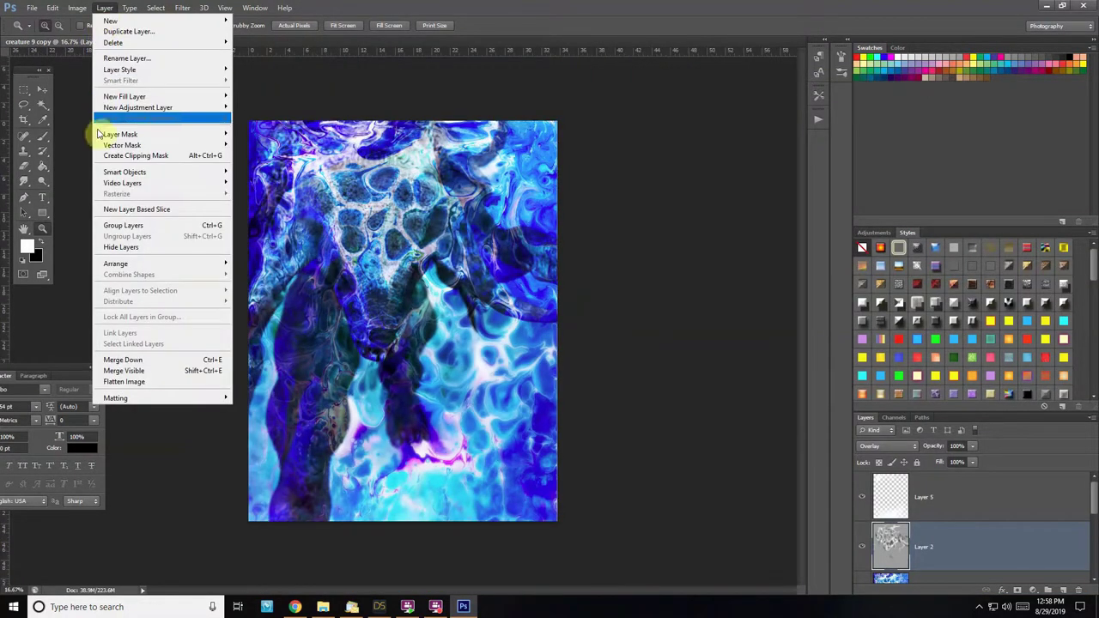
click(123, 381)
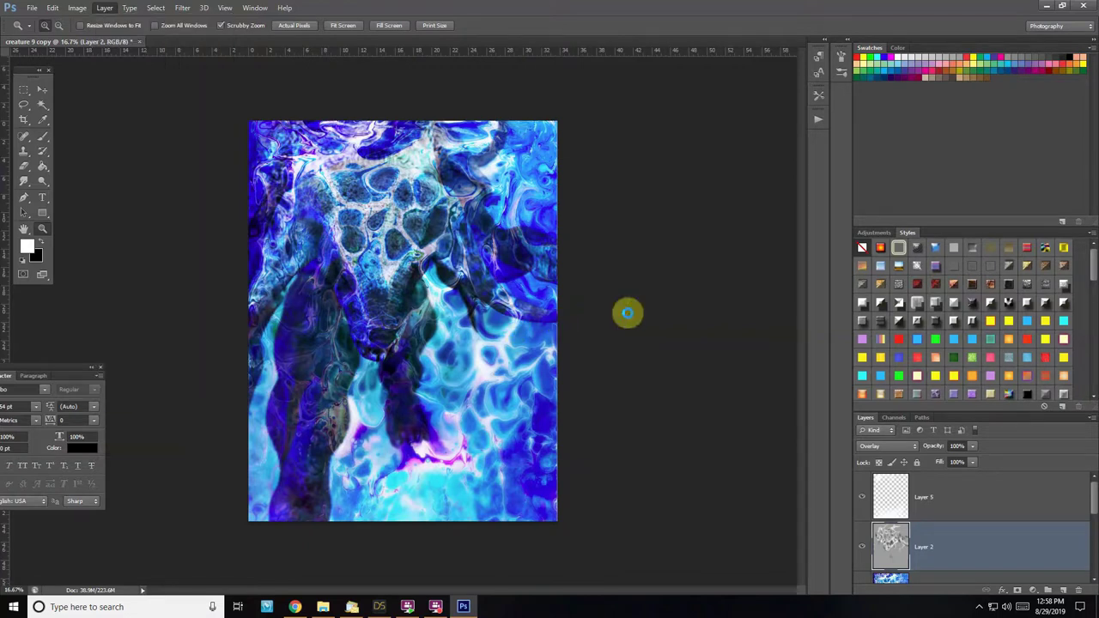
click(31, 8)
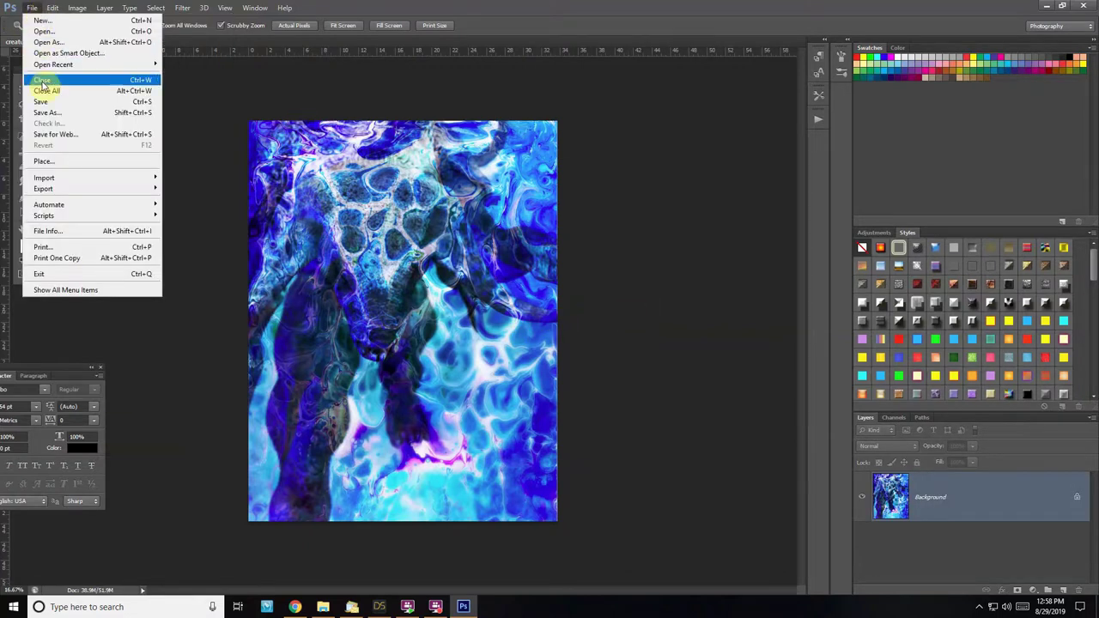
click(619, 169)
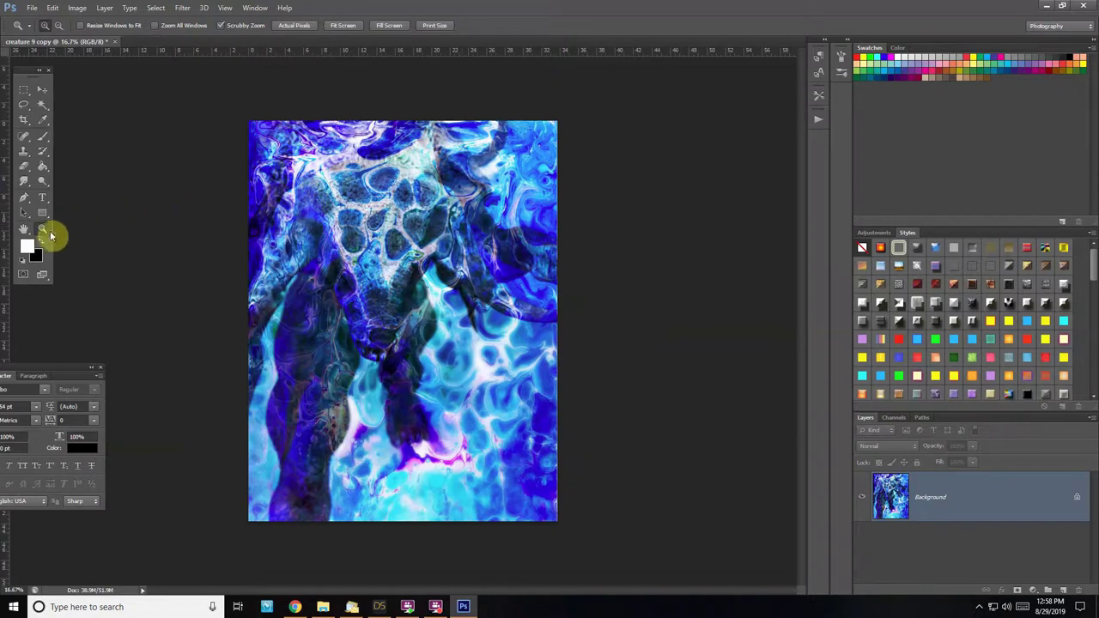
drag(316, 274, 436, 377)
scroll(437, 378, down, 3)
scroll(437, 377, up, 2)
Switch to File Explorer and open the Ron's Acrylic Painting folder inside Textures > Backgrounds
click(323, 607)
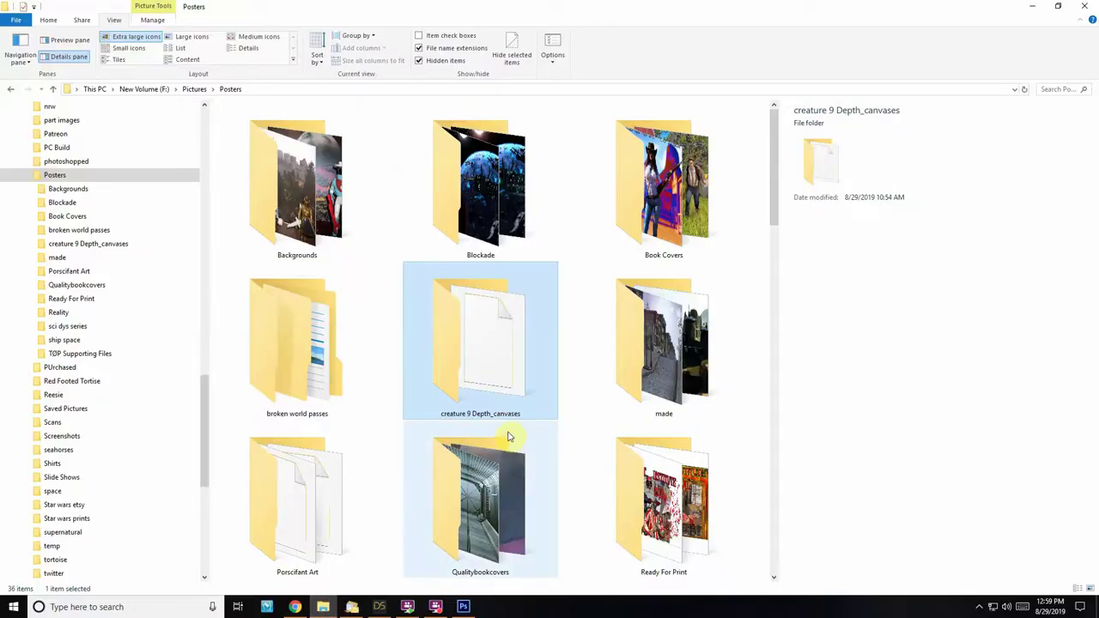
drag(209, 449, 216, 533)
click(22, 395)
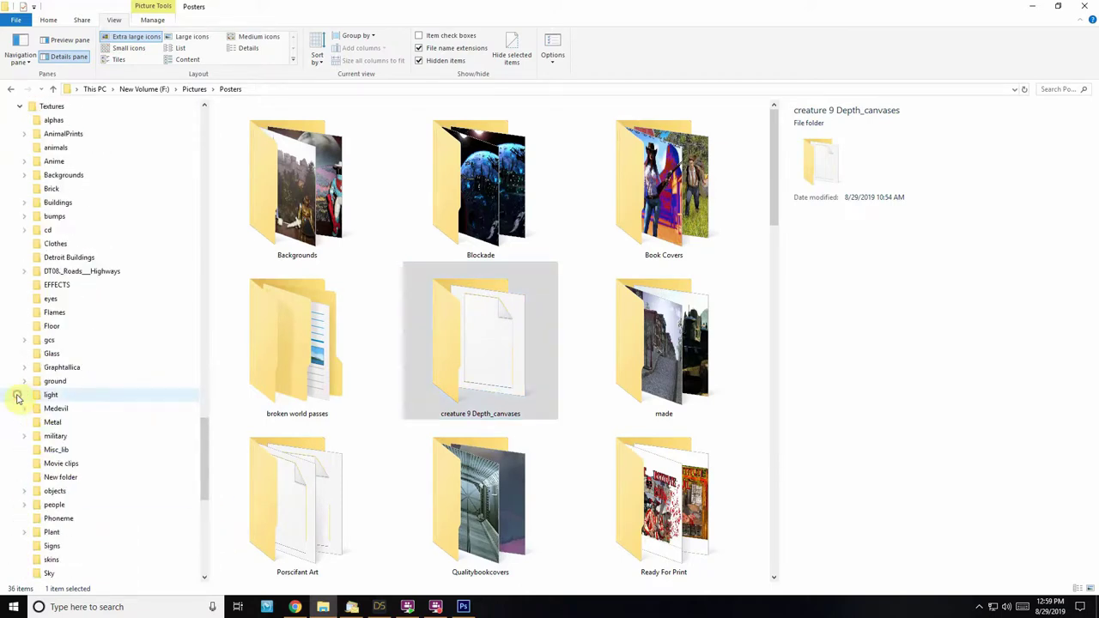
click(24, 175)
scroll(78, 331, down, 3)
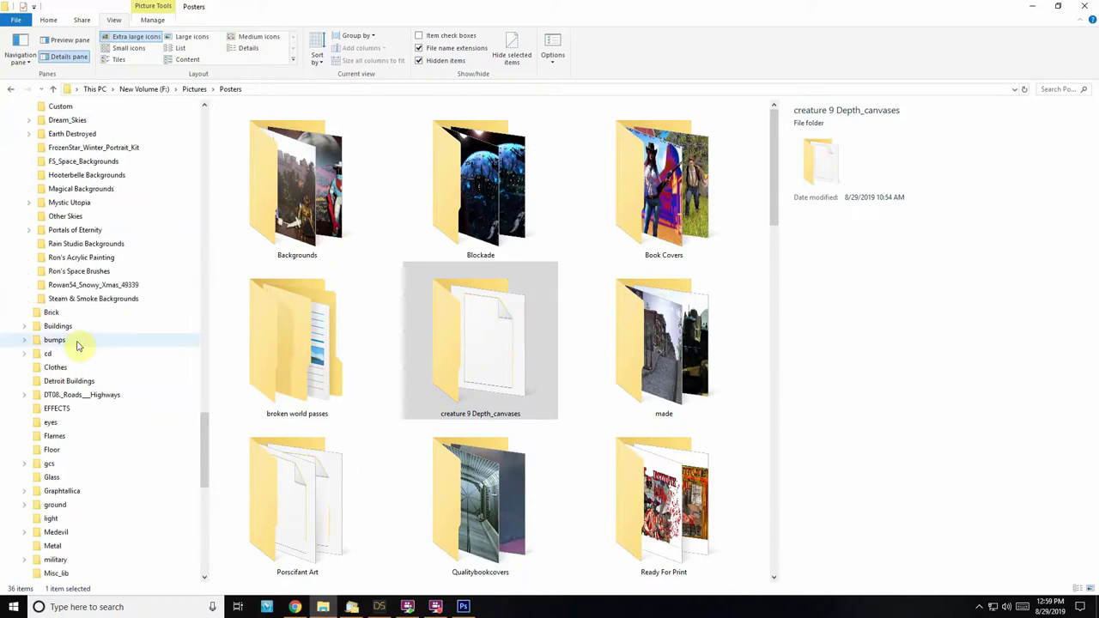
click(82, 258)
Turn on the file preview for Acrylic010.jpg and widen the preview area to view the painting large
drag(776, 152, 780, 243)
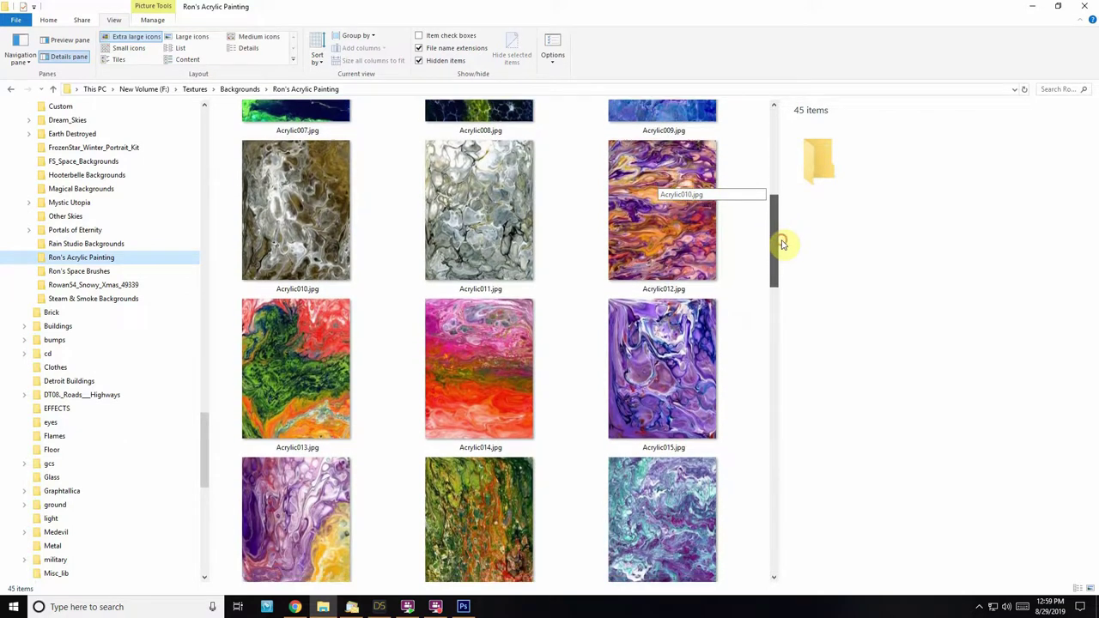
click(273, 175)
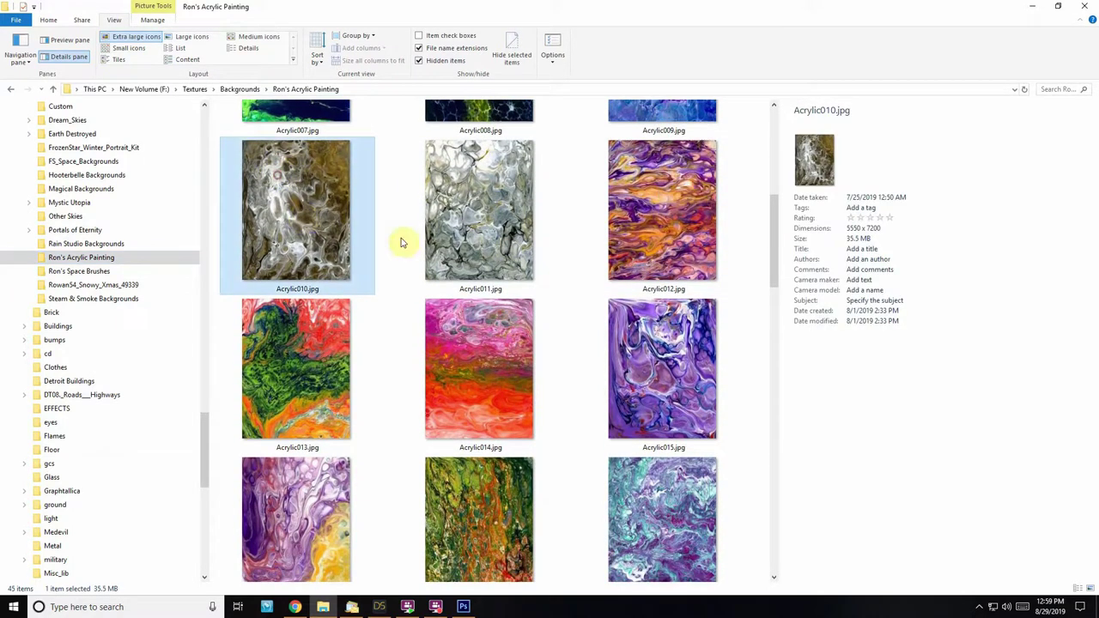
click(67, 41)
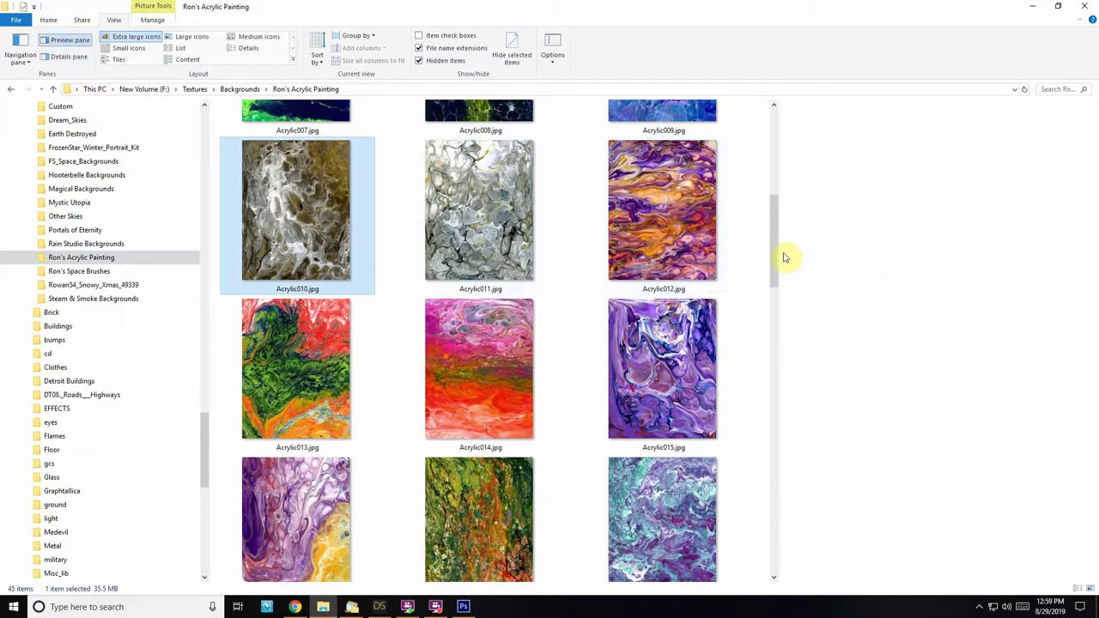
drag(776, 252, 731, 260)
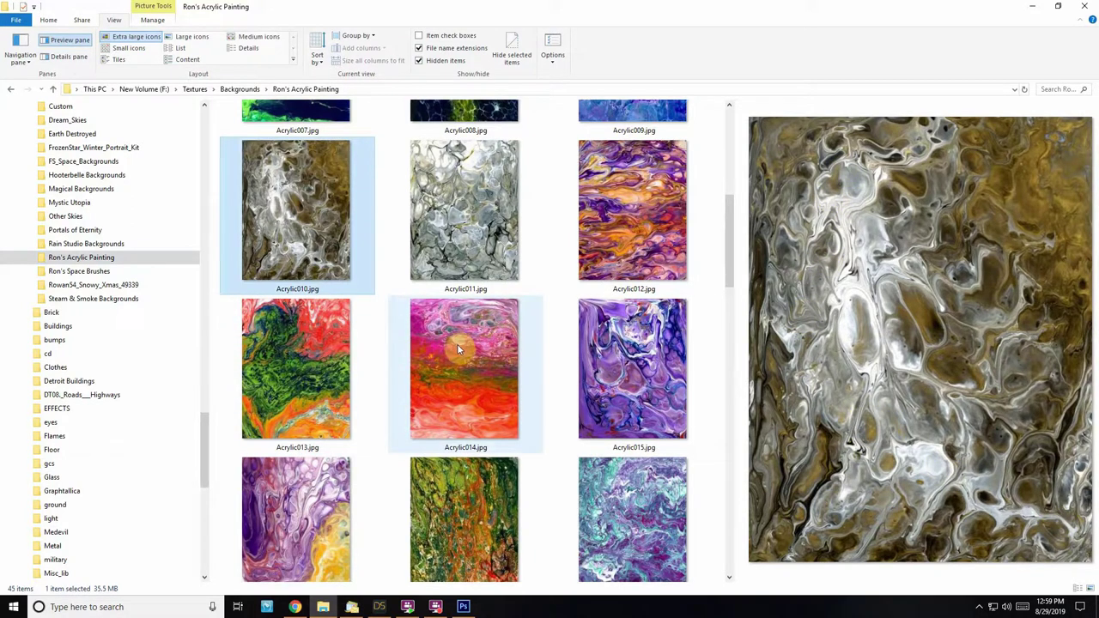
Preview the paintings Acrylic020.jpg, Acrylic022.jpg and Acrylic033.jpg at large size
drag(727, 277, 729, 383)
click(464, 249)
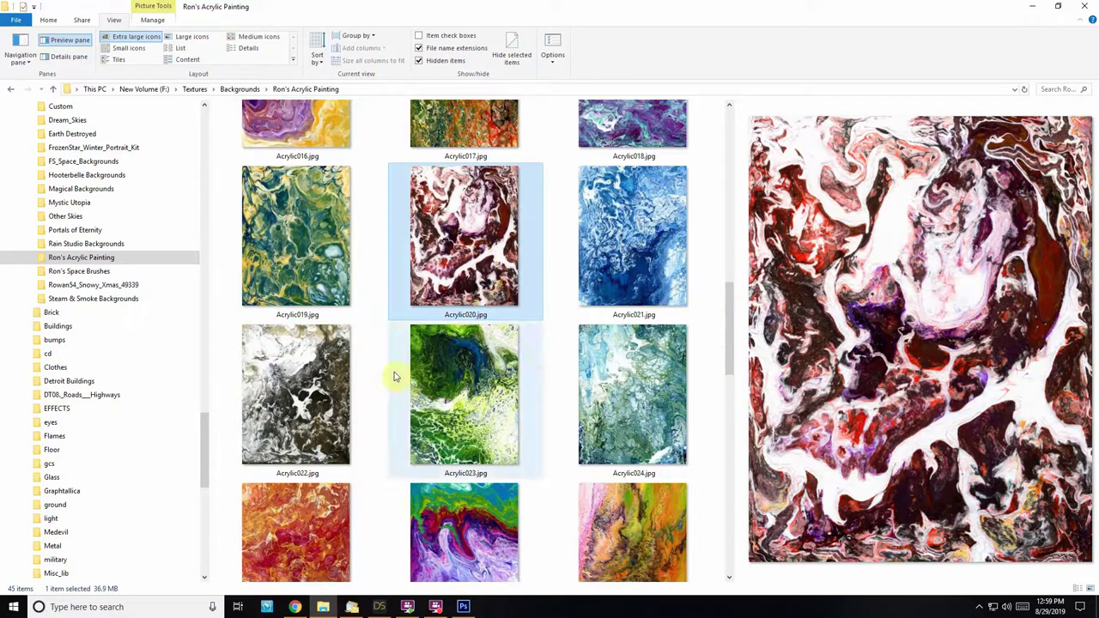
click(314, 382)
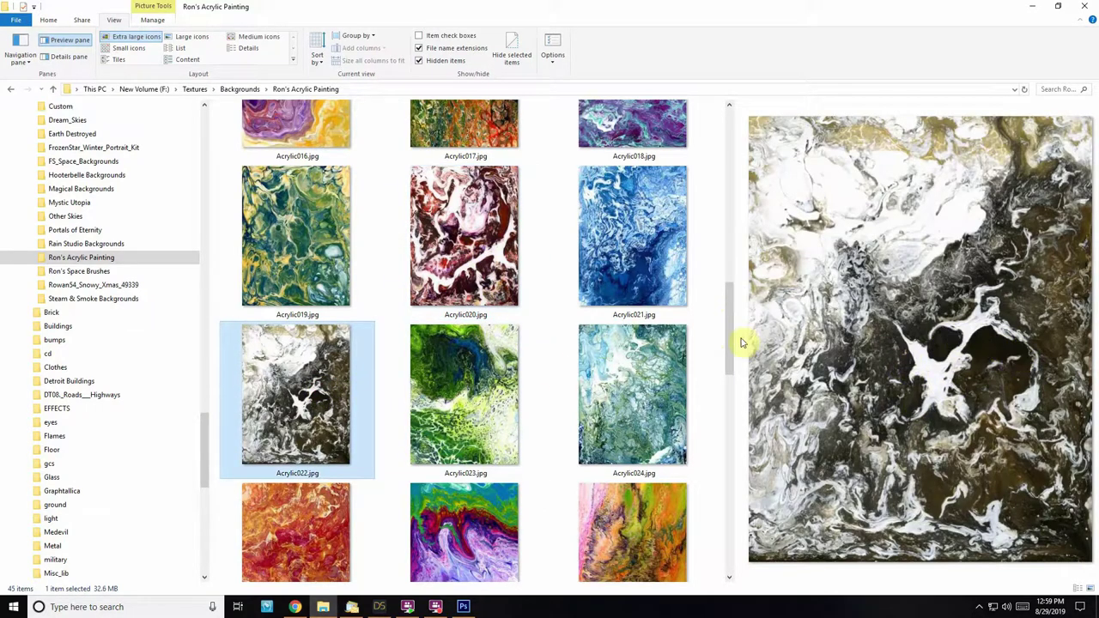
drag(729, 344, 740, 443)
click(621, 374)
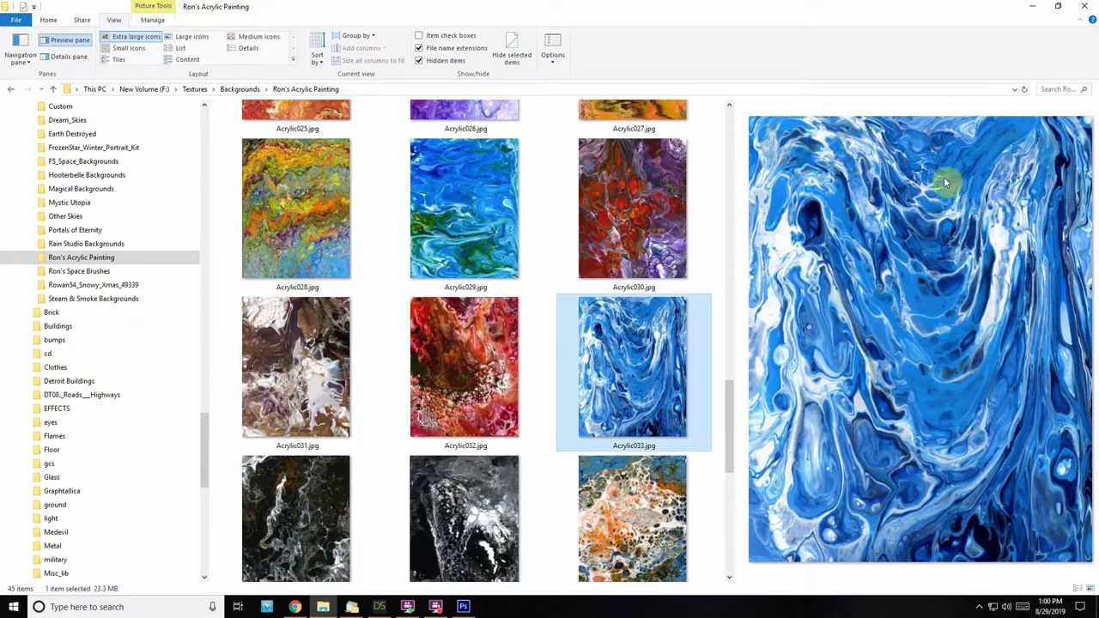
Preview Acrylic042.jpg, Acrylic035.jpg, Acrylic034.jpg, Acrylic040.jpg and Acrylic043.jpg, and return to the flattened image in Photoshop
scroll(622, 382, down, 5)
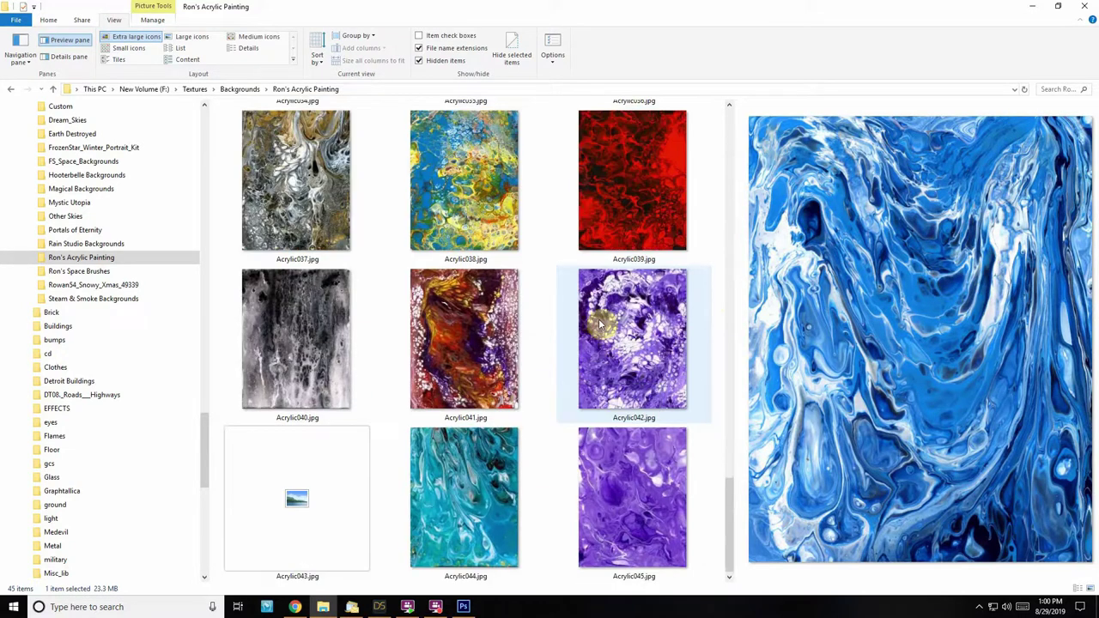
click(650, 347)
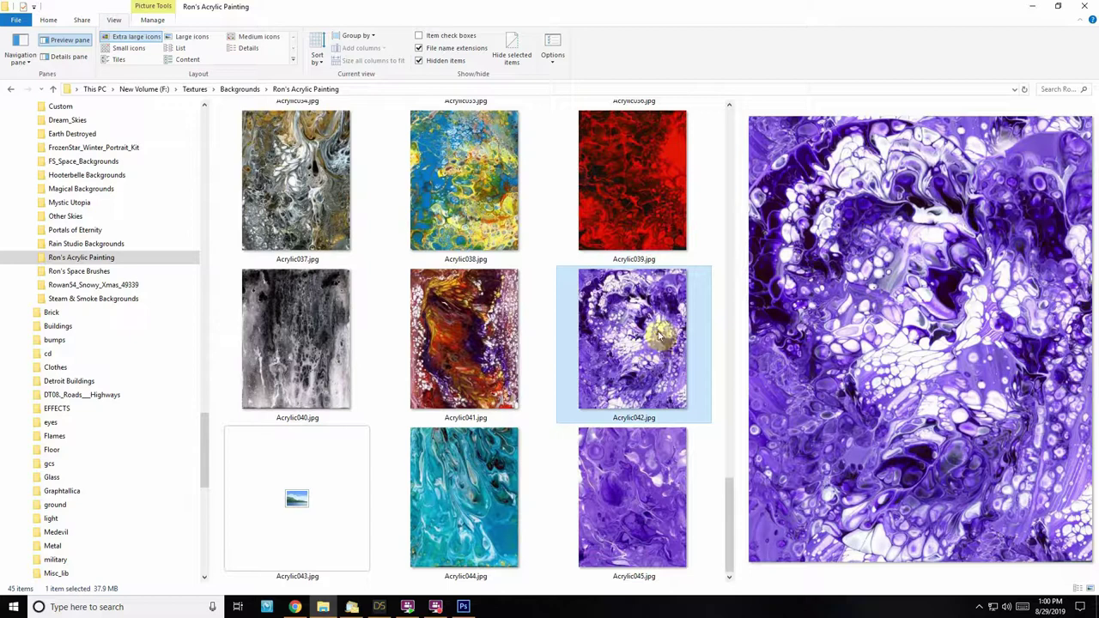
scroll(653, 339, up, 3)
click(511, 335)
click(302, 337)
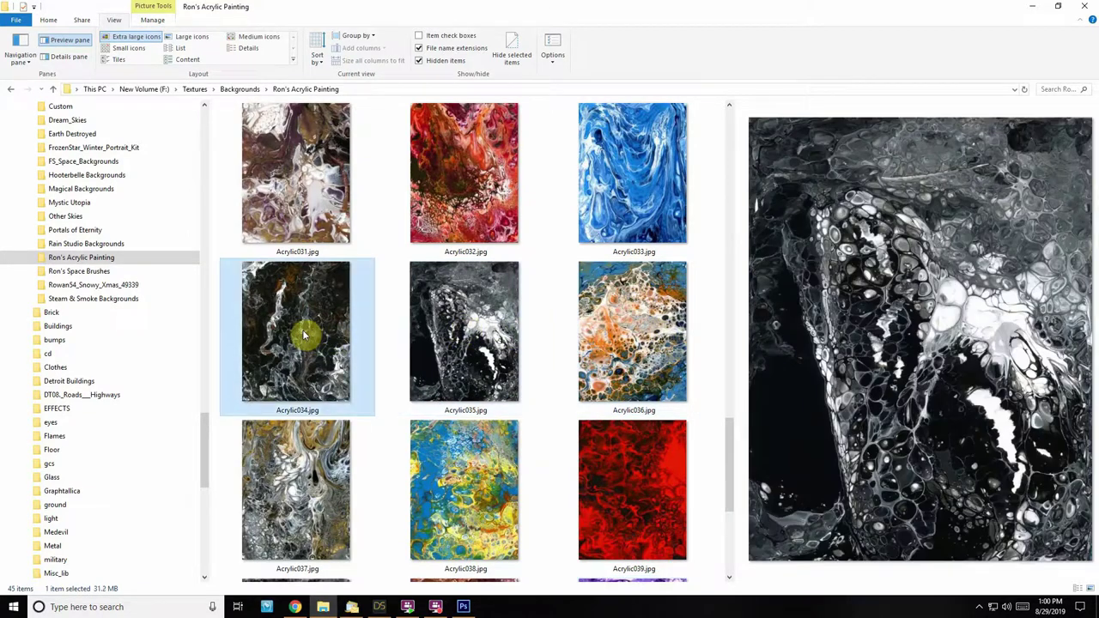
scroll(455, 339, down, 3)
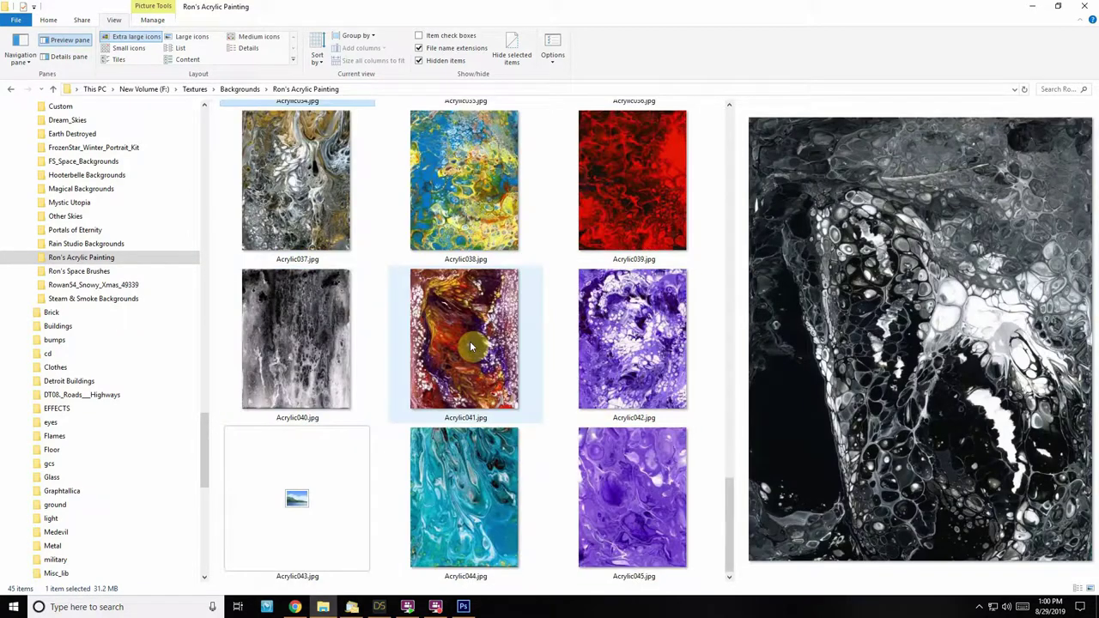
click(296, 339)
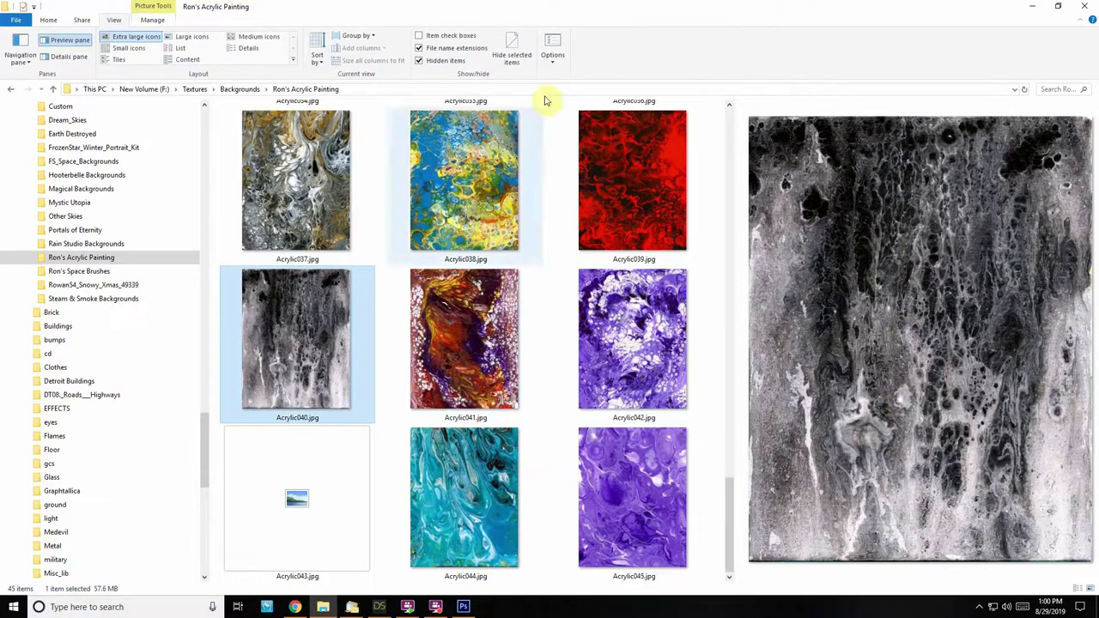
click(318, 467)
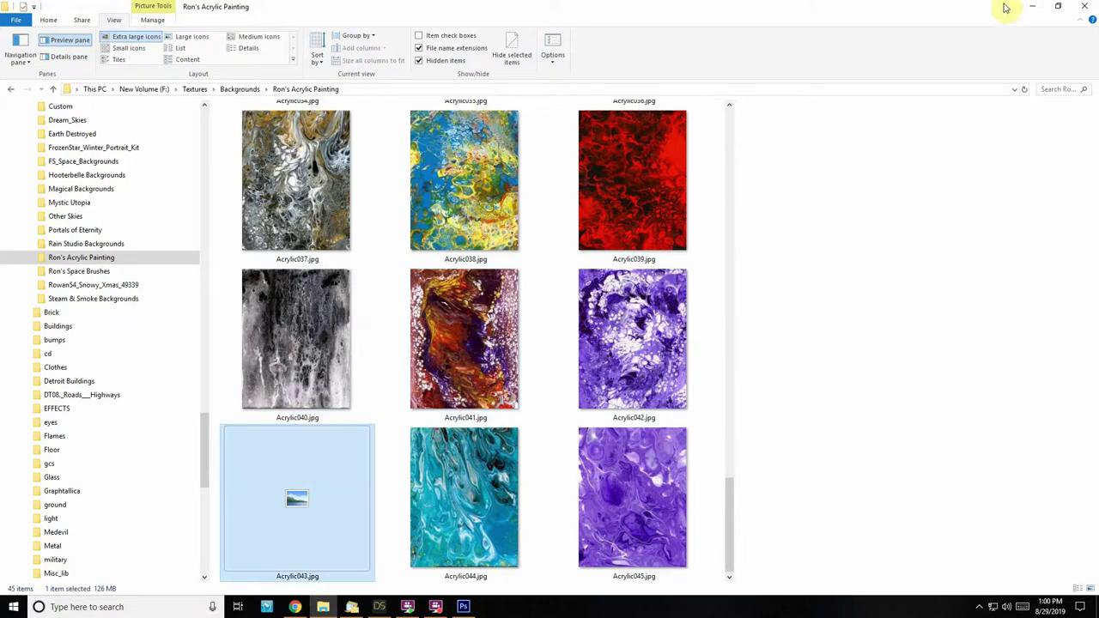
click(1030, 6)
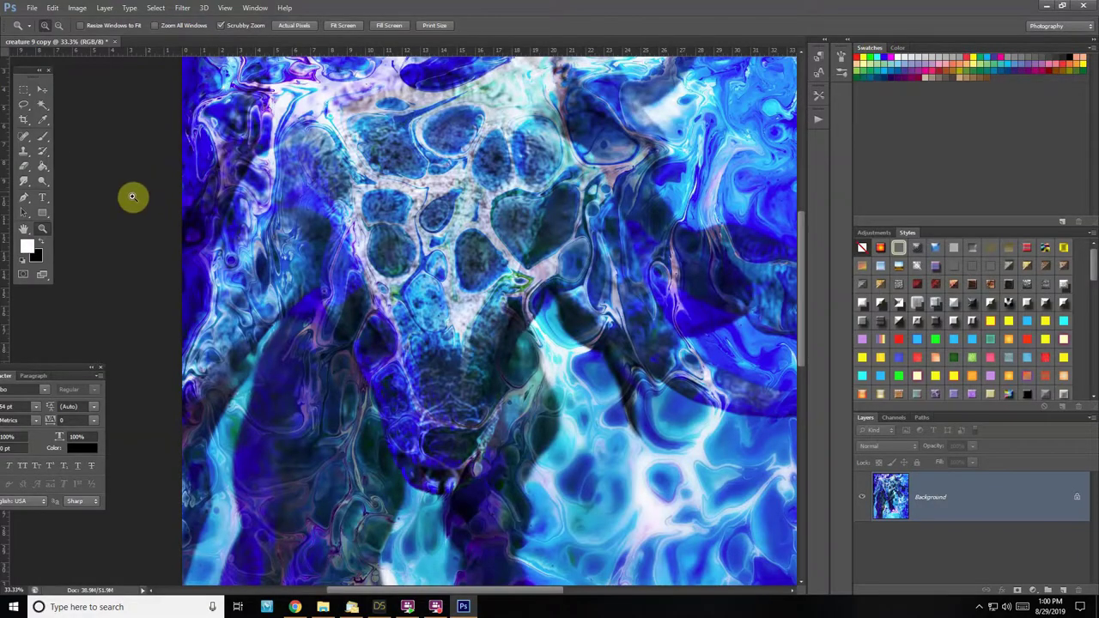